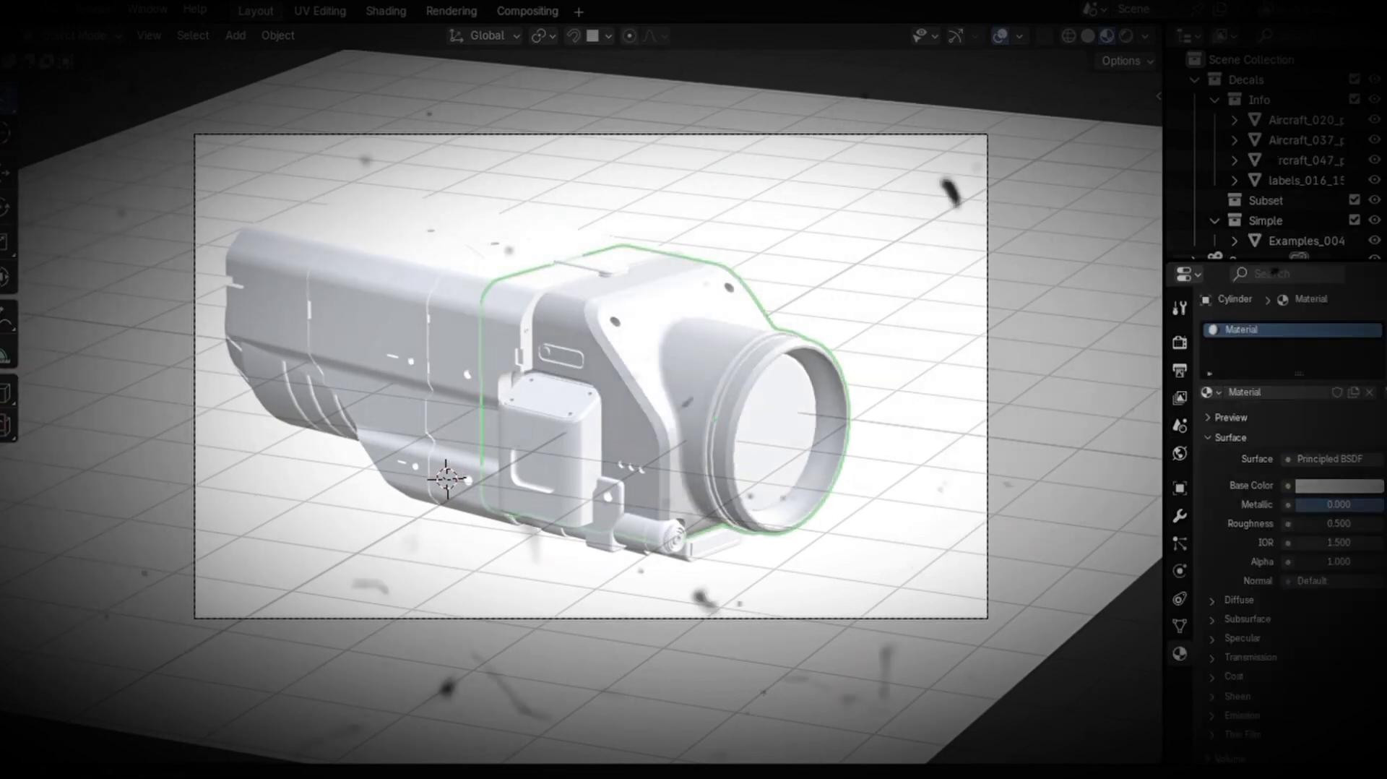
# - Make the front housing's material metallic and give the rear body a dark material with Metallic 1.000 and Roughness 0.472
pyautogui.moveTo(1339, 504); pyautogui.dragTo(1376, 505)
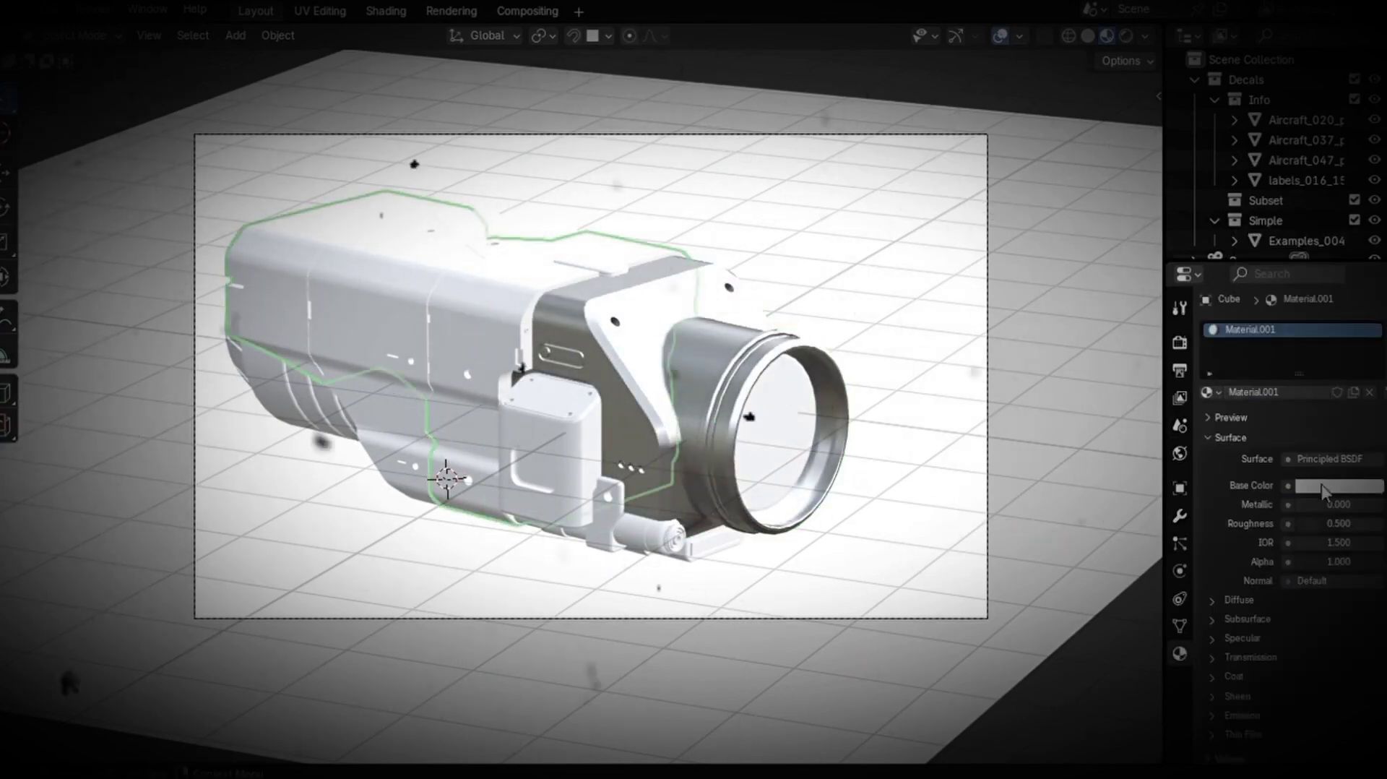
pyautogui.click(1324, 485)
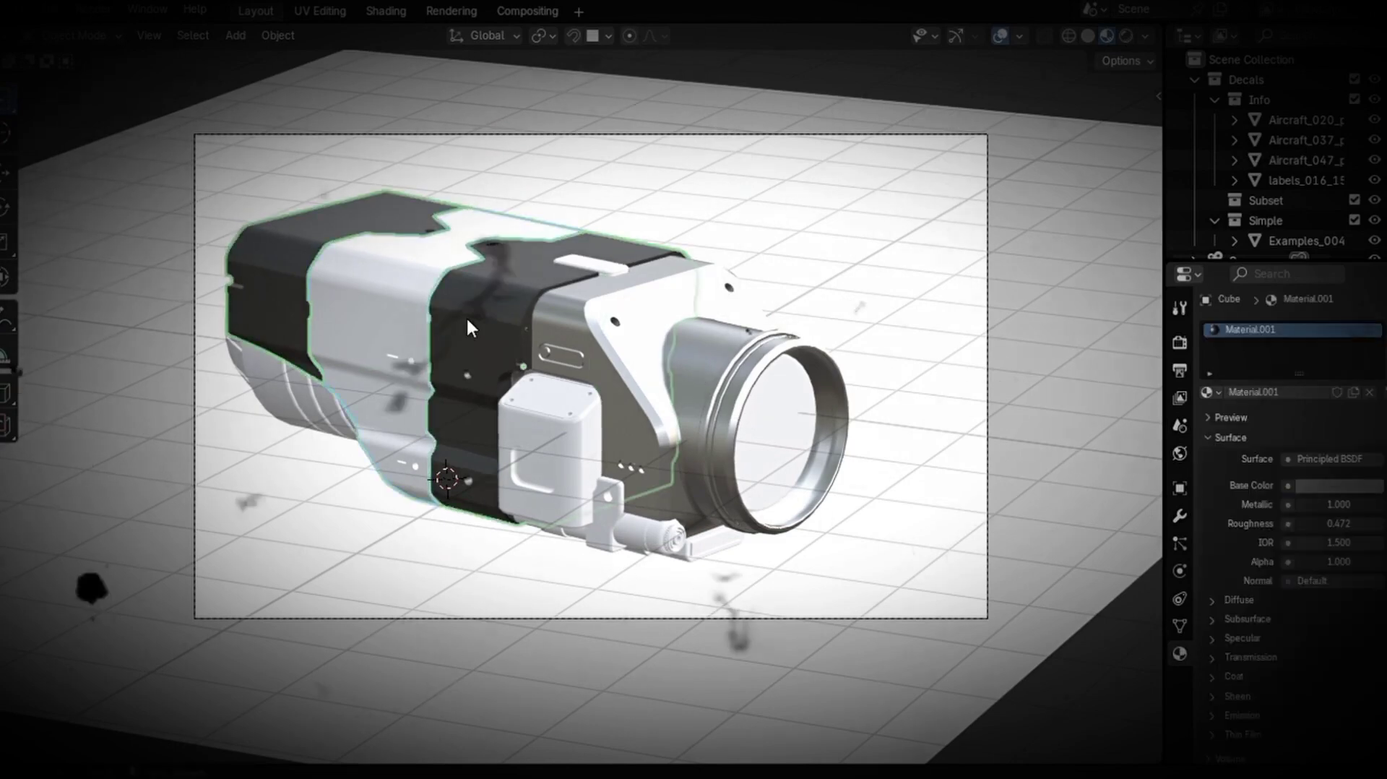
# - Link the rear body's dark metallic material to the adjoining body panels
pyautogui.keyDown('shift'); pyautogui.click(473, 316); pyautogui.keyUp('shift')
pyautogui.hotkey('ctrl', 'l')
pyautogui.click(419, 365)
pyautogui.click(320, 322)
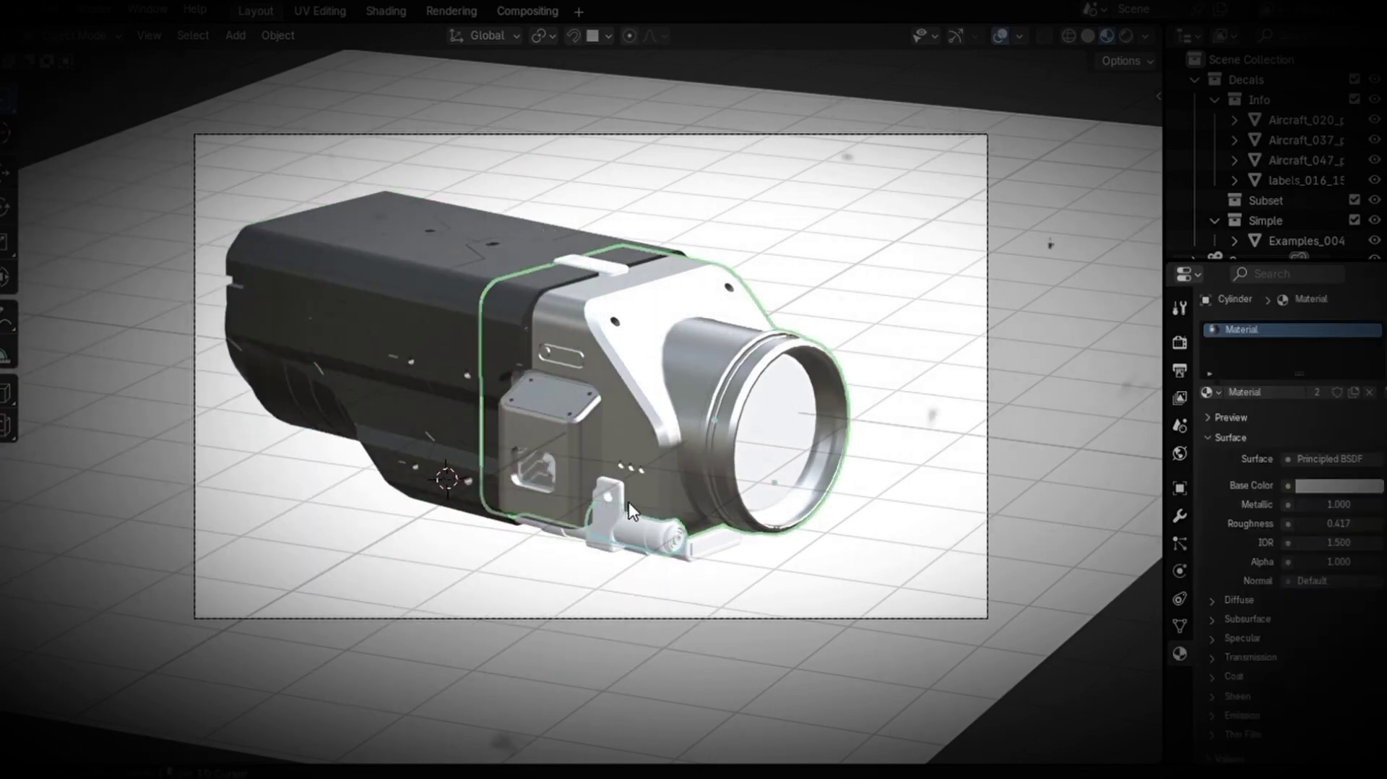
# - Link the front housing's metal material to the side bracket and the dark body material to the lower front piece
pyautogui.click(659, 409)
pyautogui.keyDown('shift'); pyautogui.click(509, 245); pyautogui.keyUp('shift')
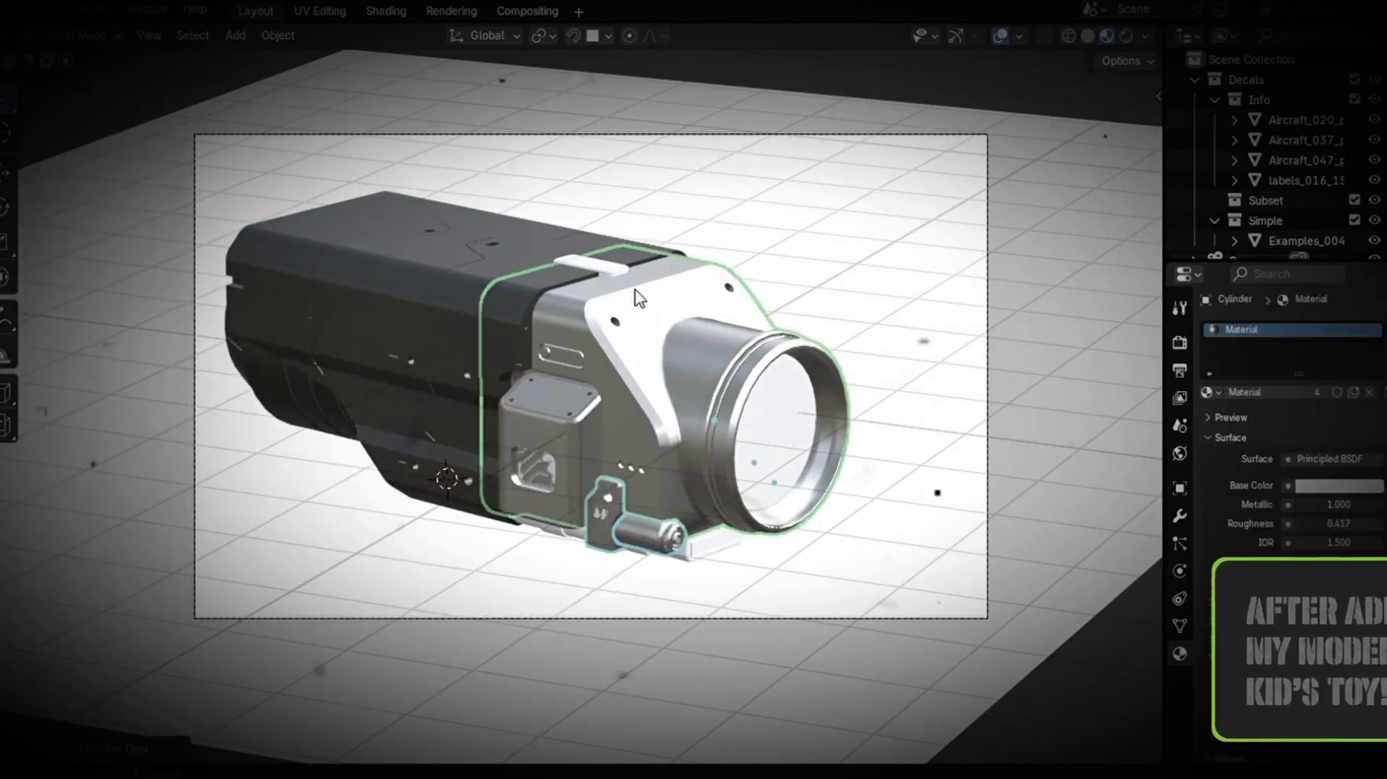
pyautogui.click(707, 558)
pyautogui.click(487, 362)
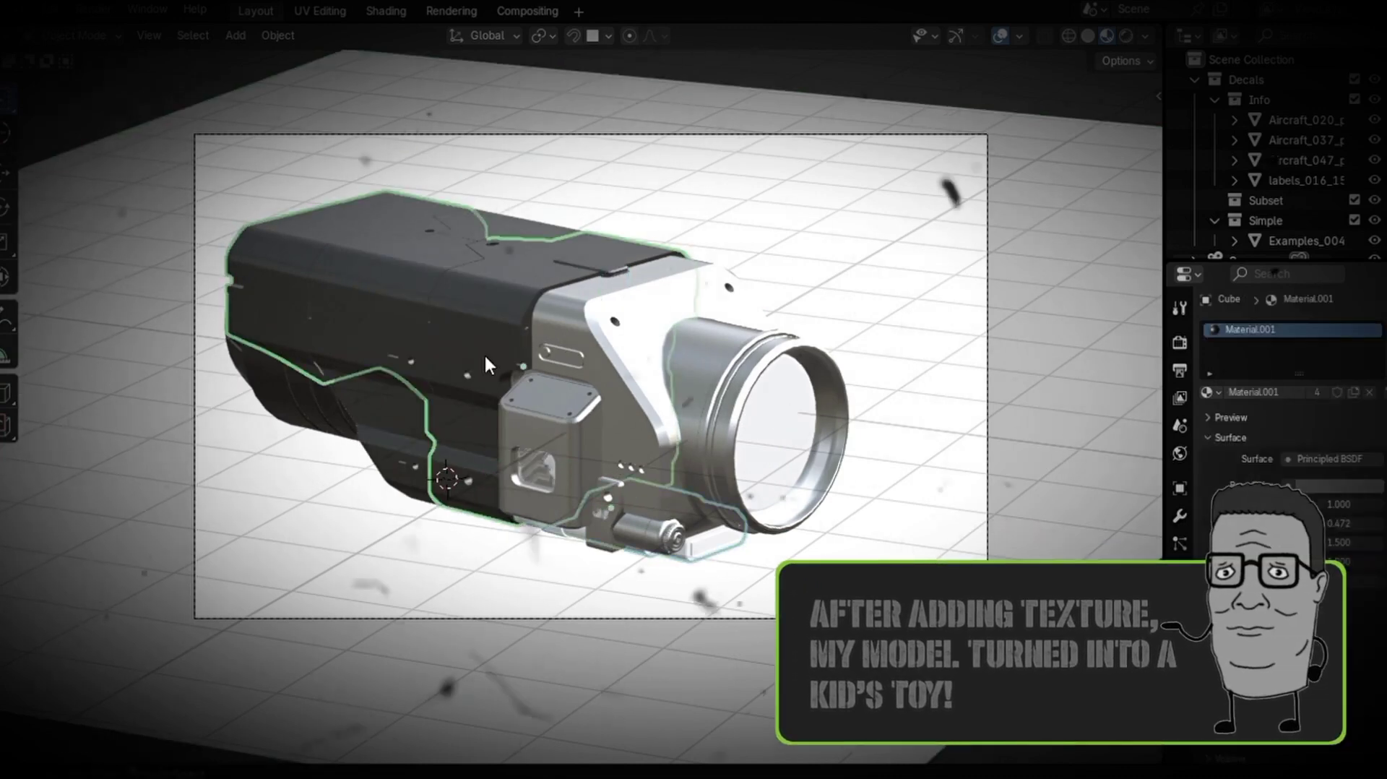
pyautogui.click(542, 449)
pyautogui.click(664, 335)
# - Create a material for the lens disc inside the front ring
pyautogui.scroll(-3, 666, 343)
pyautogui.click(712, 409)
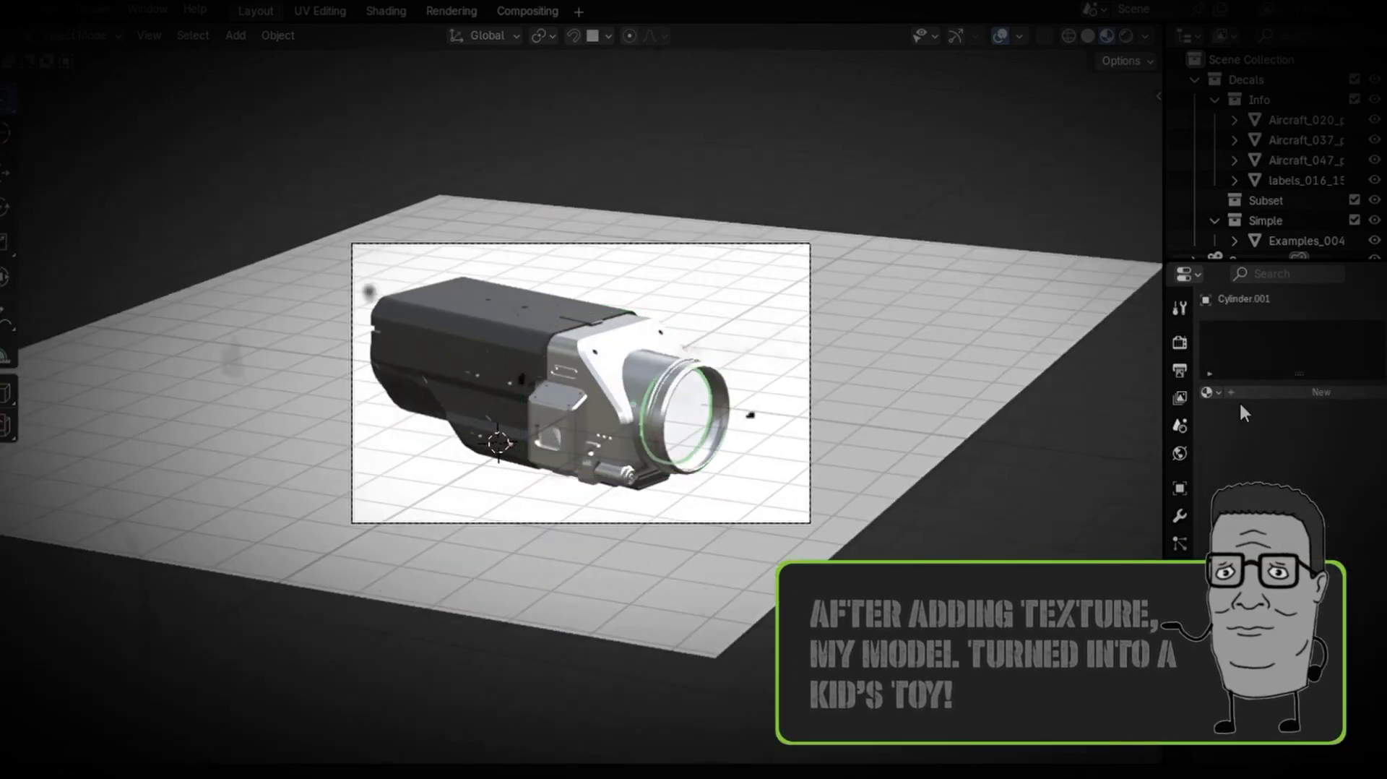
pyautogui.click(1301, 486)
pyautogui.click(1261, 329)
pyautogui.scroll(3, 808, 646)
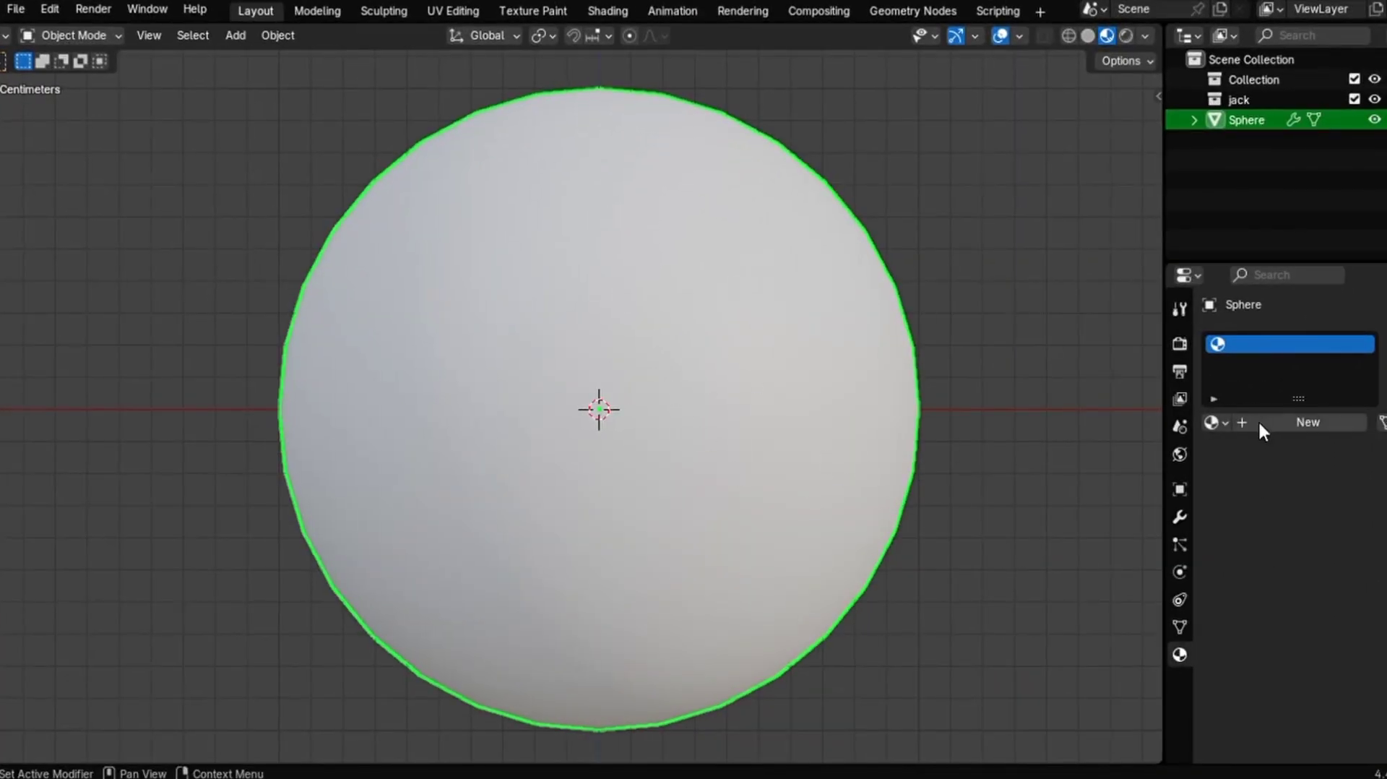
# - Create a new material on the sphere with Metallic 1.000 and Roughness 0.365
pyautogui.click(1281, 422)
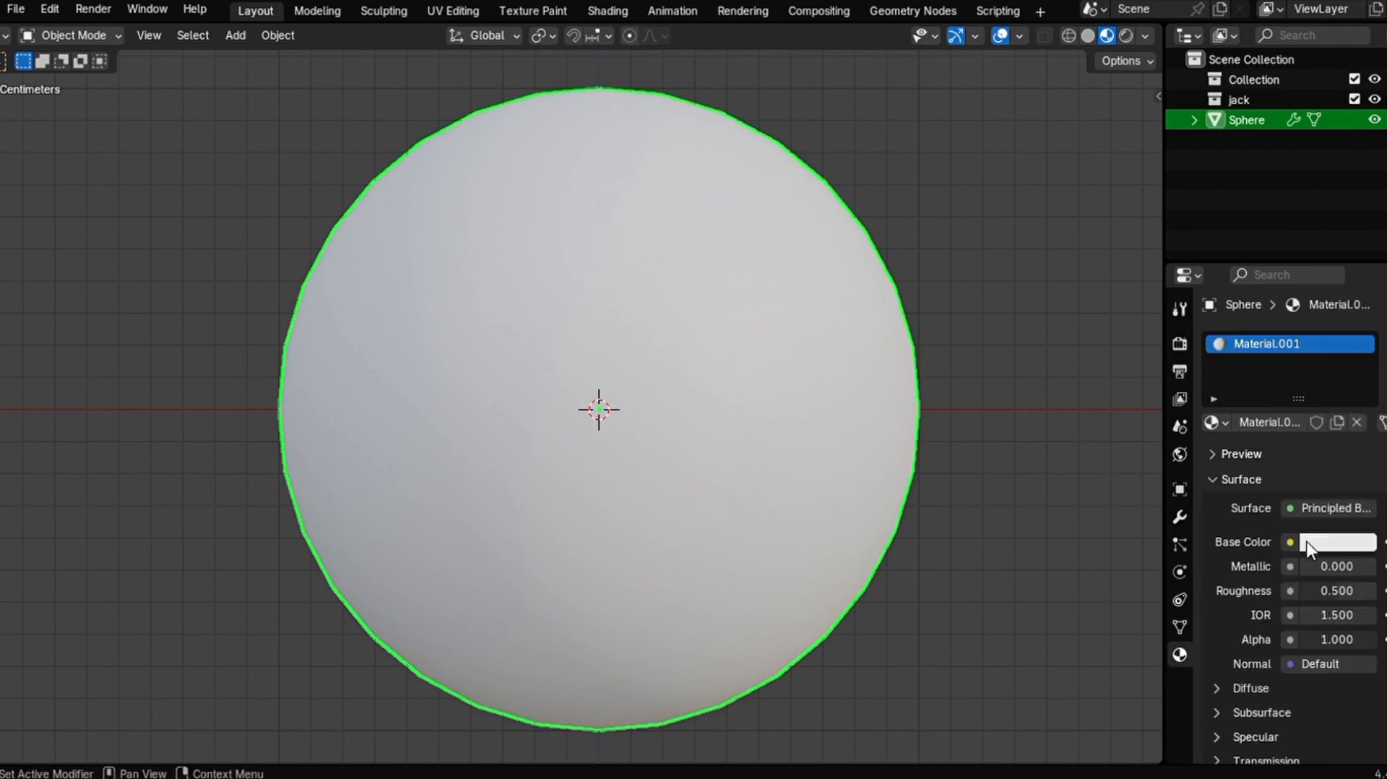
pyautogui.click(1337, 542)
pyautogui.moveTo(1315, 562); pyautogui.dragTo(1346, 587)
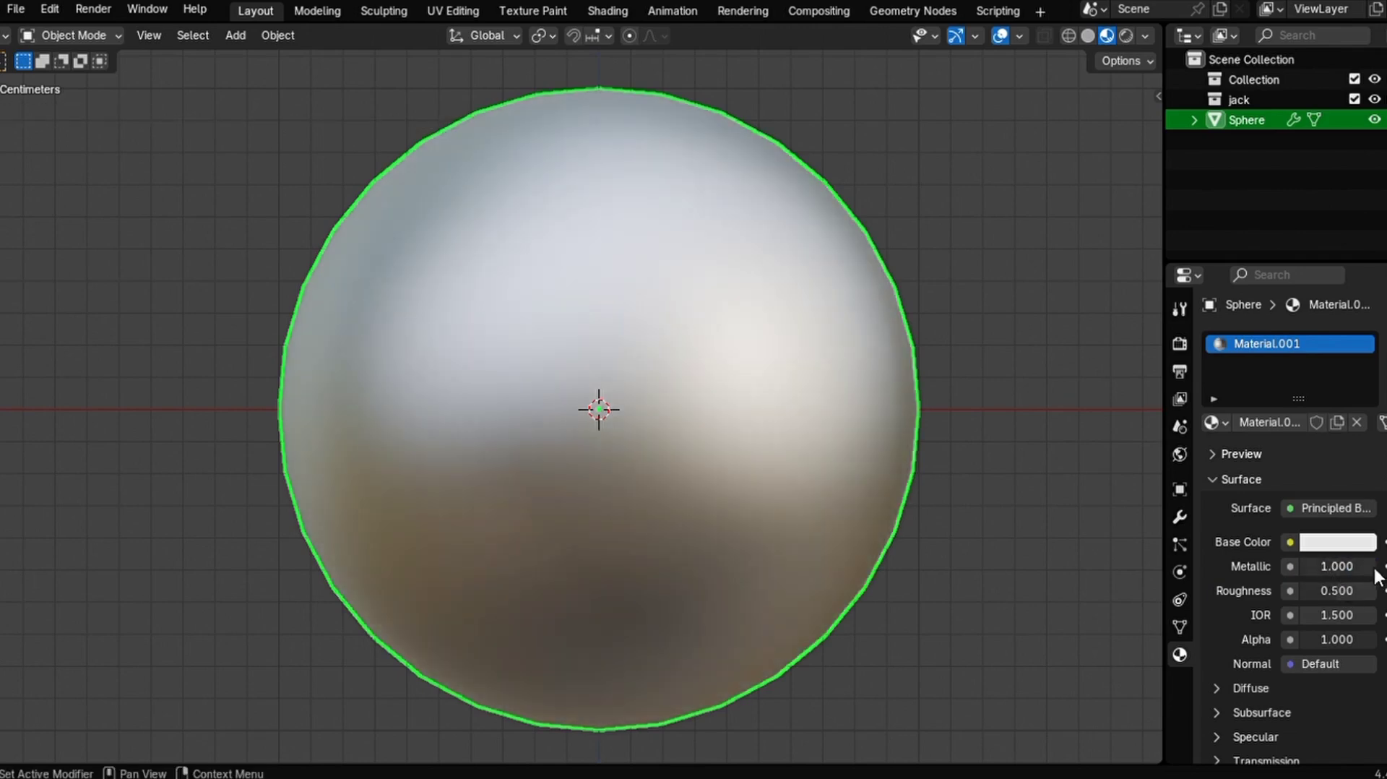
pyautogui.click(1354, 591)
pyautogui.write('0.378')
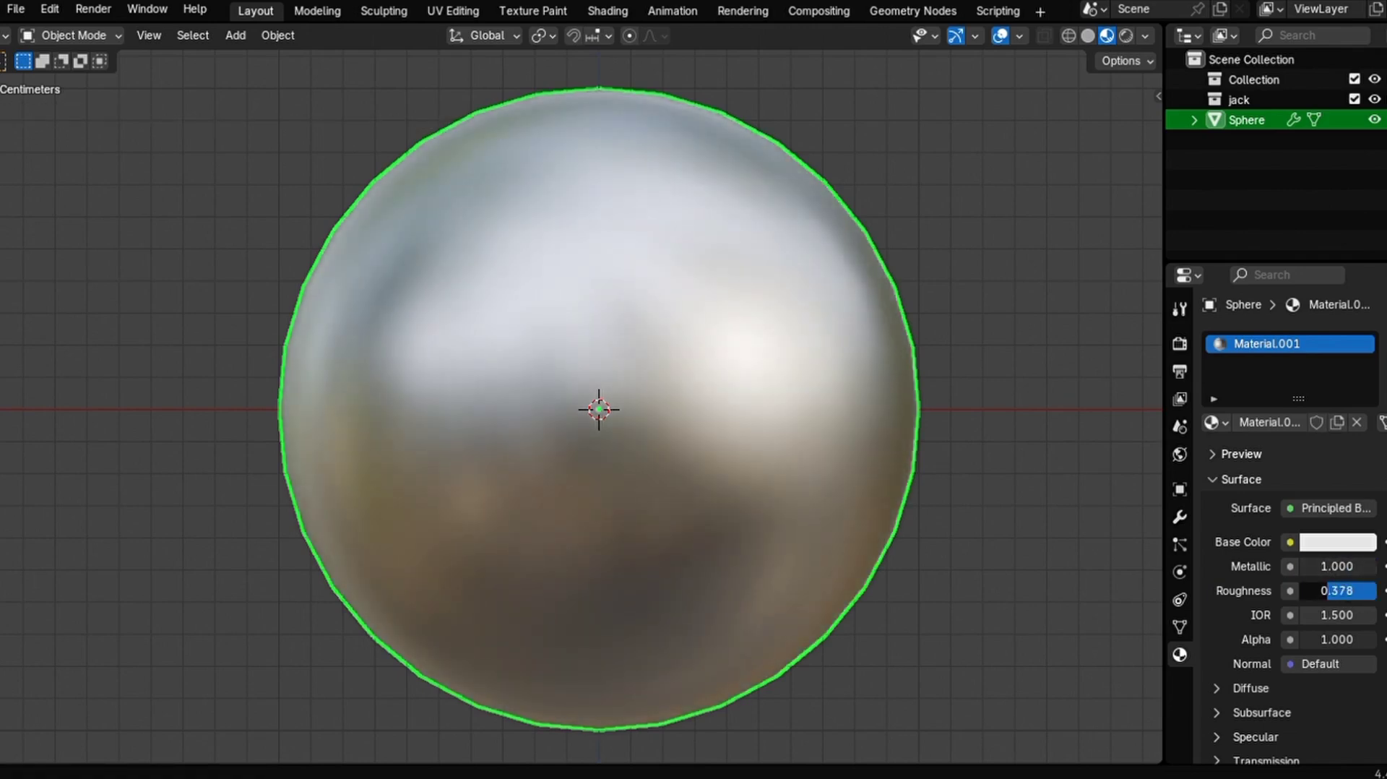
pyautogui.write('.365')
pyautogui.press('Return')
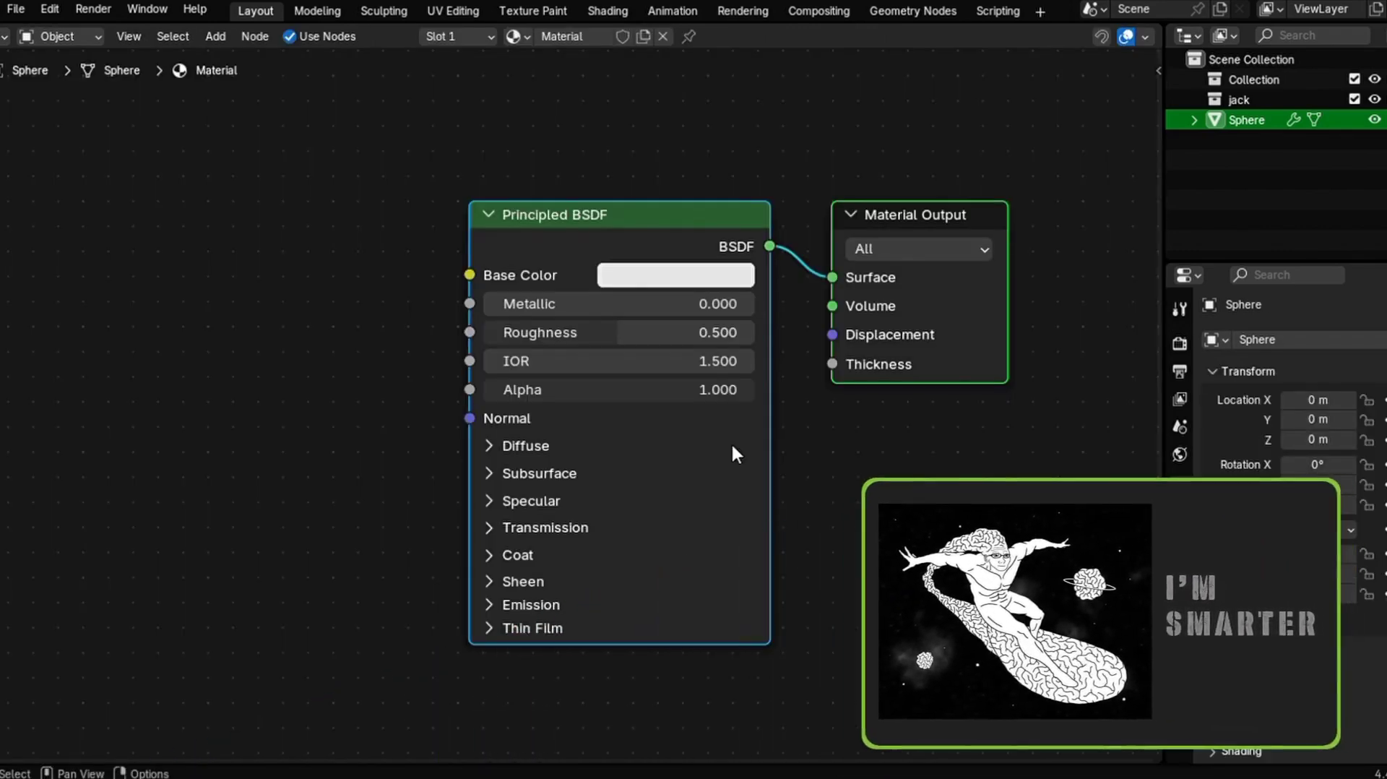
# - Add a Bump node before the Principled BSDF and connect its Normal output to the shader's Normal input
pyautogui.hotkey('shift', 'a')
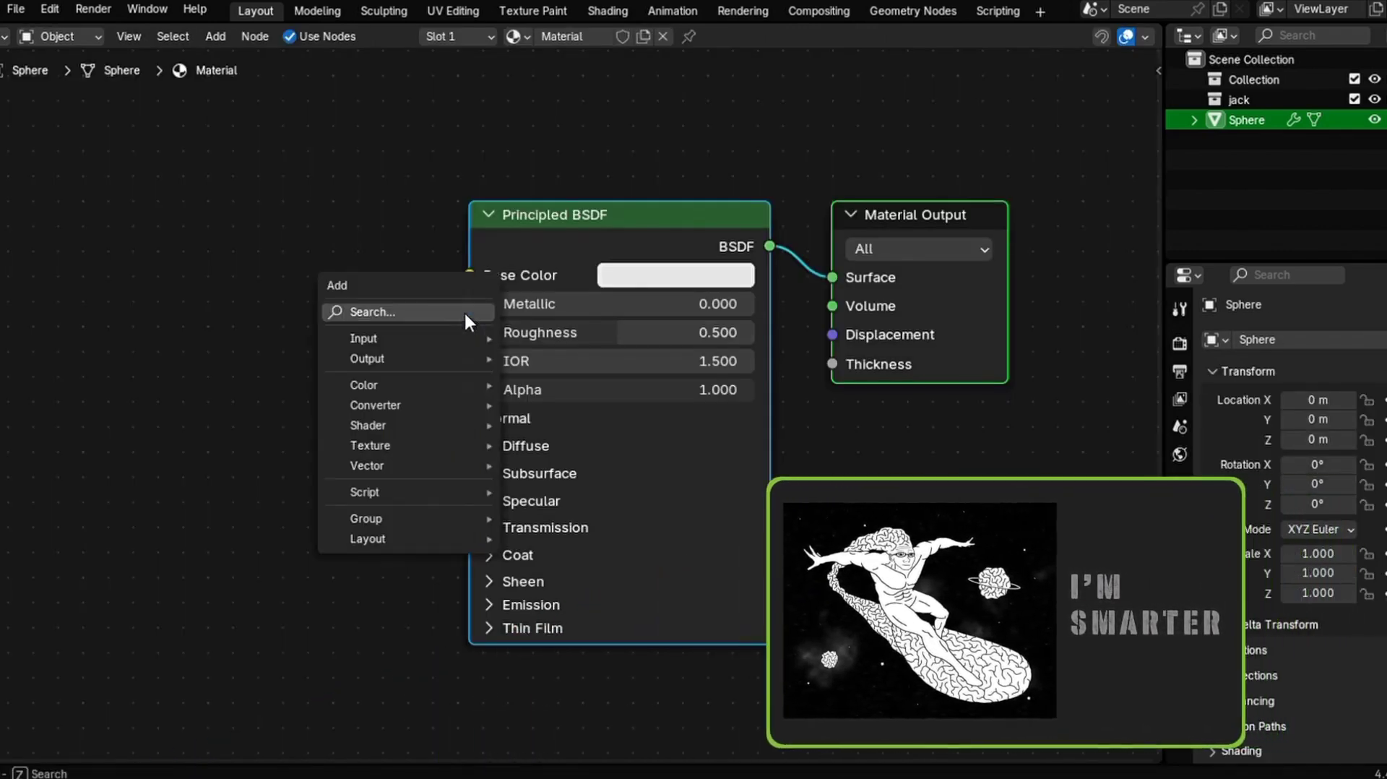
pyautogui.write('bump')
pyautogui.press('Return')
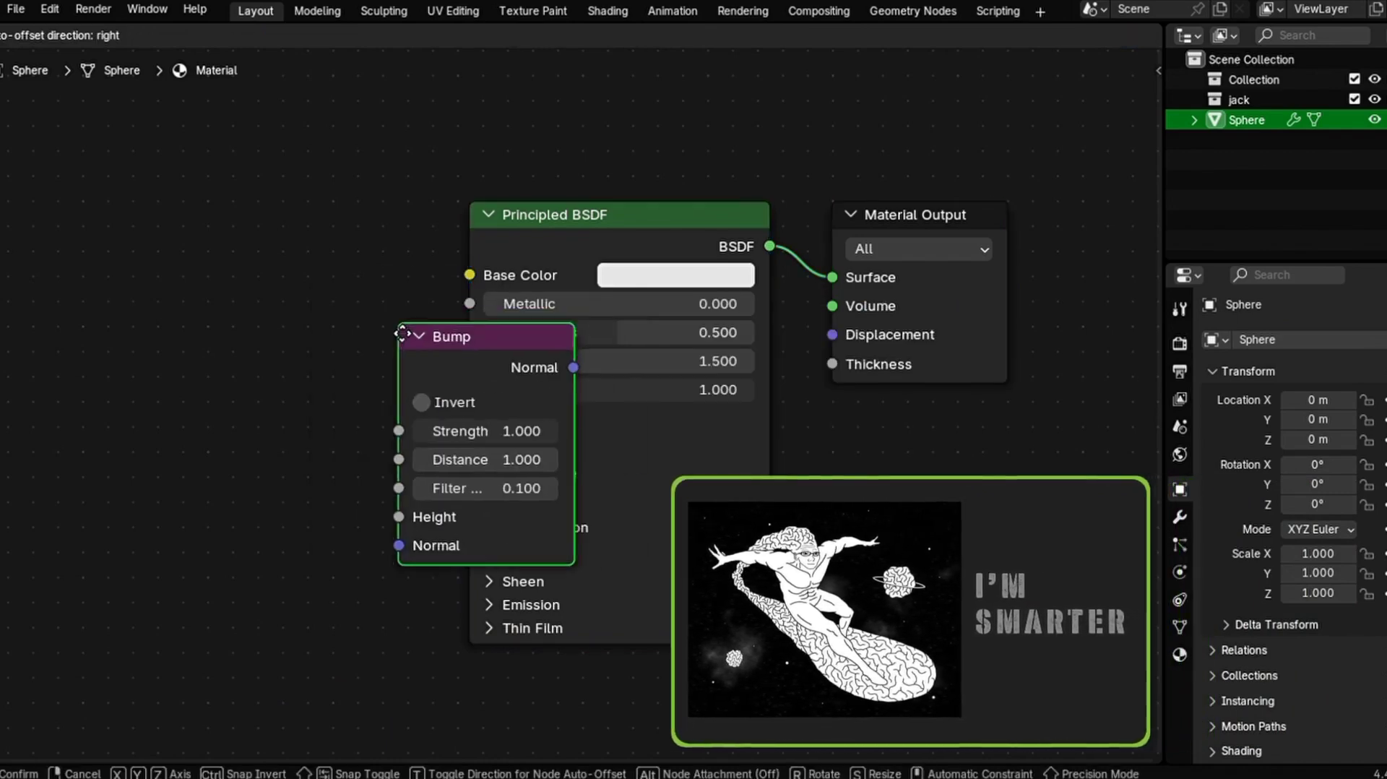
pyautogui.click(208, 351)
pyautogui.moveTo(381, 395); pyautogui.dragTo(466, 417)
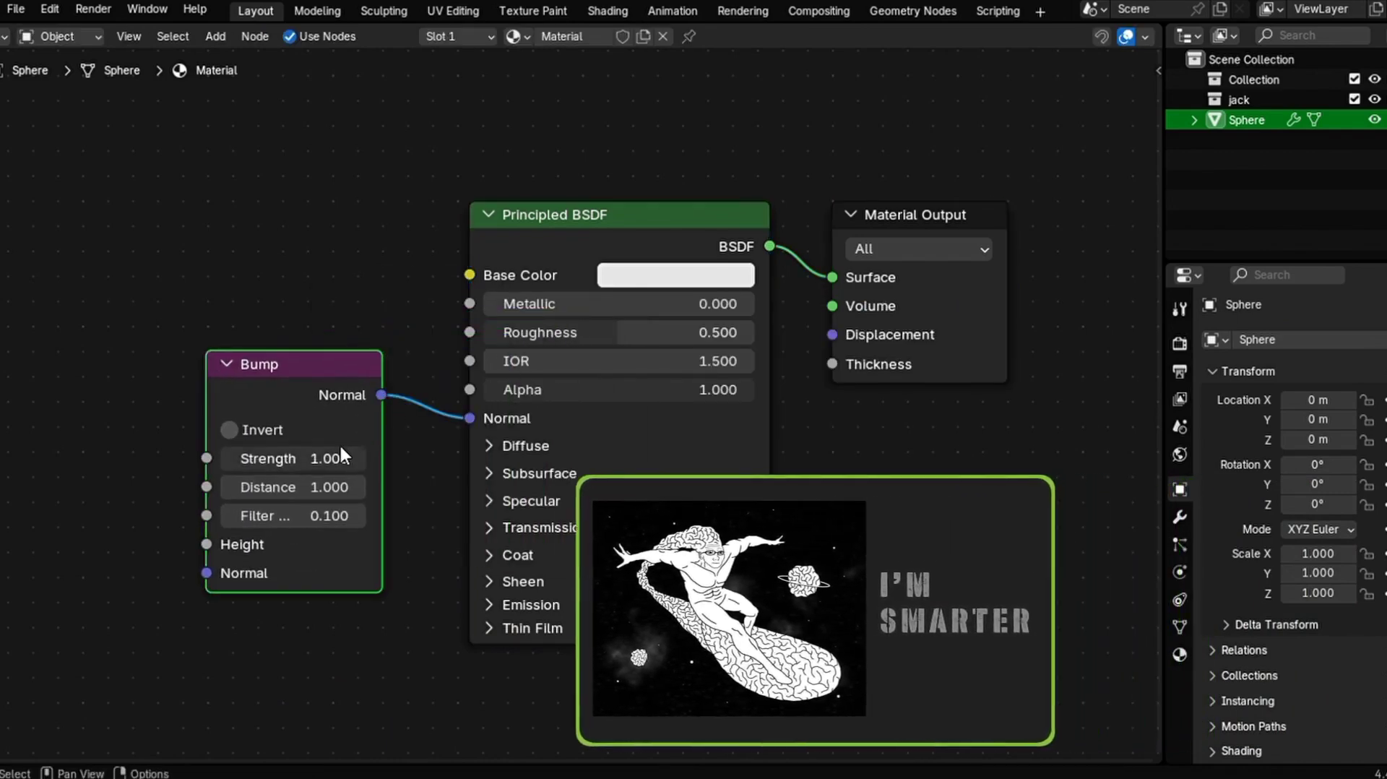
# - Add a Noise Texture node before the Bump node and connect its Fac output to the Bump's Height input
pyautogui.keyDown('ctrl'); pyautogui.hscroll(-4, 340, 444); pyautogui.keyUp('ctrl')
pyautogui.hotkey('shift', 'a')
pyautogui.write('no')
pyautogui.press('Return')
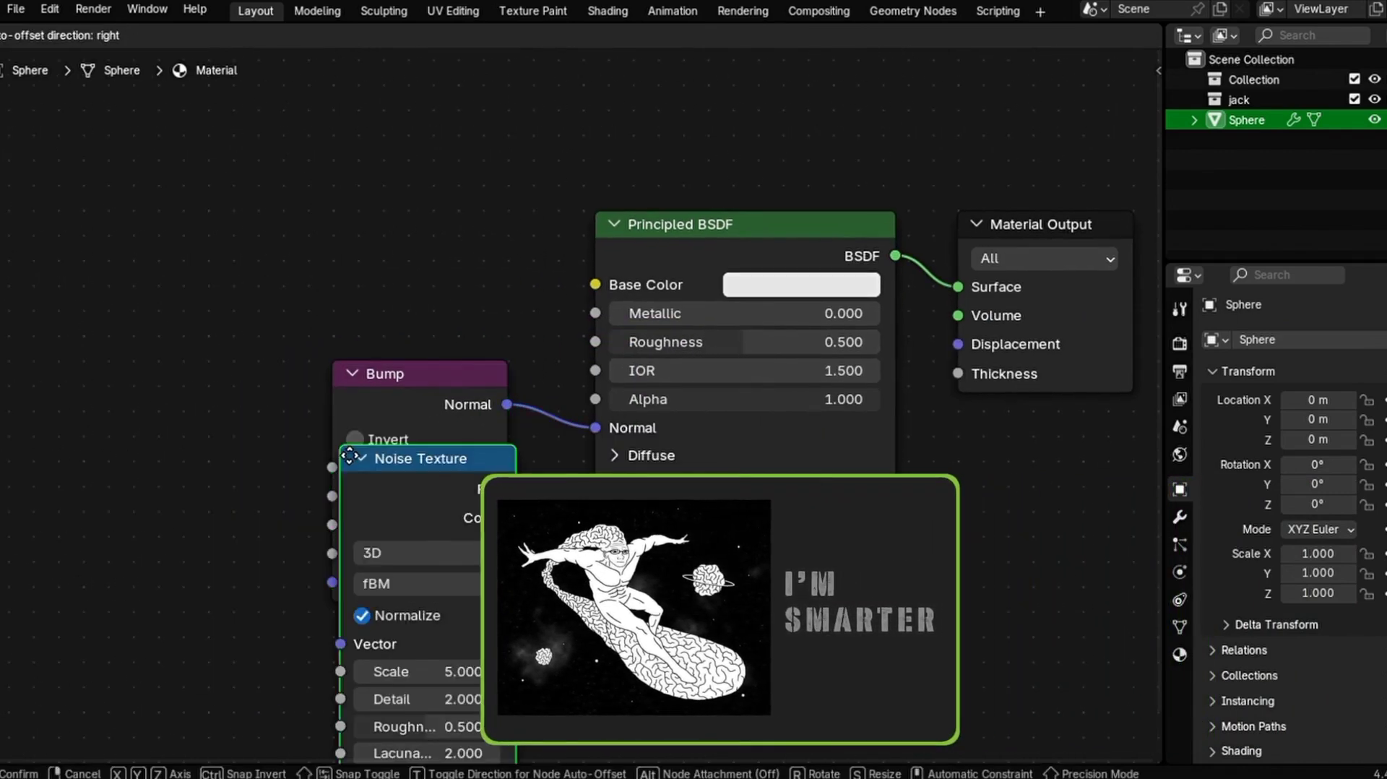
pyautogui.click(120, 375)
pyautogui.moveTo(284, 407); pyautogui.dragTo(332, 554)
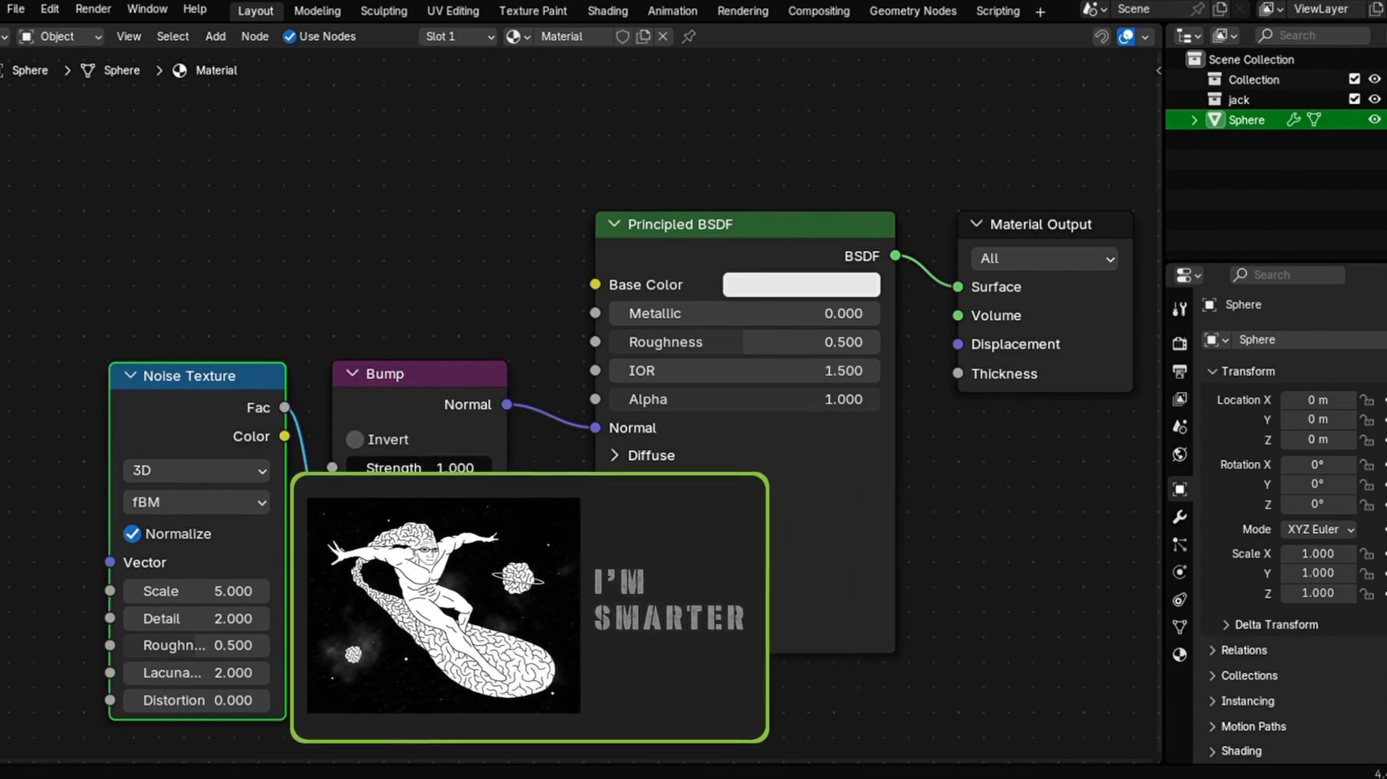
# - Set the Bump node's Strength to 0.1
pyautogui.click(451, 467)
pyautogui.write('0.1')
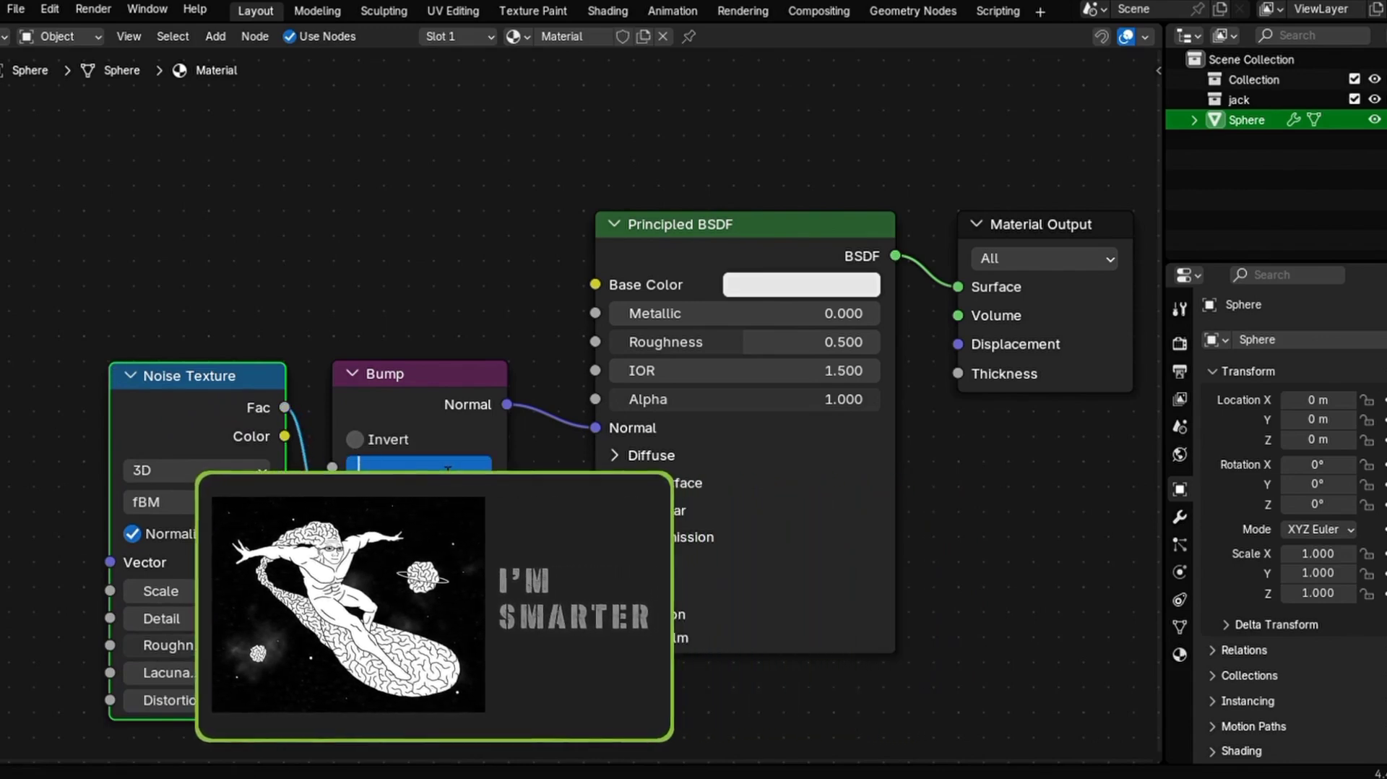
pyautogui.press('Return')
pyautogui.scroll(-1, 439, 466)
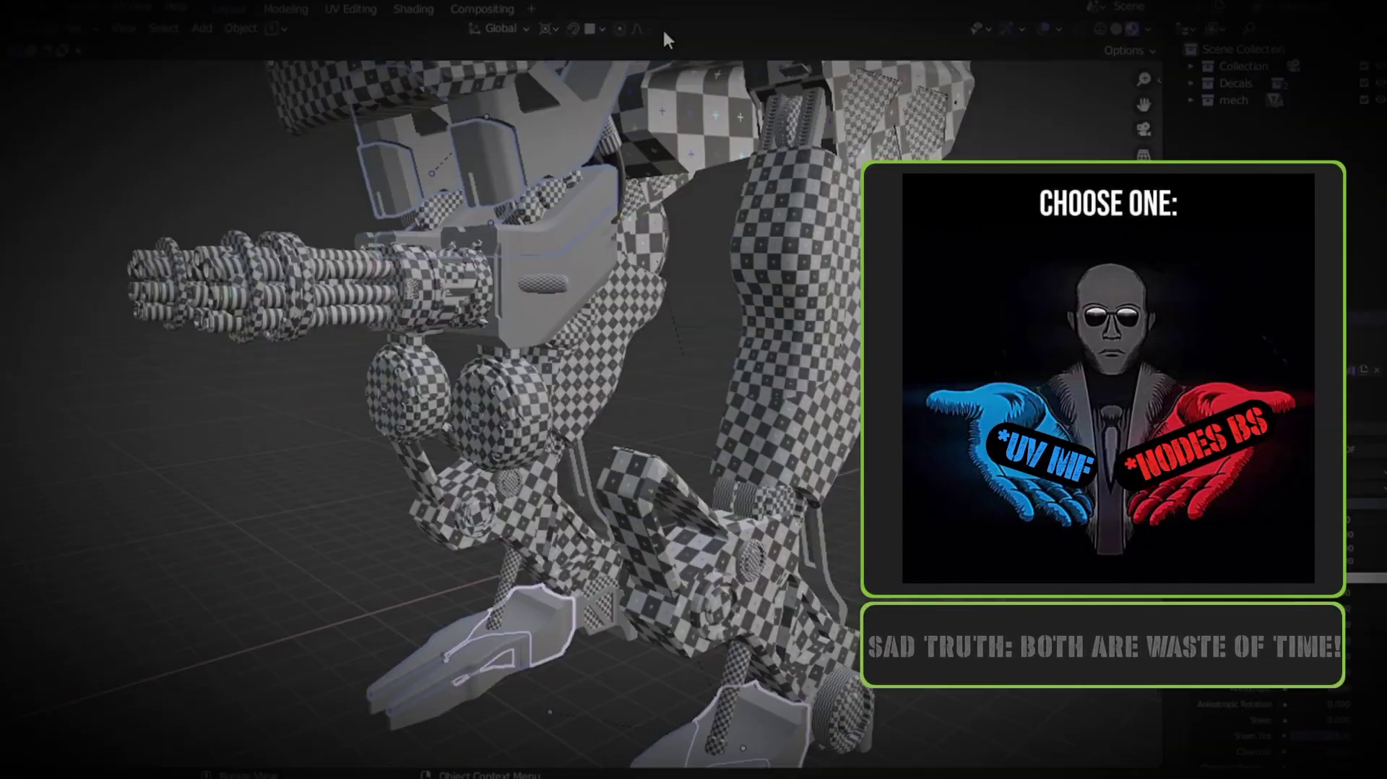
# - Unwrap the selected mech parts in the UV Editing workspace and return to the Layout workspace
pyautogui.scroll(-3, 752, 338)
pyautogui.moveTo(753, 338); pyautogui.dragTo(557, 284, button='middle')
pyautogui.click(354, 13)
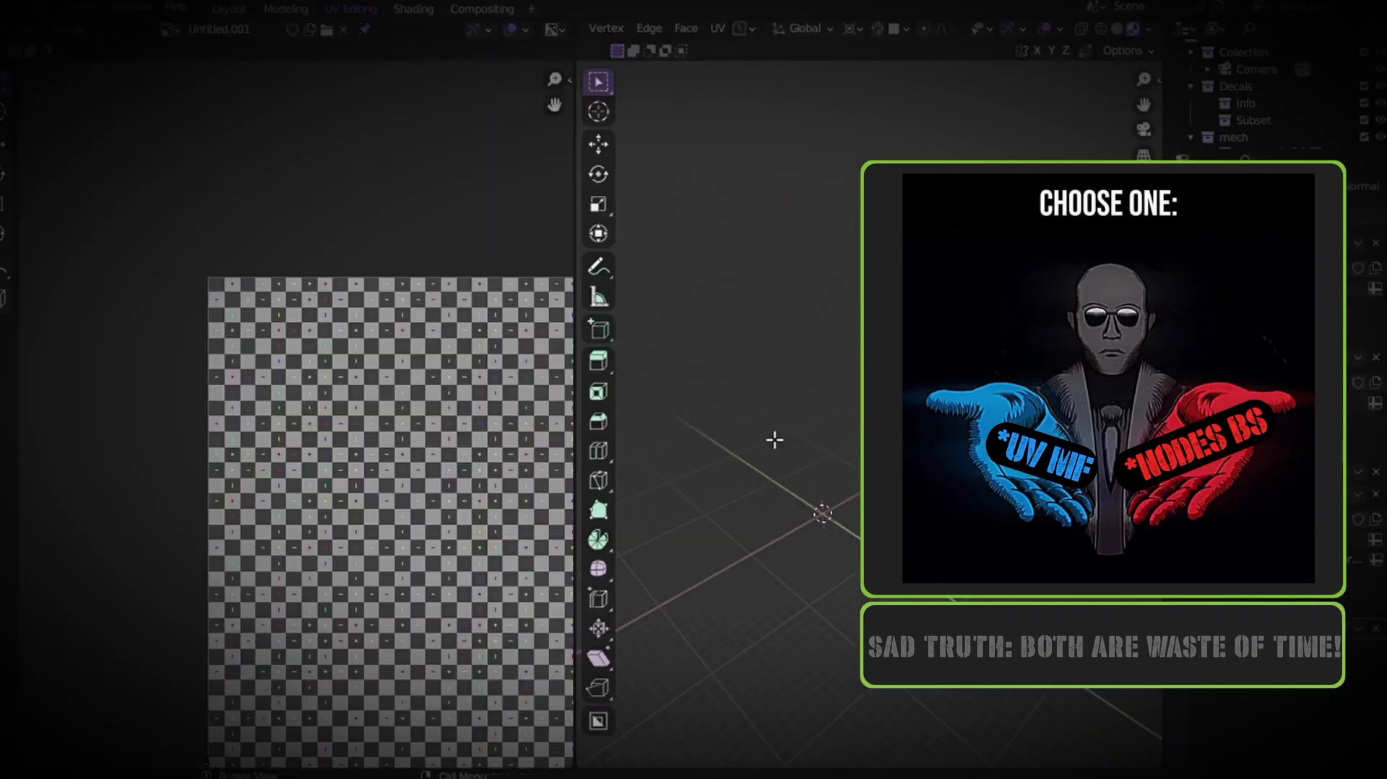
pyautogui.scroll(-3, 494, 462)
pyautogui.press('KP_Decimal')
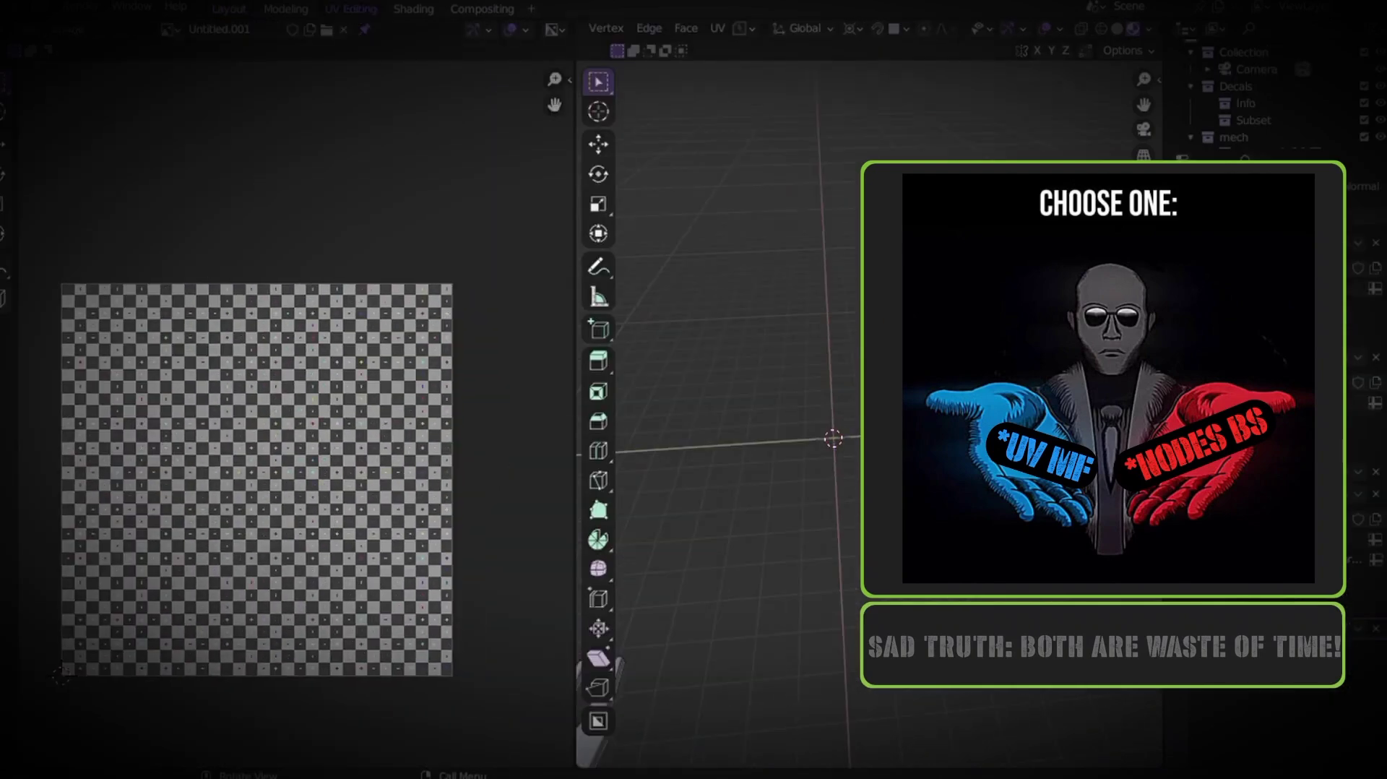
pyautogui.press('u')
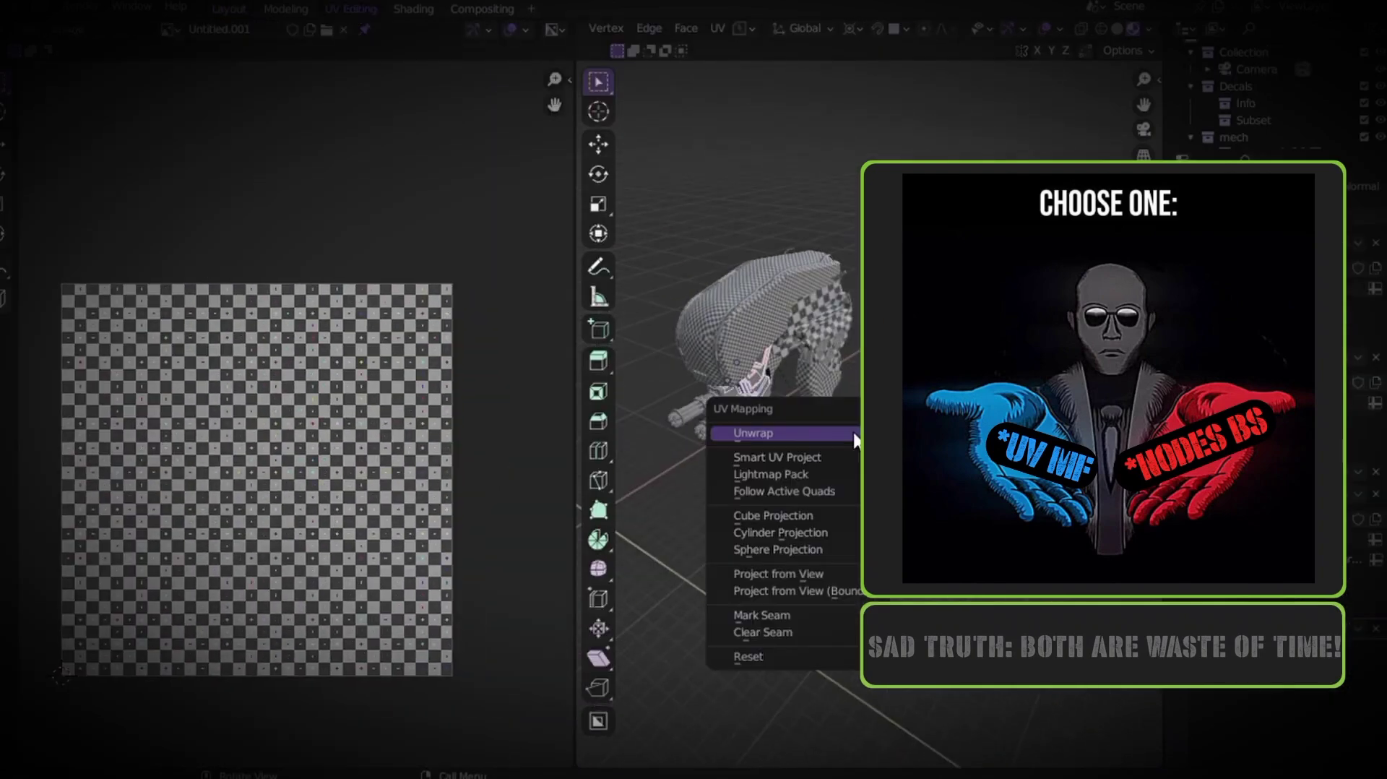
pyautogui.click(852, 429)
pyautogui.click(230, 9)
# - Rescale the UVs of the two isolated ankle armor pieces to a finer checker density
pyautogui.scroll(-4, 657, 431)
pyautogui.scroll(2, 752, 598)
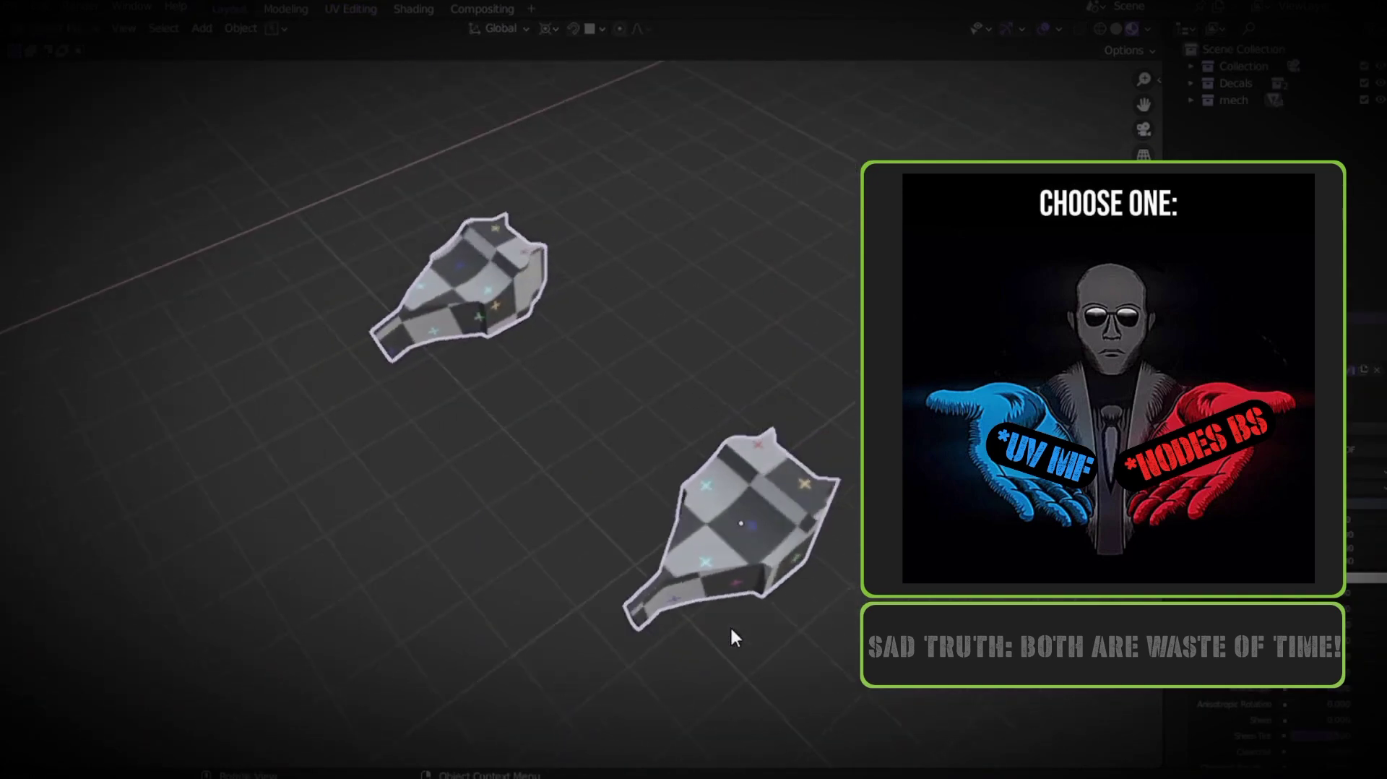
pyautogui.press('Tab')
pyautogui.click(725, 731)
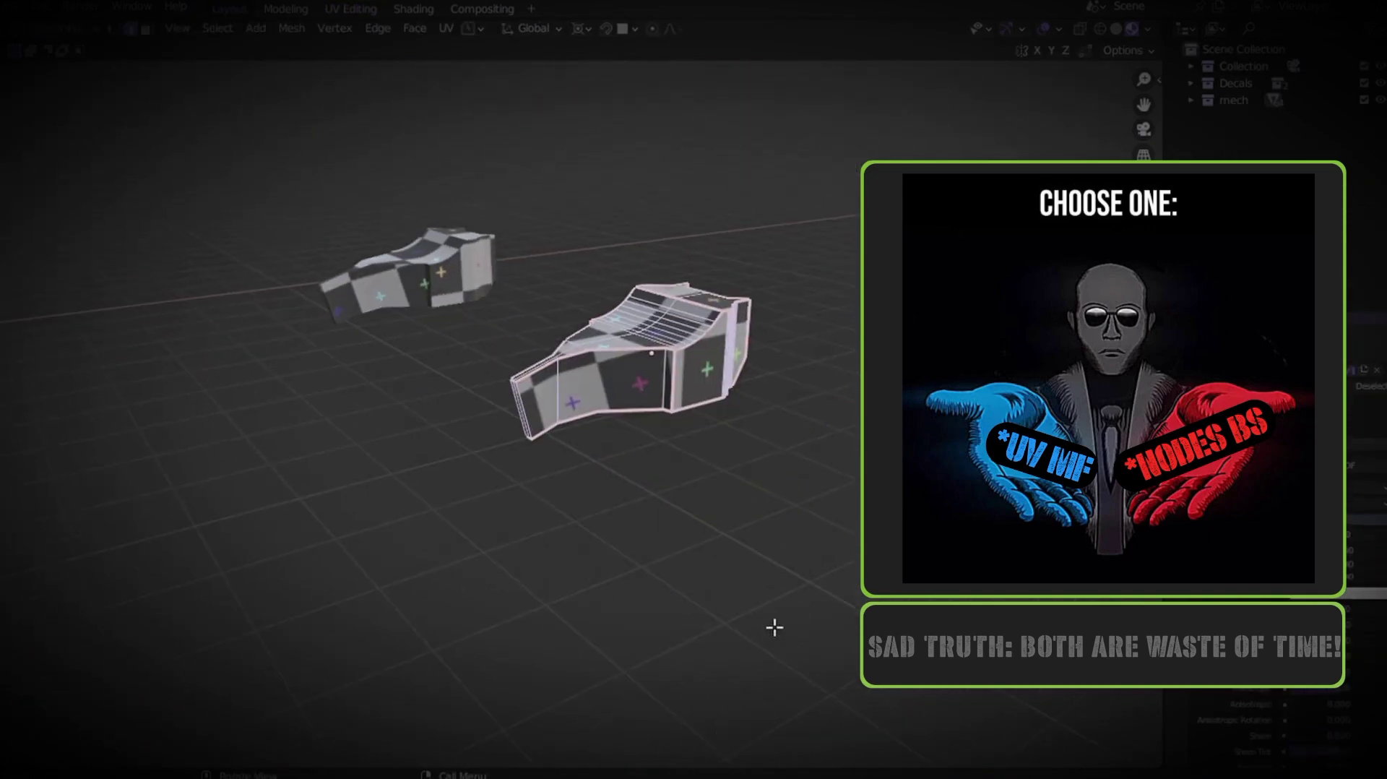
pyautogui.scroll(3, 768, 632)
pyautogui.rightClick(737, 499)
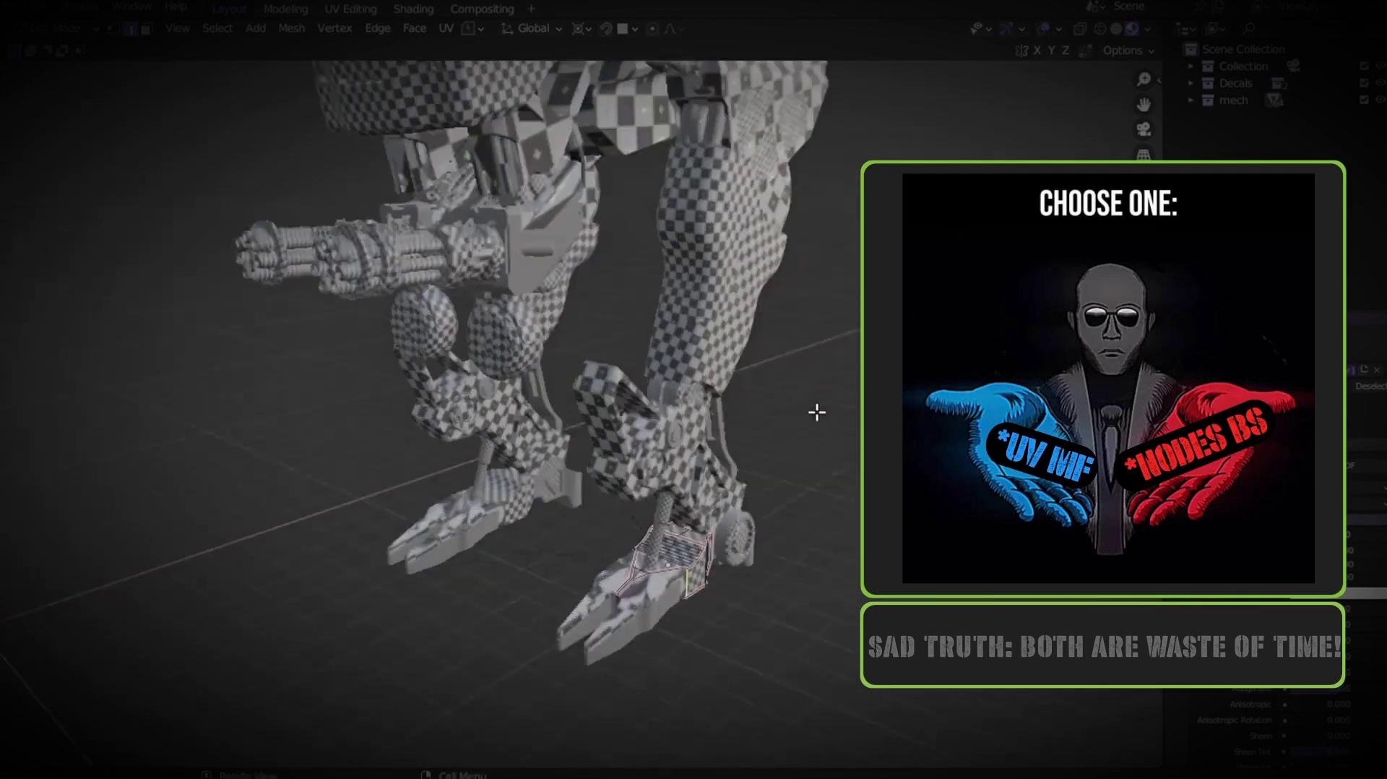
# - Isolate the bracket-shaped armor pieces in edge mode and rescale their UVs to a finer checker density
pyautogui.moveTo(815, 412); pyautogui.dragTo(569, 232, button='middle')
pyautogui.hotkey('ctrl', 'Tab')
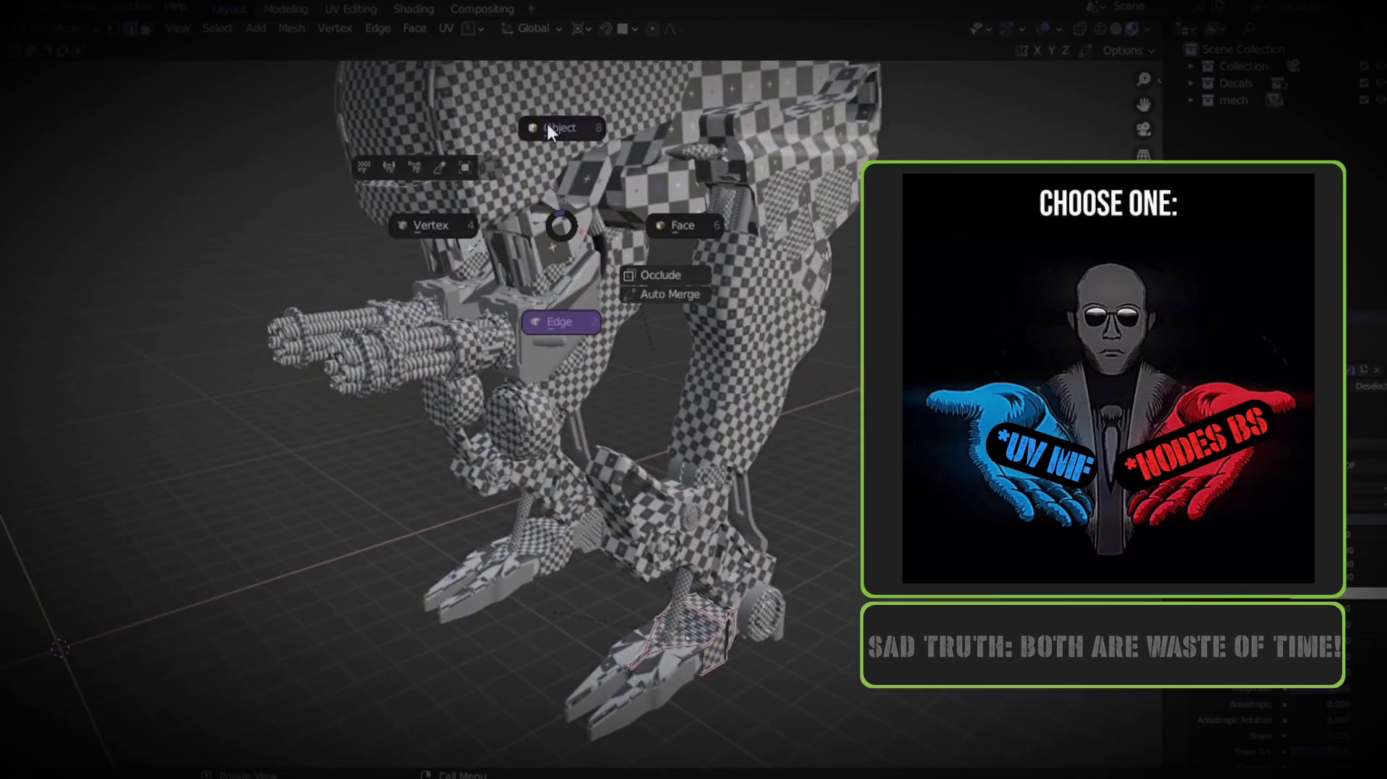
pyautogui.click(546, 120)
pyautogui.hotkey('ctrl', 'Tab')
pyautogui.click(562, 318)
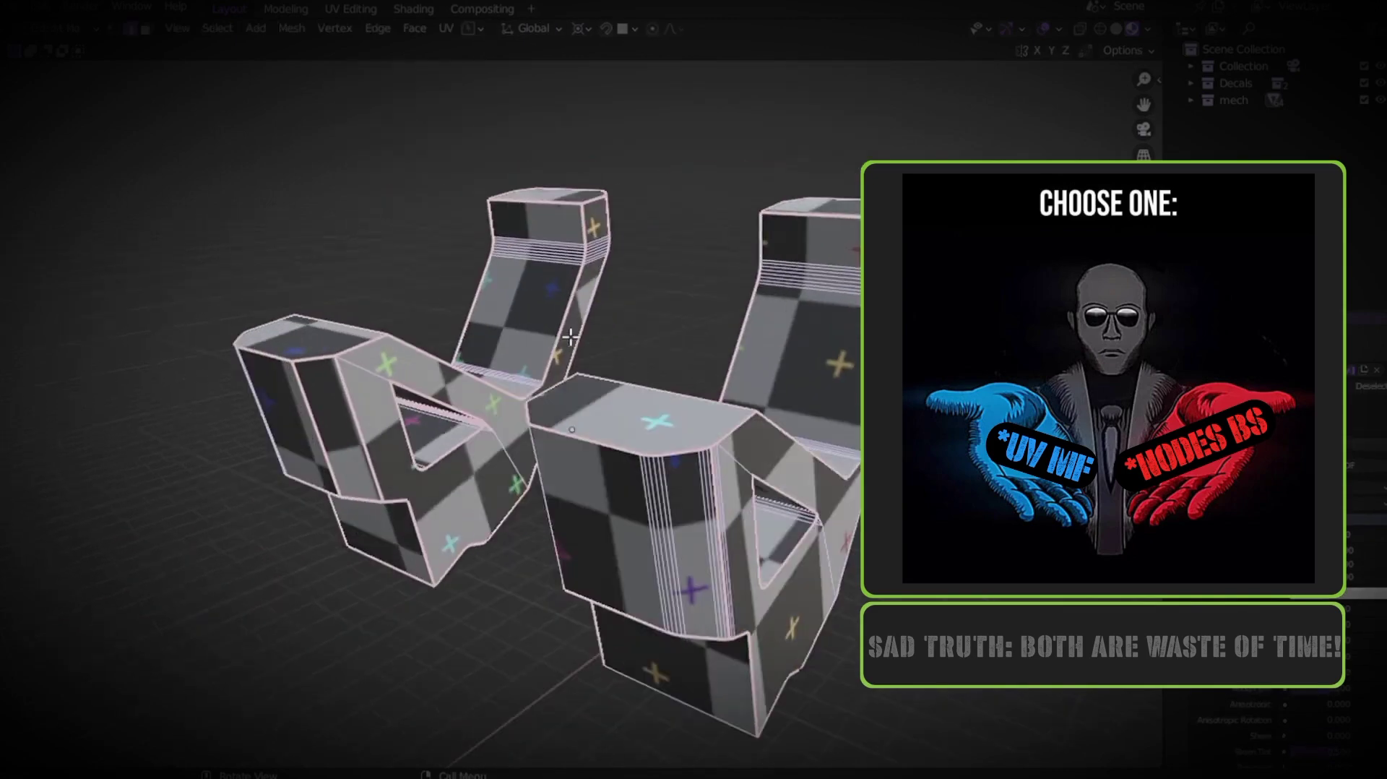
pyautogui.moveTo(498, 404); pyautogui.dragTo(542, 411, button='middle')
pyautogui.rightClick(542, 410)
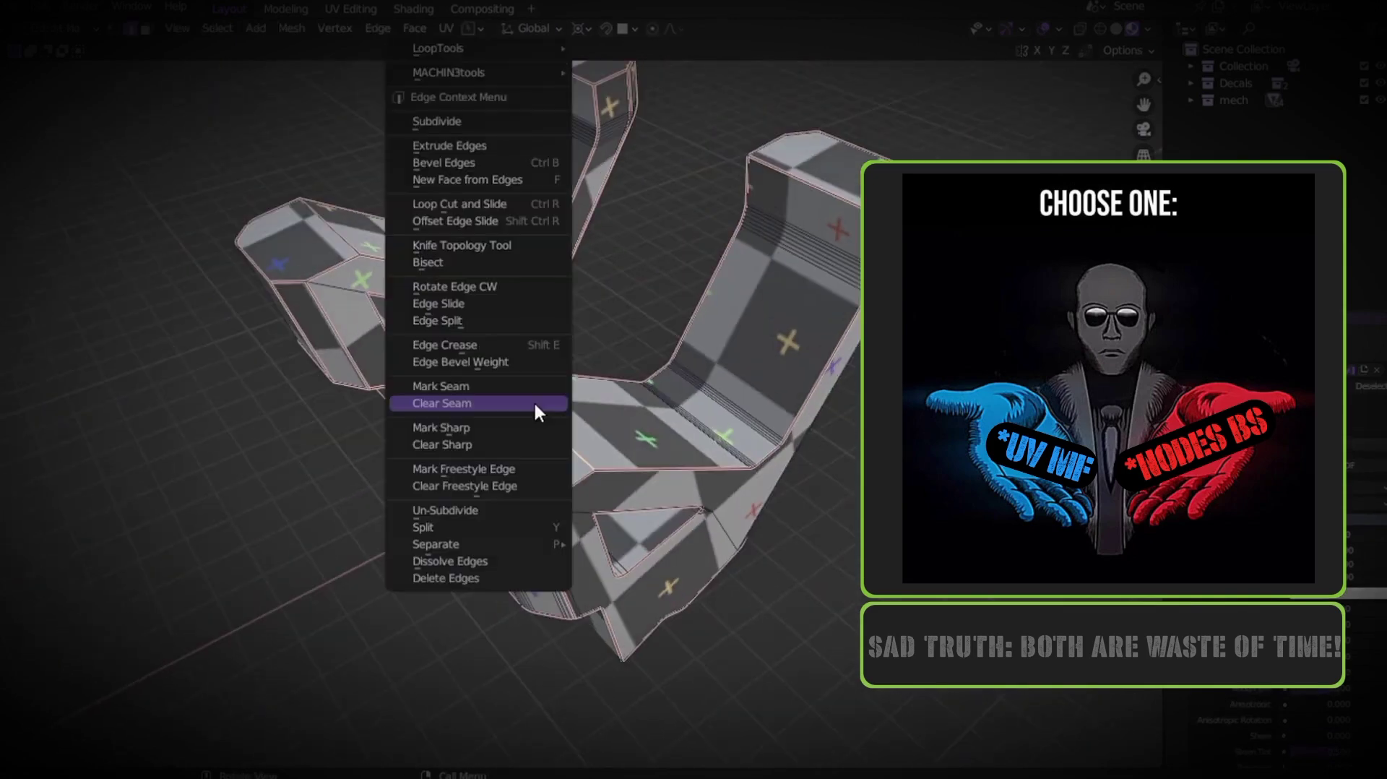
pyautogui.hotkey('ctrl', 'Tab')
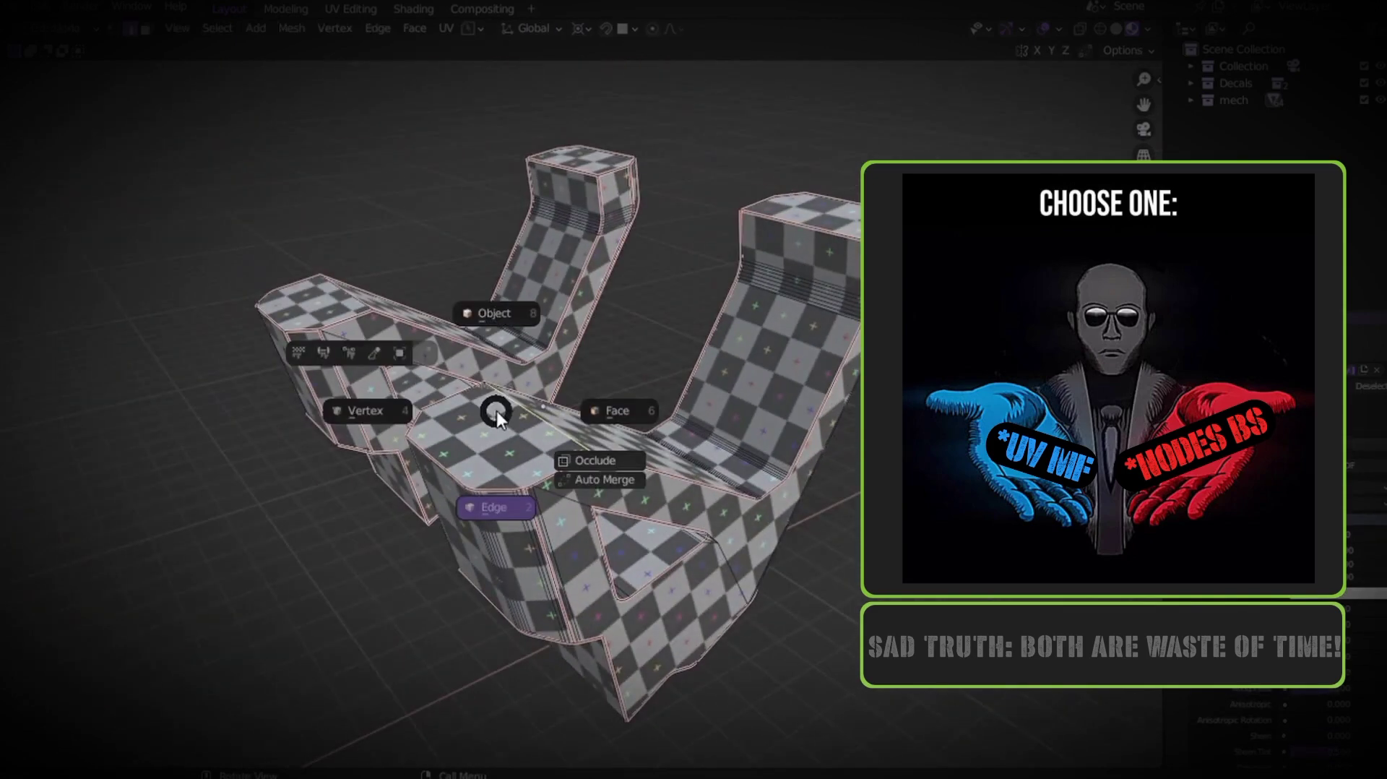
pyautogui.click(496, 357)
pyautogui.press('KP_Divide')
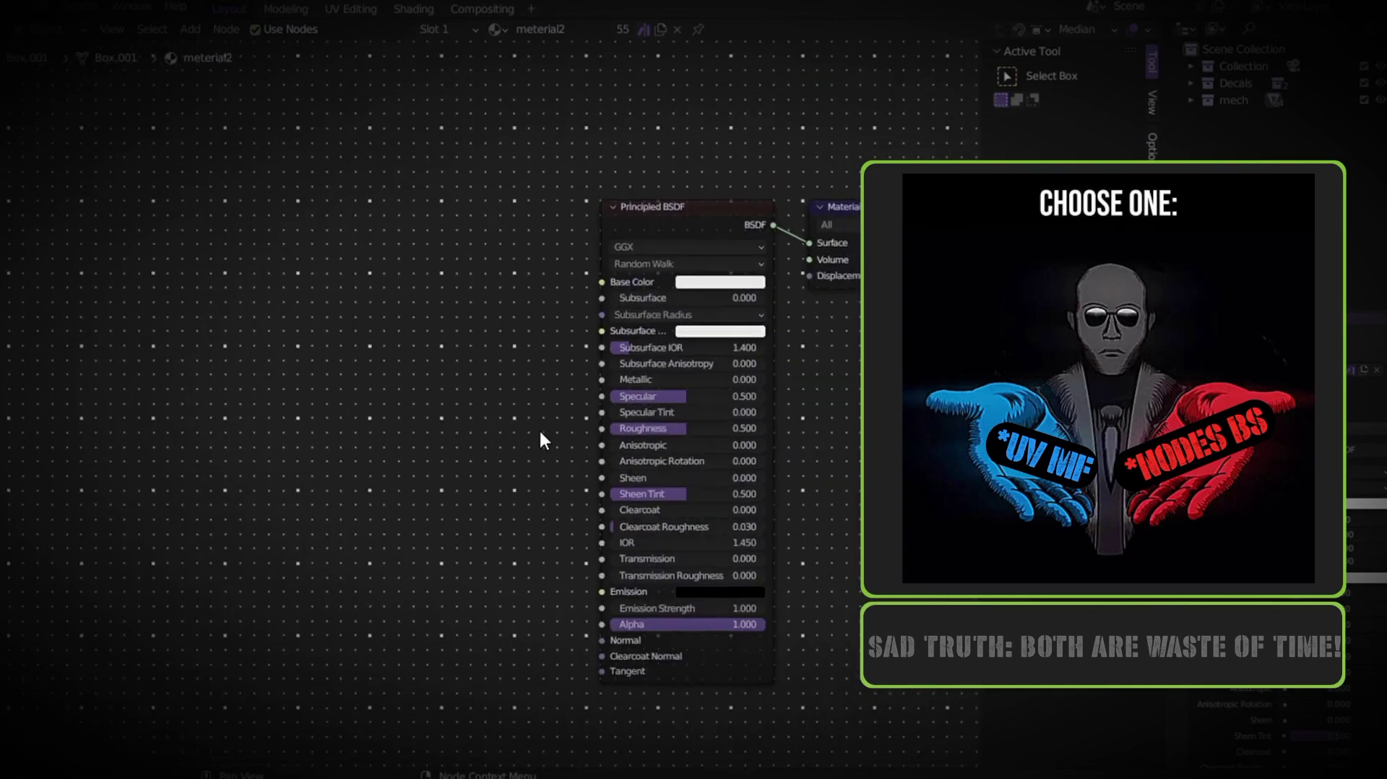
pyautogui.hotkey('shift', 'a')
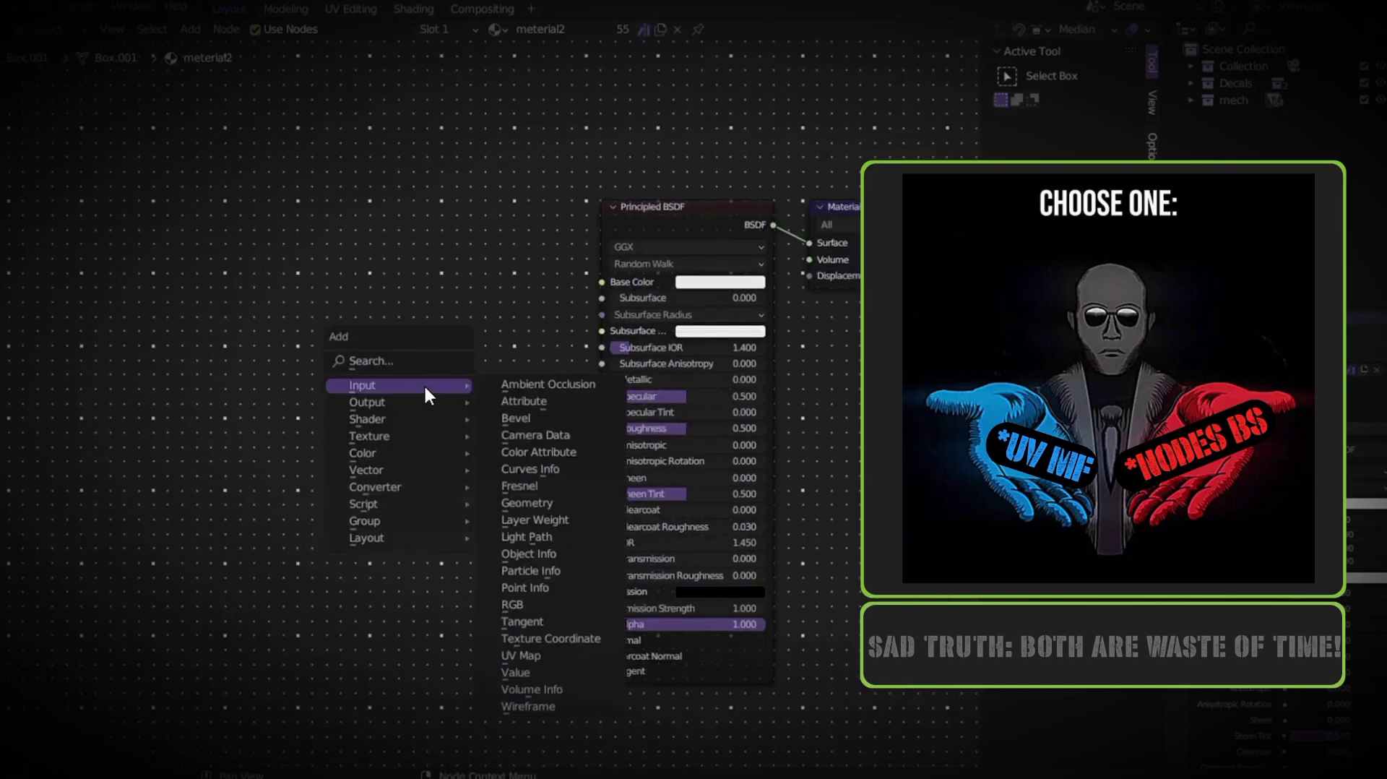
pyautogui.click(506, 451)
pyautogui.click(261, 420)
pyautogui.press('F3')
pyautogui.write('rgb c')
pyautogui.press('Return')
pyautogui.click(296, 292)
pyautogui.press('x')
# - Add a Color Ramp node and connect its Color output to the Principled BSDF's Base Color
pyautogui.press('F3')
pyautogui.write('colorr')
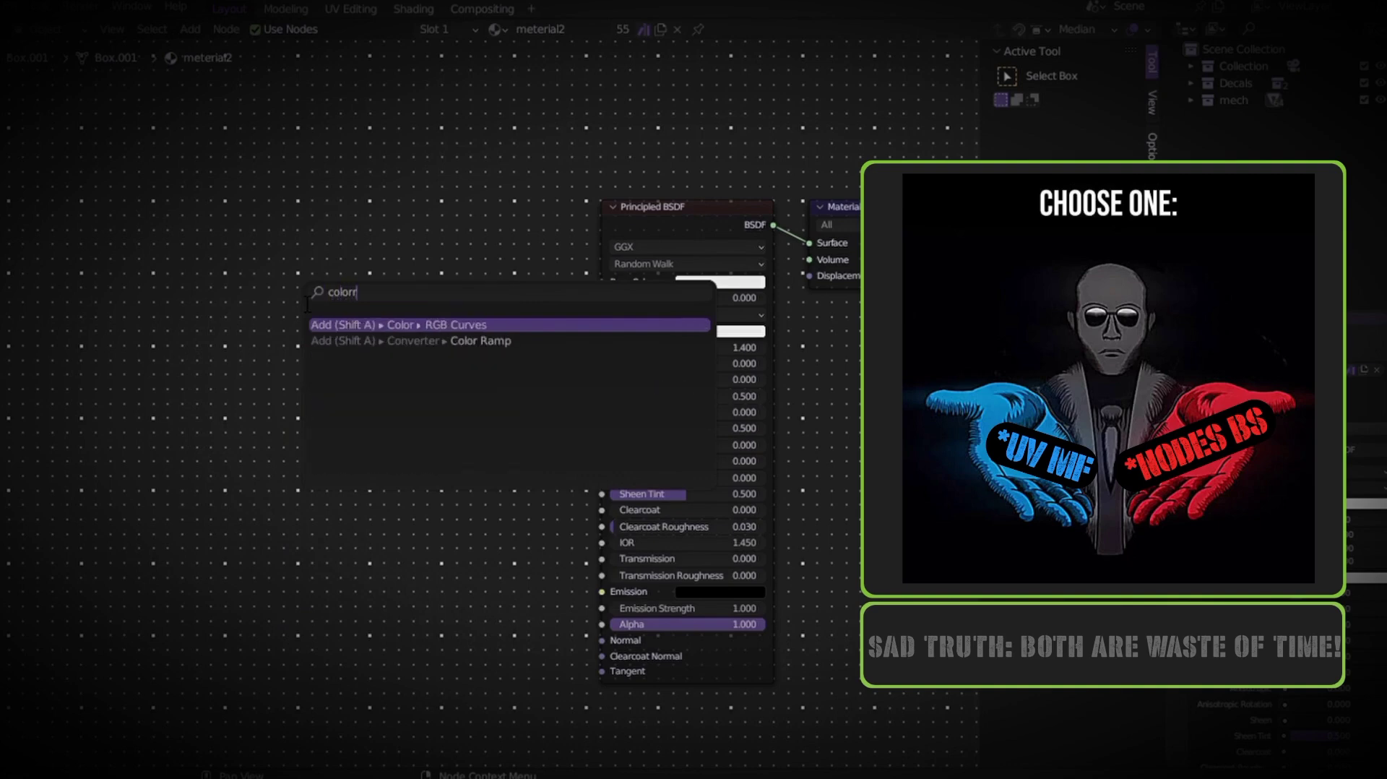
pyautogui.press('Down')
pyautogui.press('Return')
pyautogui.moveTo(526, 292); pyautogui.dragTo(602, 282)
pyautogui.moveTo(344, 308); pyautogui.dragTo(465, 311, button='middle')
pyautogui.hotkey('shift', 'a')
pyautogui.moveTo(466, 311)
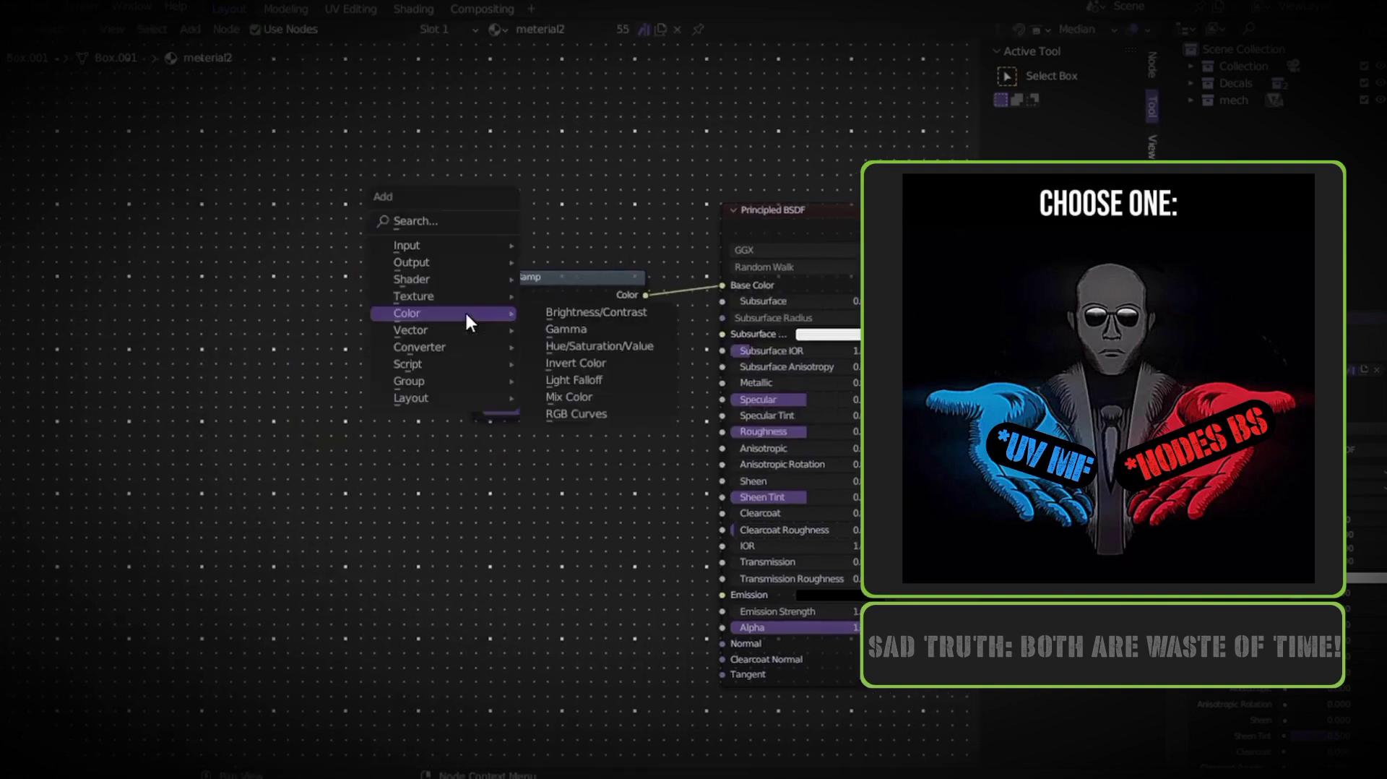
pyautogui.moveTo(434, 347)
pyautogui.click(506, 414)
pyautogui.click(256, 394)
# - Add a Noise Texture node and connect its Fac output to the Color Ramp's Fac input
pyautogui.press('F3')
pyautogui.write('noise')
pyautogui.press('Return')
pyautogui.click(298, 280)
pyautogui.moveTo(402, 308); pyautogui.dragTo(471, 406)
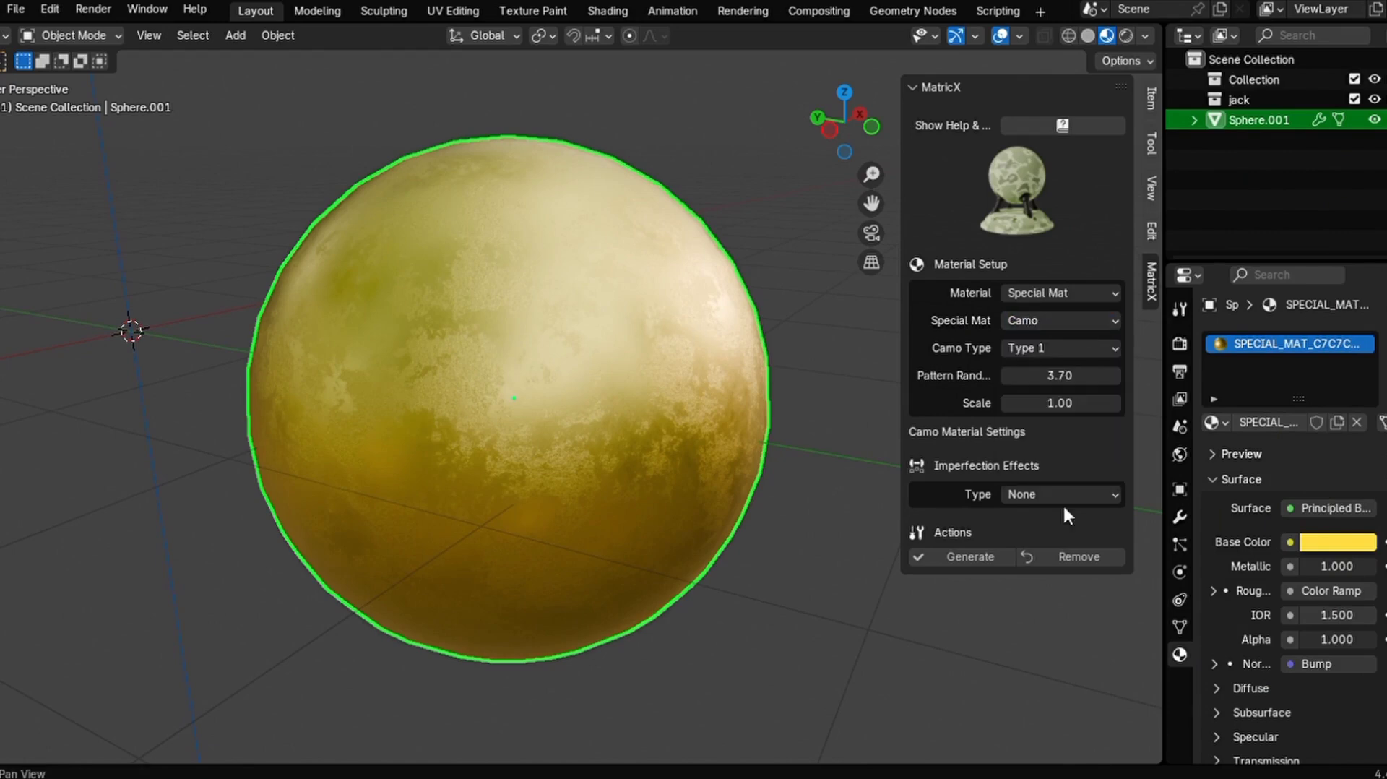
# - Remove the generated gold material from the sphere with MatricX
pyautogui.click(958, 561)
pyautogui.click(1076, 557)
# - Preview the Copper, Aluminum, Car Paint, Camo and Shady special materials in MatricX
pyautogui.click(1040, 322)
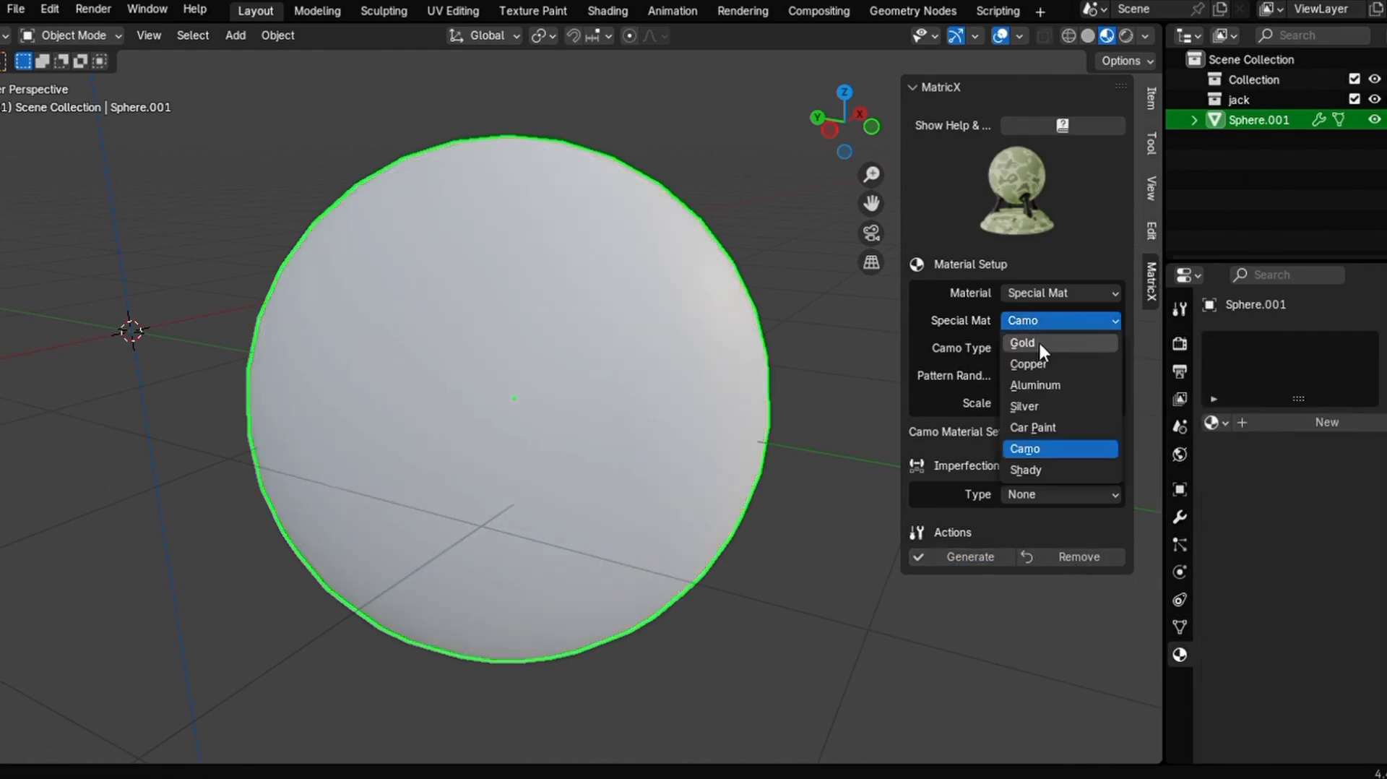
pyautogui.click(1030, 363)
pyautogui.click(1052, 318)
pyautogui.click(1036, 384)
pyautogui.click(1052, 322)
pyautogui.click(1043, 428)
pyautogui.click(1052, 320)
pyautogui.click(1024, 449)
pyautogui.click(1052, 320)
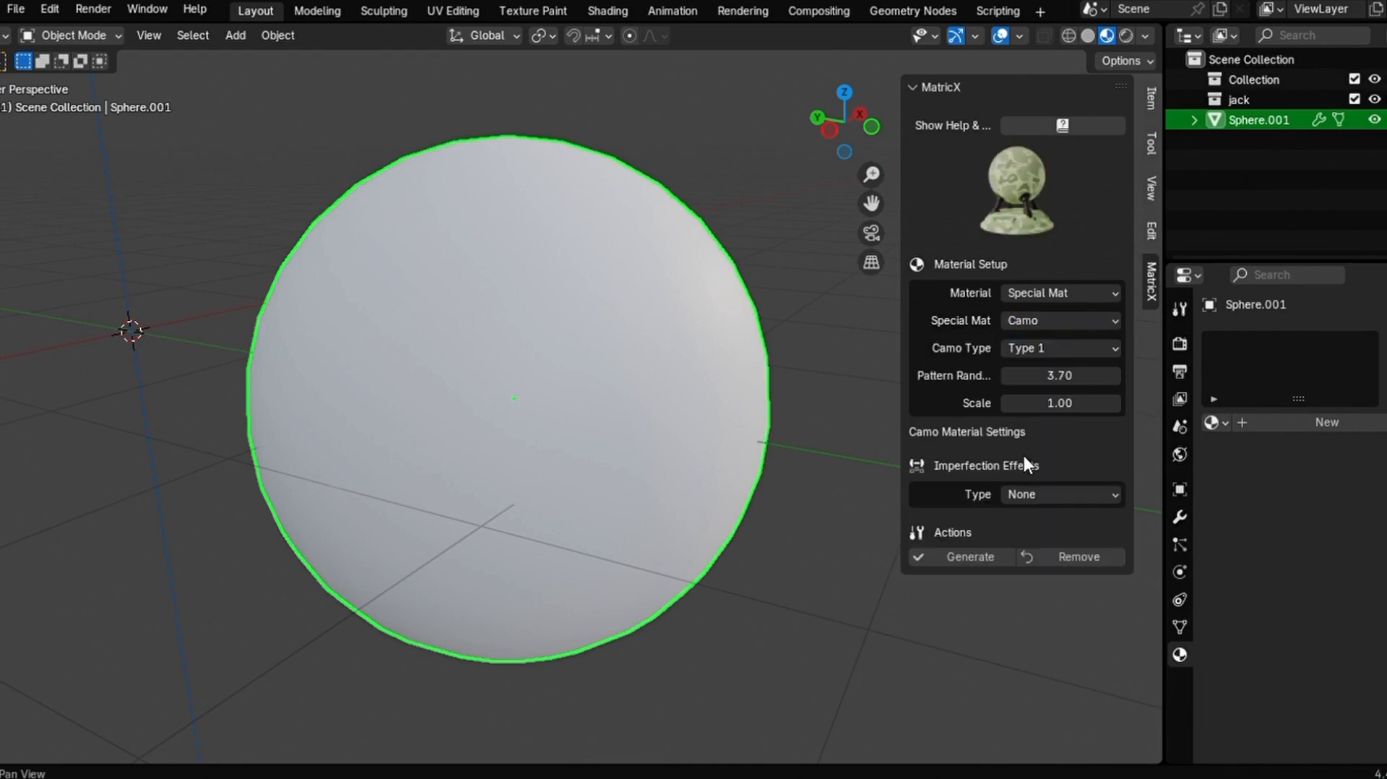
pyautogui.click(1029, 470)
# - Switch the MatricX material for the sphere to Metal and set its imperfection type to Dirt
pyautogui.click(1045, 287)
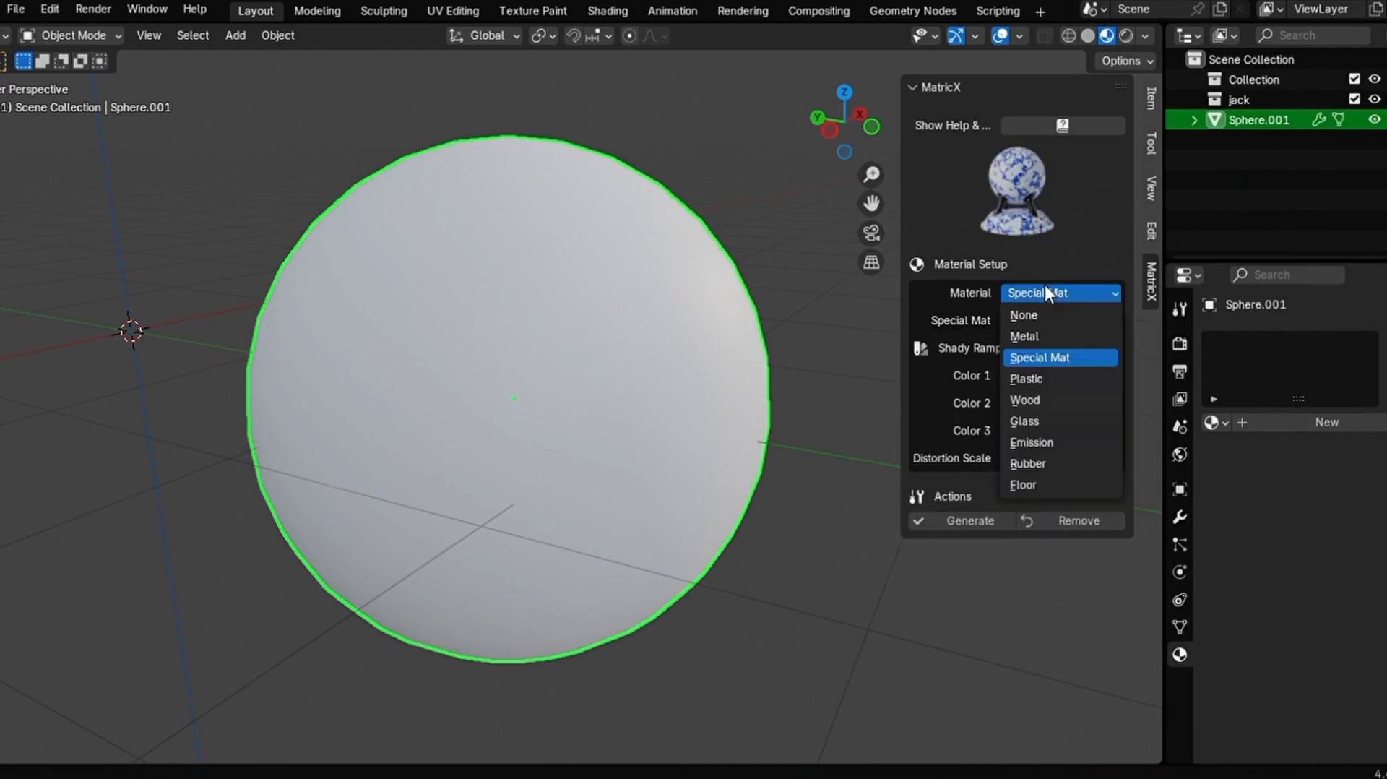
pyautogui.click(1072, 322)
pyautogui.click(1052, 293)
pyautogui.click(1040, 336)
pyautogui.click(1022, 215)
pyautogui.click(1044, 219)
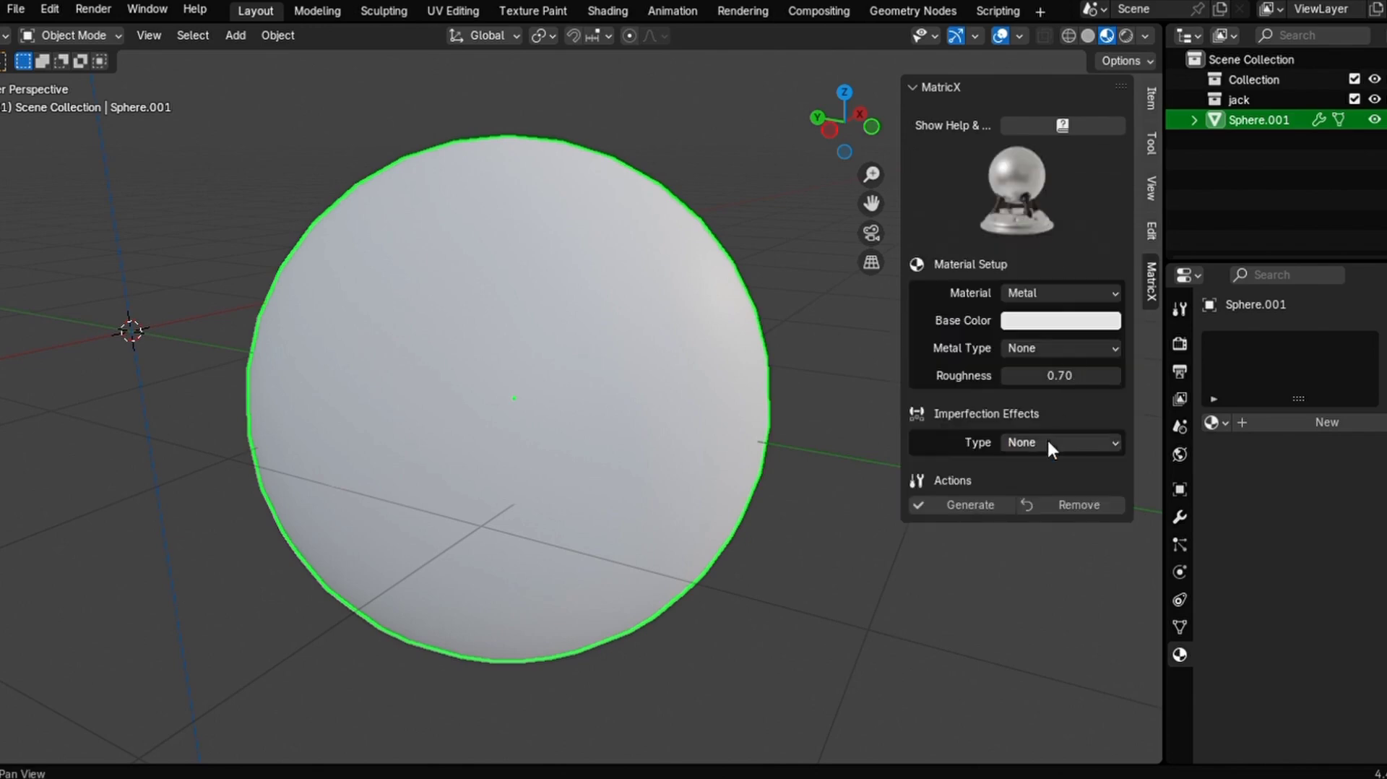
pyautogui.click(1045, 437)
pyautogui.click(1033, 511)
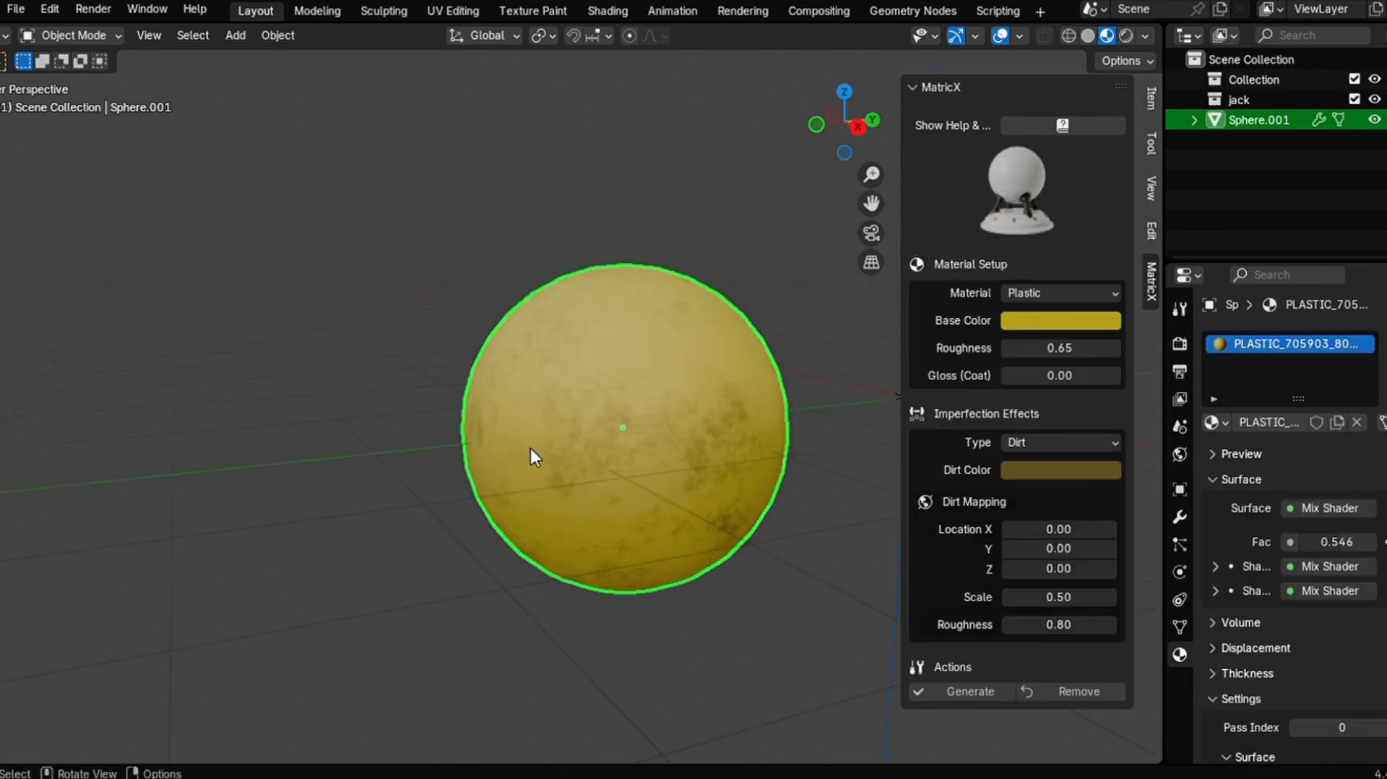
pyautogui.click(1019, 439)
pyautogui.moveTo(688, 445); pyautogui.dragTo(687, 445, button='middle')
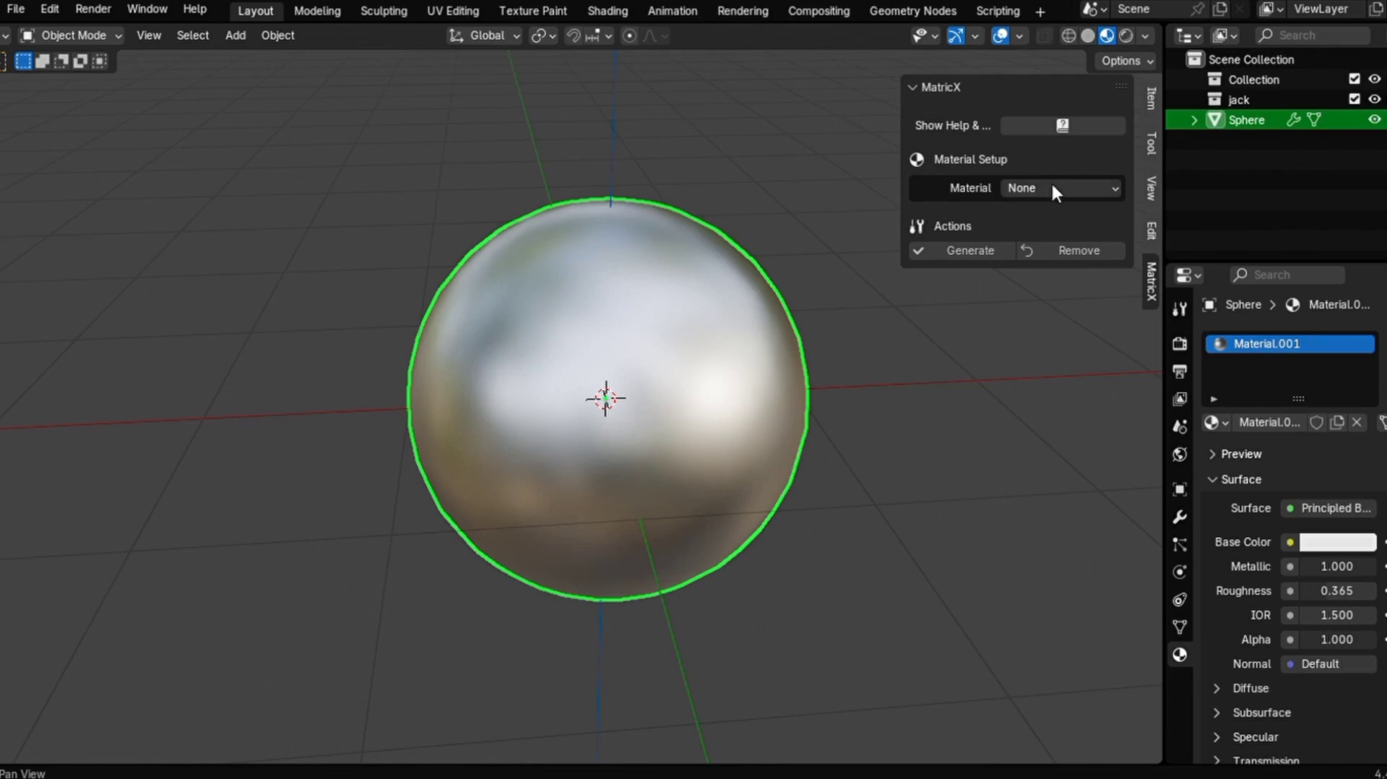
# - Choose Metal as the MatricX material for the new sphere
pyautogui.click(1051, 190)
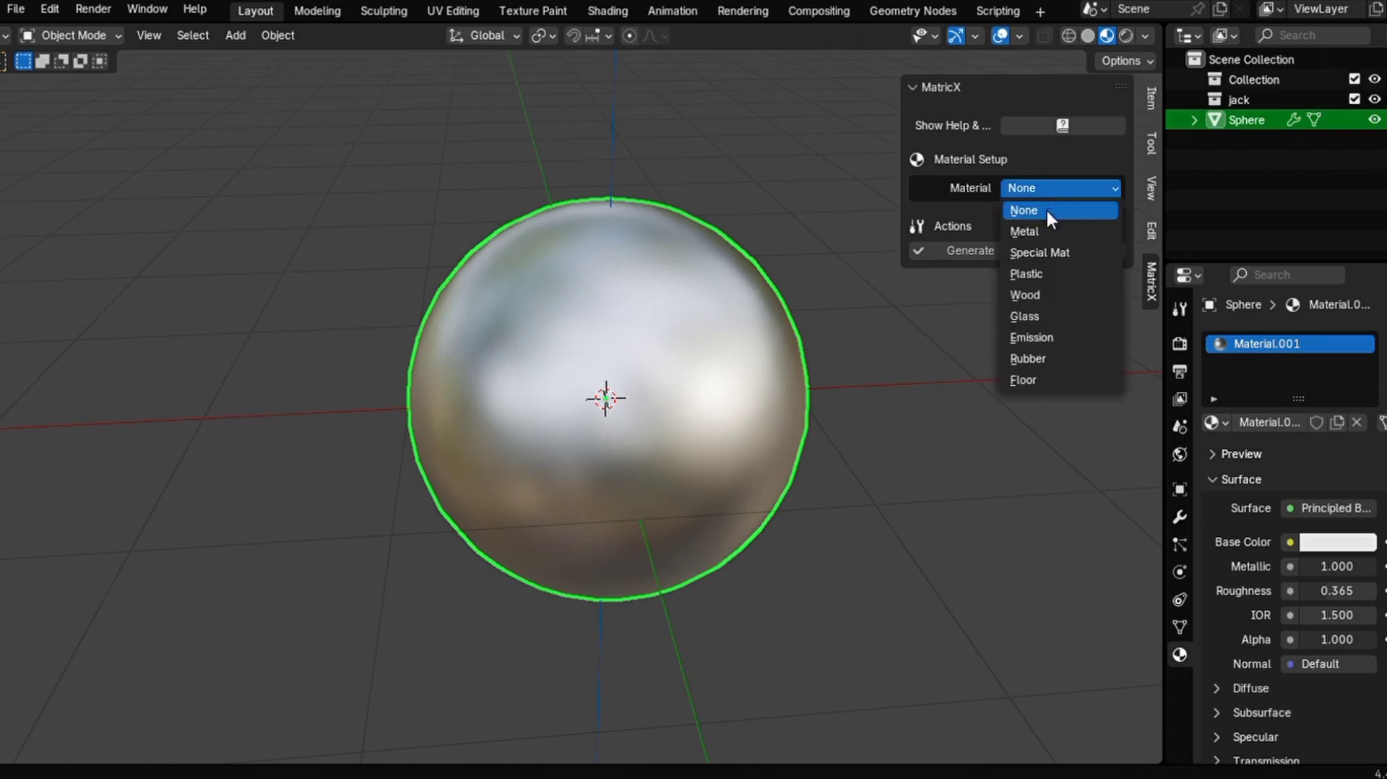
pyautogui.click(1041, 229)
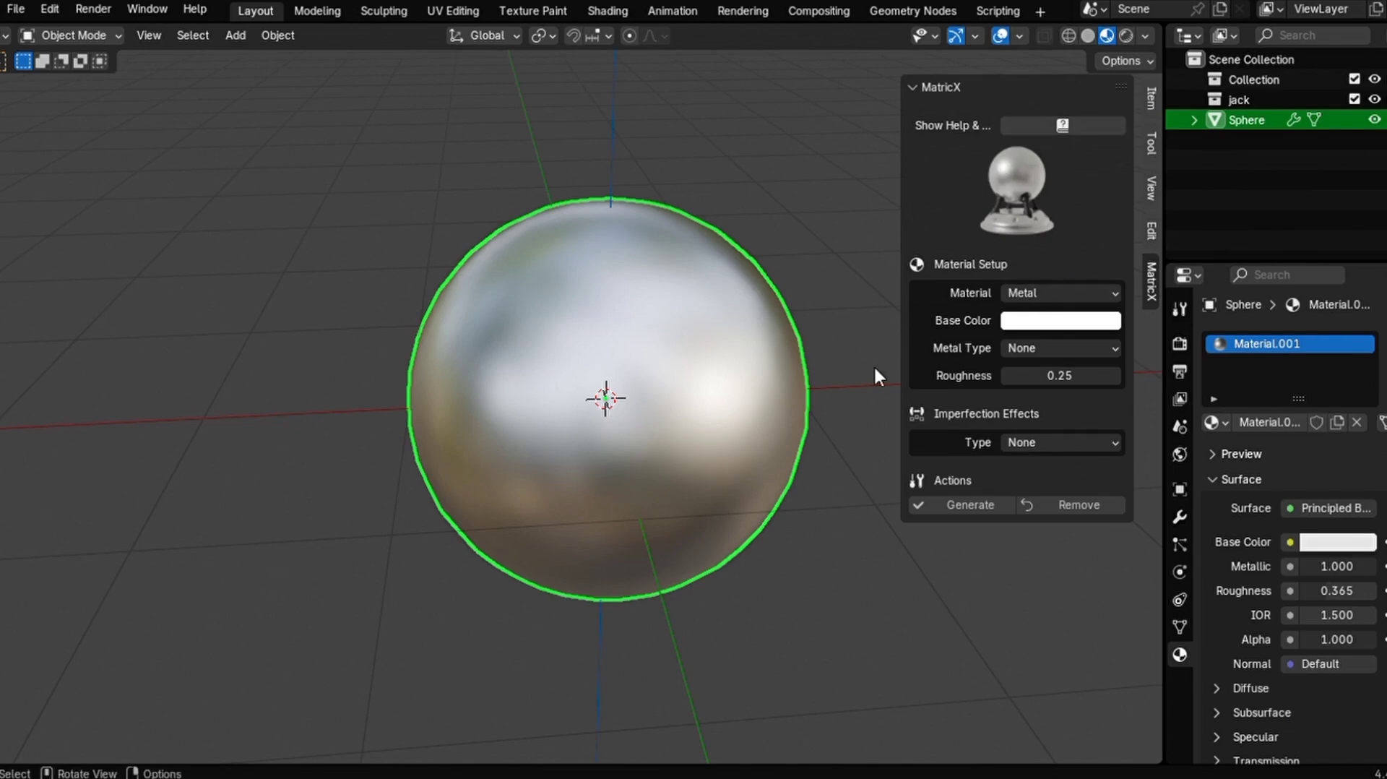
pyautogui.moveTo(805, 388); pyautogui.dragTo(672, 454, button='middle')
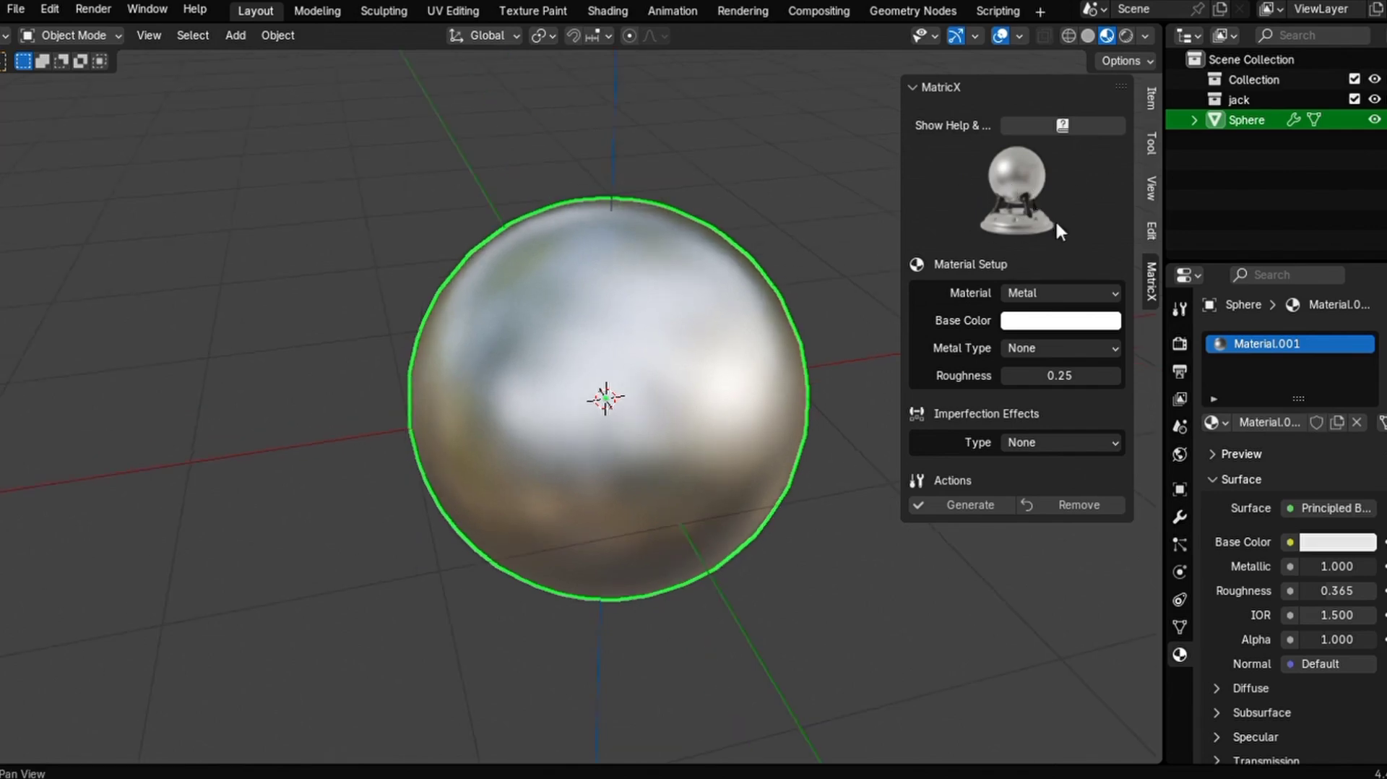
# - Change the sphere's MatricX material to Special Mat and review the other available material categories
pyautogui.click(1065, 288)
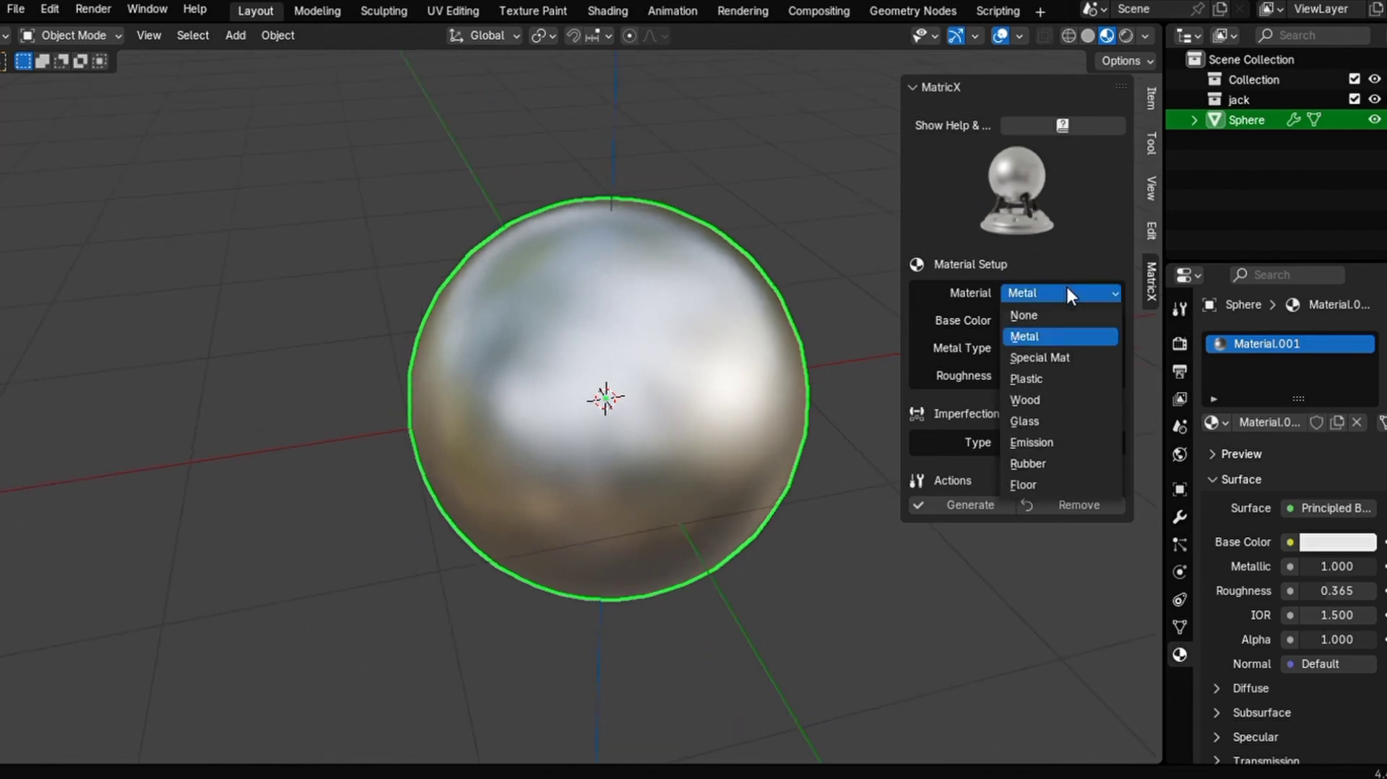
pyautogui.click(1069, 357)
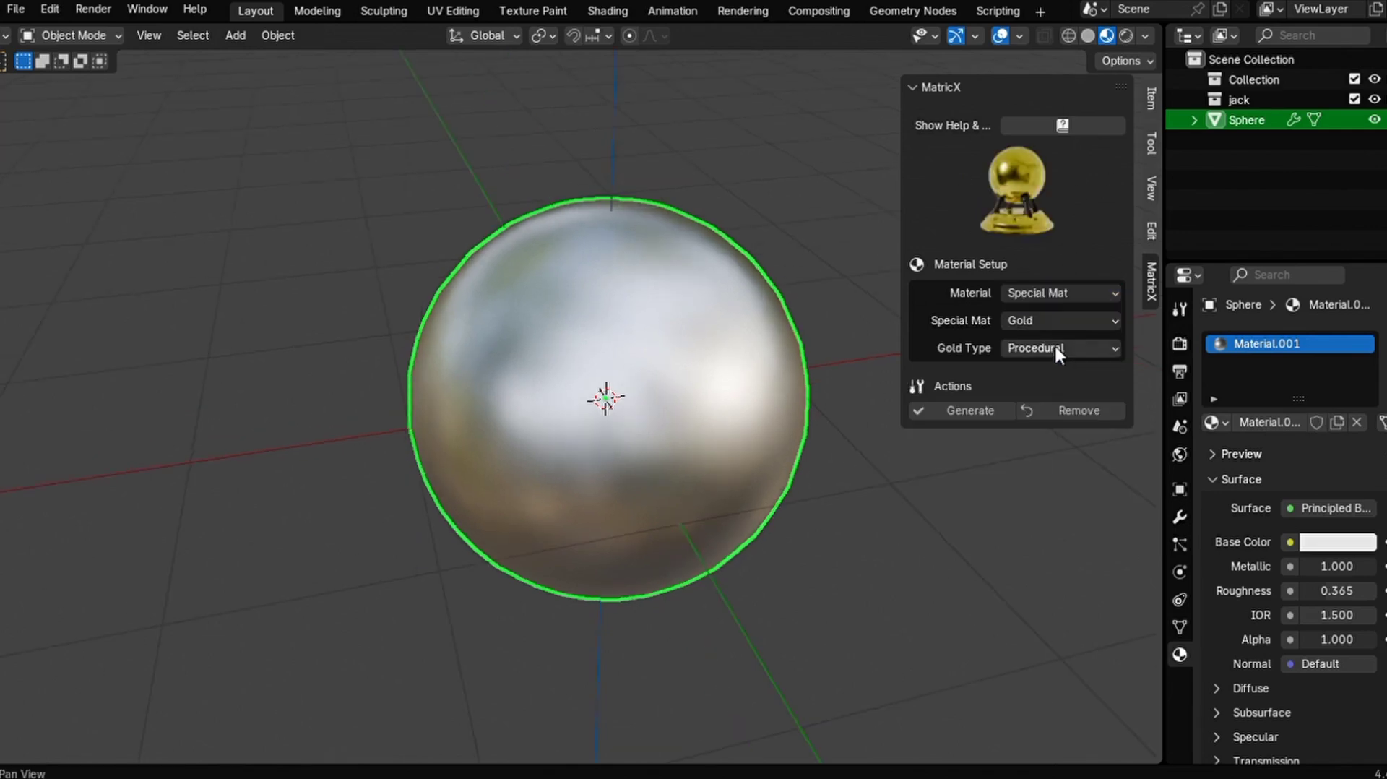
pyautogui.click(1072, 292)
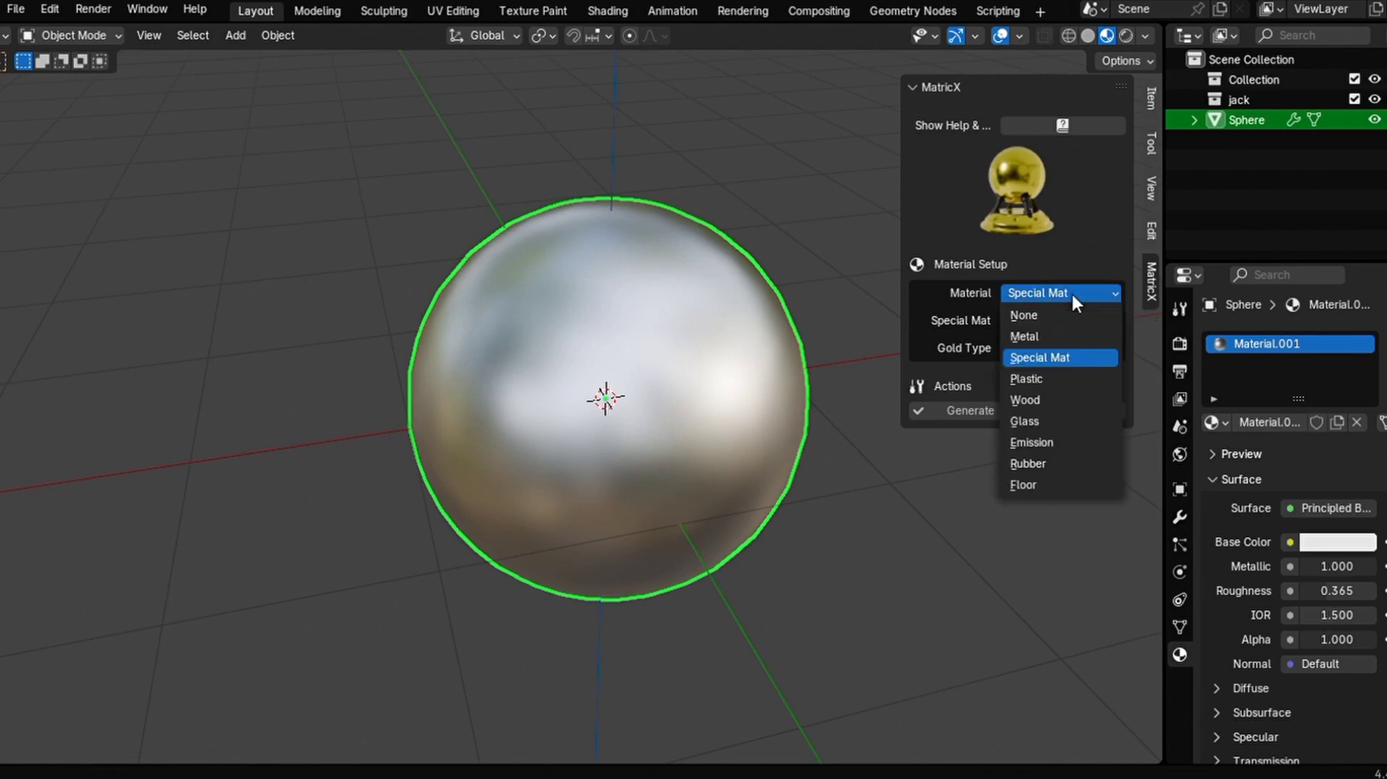
pyautogui.click(1072, 292)
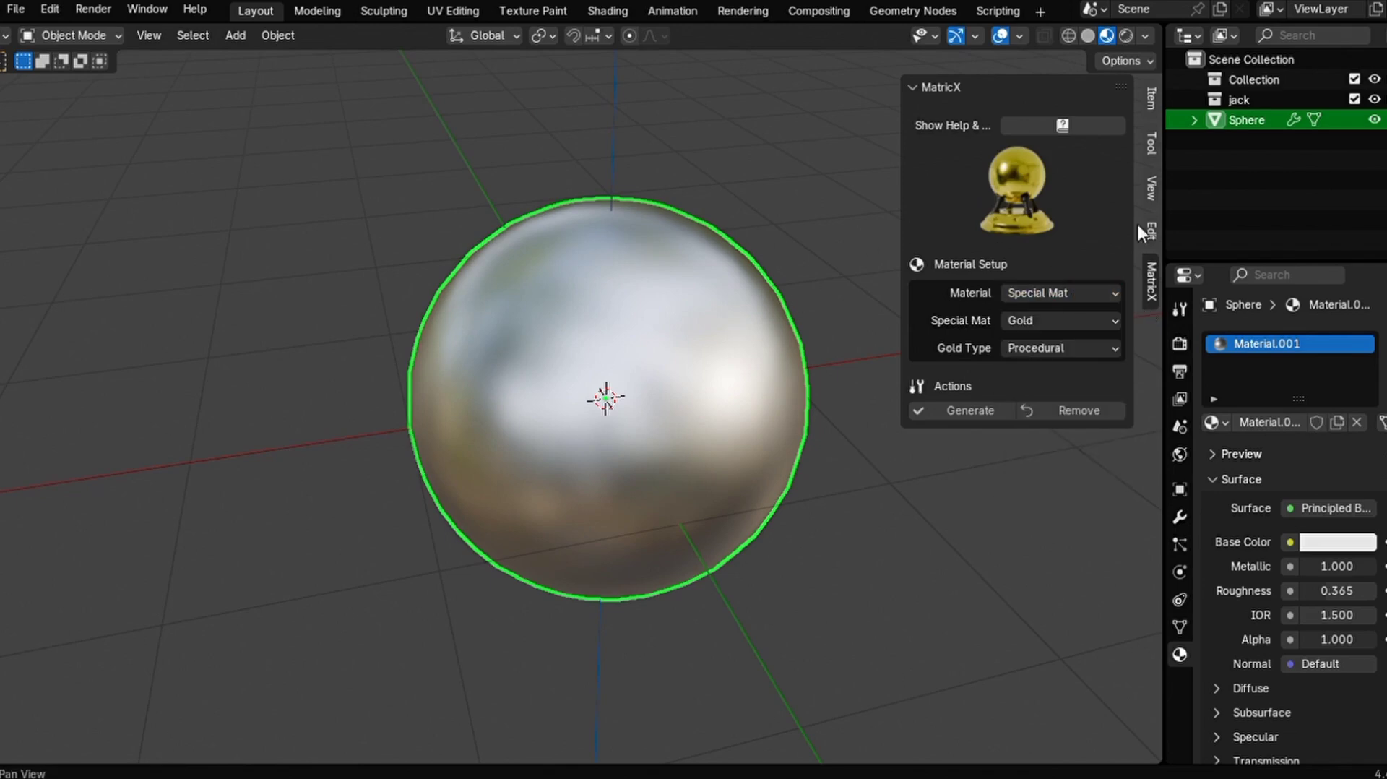
pyautogui.click(1076, 293)
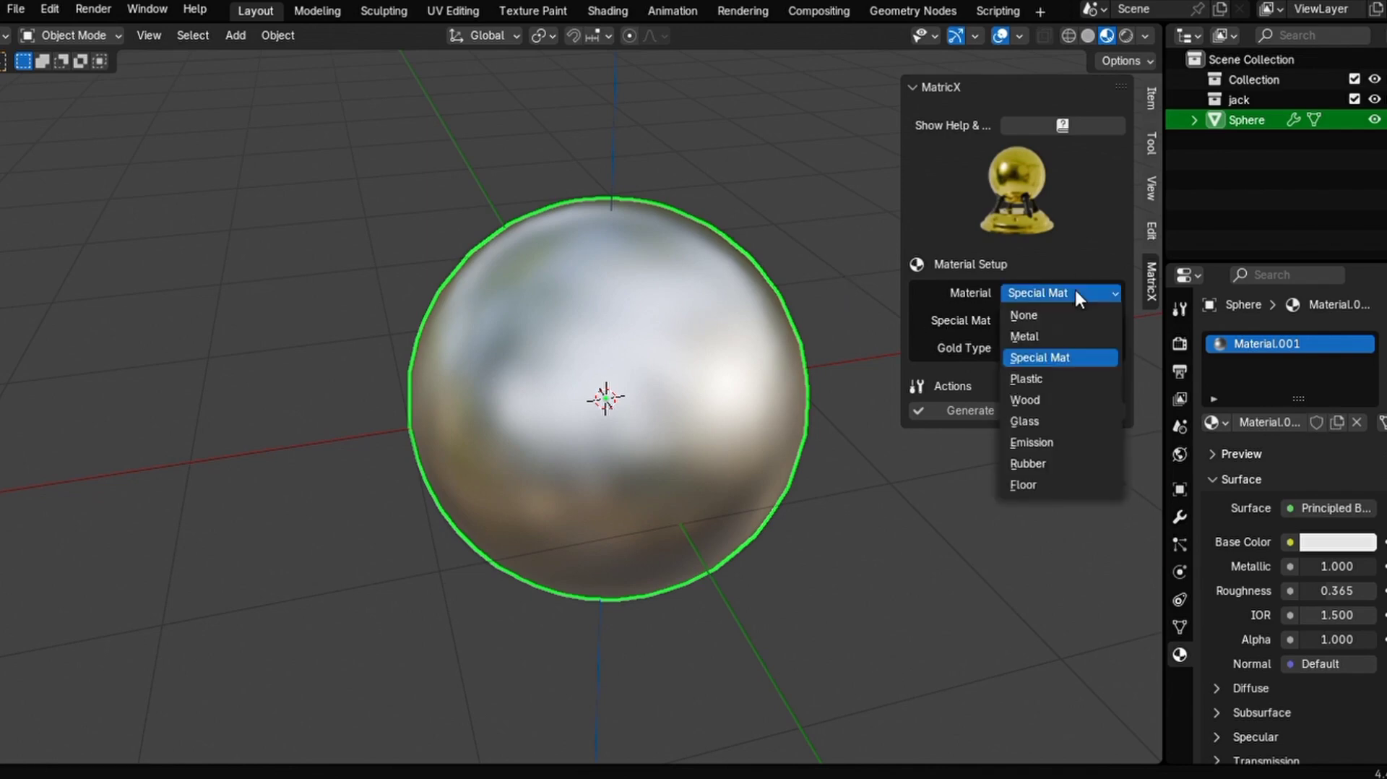
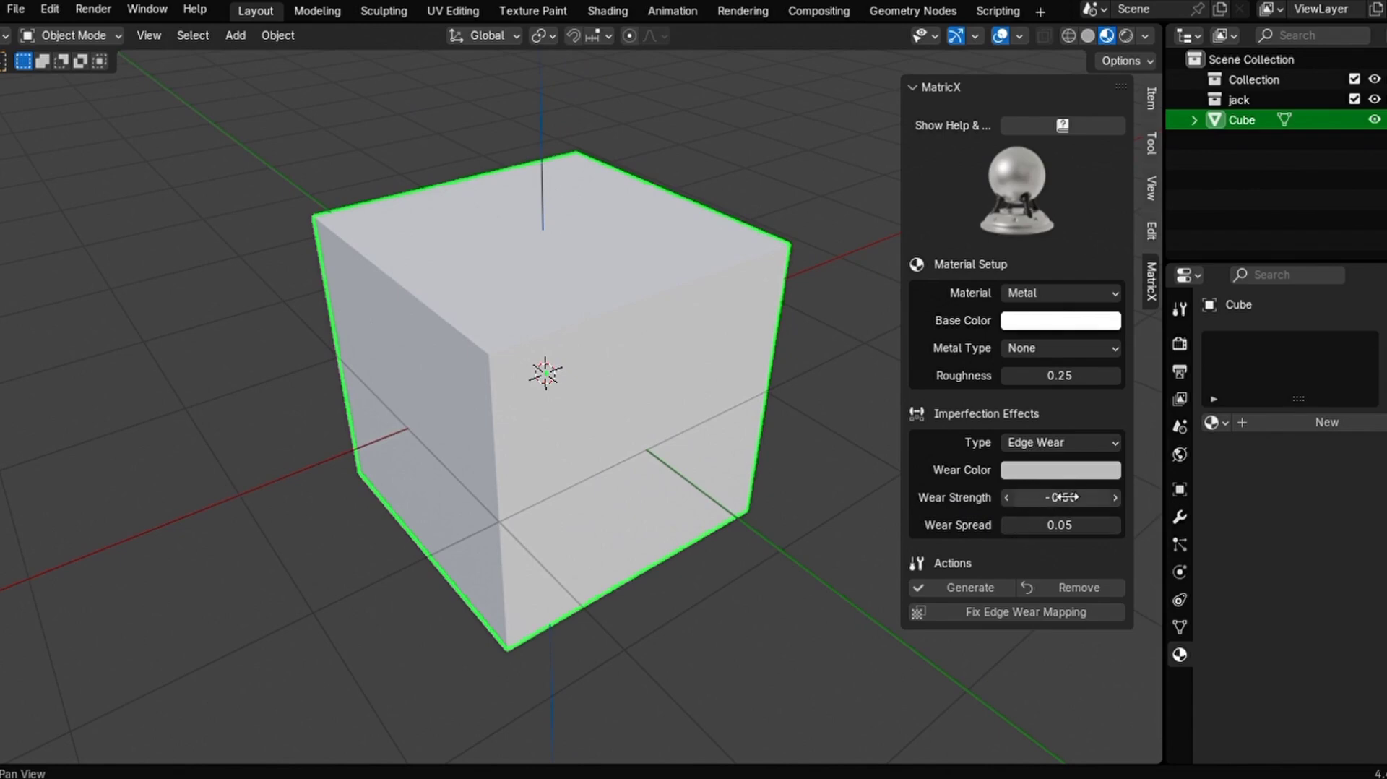
# - Darken the base color of the cube's MatricX metal setup from white to near-black
pyautogui.click(1049, 324)
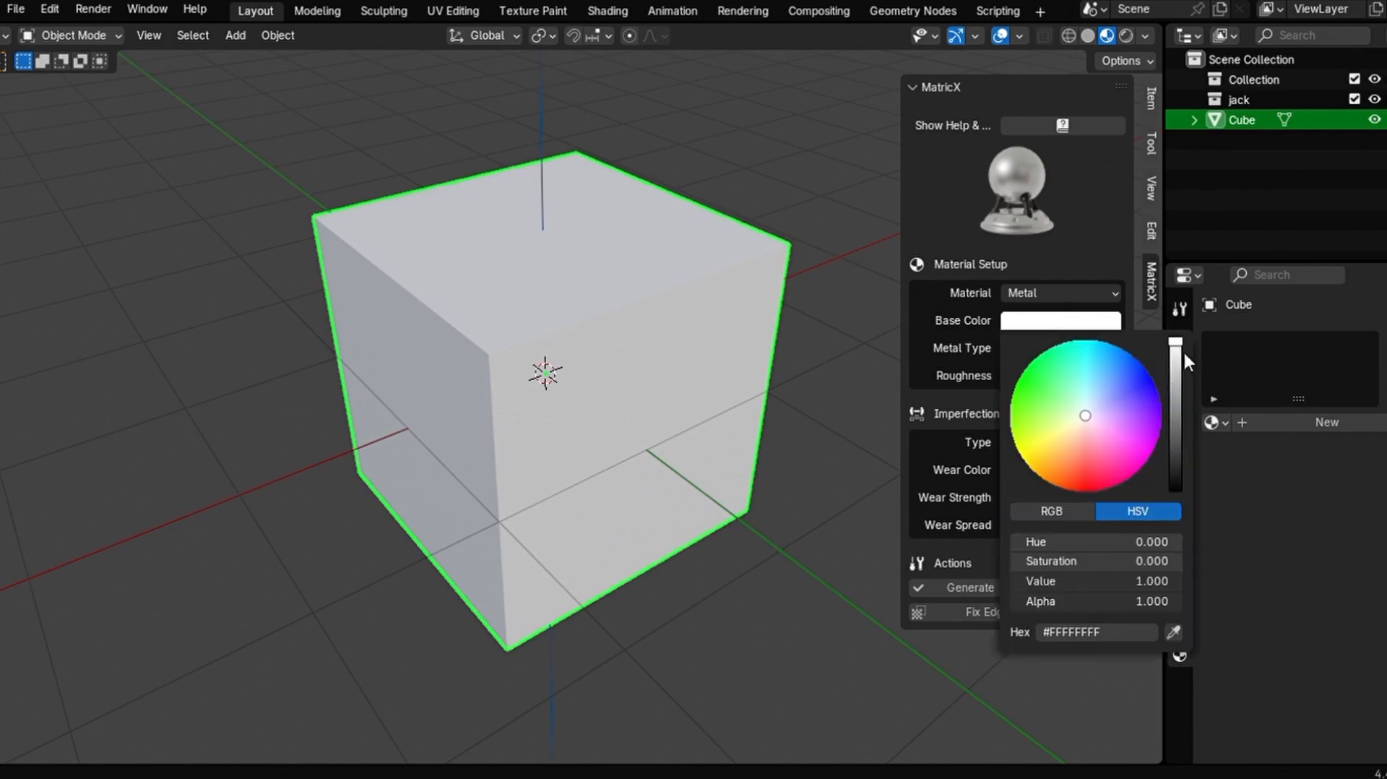
pyautogui.moveTo(1184, 352); pyautogui.dragTo(1184, 492)
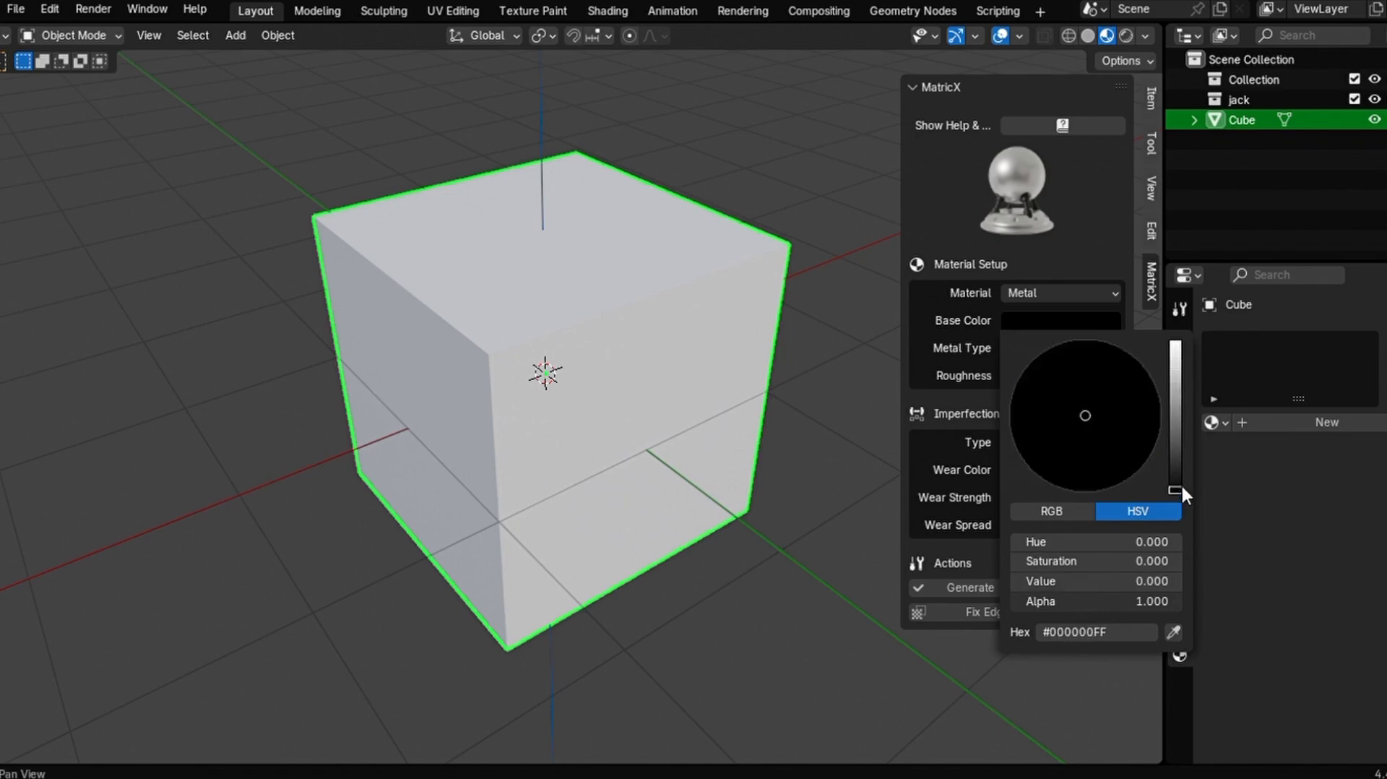
pyautogui.moveTo(1175, 491); pyautogui.dragTo(1177, 463)
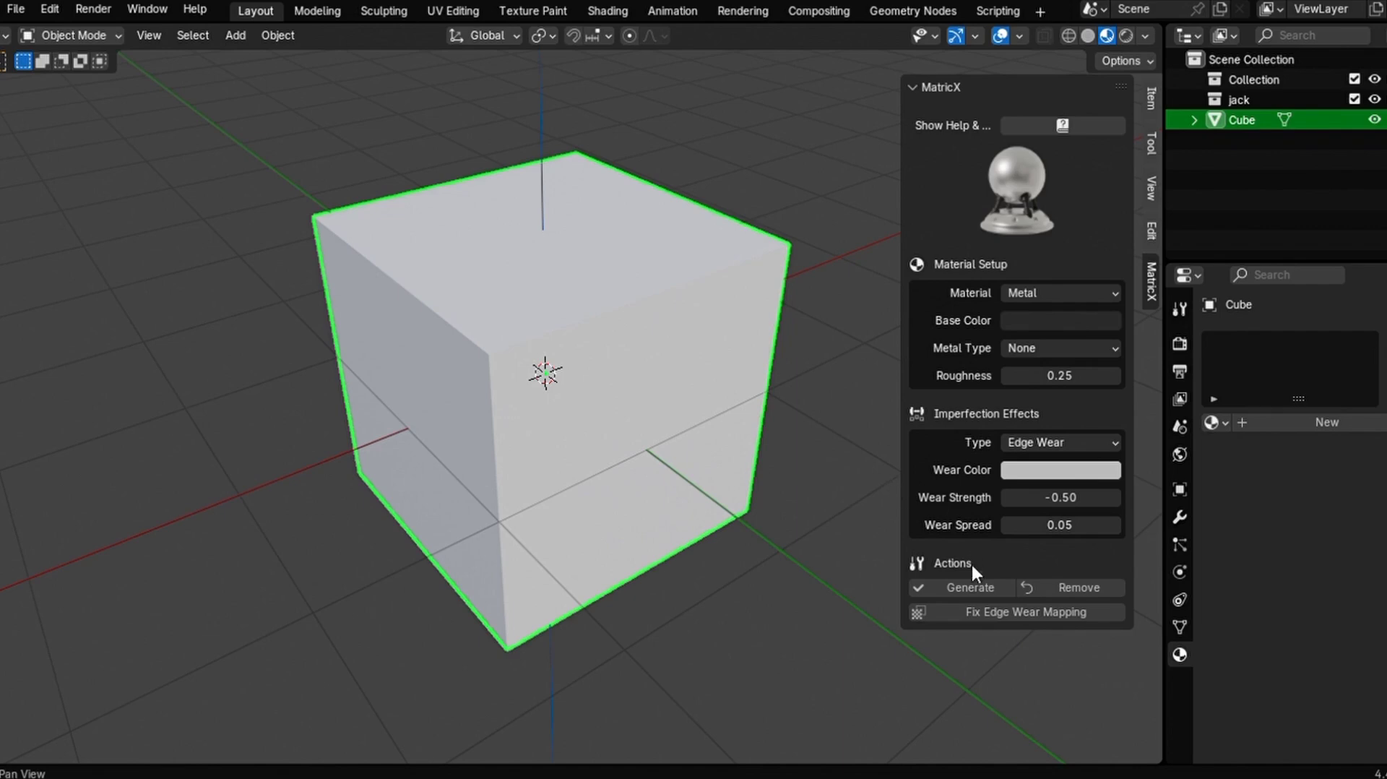
# - Generate the dark metal material with Edge Wear on the cube and adjust the rendered viewport's lighting to show it
pyautogui.click(969, 587)
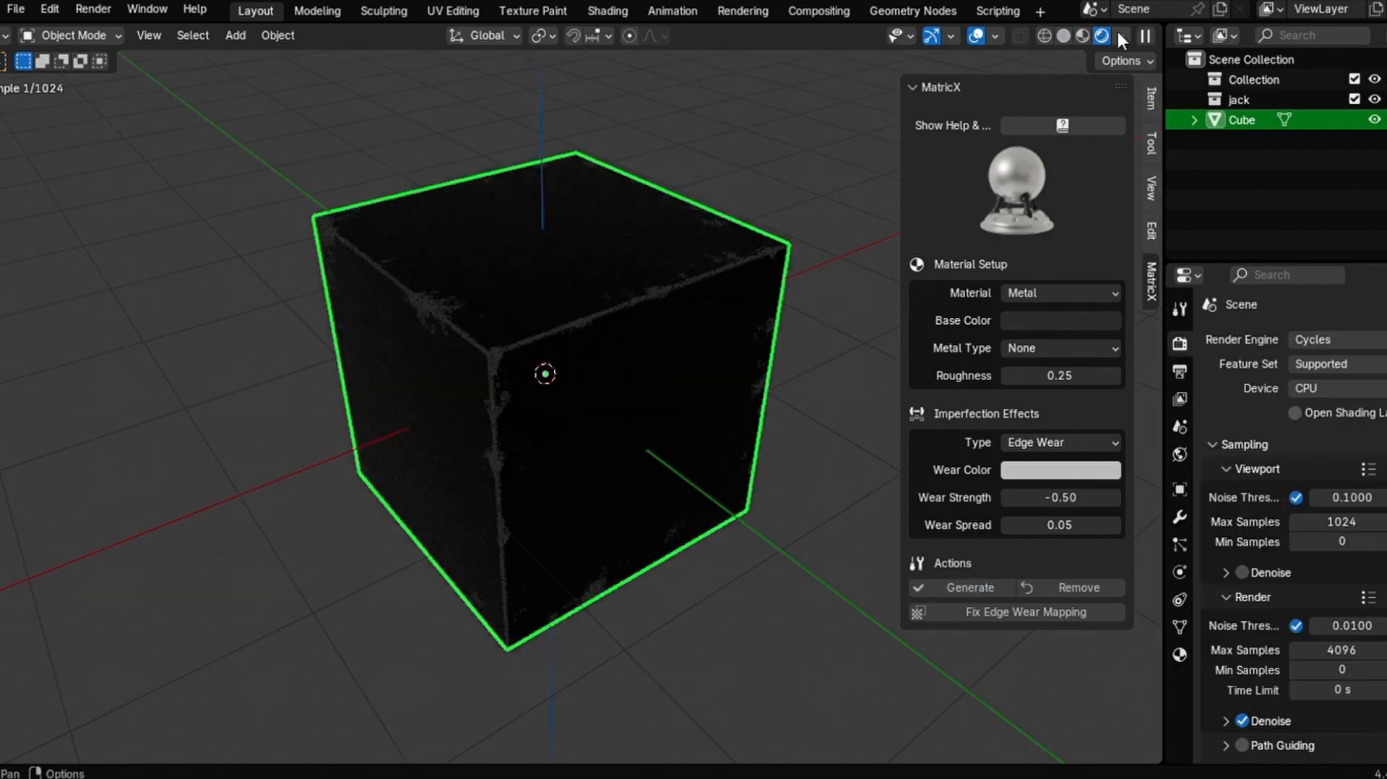
pyautogui.click(1120, 35)
pyautogui.click(1008, 212)
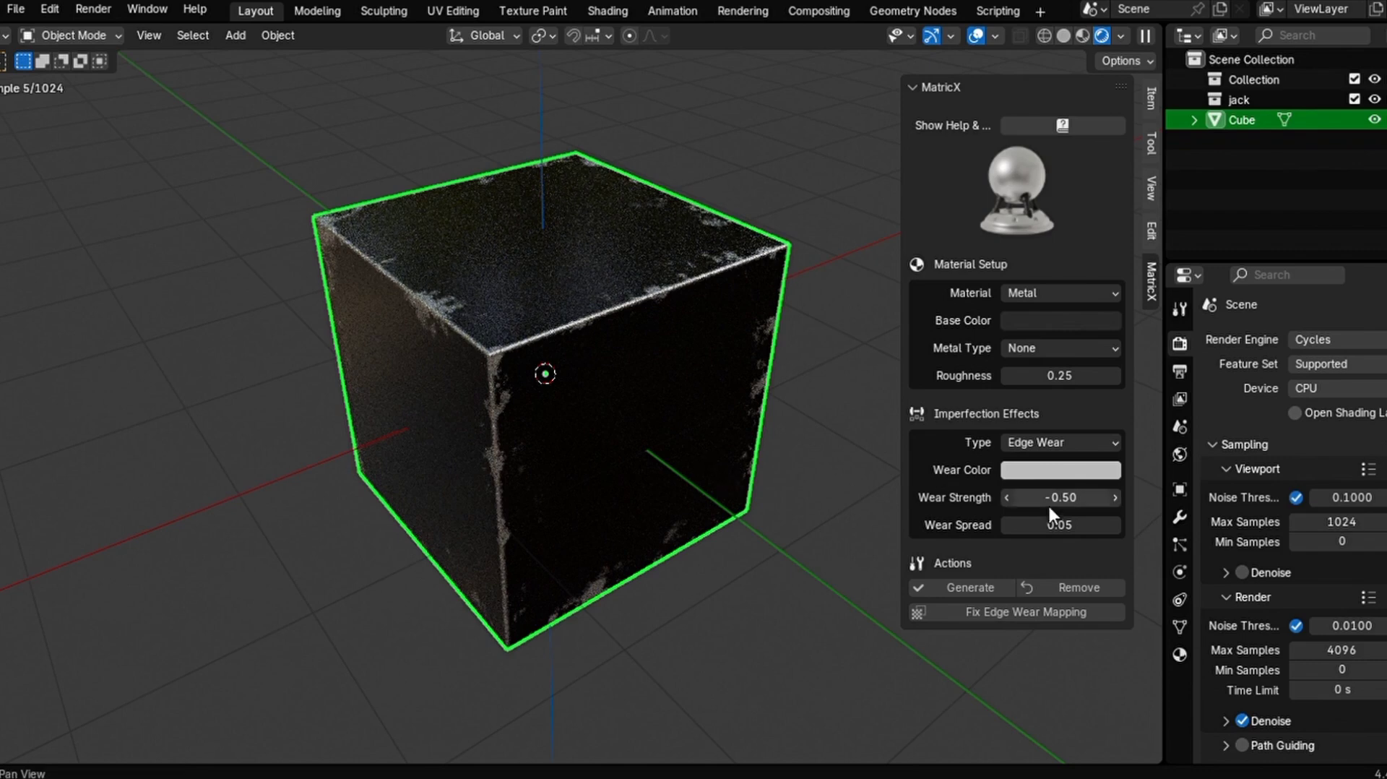
# - Set the cube's Wear Strength to -1.00 and Wear Spread to 0.41, trying a higher strength before returning to -1.00
pyautogui.moveTo(1056, 503); pyautogui.dragTo(1099, 524)
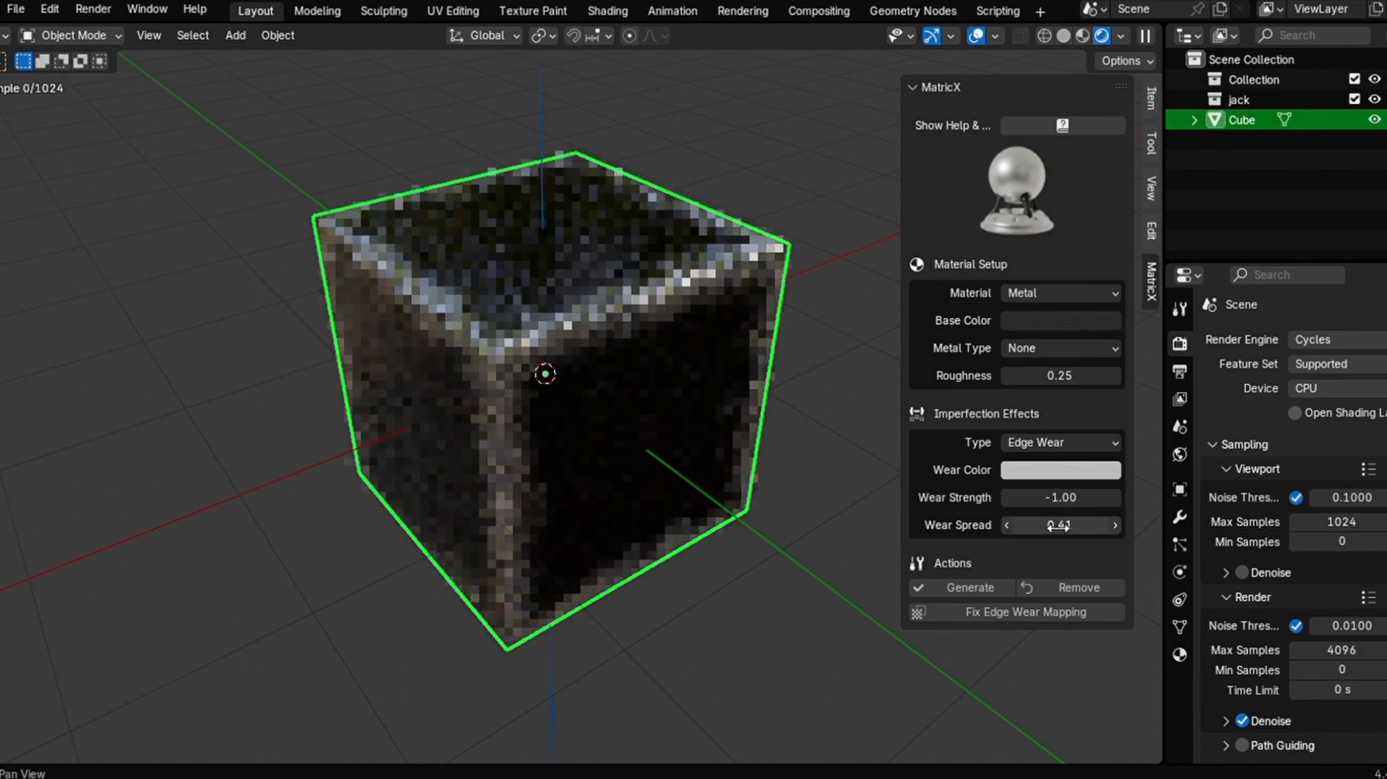
pyautogui.hotkey('alt', 'a')
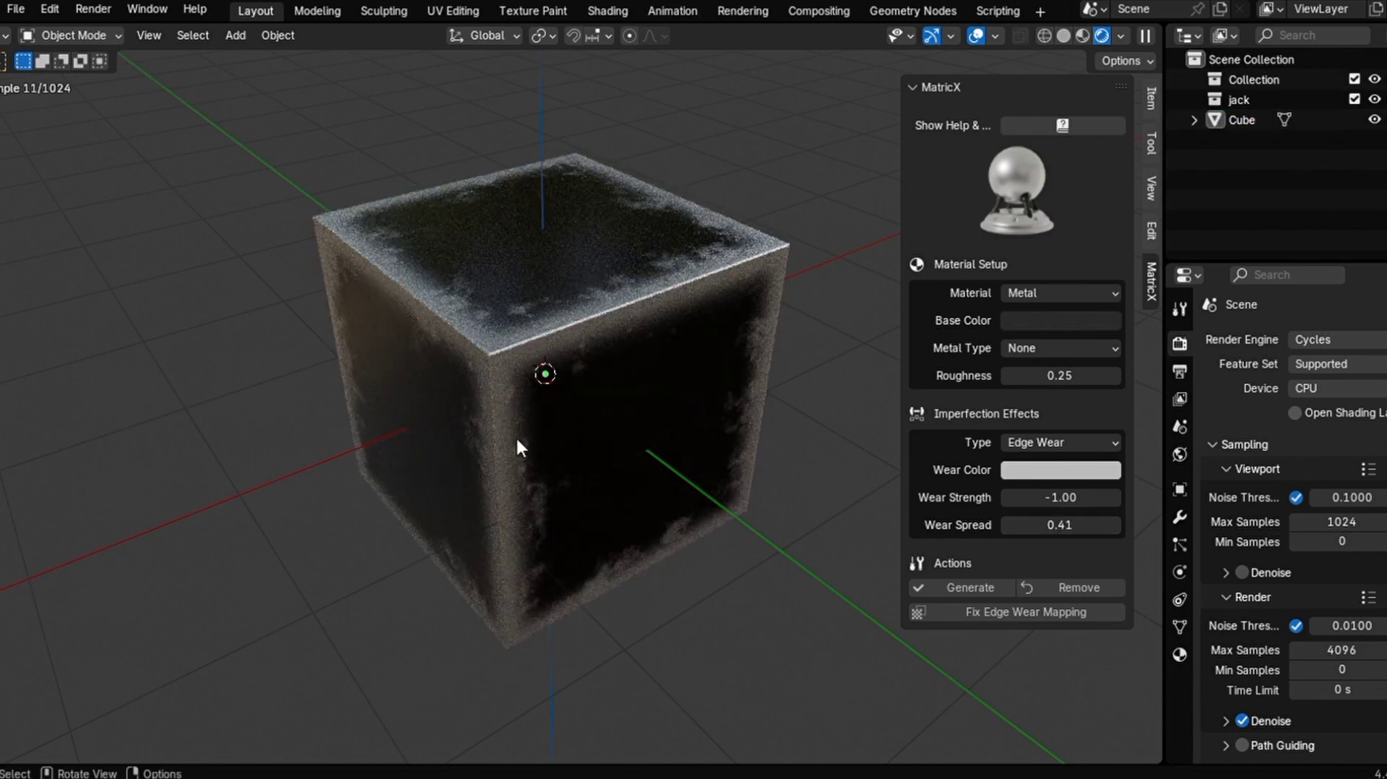
pyautogui.moveTo(1060, 498)
pyautogui.mouseDown()
pyautogui.moveTo(1095, 497)
pyautogui.moveTo(1076, 501)
pyautogui.mouseUp()
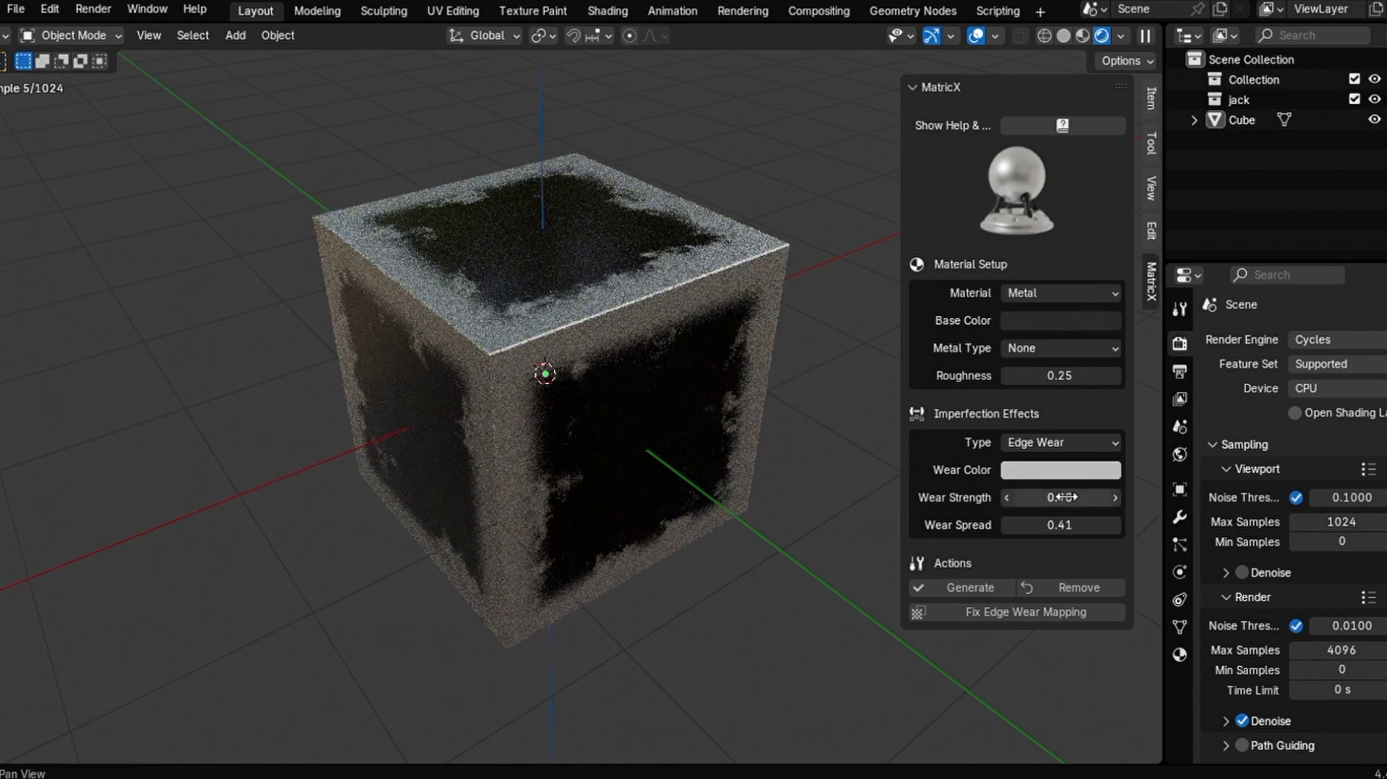
pyautogui.moveTo(1056, 497); pyautogui.dragTo(984, 497)
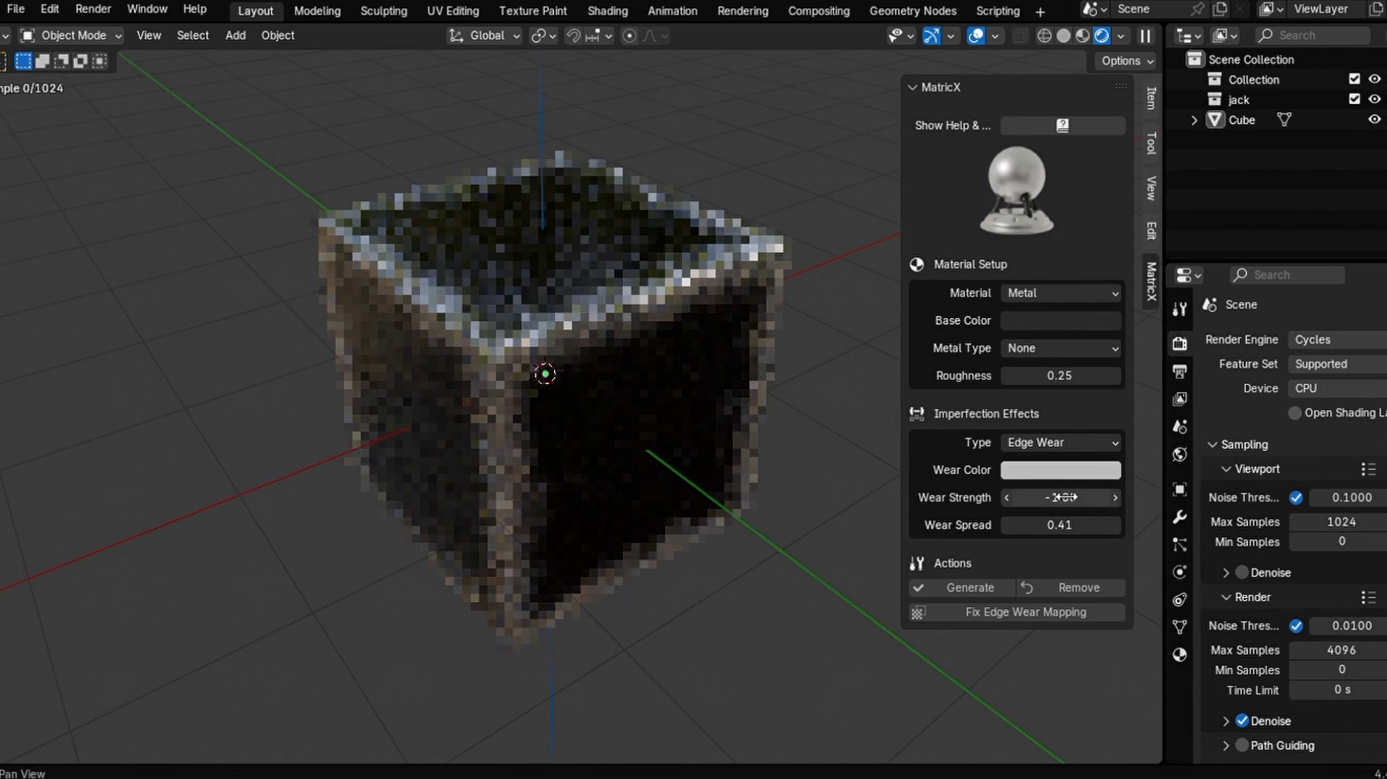
# - Change the imperfection type to Rust and generate the rusted metal material on the cube
pyautogui.click(1057, 443)
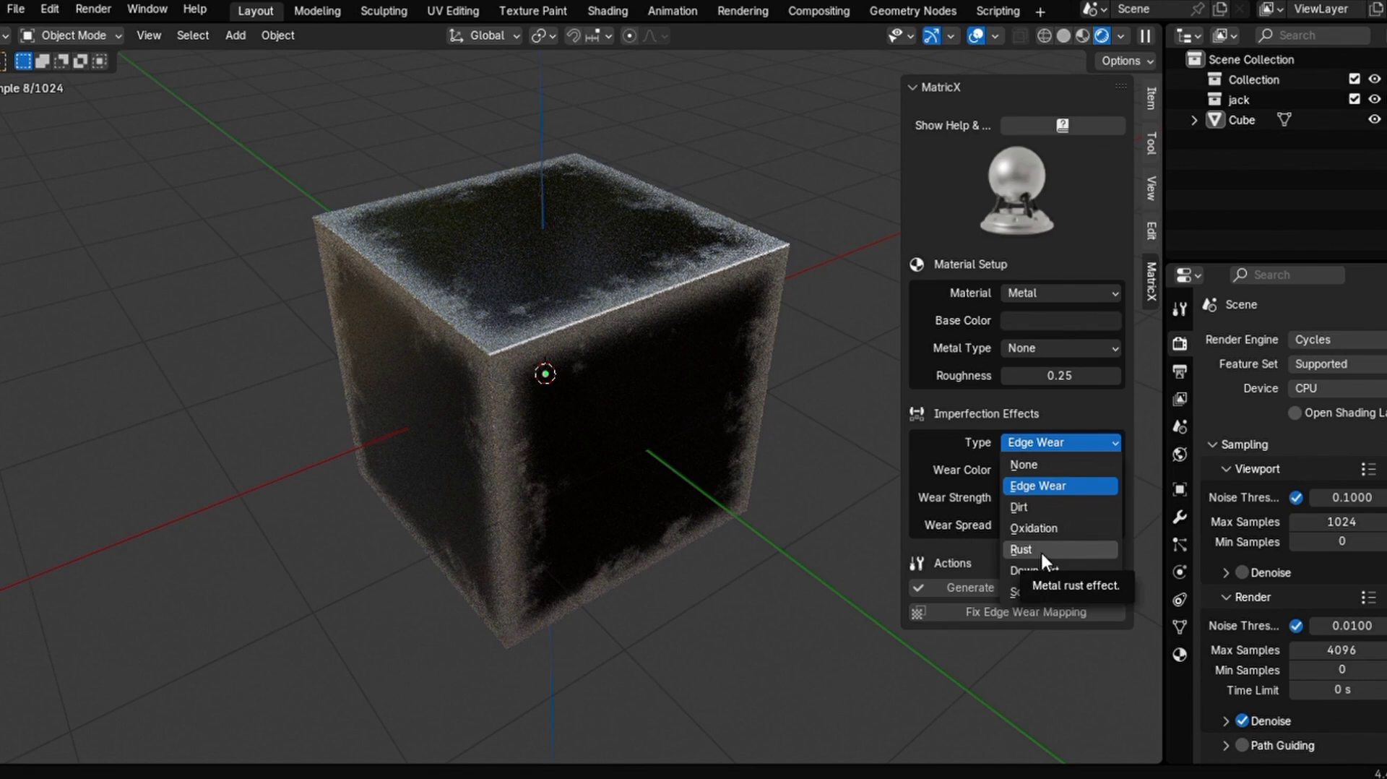
pyautogui.click(1021, 546)
pyautogui.click(635, 336)
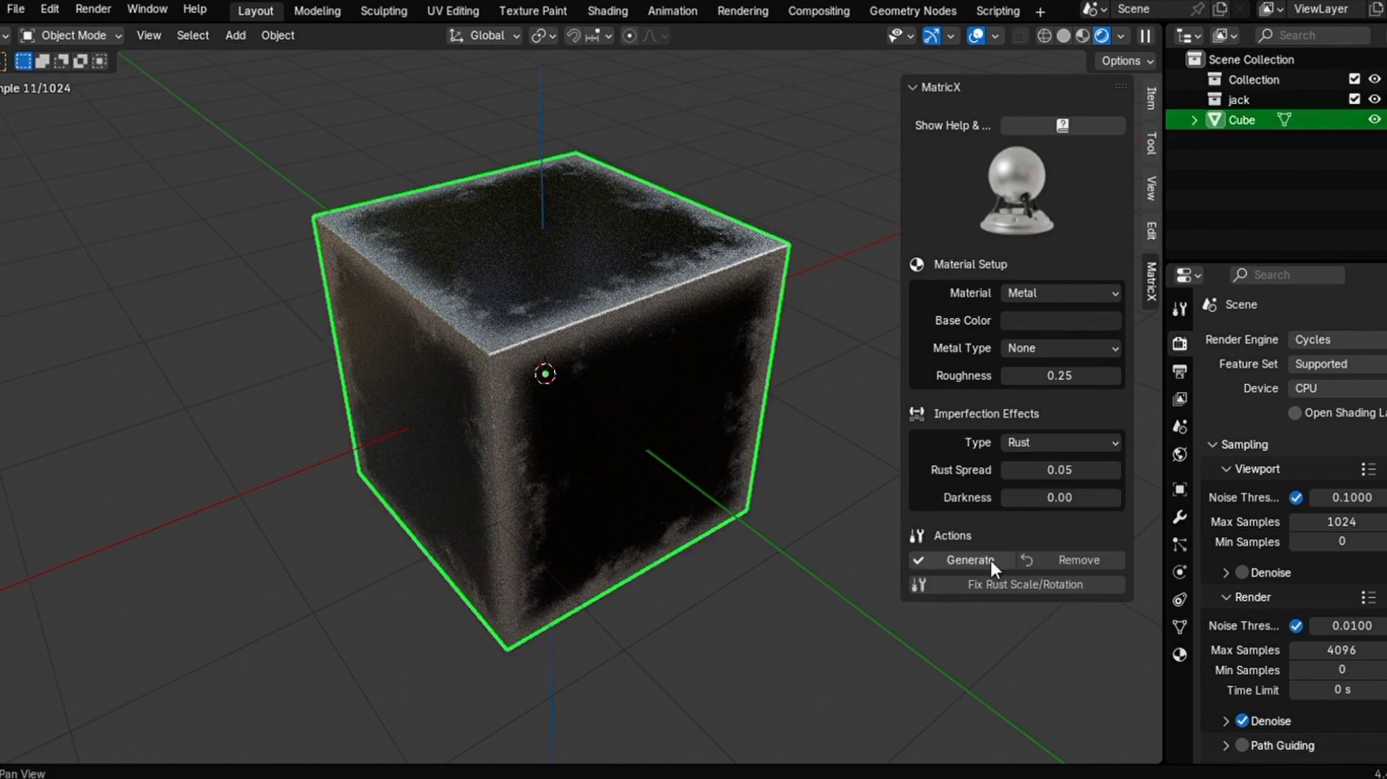
pyautogui.click(990, 560)
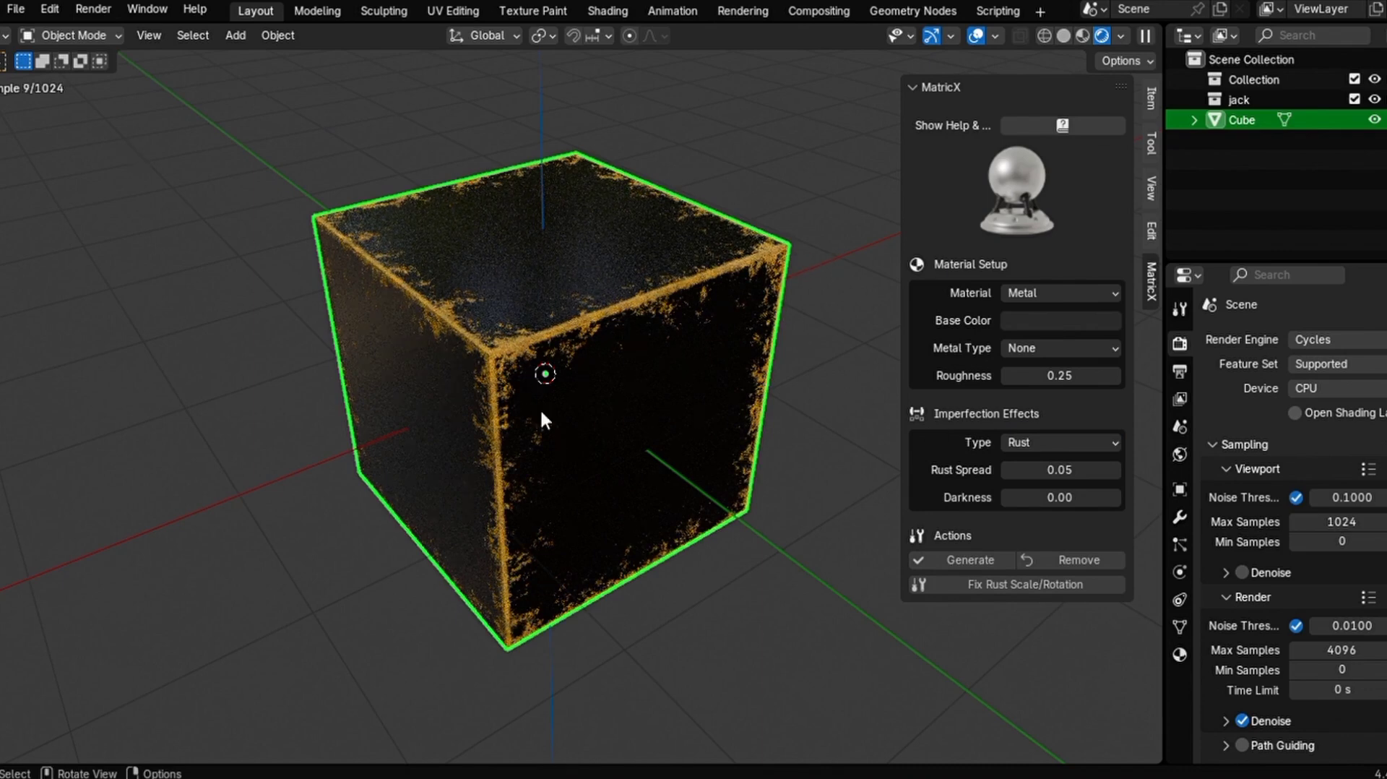
# - Increase the rust's Darkness and set its Rust Spread to 0.17
pyautogui.moveTo(1060, 497)
pyautogui.mouseDown()
pyautogui.moveTo(1104, 497)
pyautogui.moveTo(1071, 508)
pyautogui.mouseUp()
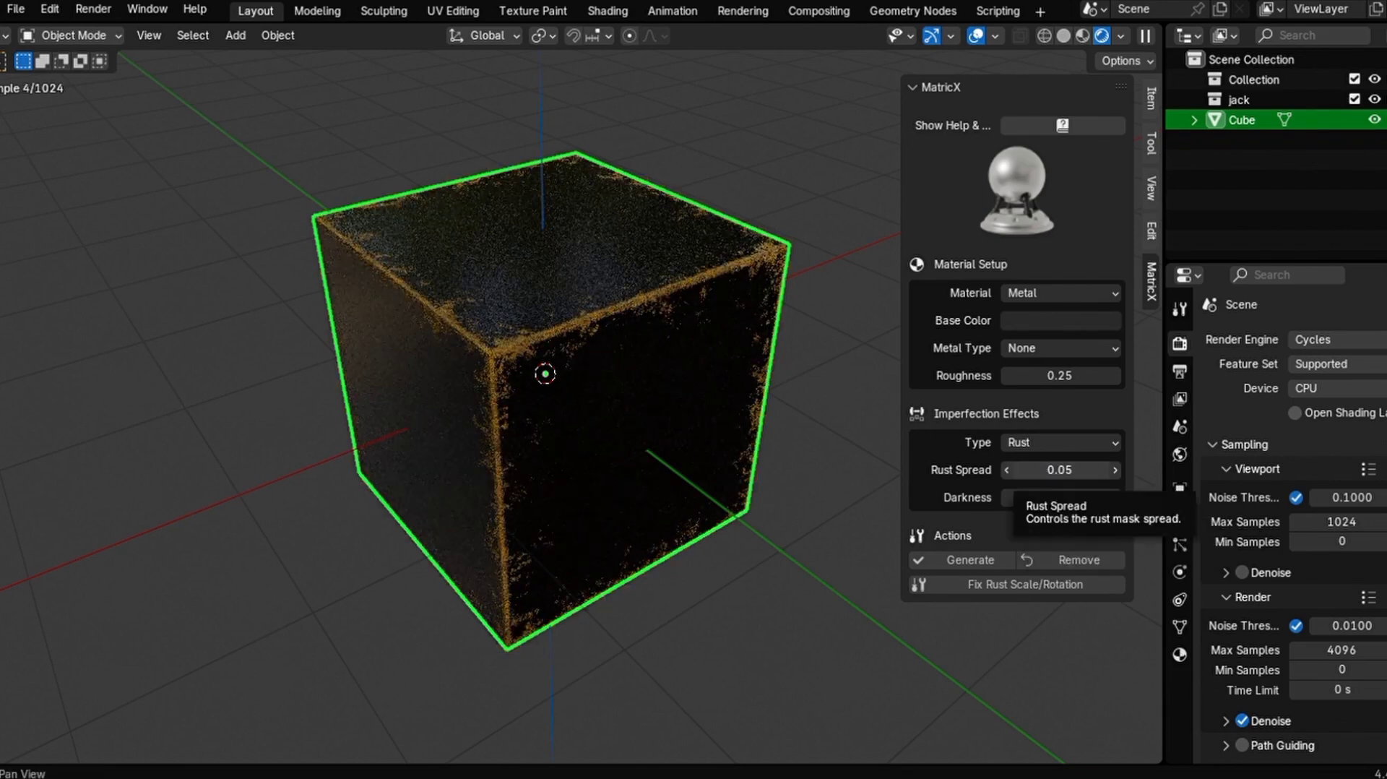
pyautogui.click(1047, 470)
pyautogui.write('0.17')
pyautogui.press('Return')
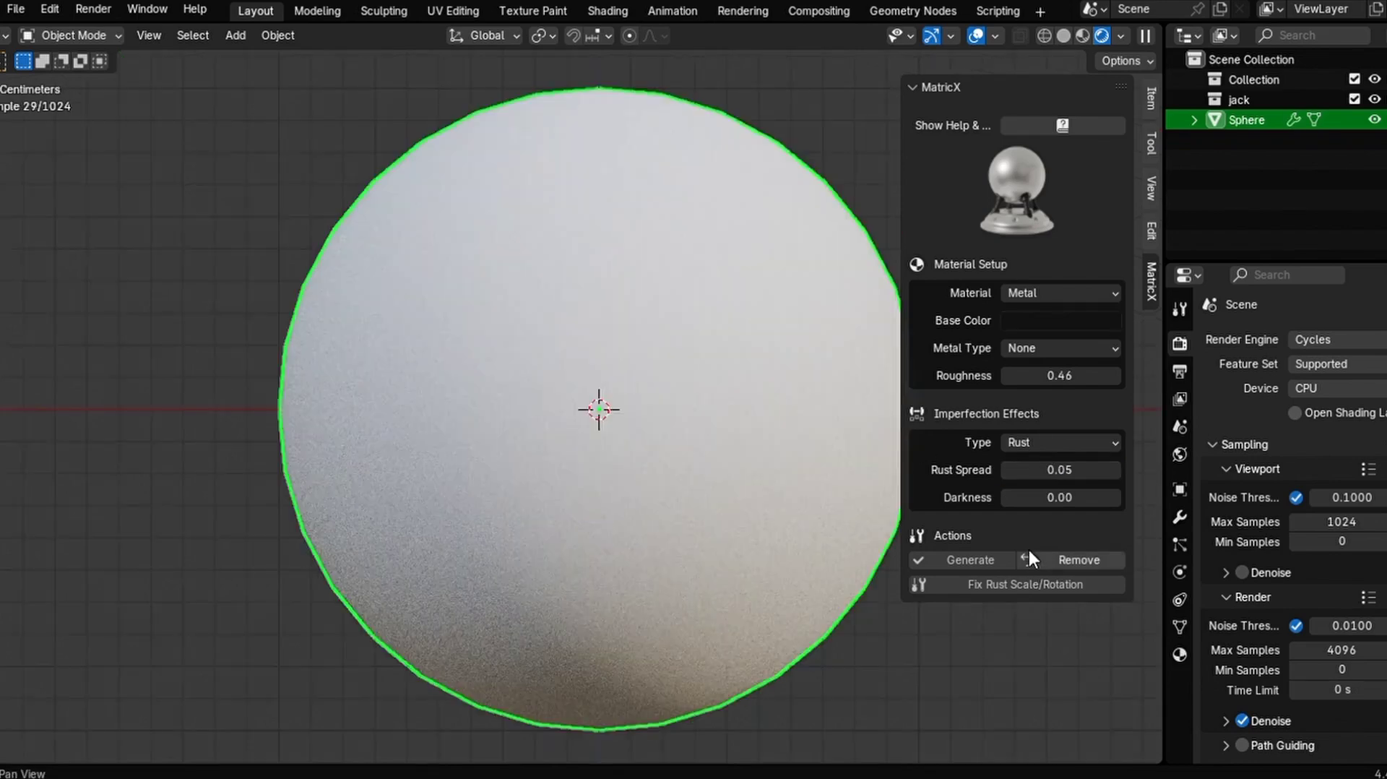
# - Change the imperfection type to Scratch and generate the scratched metal material on the sphere
pyautogui.click(1050, 439)
pyautogui.click(1040, 592)
pyautogui.click(972, 623)
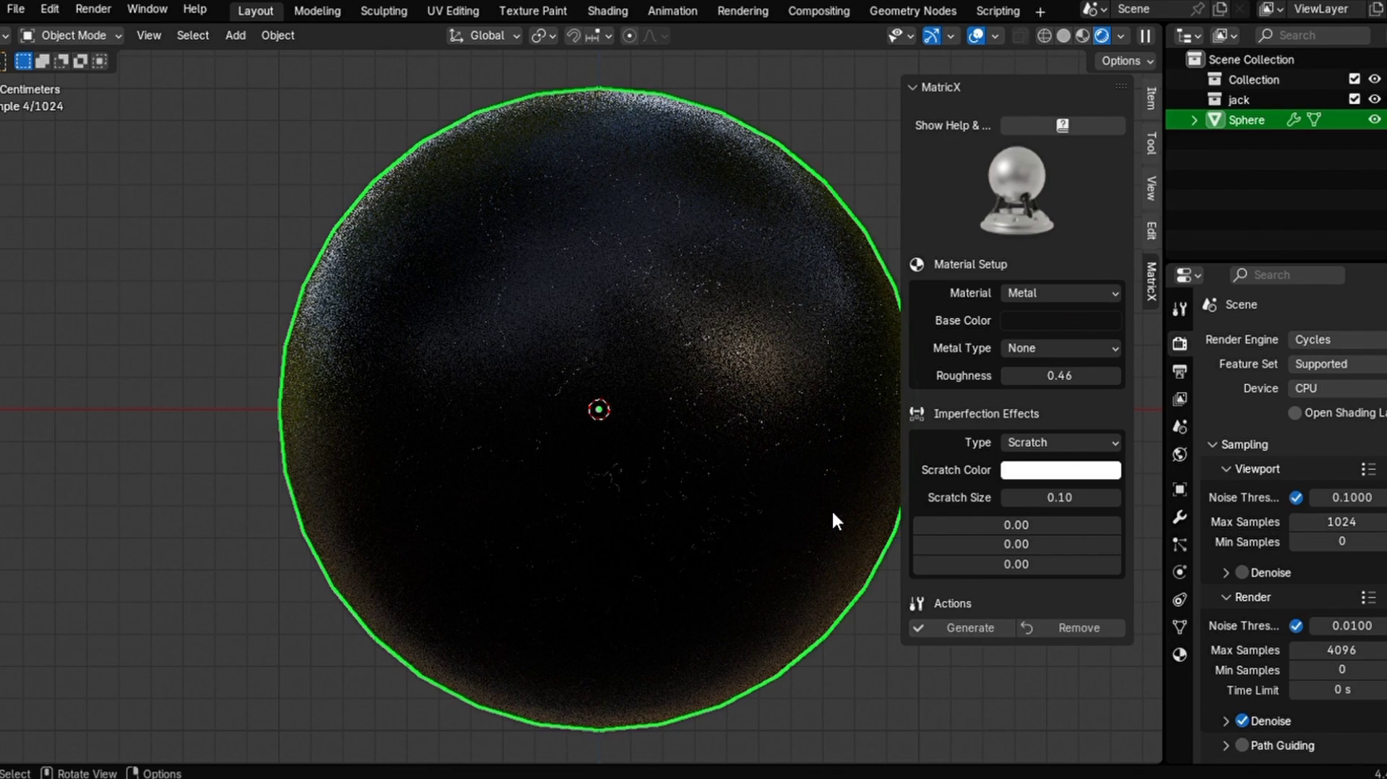
# - Increase the sphere material's Scratch Size to 0.19
pyautogui.click(1115, 498)
pyautogui.click(1114, 498)
pyautogui.click(1115, 497)
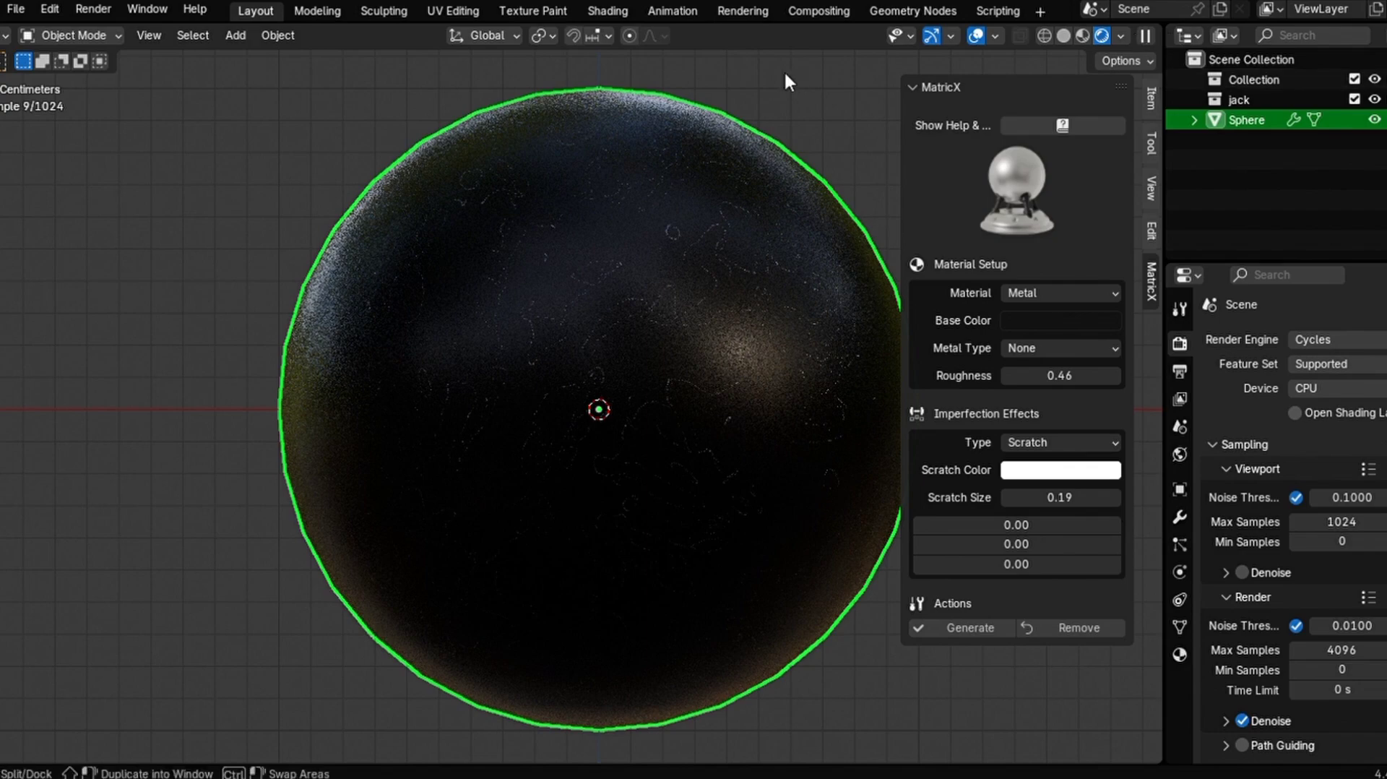
# - Split the 3D viewport and open the Shader Editor beside it to show the scratch material's nodes
pyautogui.moveTo(1166, 34); pyautogui.dragTo(574, 40)
pyautogui.click(593, 36)
pyautogui.click(657, 190)
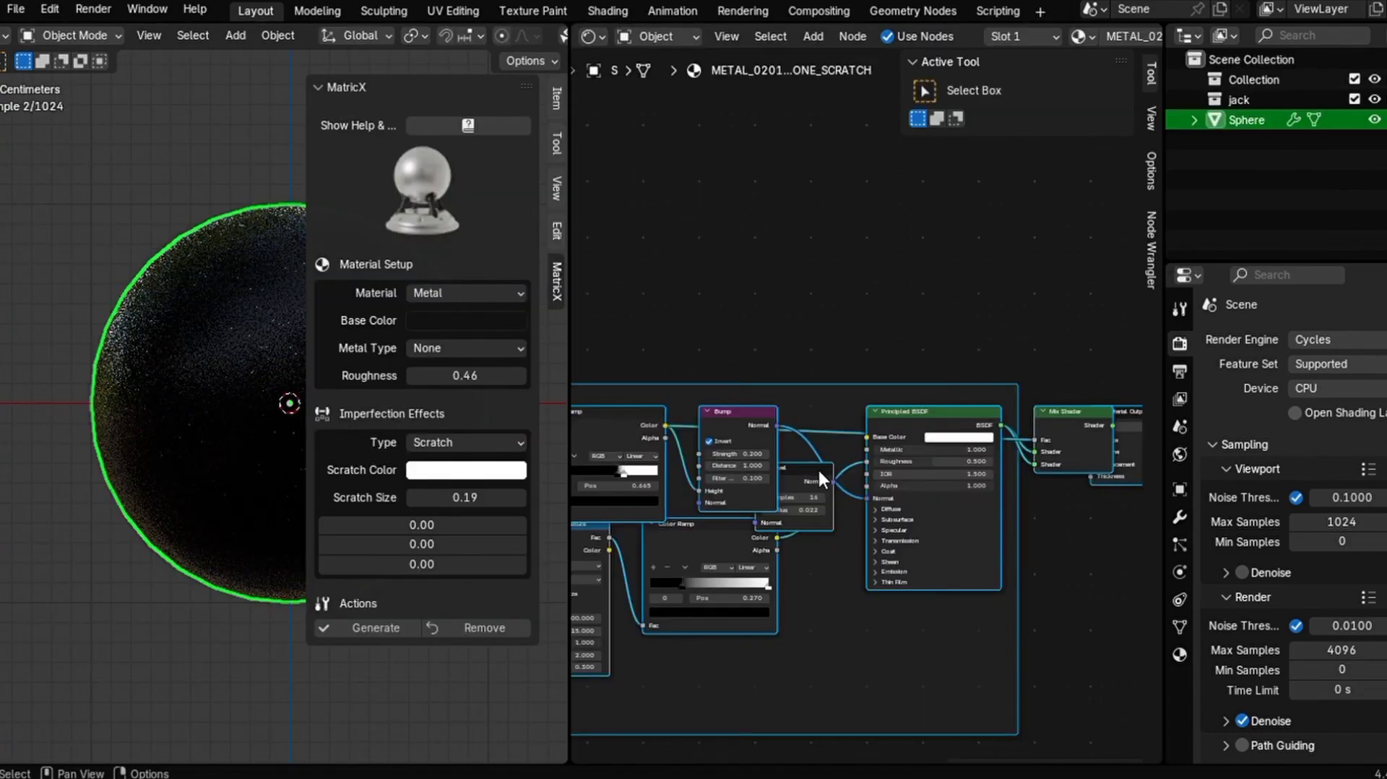
# - Move the white stop of the Color Ramp feeding the Bump node to position 0.676
pyautogui.scroll(5, 818, 467)
pyautogui.scroll(4, 820, 472)
pyautogui.moveTo(701, 442)
pyautogui.mouseDown()
pyautogui.moveTo(713, 444)
pyautogui.moveTo(651, 445)
pyautogui.moveTo(682, 448)
pyautogui.mouseUp()
pyautogui.click(673, 442)
pyautogui.scroll(-4, 898, 362)
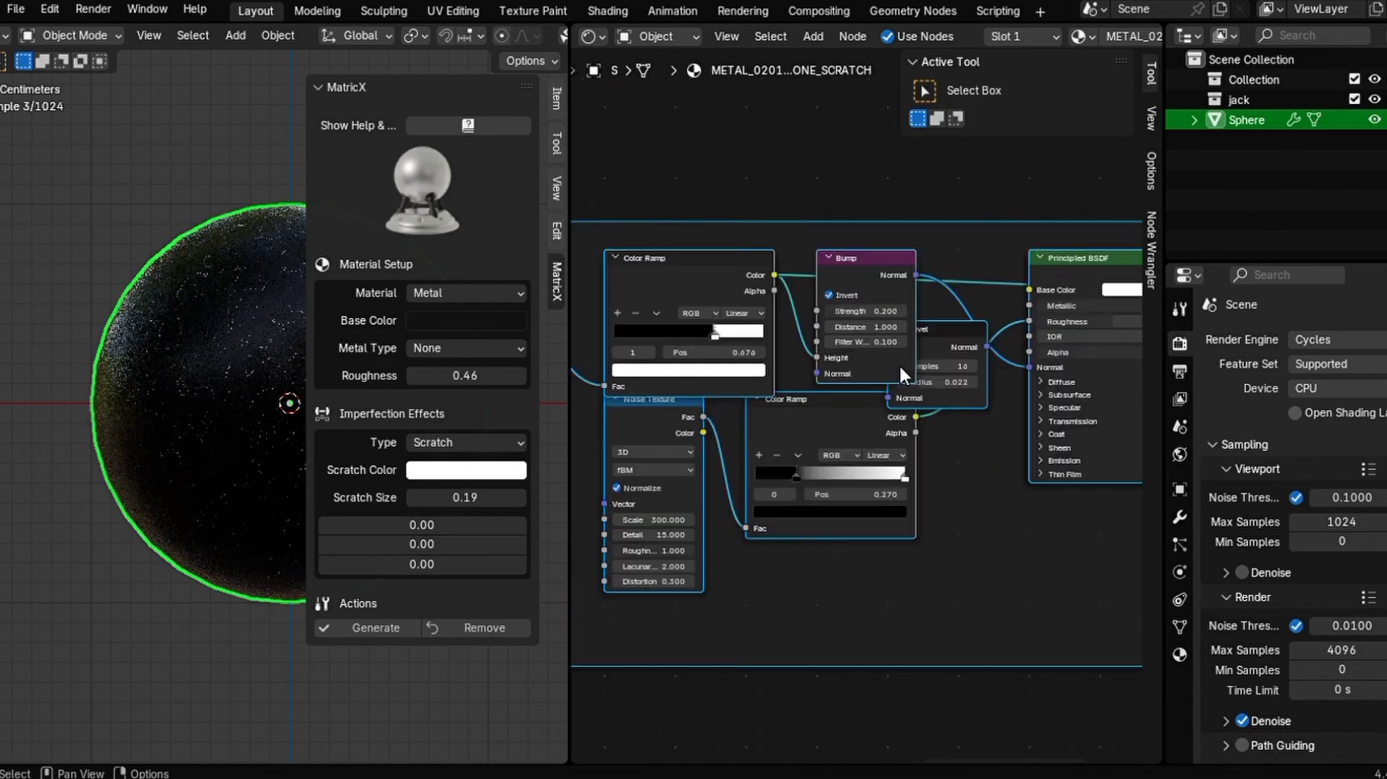
# - Set the Distortion of the Noise Texture node with scale 300 to 0
pyautogui.scroll(6, 899, 363)
pyautogui.click(744, 602)
pyautogui.write('0')
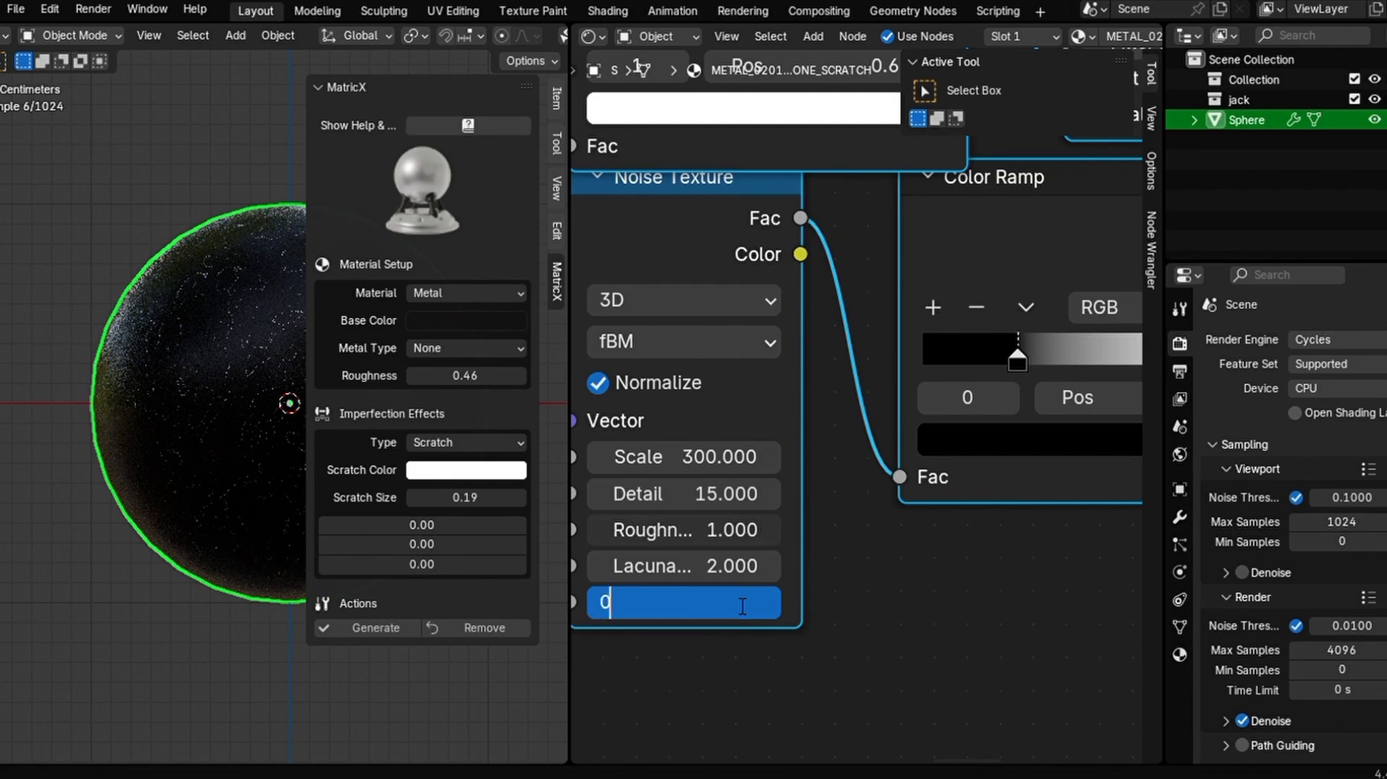
pyautogui.press('Return')
pyautogui.scroll(-5, 744, 681)
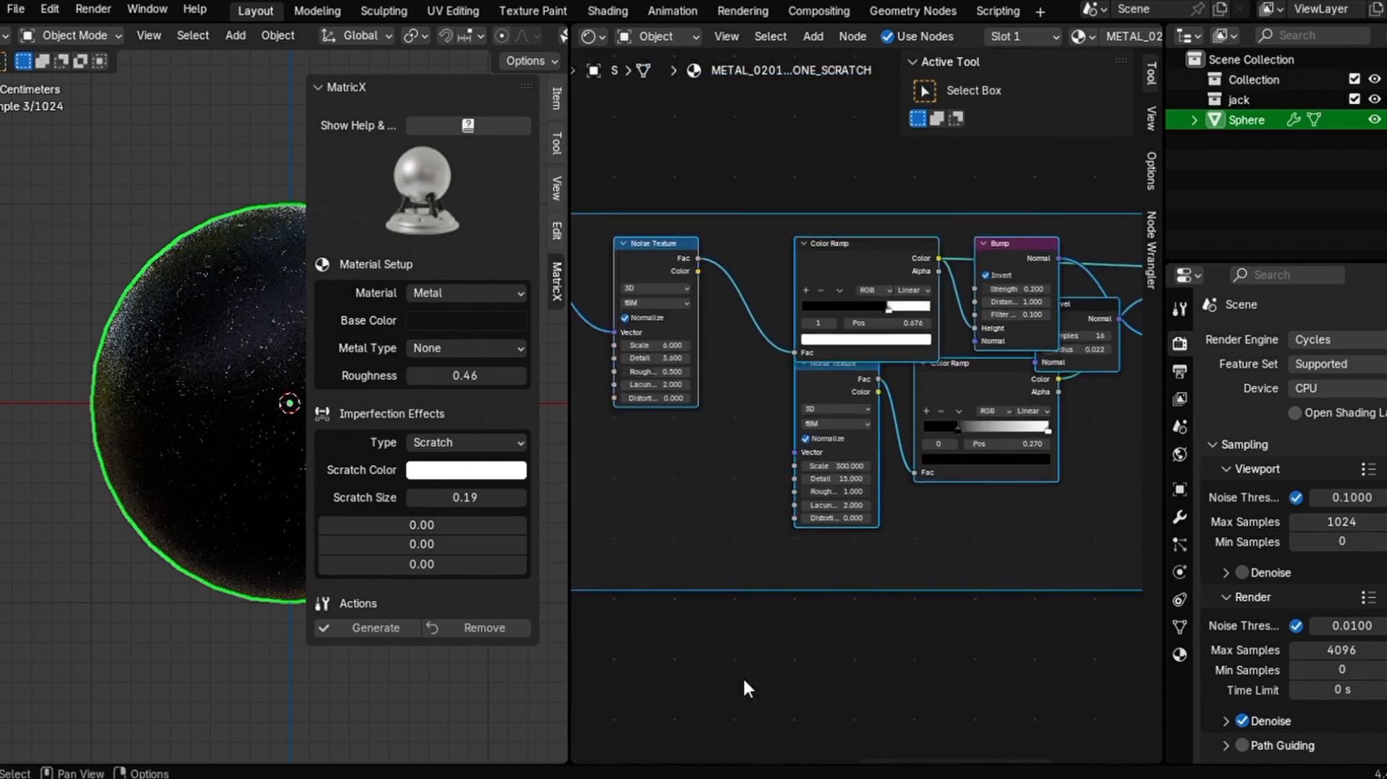
# - Hide the 3D viewport's sidebar and try shifting the white stop of the Color Ramp feeding the Bump node
pyautogui.press('n')
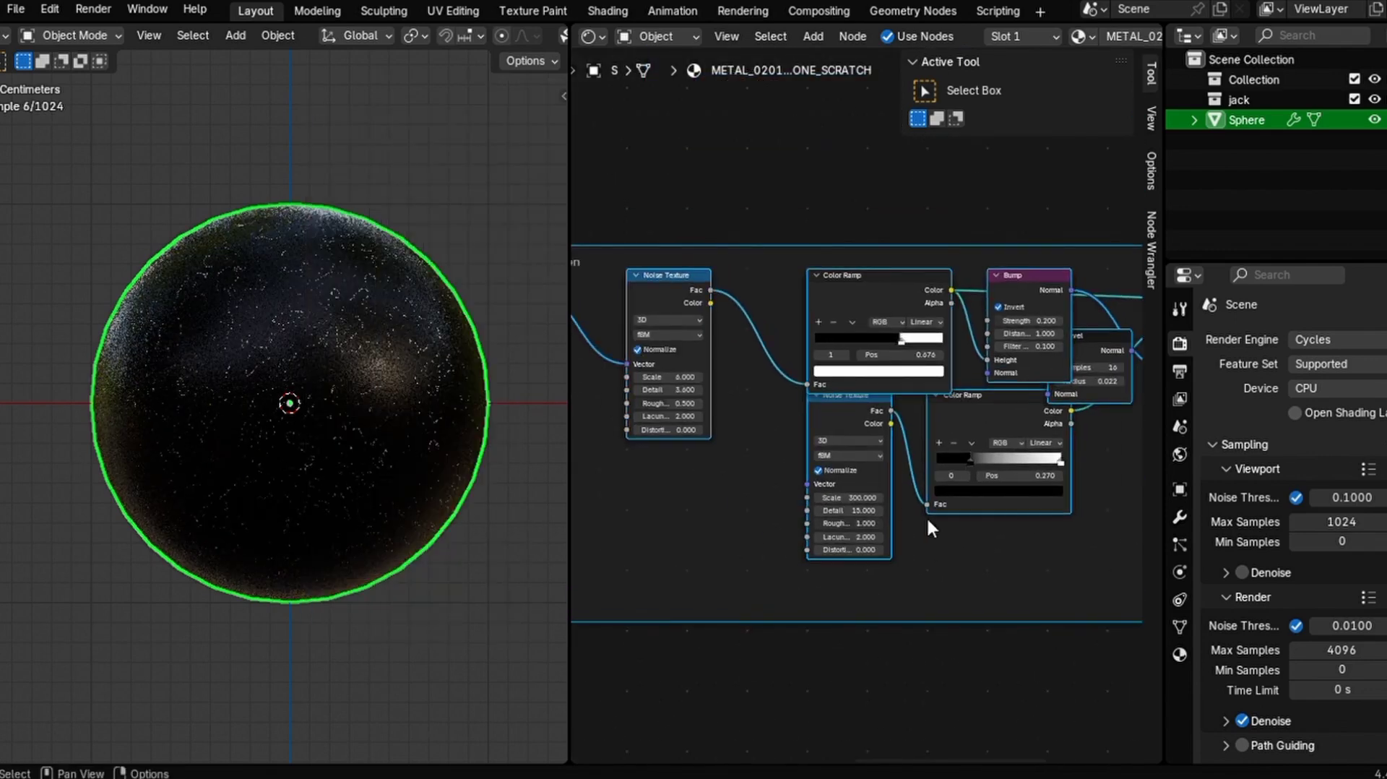
pyautogui.scroll(6, 927, 516)
pyautogui.moveTo(738, 457); pyautogui.dragTo(706, 458)
pyautogui.click(728, 455)
pyautogui.click(712, 456)
pyautogui.click(690, 166)
pyautogui.click(751, 459)
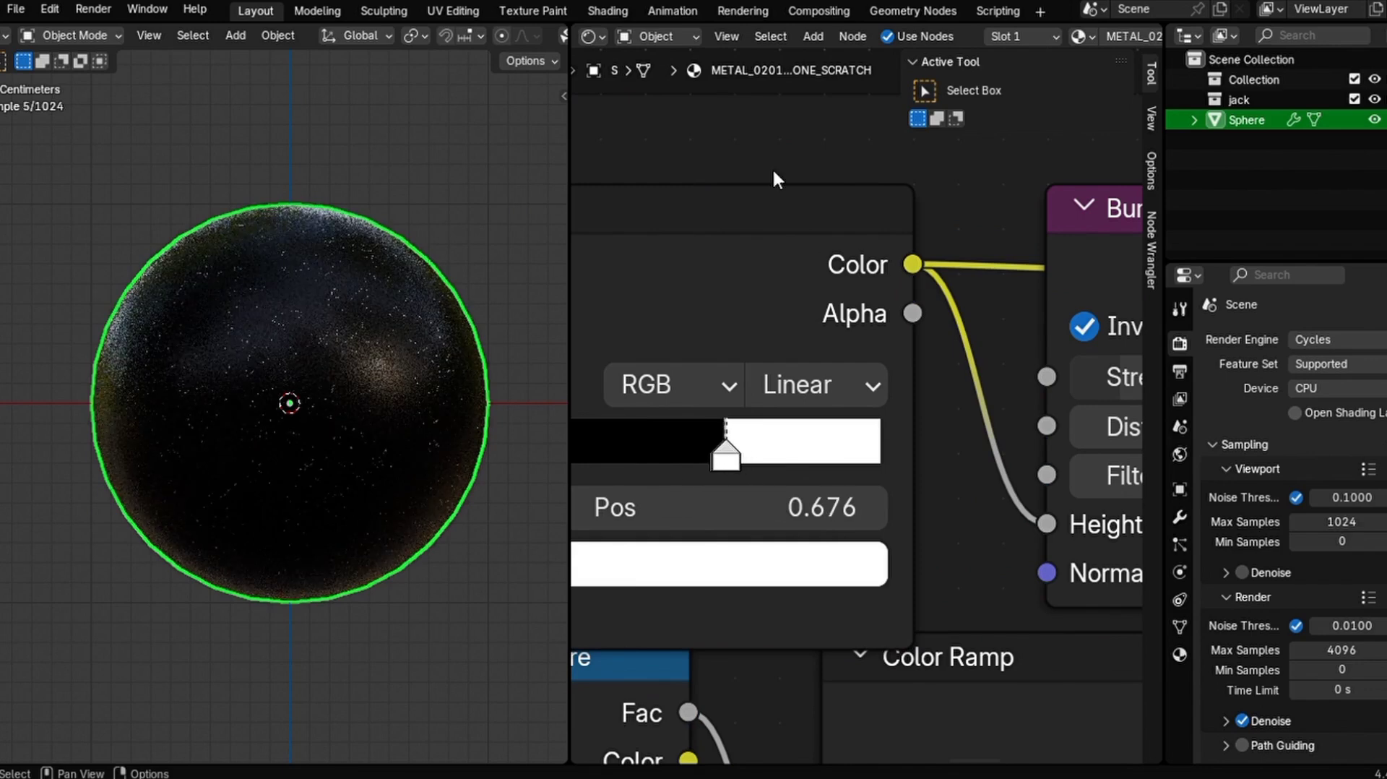
pyautogui.press('Home')
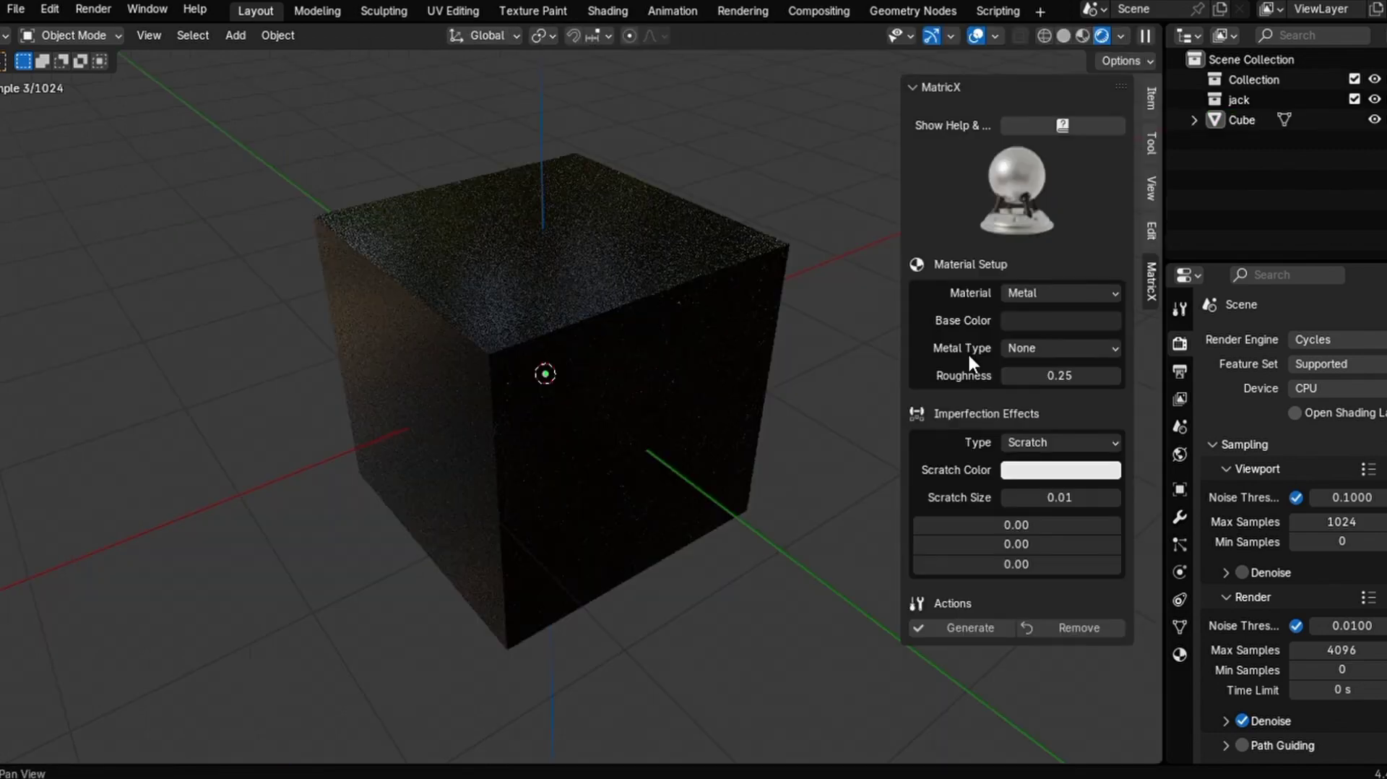
# - Preview the Steel and Dark Steel metal types for the Metal material in MatricX
pyautogui.click(1023, 348)
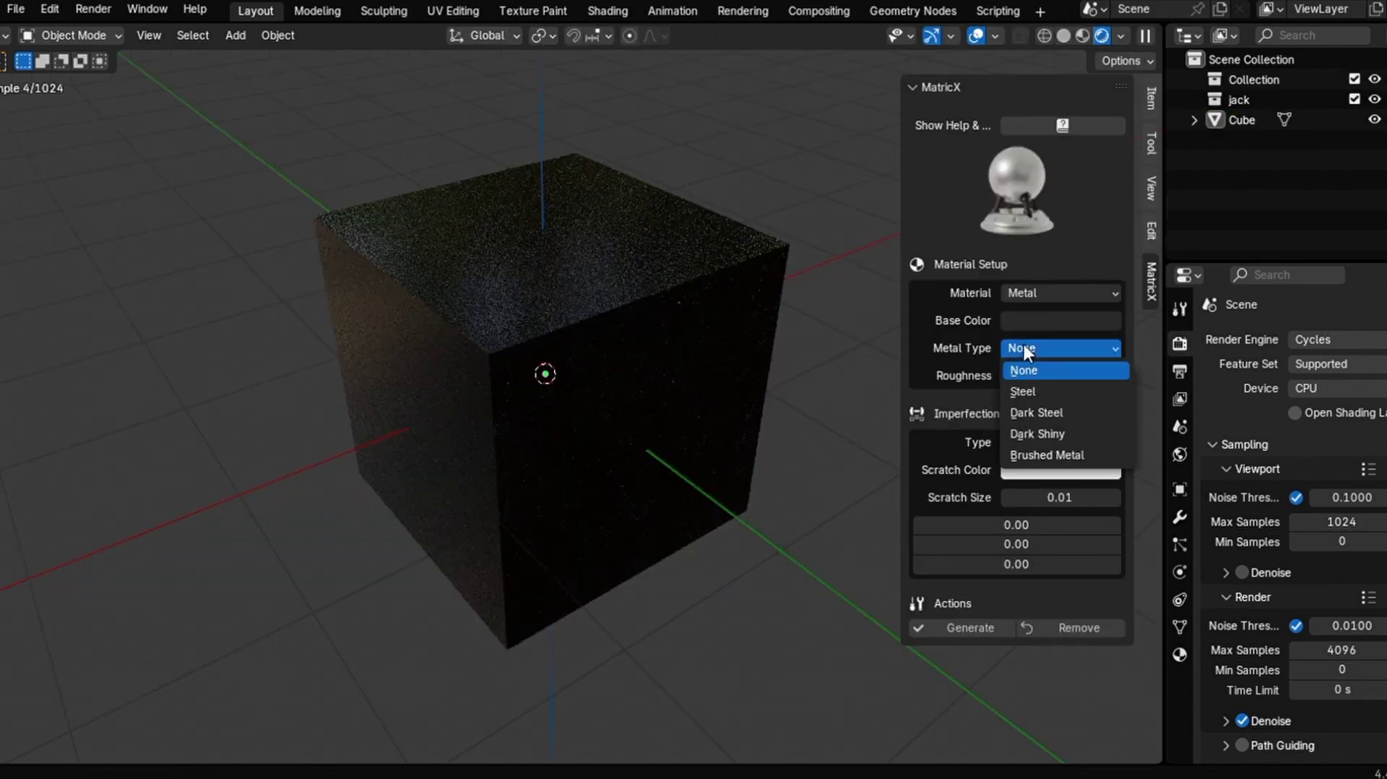
pyautogui.click(1033, 388)
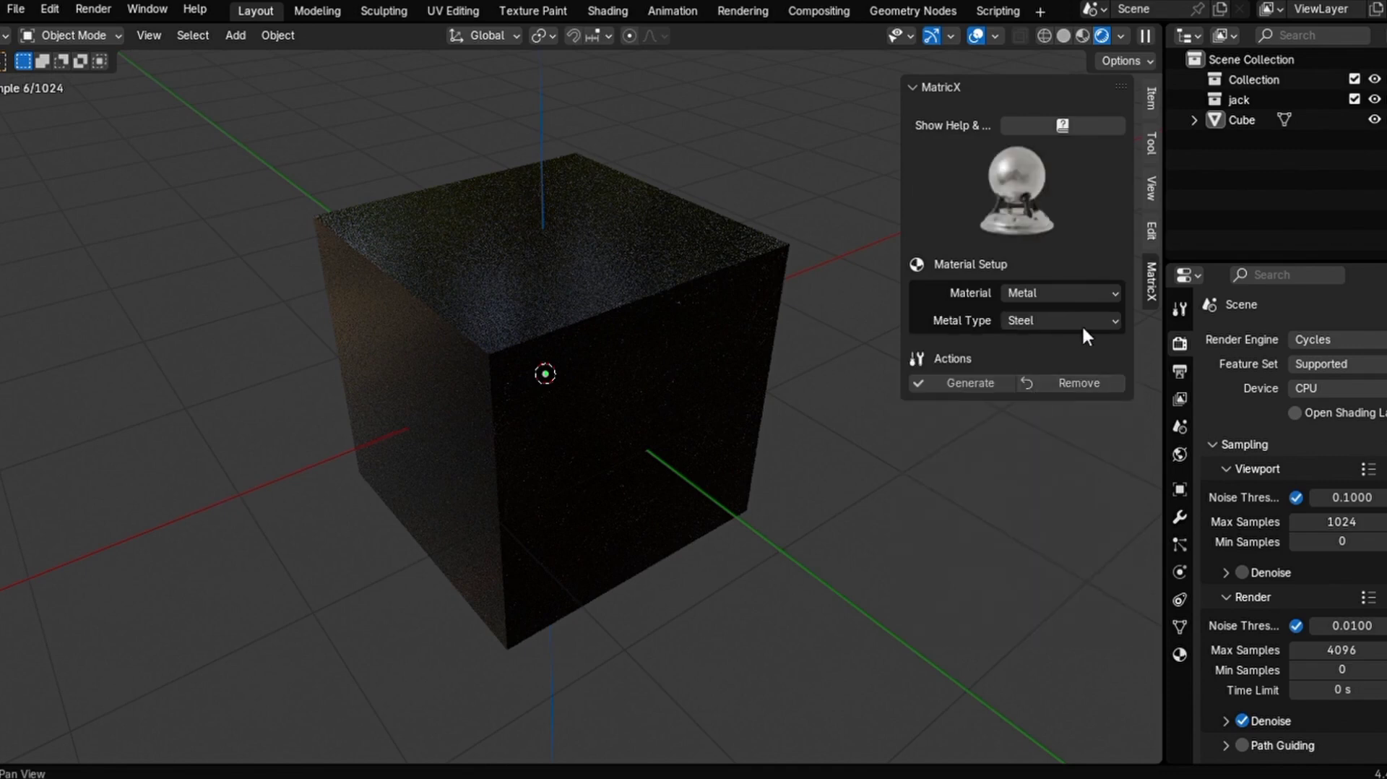
pyautogui.click(1046, 317)
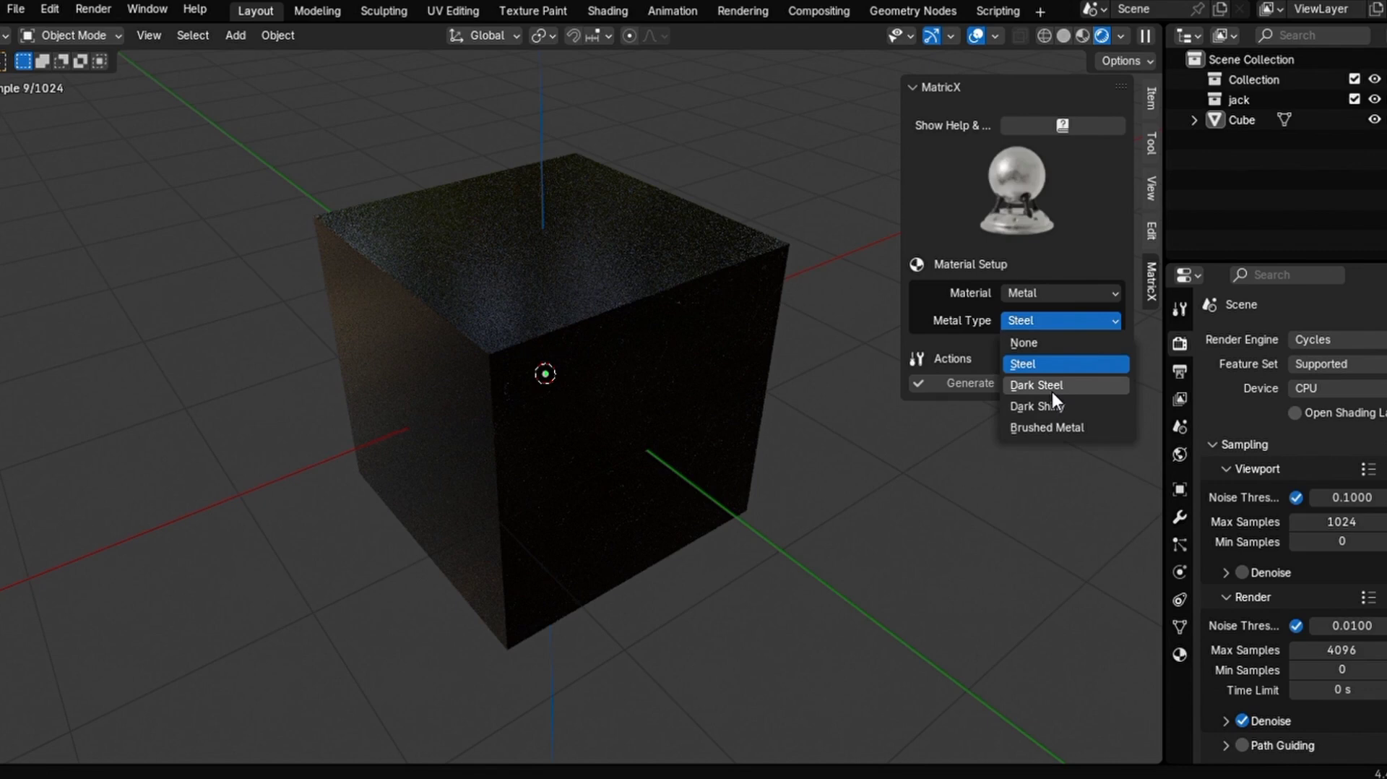
pyautogui.click(1052, 388)
pyautogui.click(1041, 320)
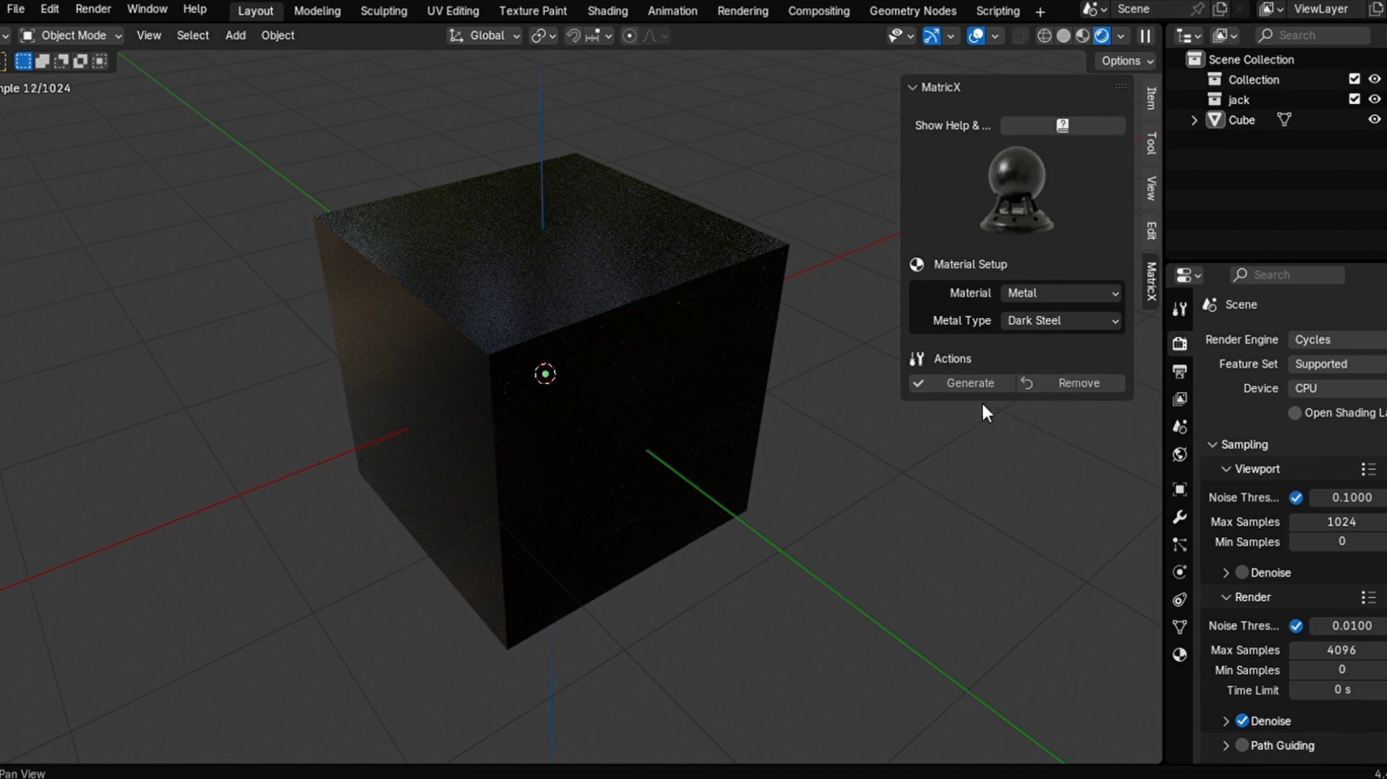
# - Switch the MatricX material to None and back to Metal, and preview the Dark Shiny metal type
pyautogui.click(1041, 289)
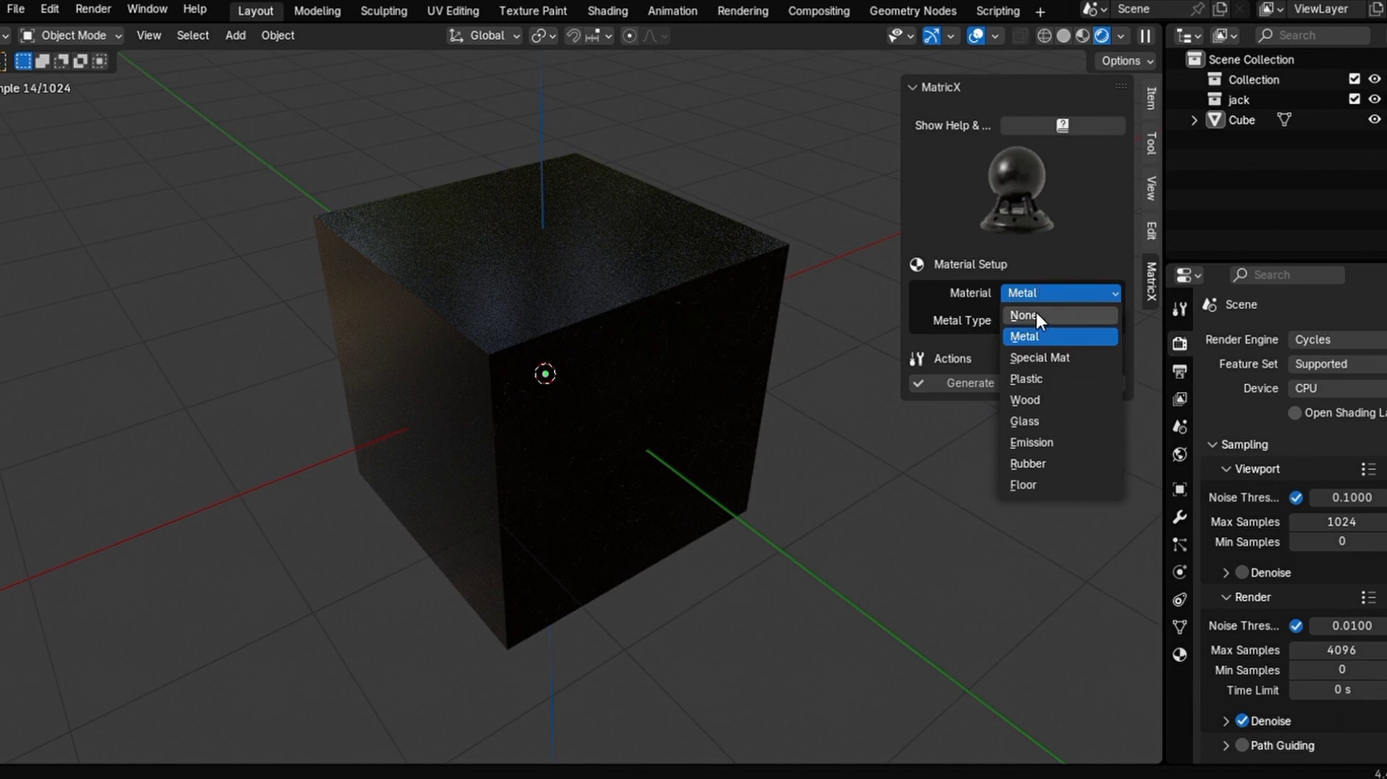
pyautogui.click(1035, 309)
pyautogui.click(1034, 189)
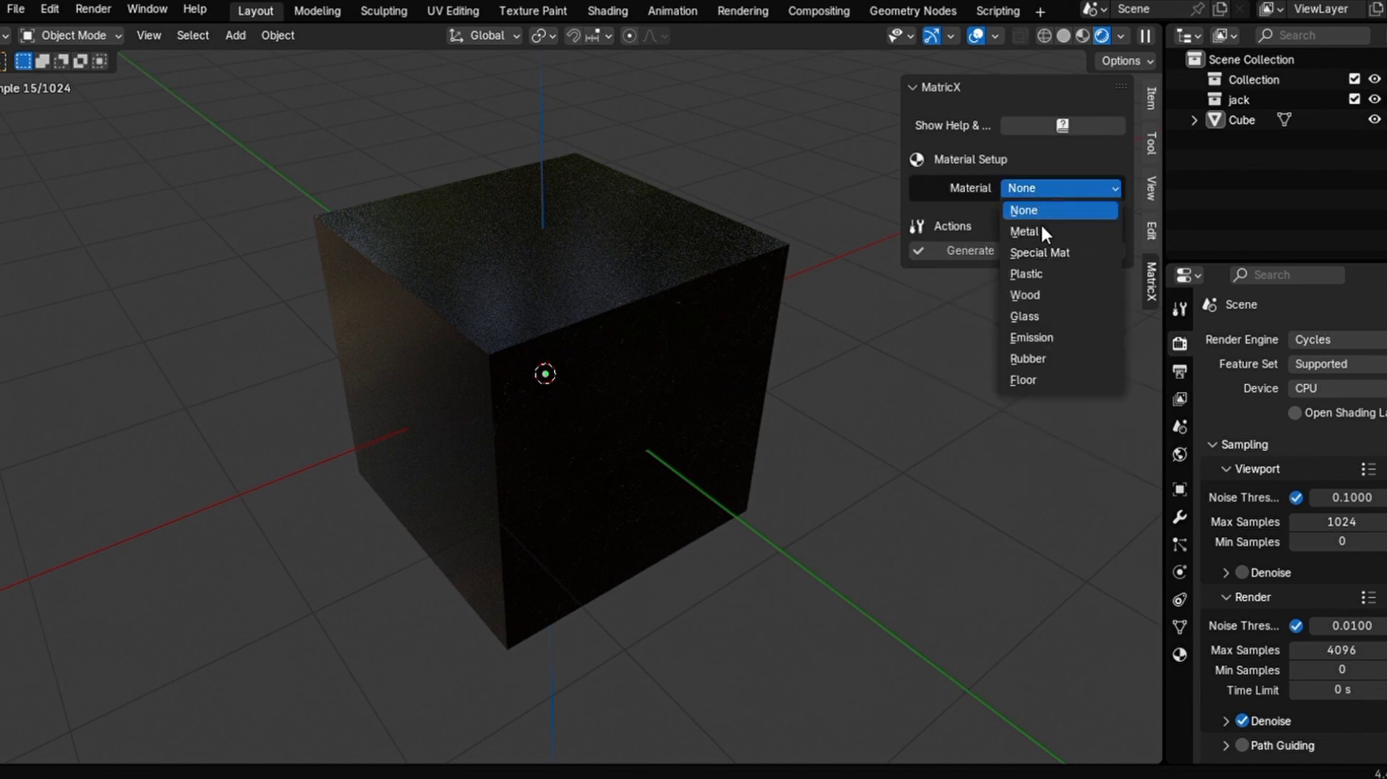
pyautogui.click(1042, 229)
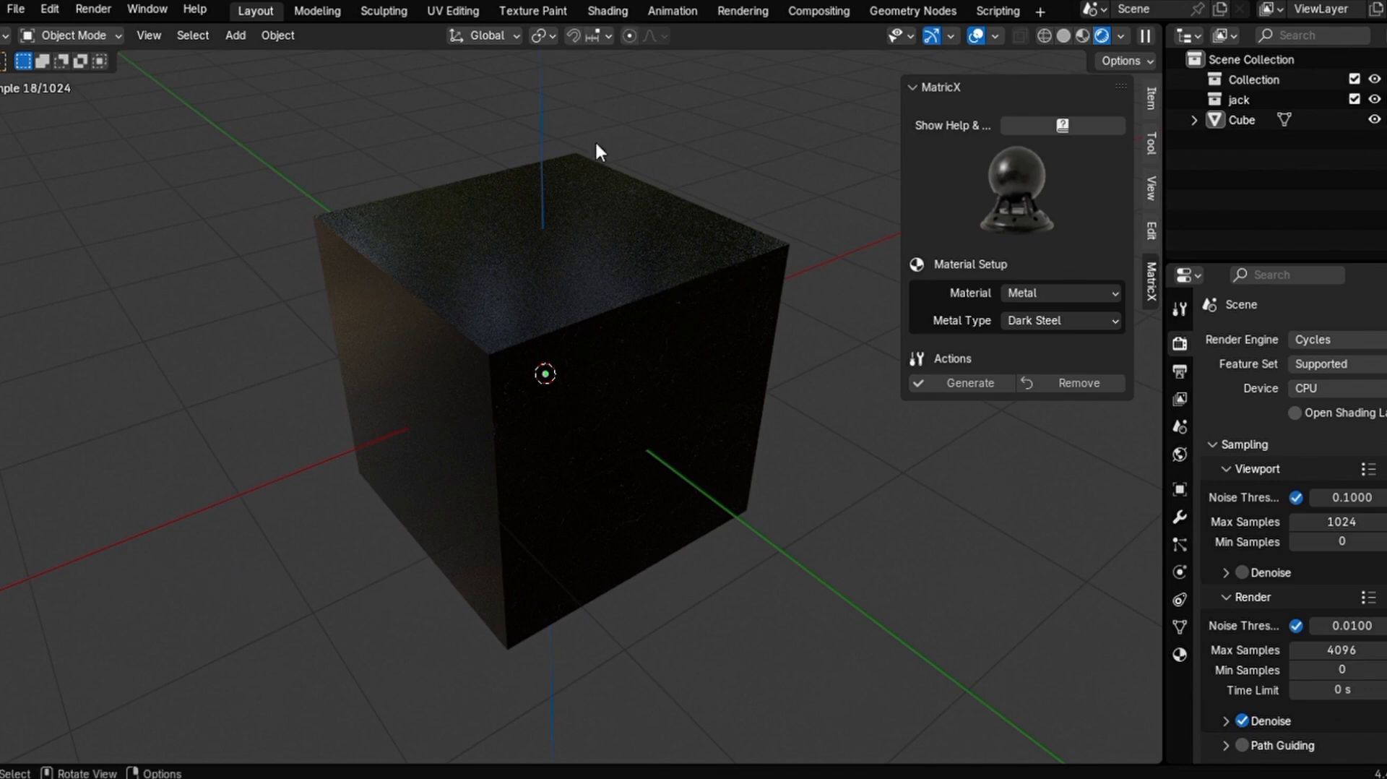
pyautogui.click(1030, 321)
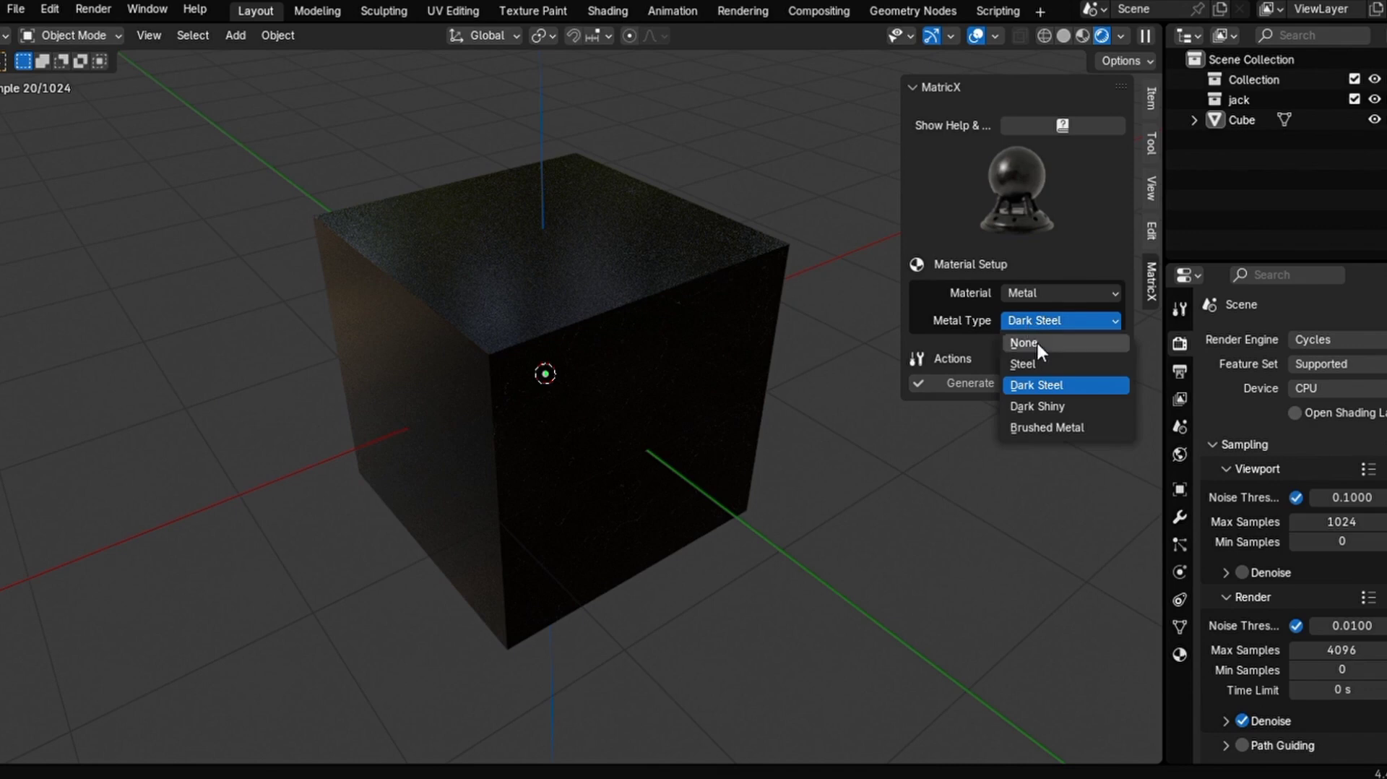
pyautogui.click(1037, 407)
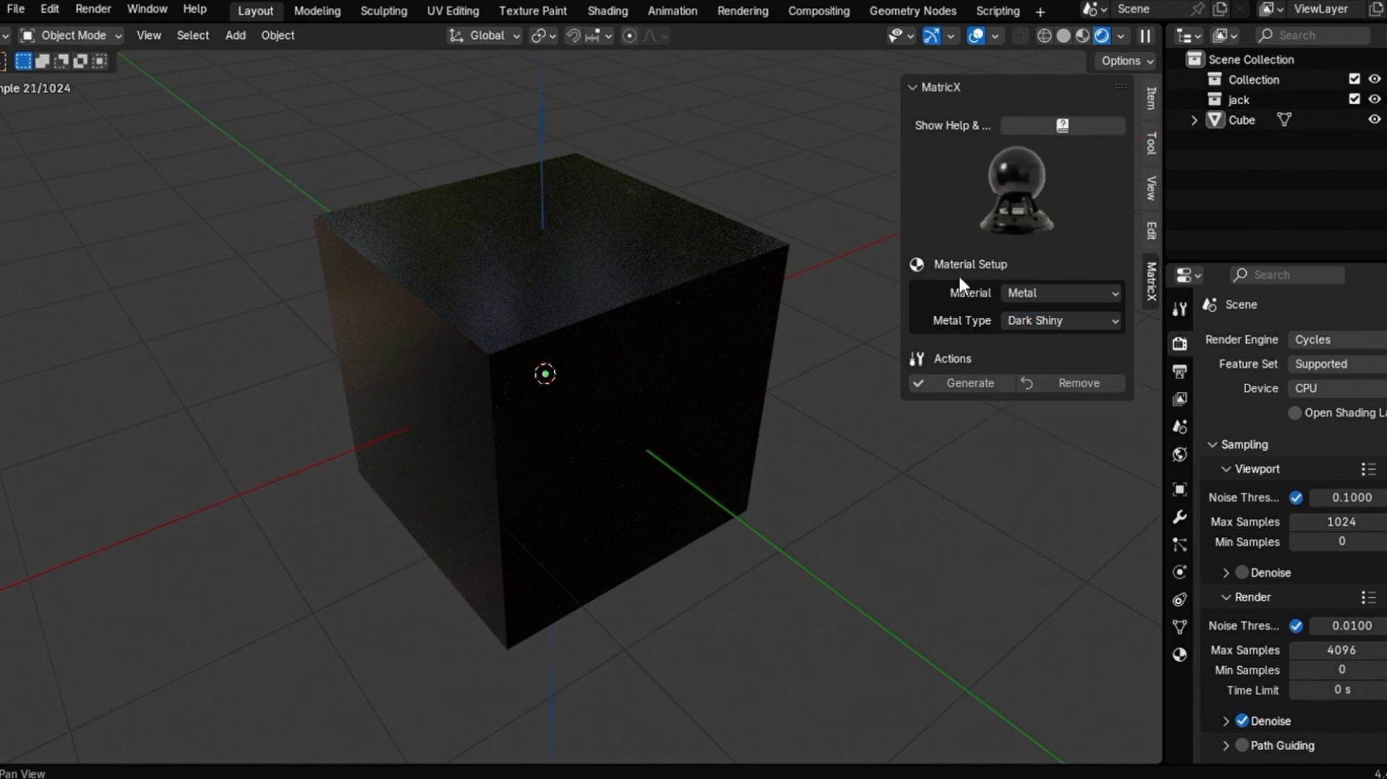
# - Set the metal type to Brushed Metal and generate the Type 1 brushed material on the cube
pyautogui.click(1095, 321)
pyautogui.click(1072, 427)
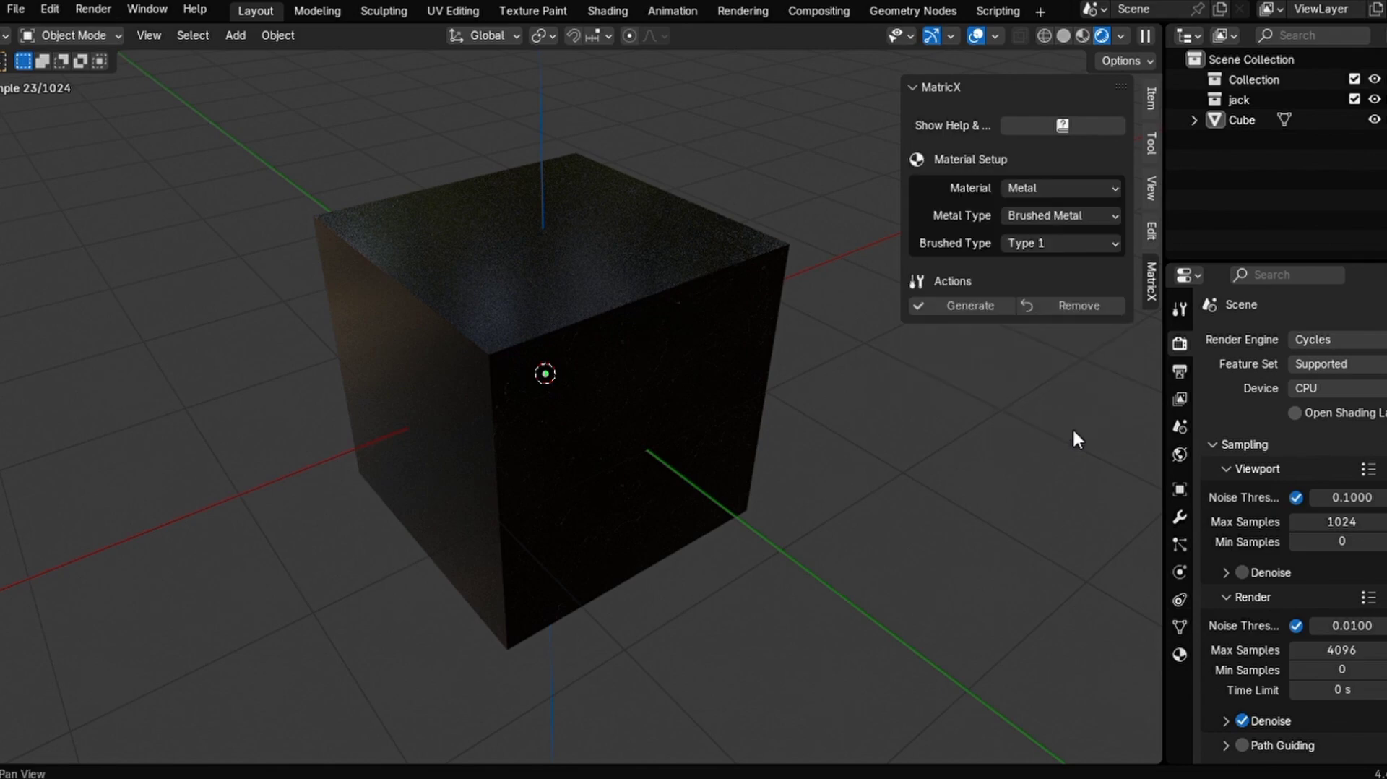
pyautogui.click(534, 331)
pyautogui.click(966, 306)
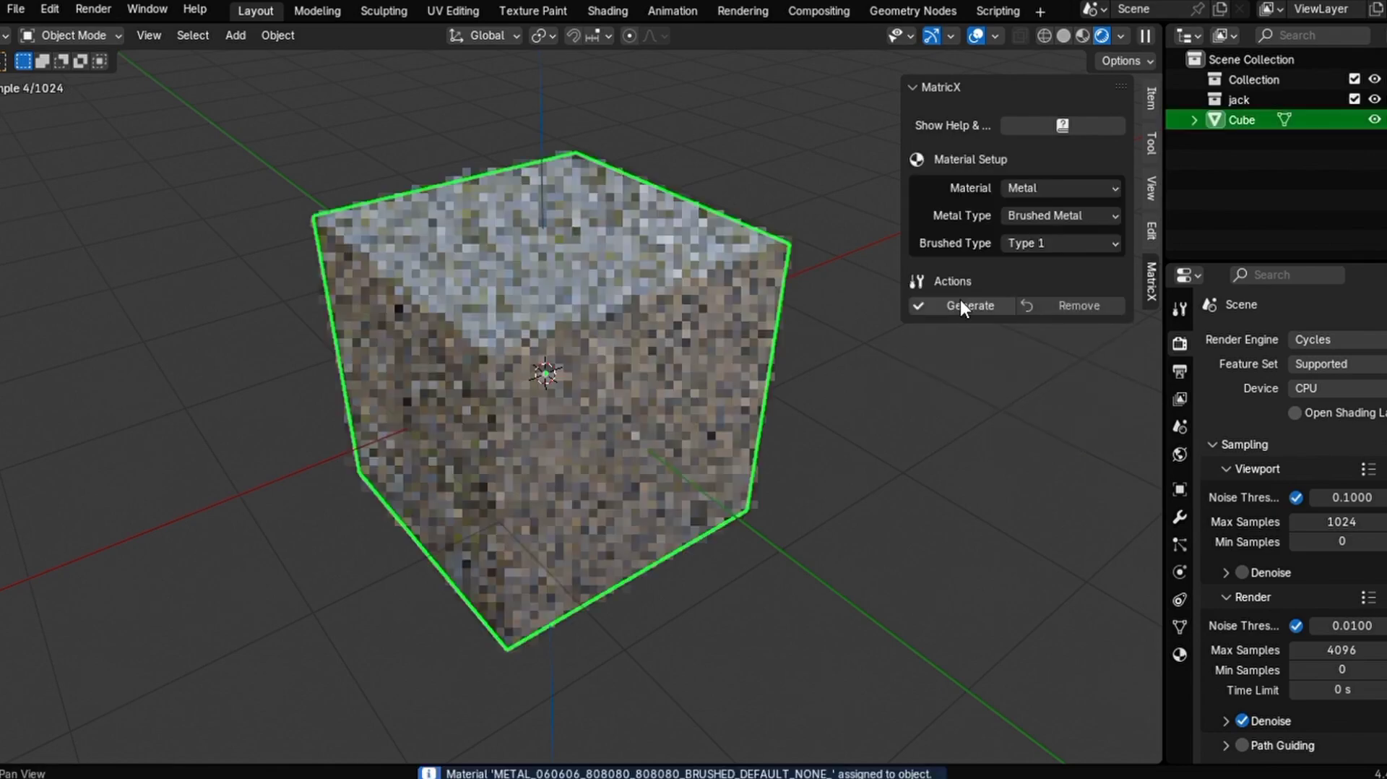
# - Switch the viewport to Material Preview shading and inspect the cube's brushed metal surface up close
pyautogui.scroll(5, 765, 462)
pyautogui.scroll(4, 757, 253)
pyautogui.press('z')
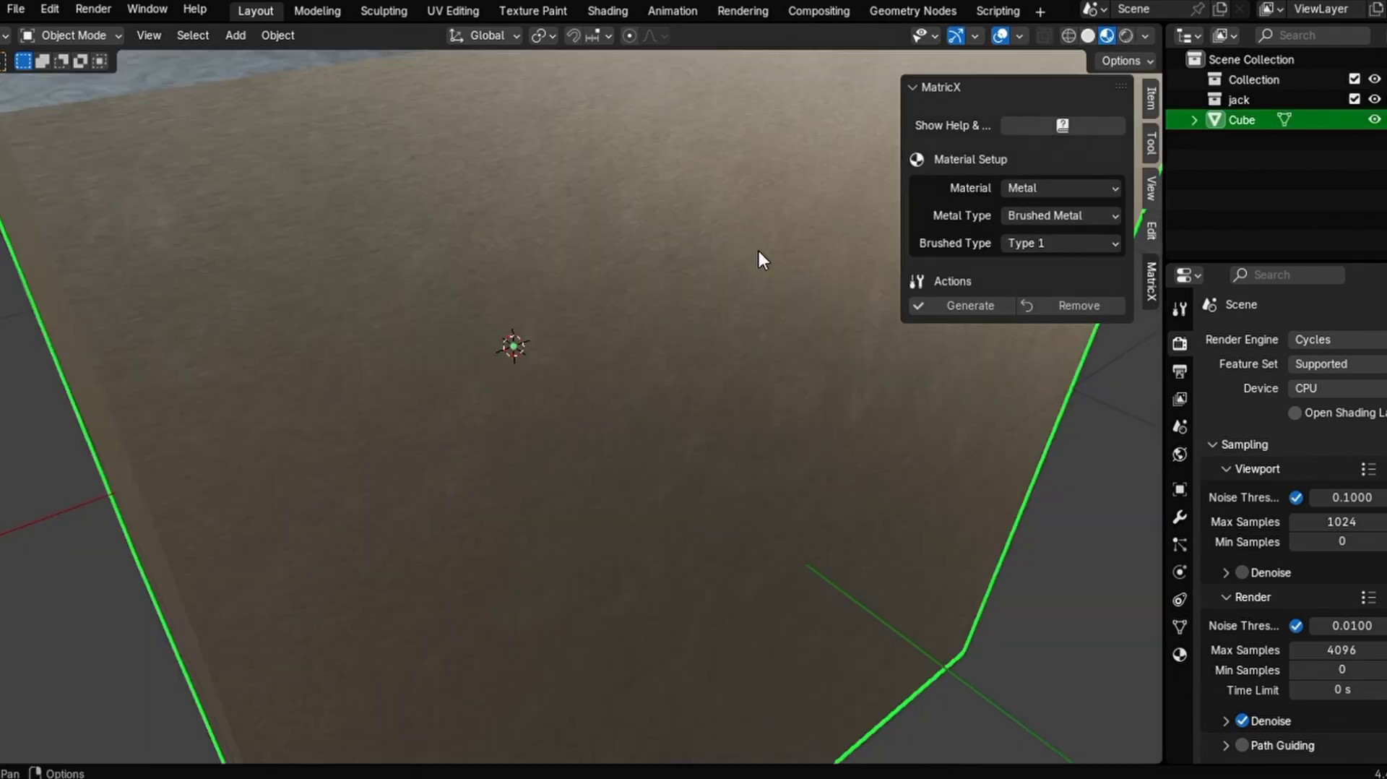
pyautogui.scroll(4, 758, 250)
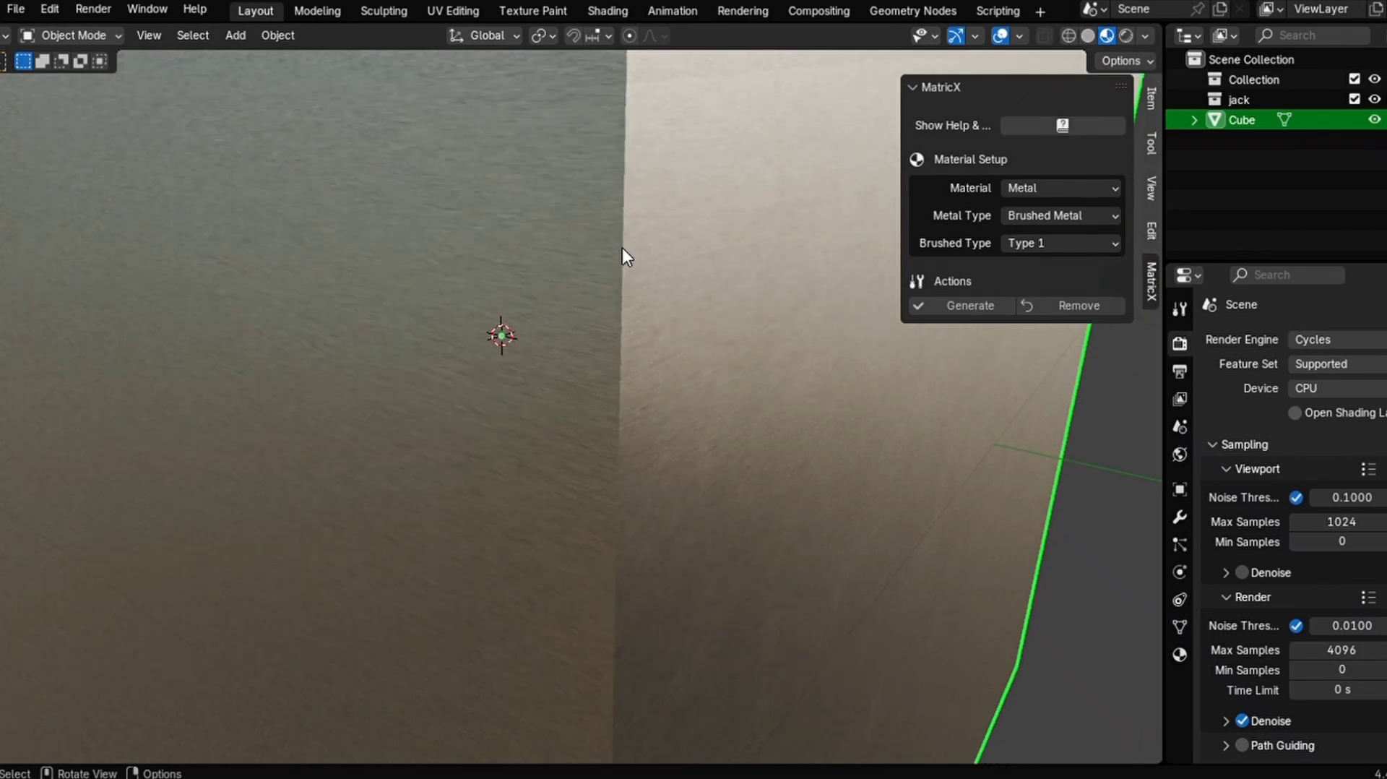
pyautogui.scroll(-4, 622, 249)
pyautogui.scroll(-2, 622, 249)
# - Generate a Special Mat gold material of the Damaged Gold type on the cube
pyautogui.click(1037, 187)
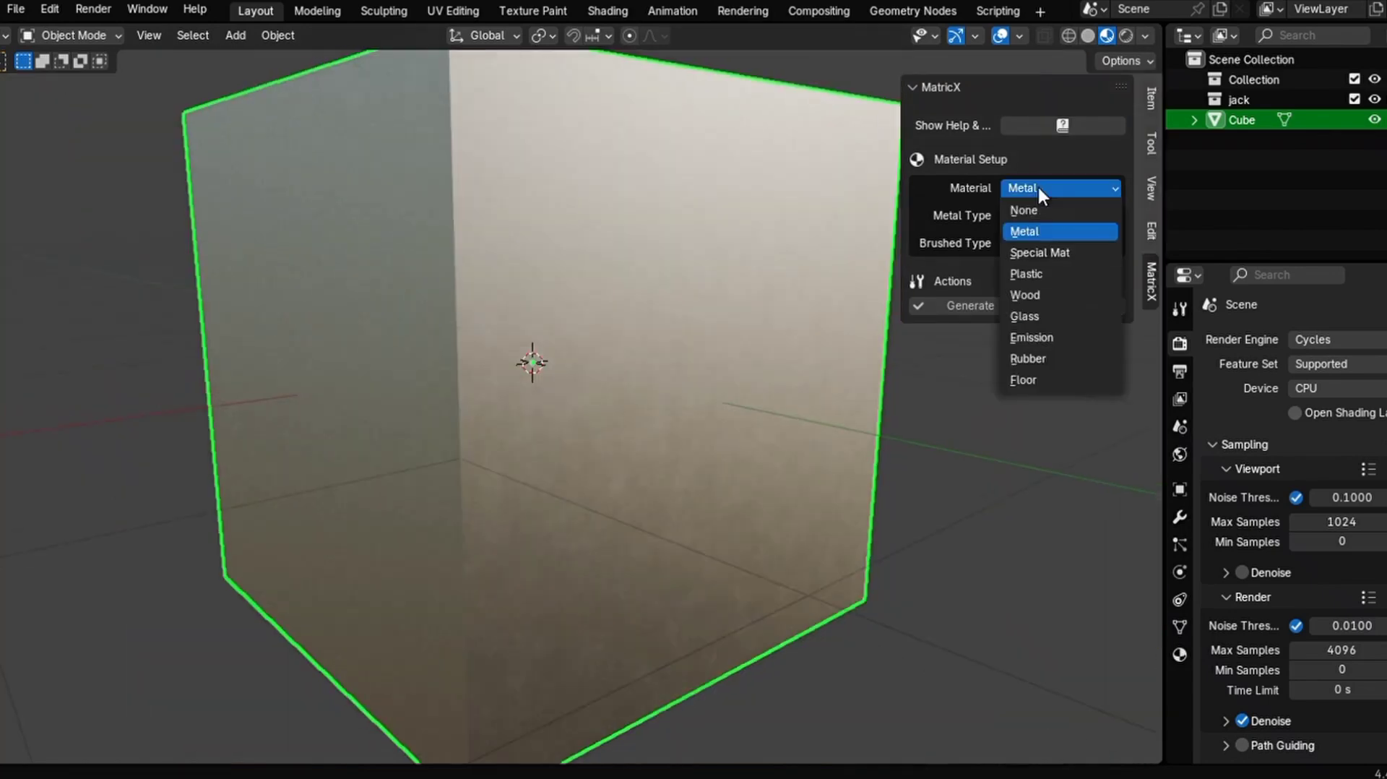
pyautogui.click(1050, 253)
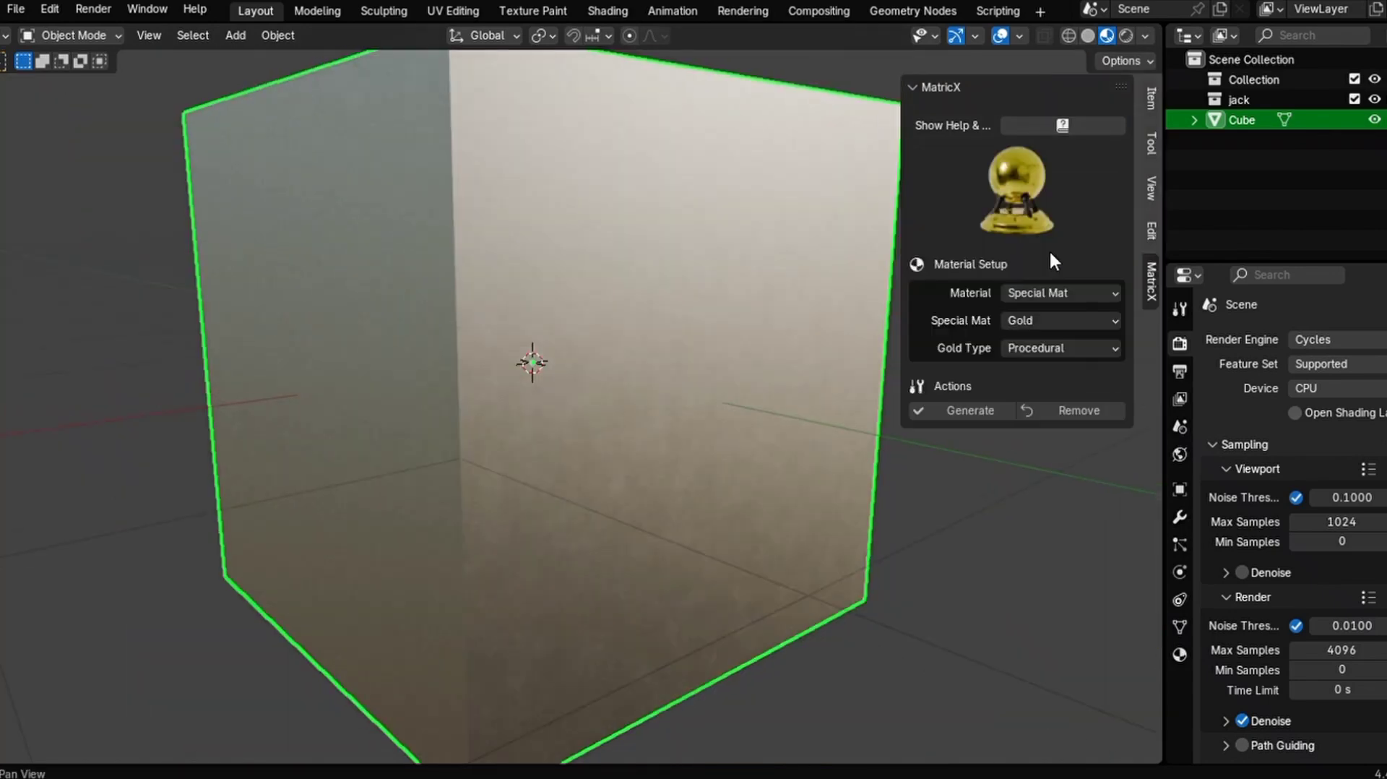
pyautogui.click(1065, 323)
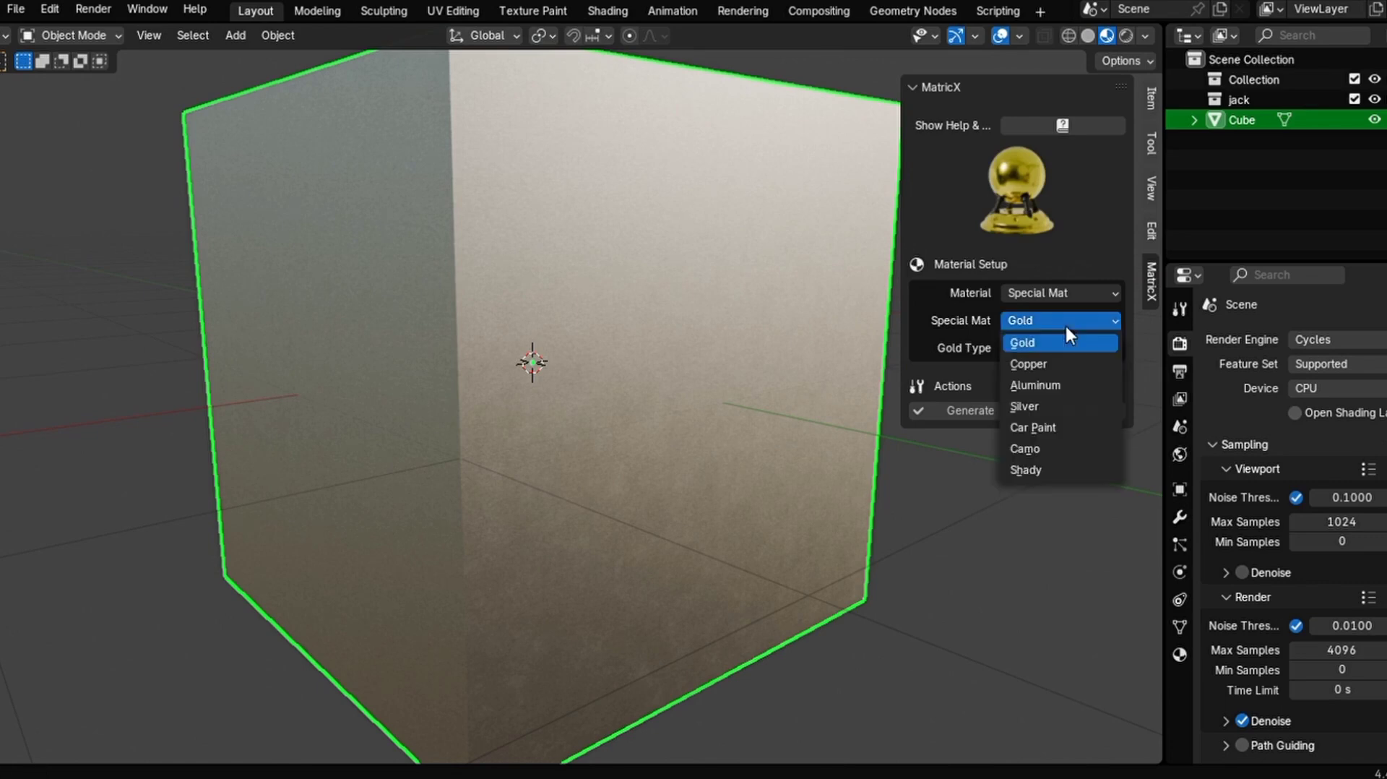
pyautogui.click(1065, 323)
pyautogui.click(1065, 348)
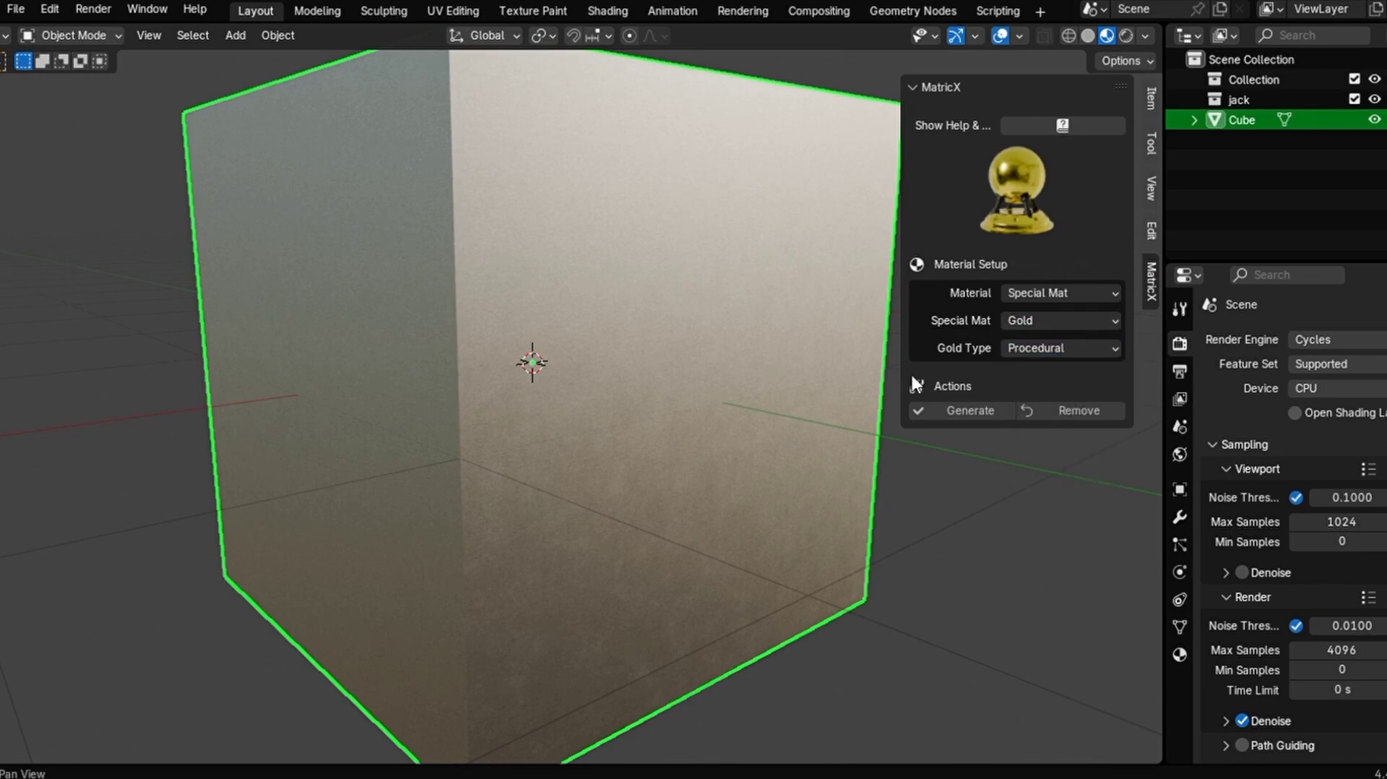
pyautogui.click(1047, 345)
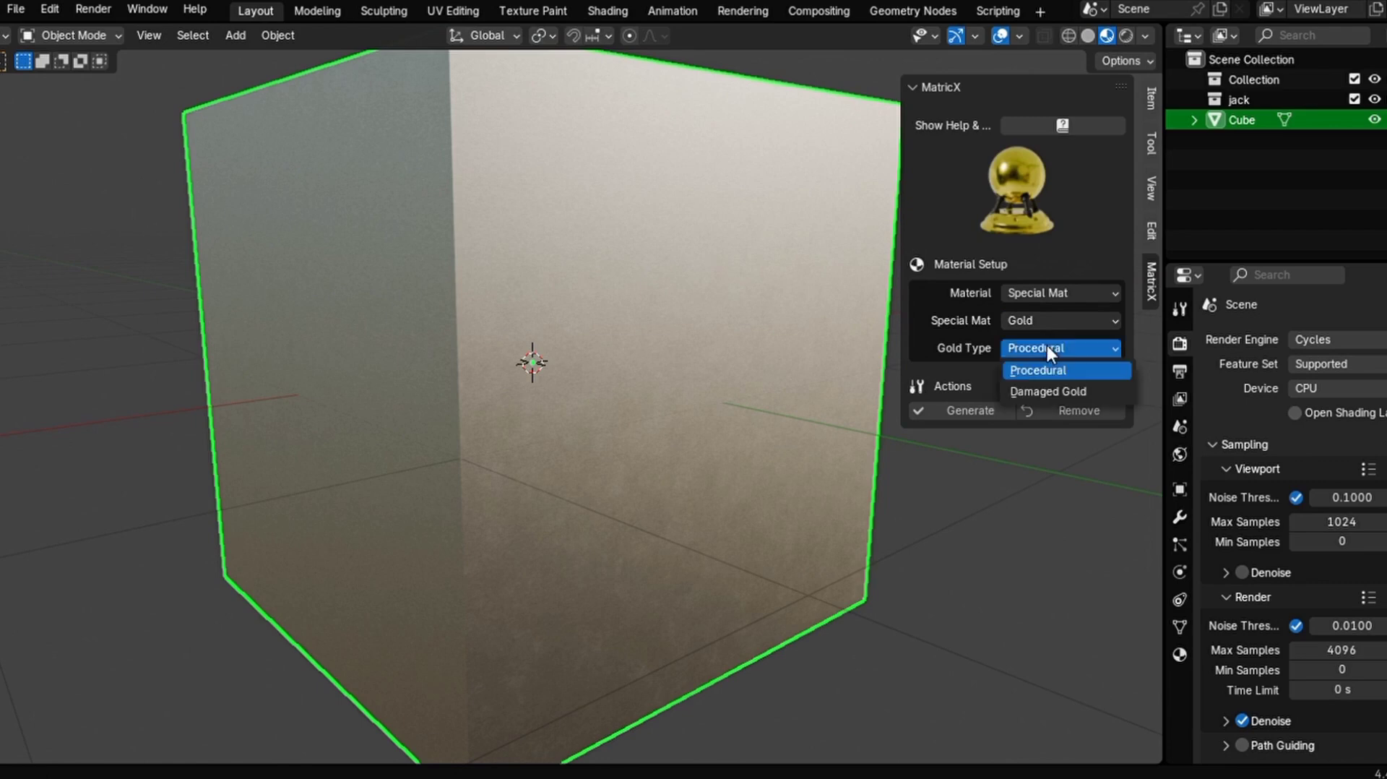
pyautogui.click(1051, 390)
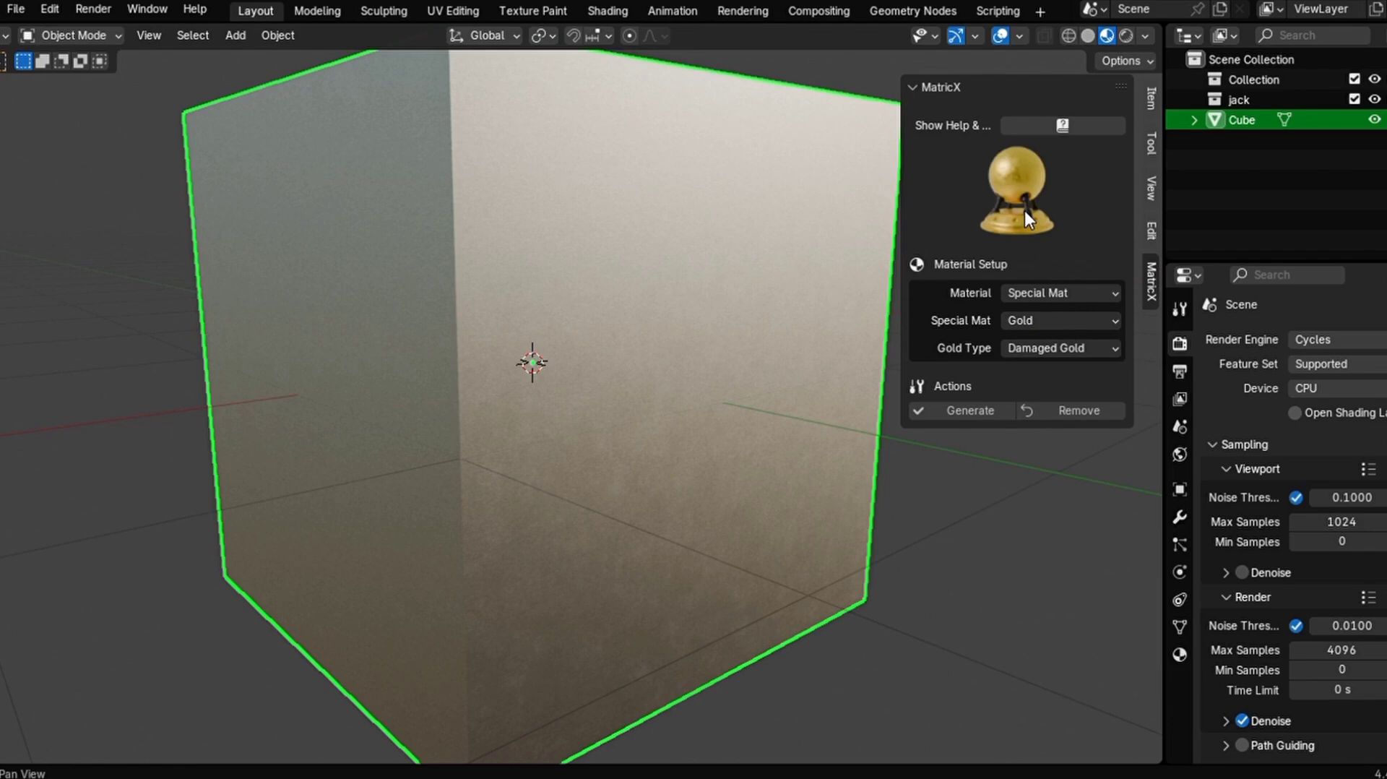
pyautogui.click(975, 414)
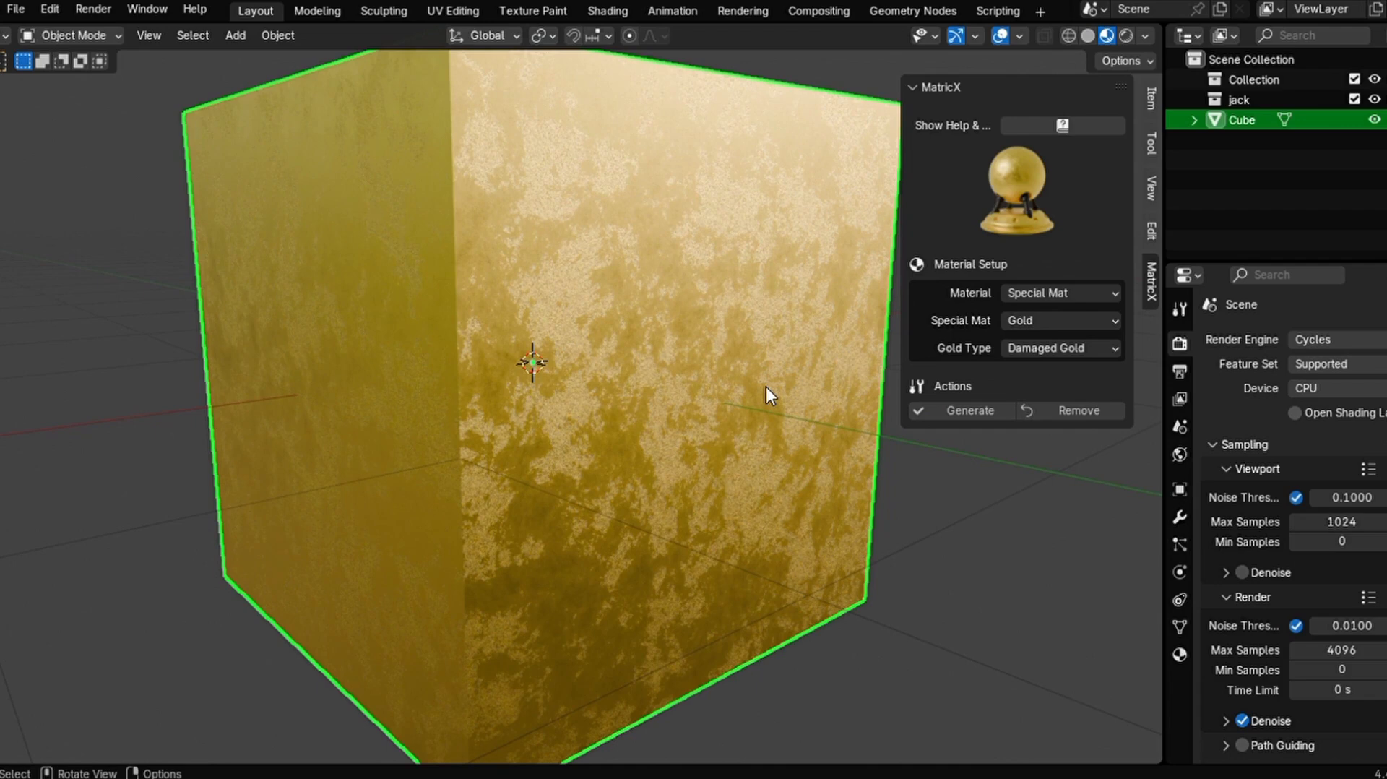
pyautogui.hscroll(2, 766, 387)
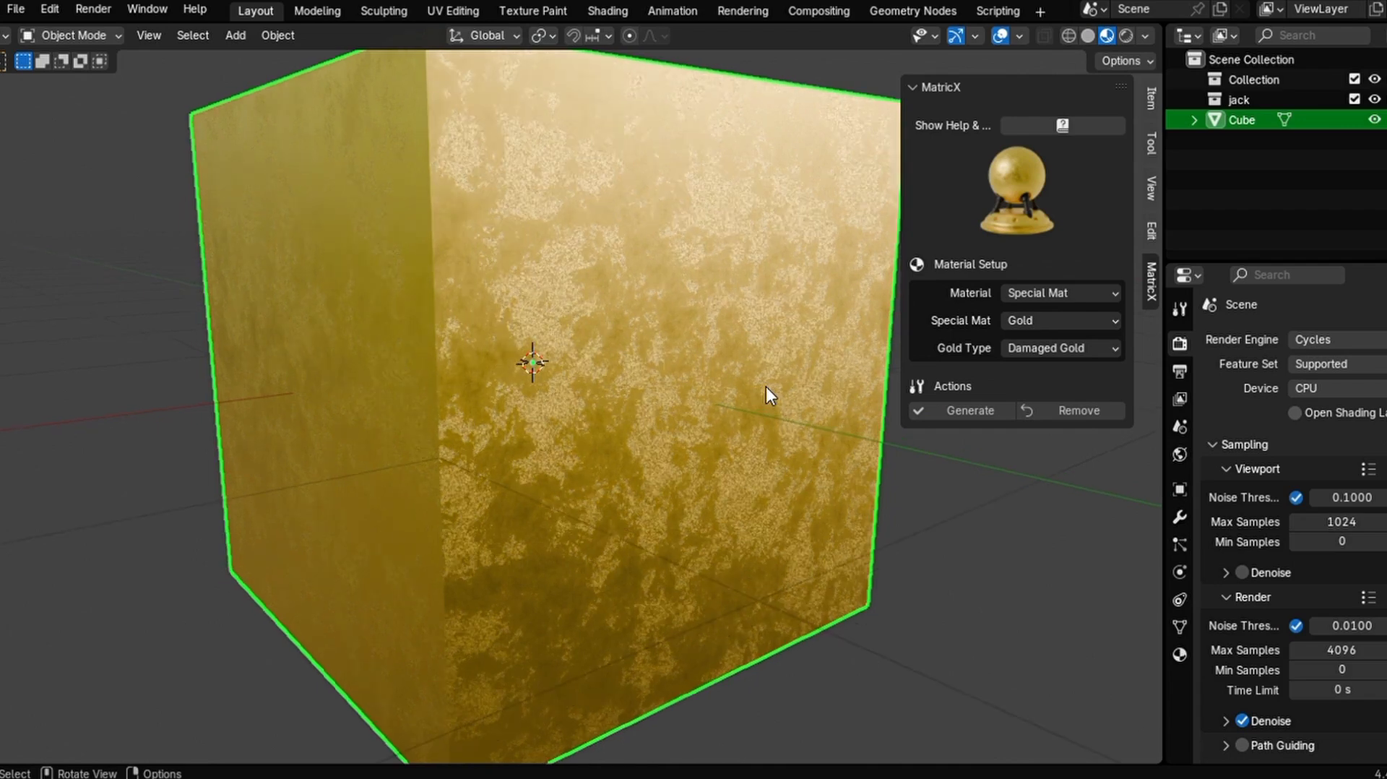
# - Change the special material to Copper and generate it on the cube
pyautogui.click(1049, 323)
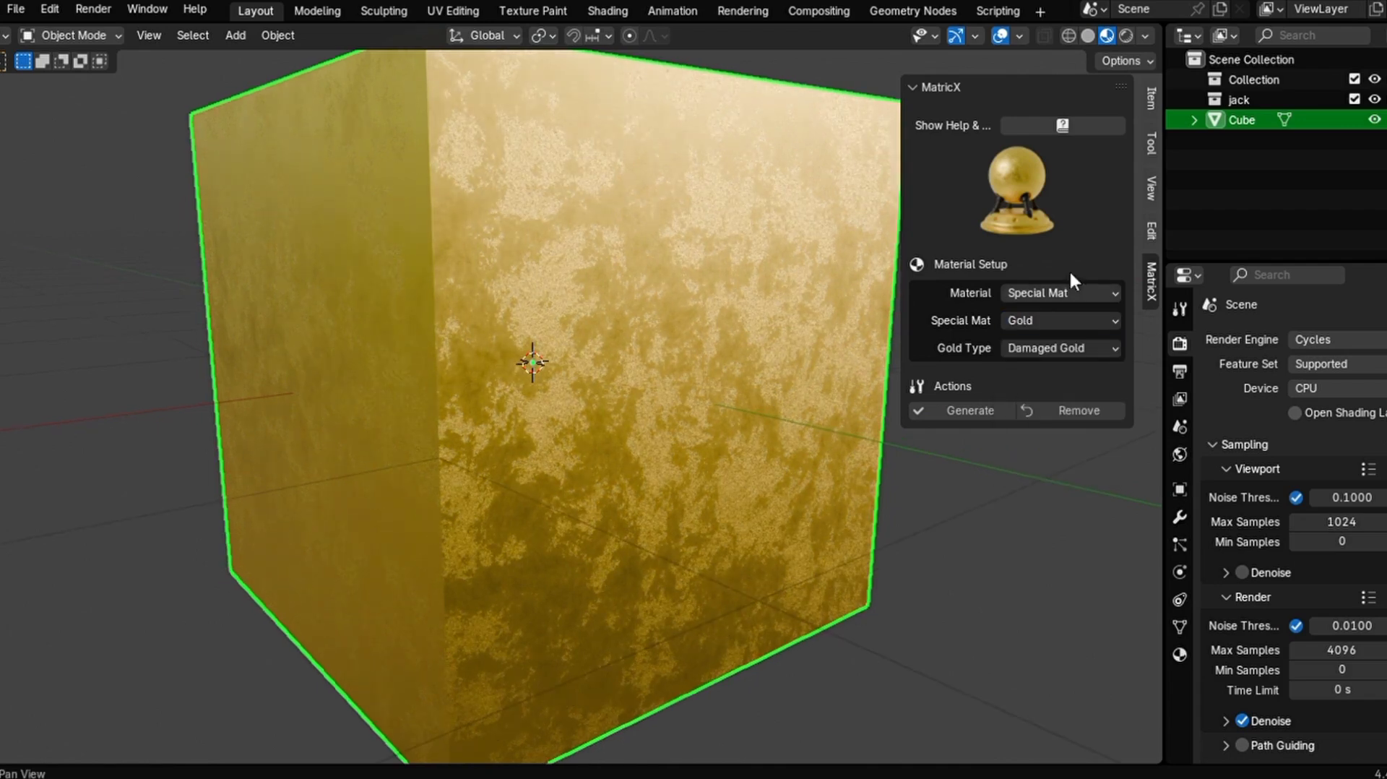
pyautogui.click(1036, 319)
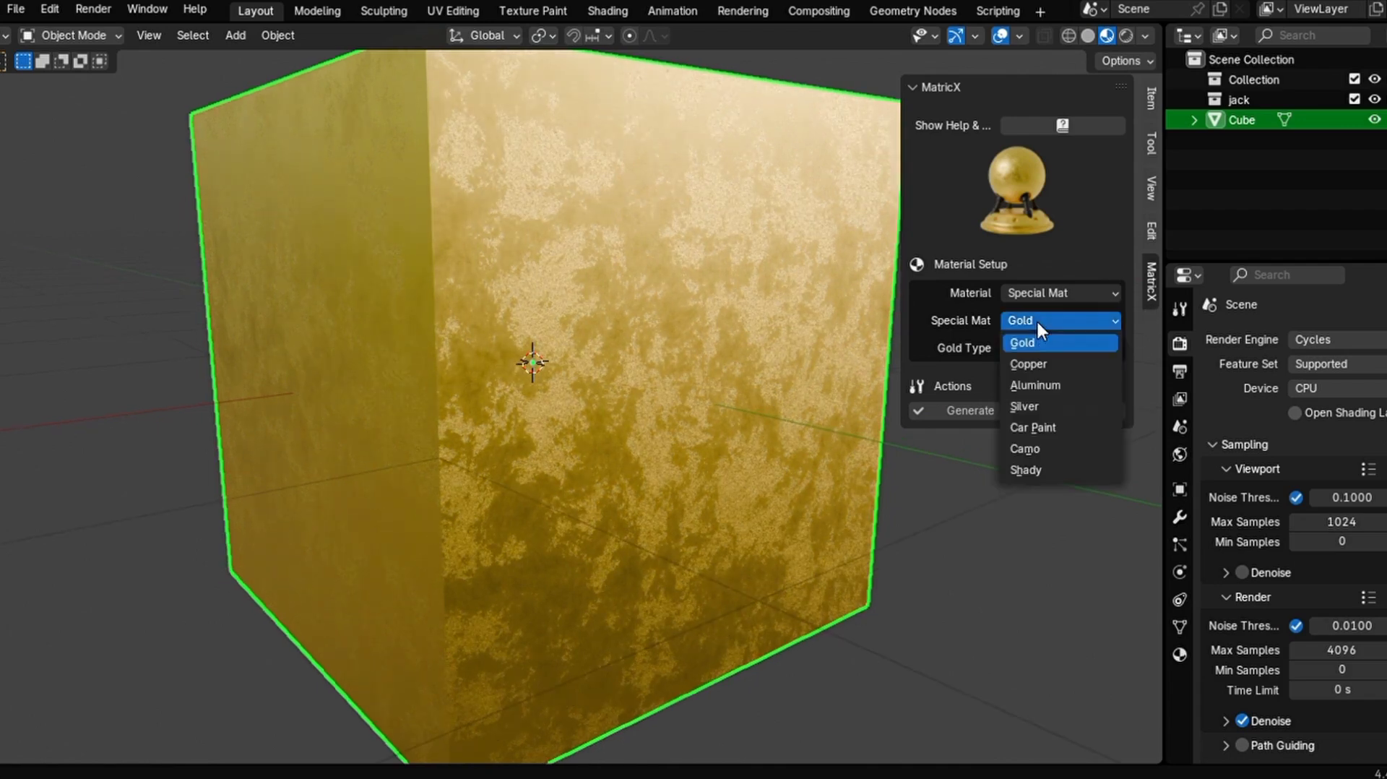
pyautogui.click(1041, 360)
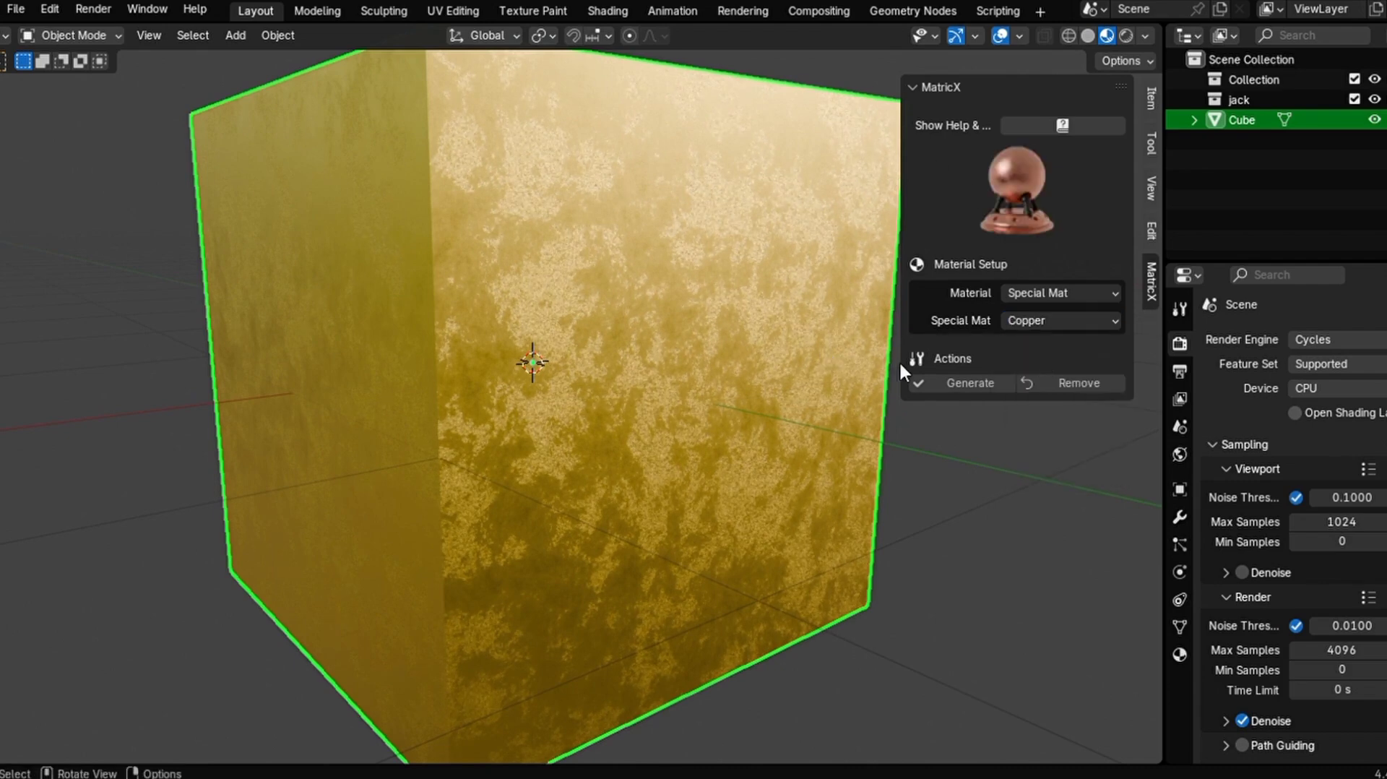
pyautogui.click(930, 386)
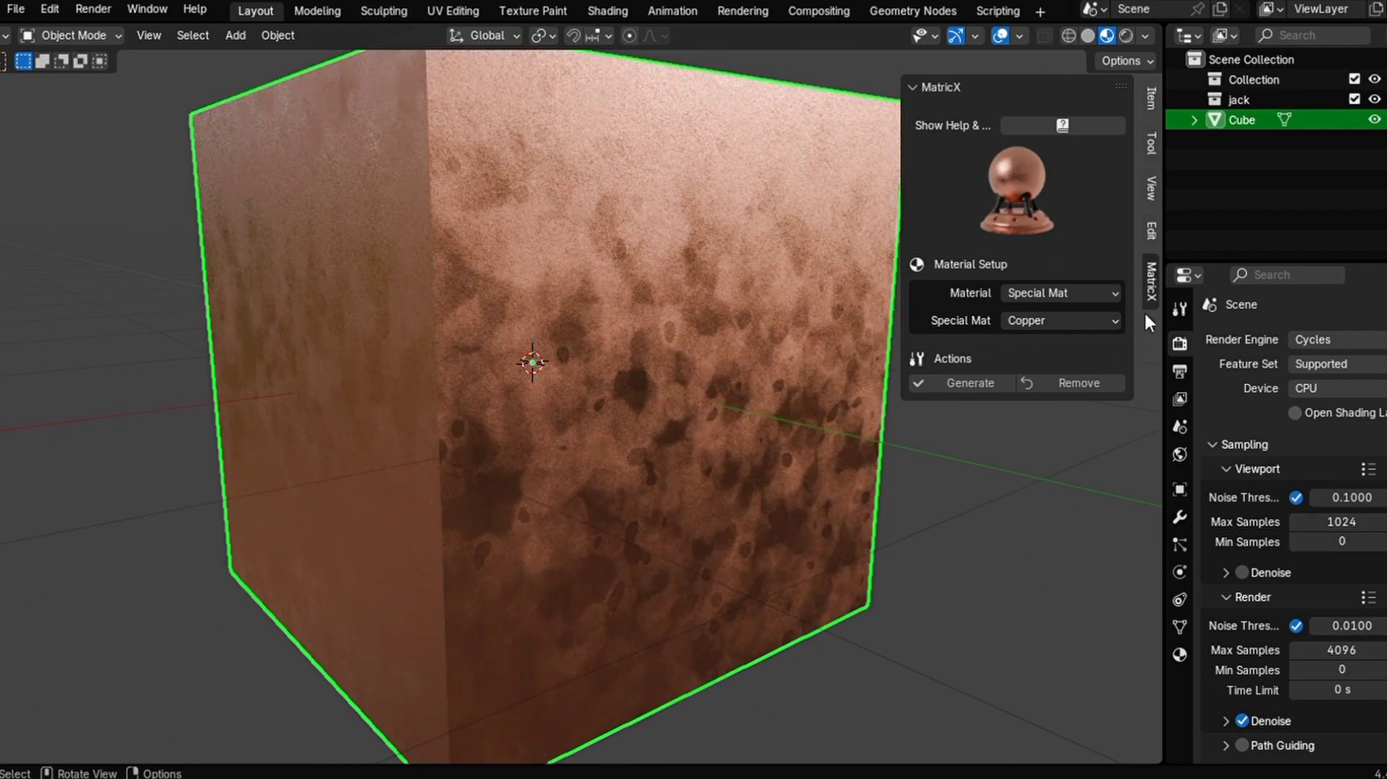
pyautogui.click(1077, 292)
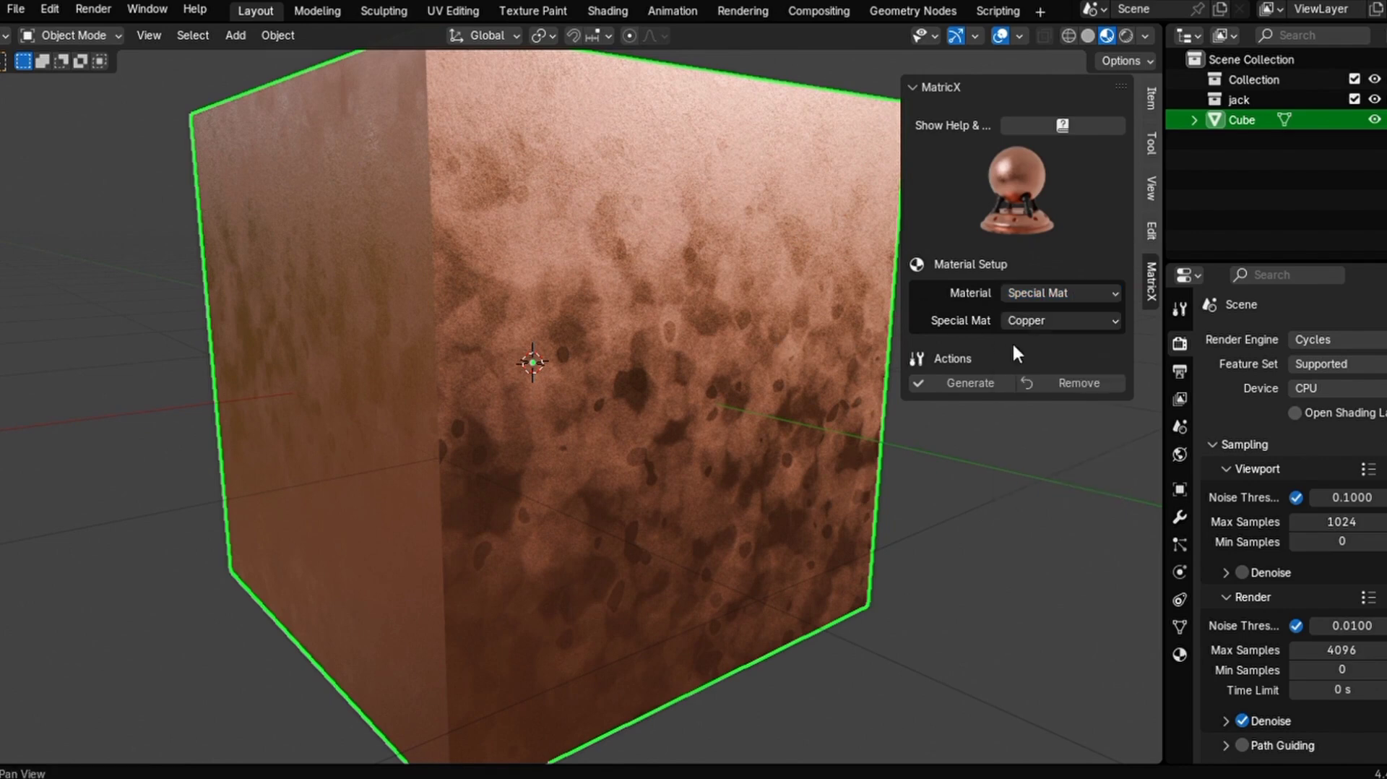
# - Change the special material to Shady and generate it on the cube with its default ramp colors
pyautogui.click(1016, 321)
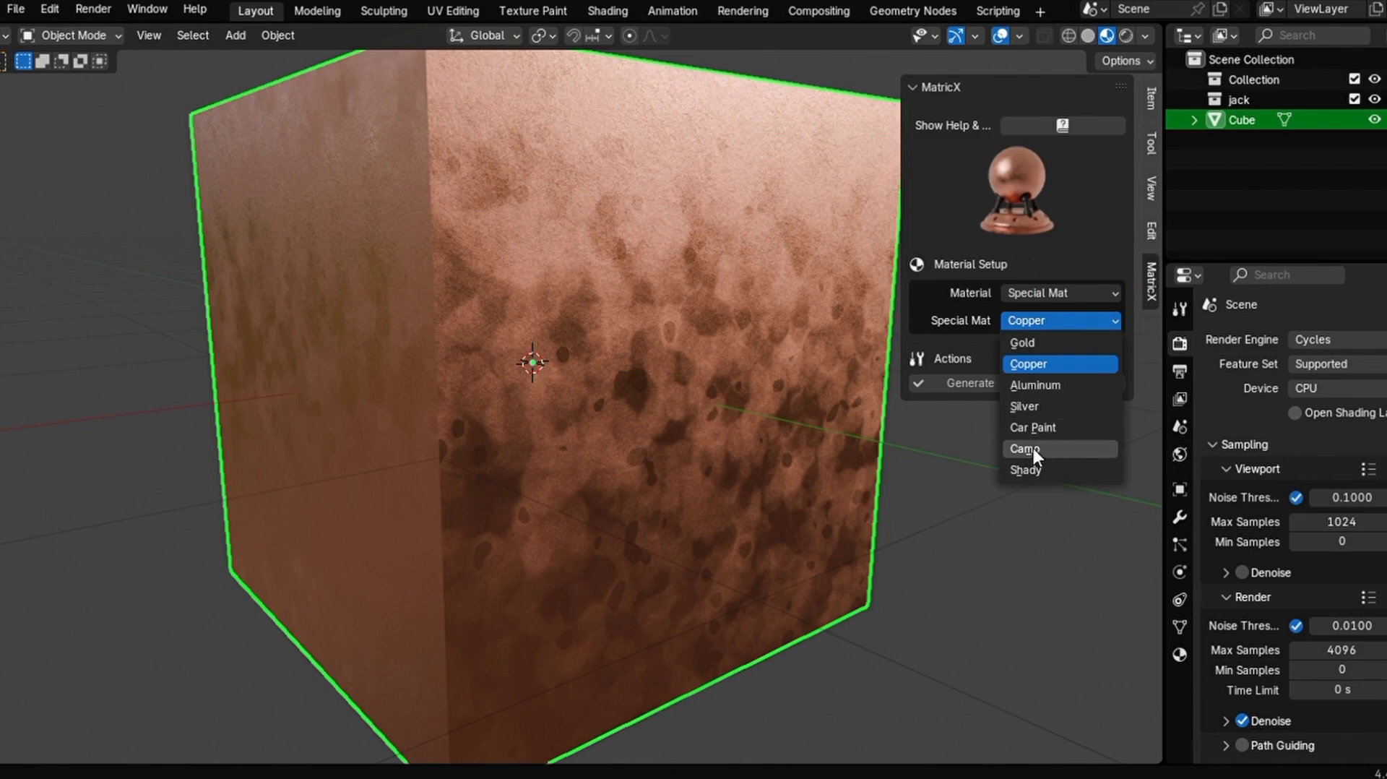
pyautogui.click(1054, 472)
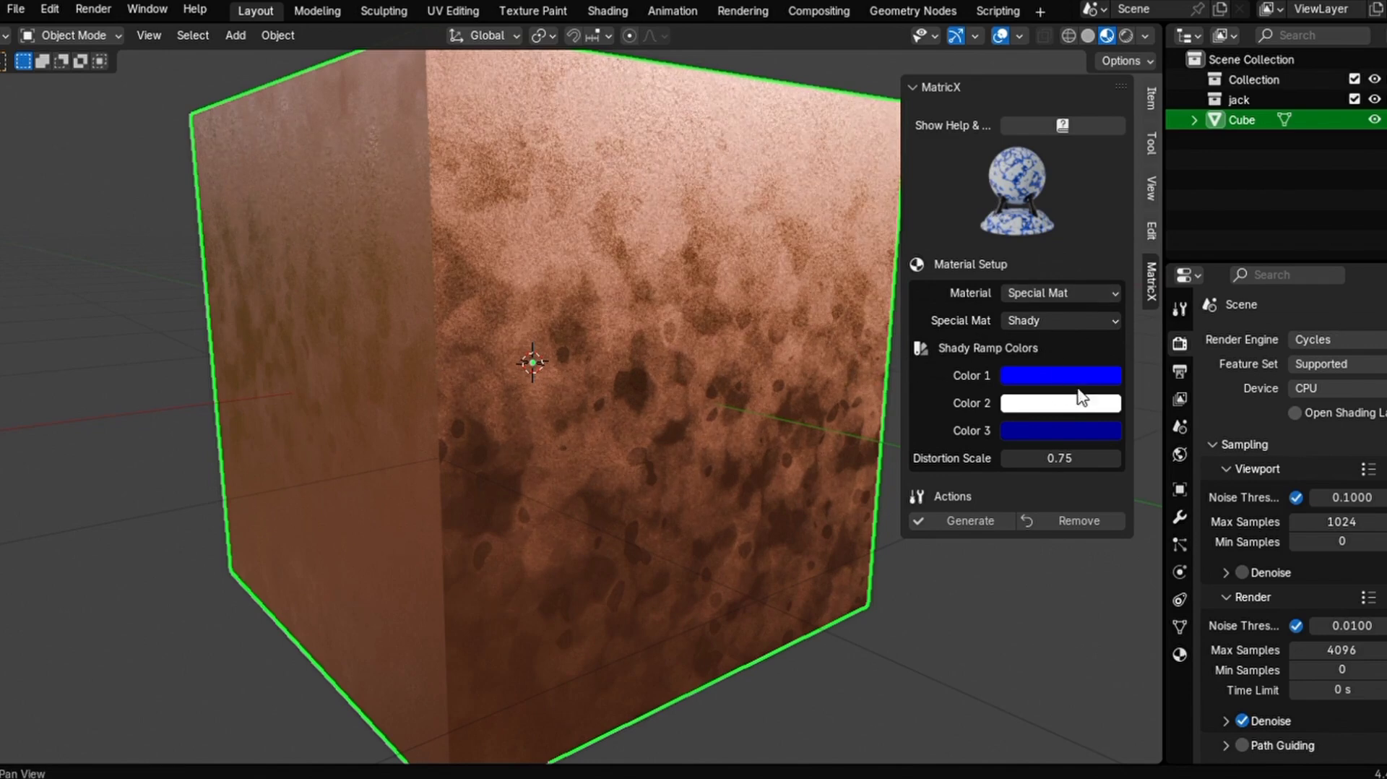
pyautogui.click(1047, 372)
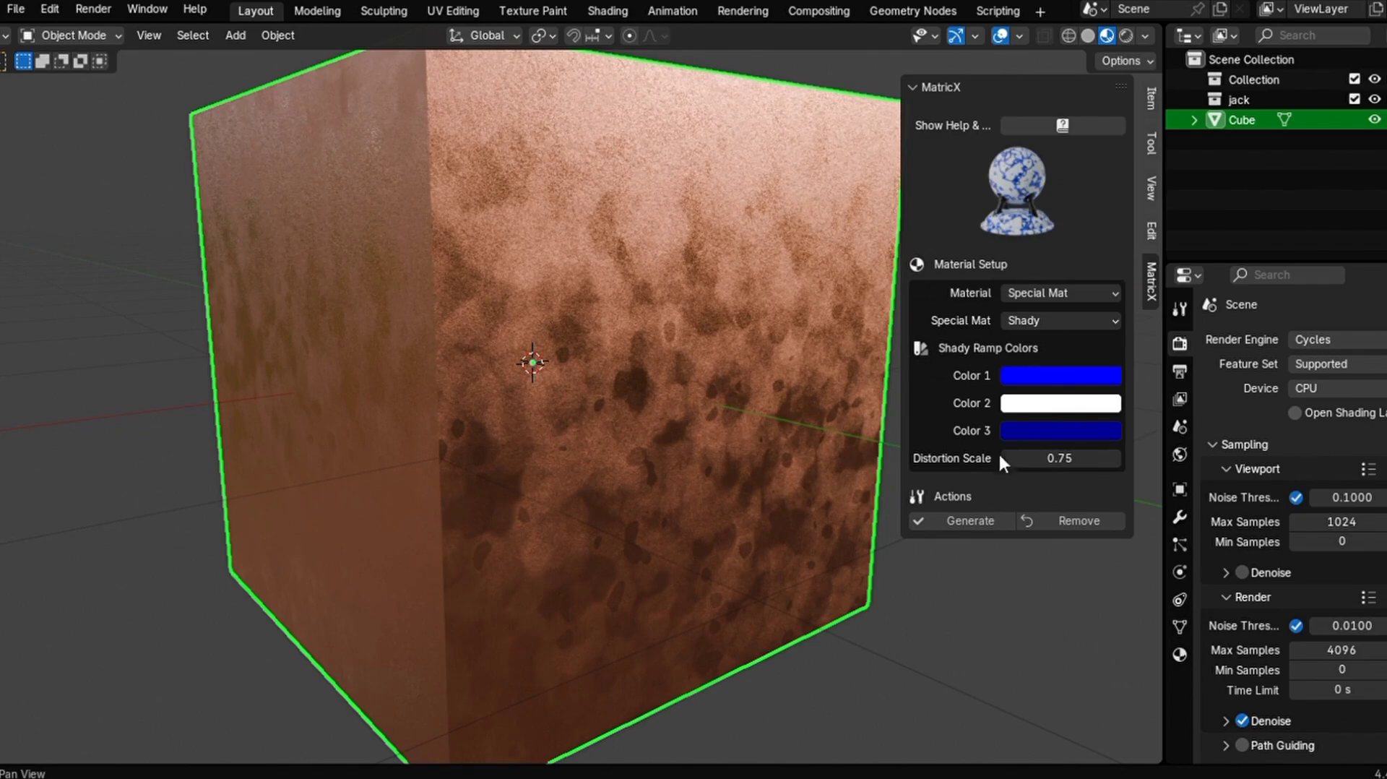
pyautogui.click(957, 520)
pyautogui.scroll(-2, 541, 396)
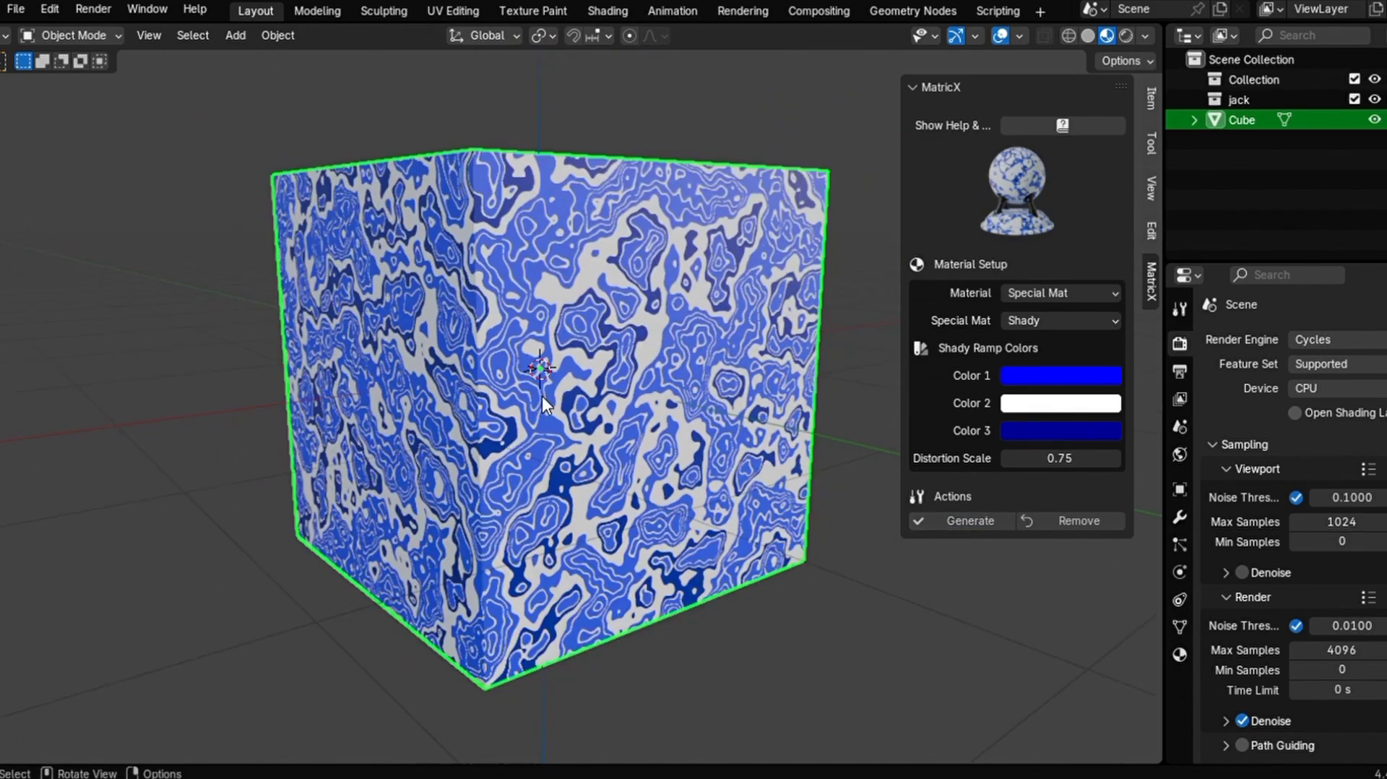
pyautogui.moveTo(590, 321); pyautogui.dragTo(590, 320, button='middle')
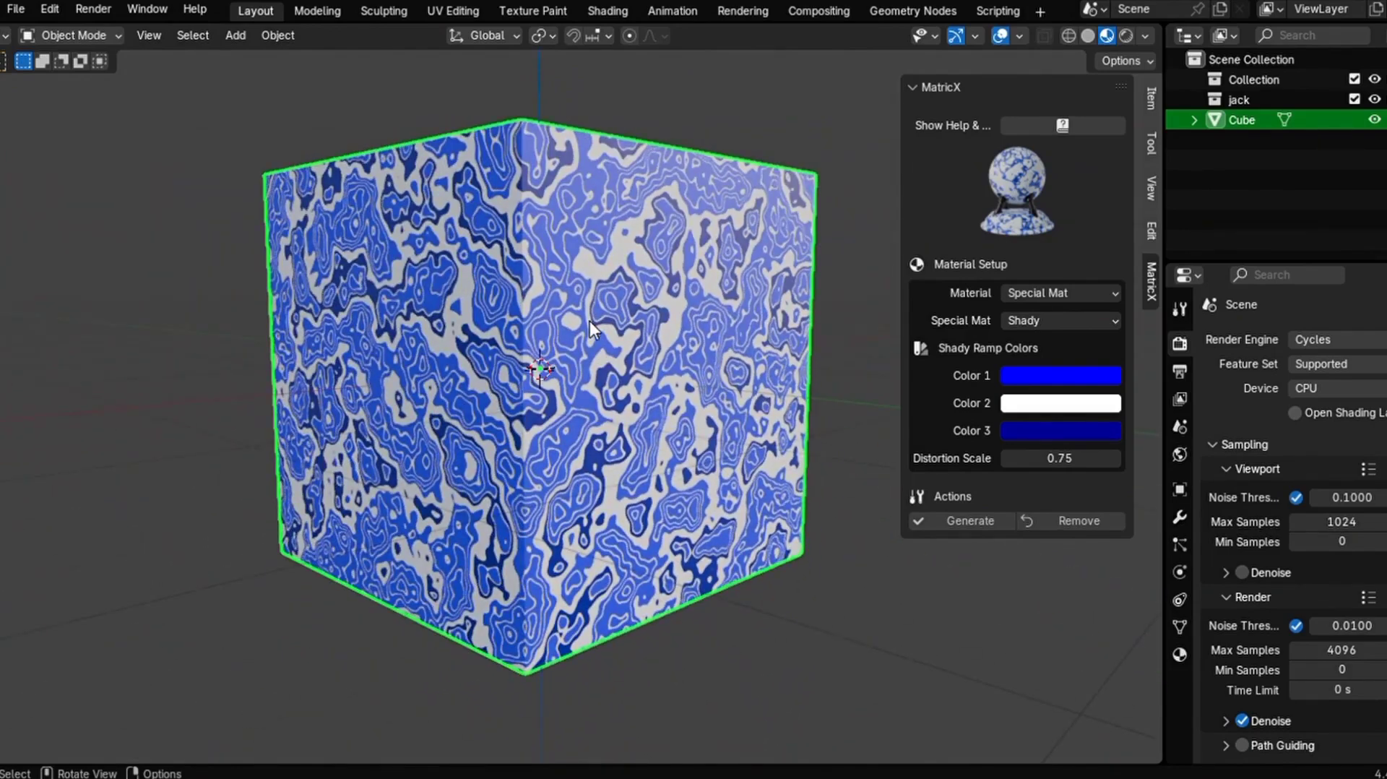
# - Set the Shady ramp colors to white, dark blue and bright blue, and regenerate the cube's material
pyautogui.click(1061, 402)
pyautogui.moveTo(1177, 133)
pyautogui.mouseDown()
pyautogui.moveTo(1129, 136)
pyautogui.moveTo(1177, 123)
pyautogui.mouseUp()
pyautogui.click(1129, 135)
pyautogui.click(1052, 429)
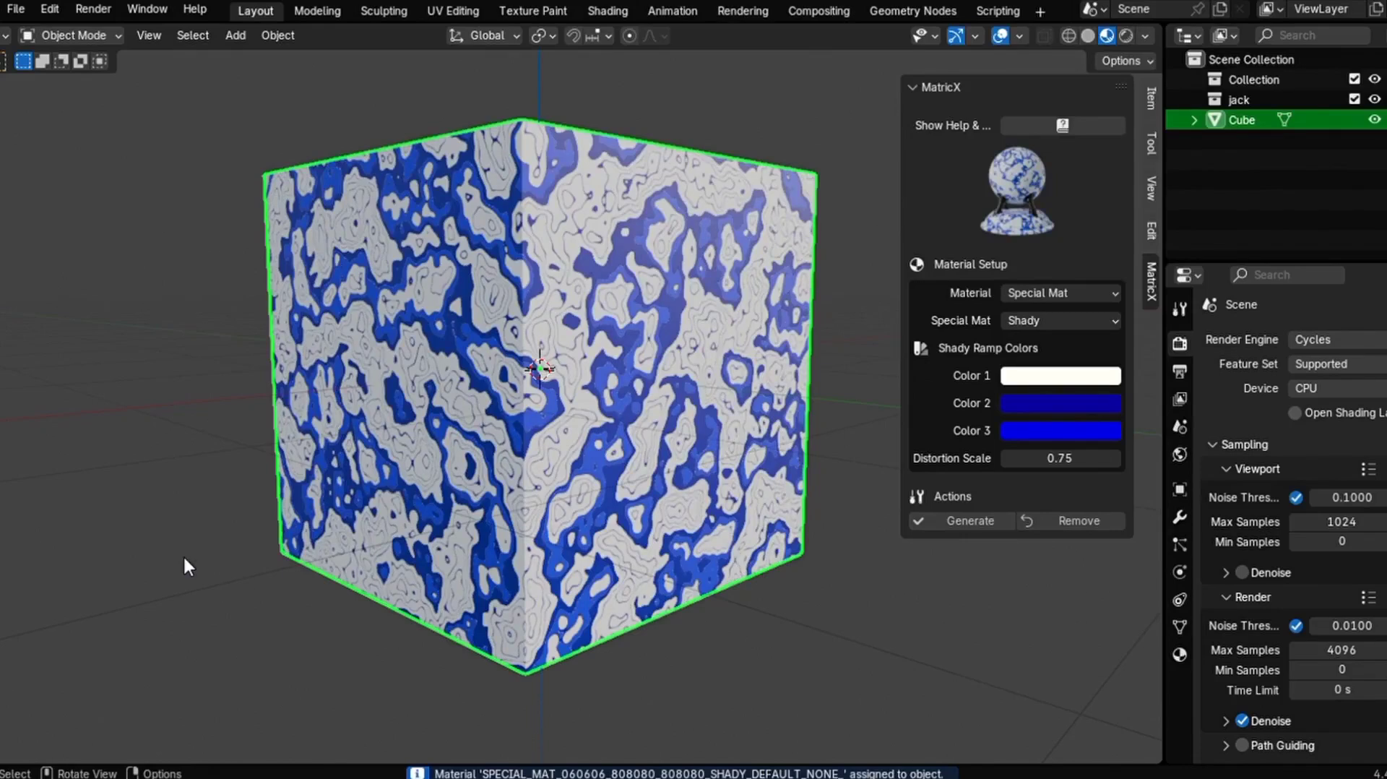
# - Look through the MatricX Plastic settings, including its imperfection types, and the Wood material settings
pyautogui.click(1056, 288)
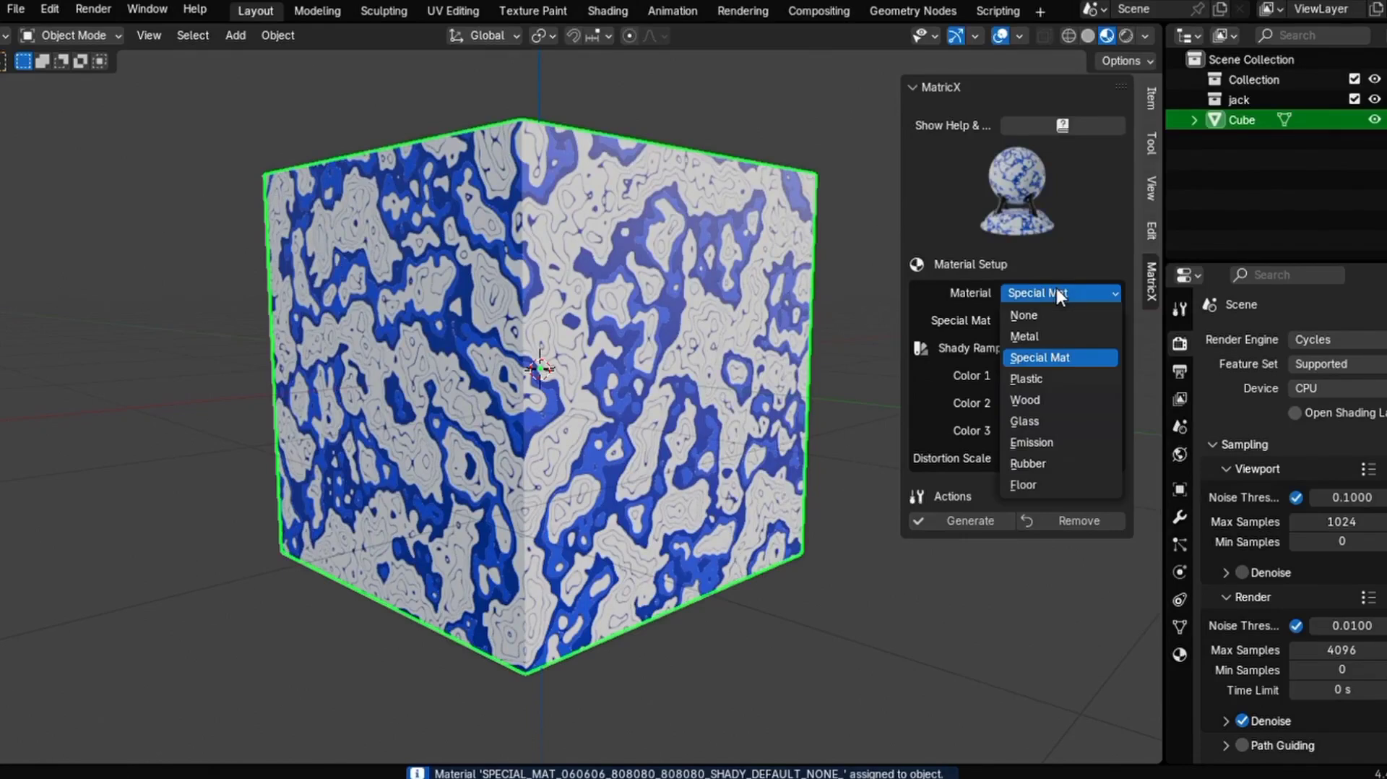
pyautogui.click(1046, 377)
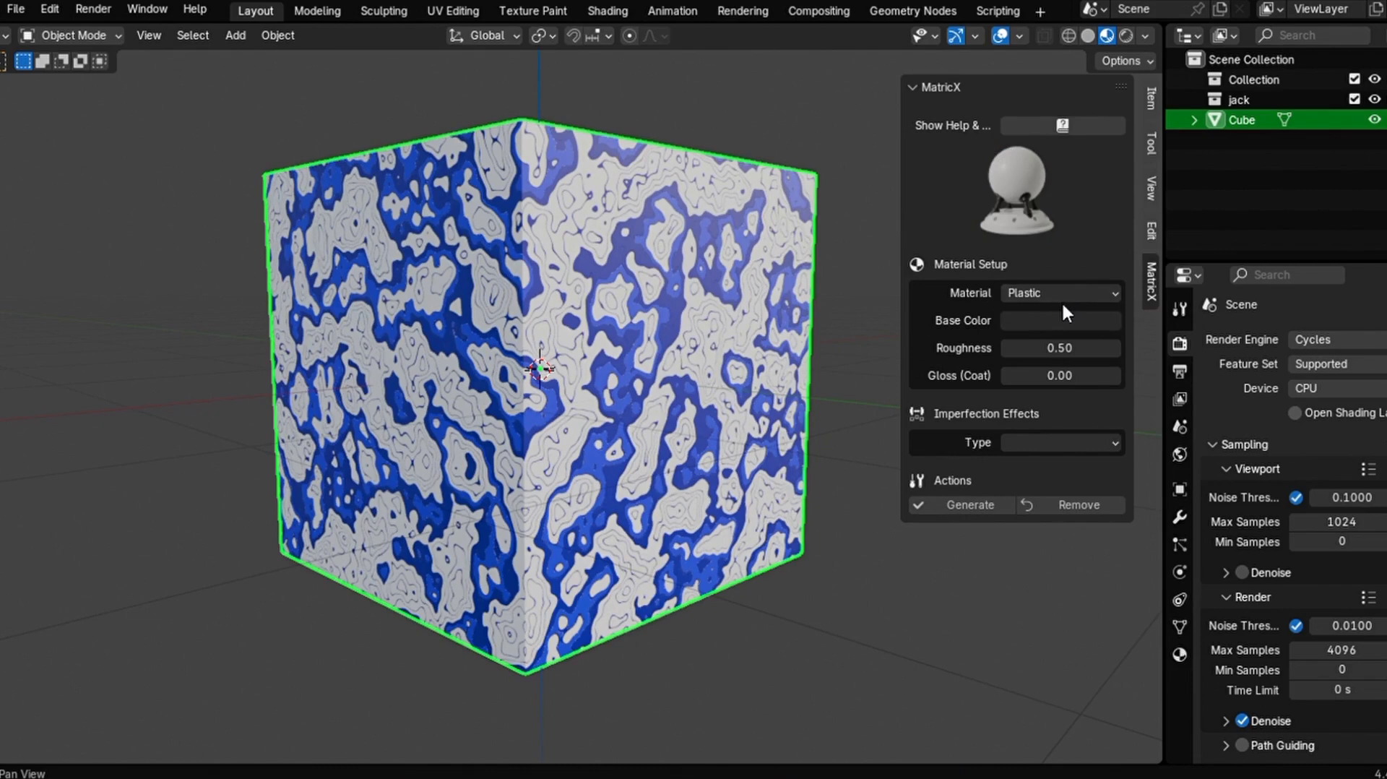
pyautogui.click(1042, 444)
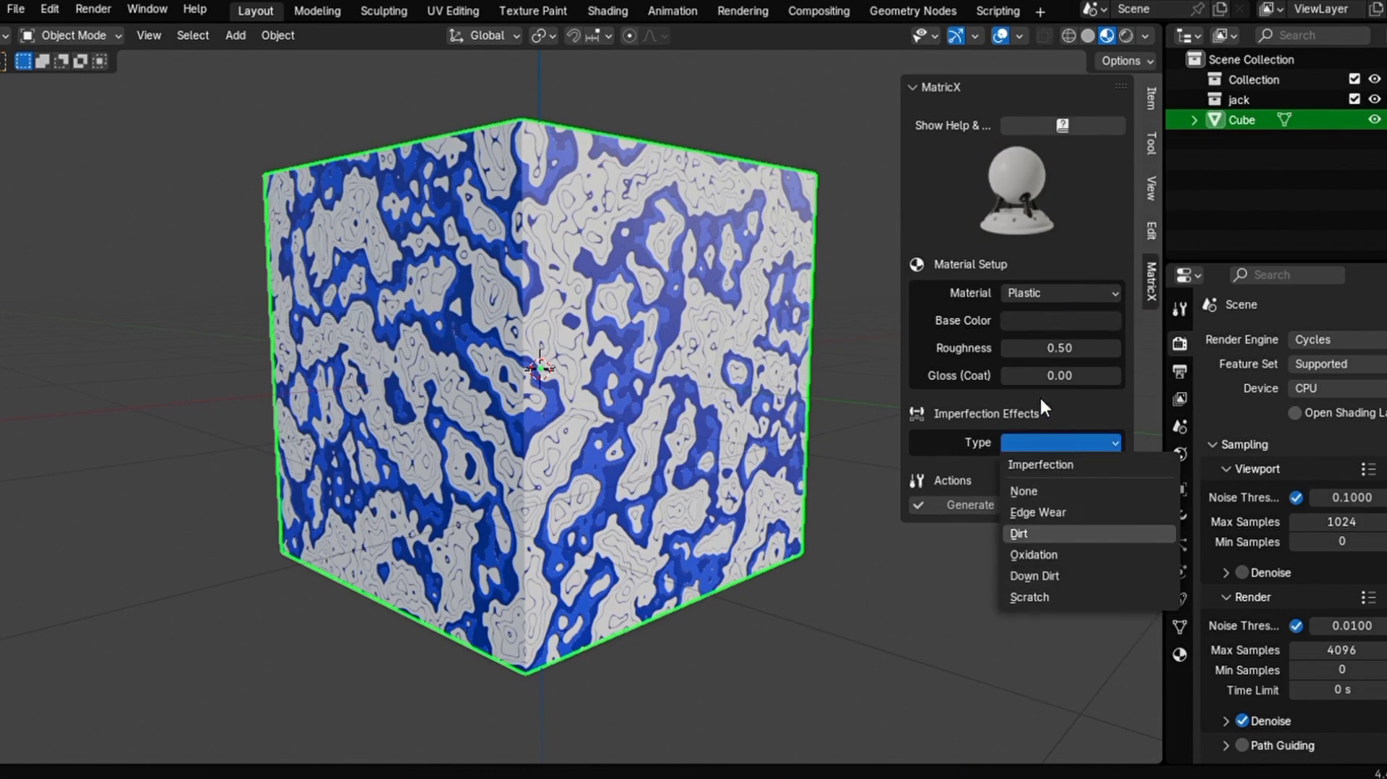
pyautogui.click(1039, 443)
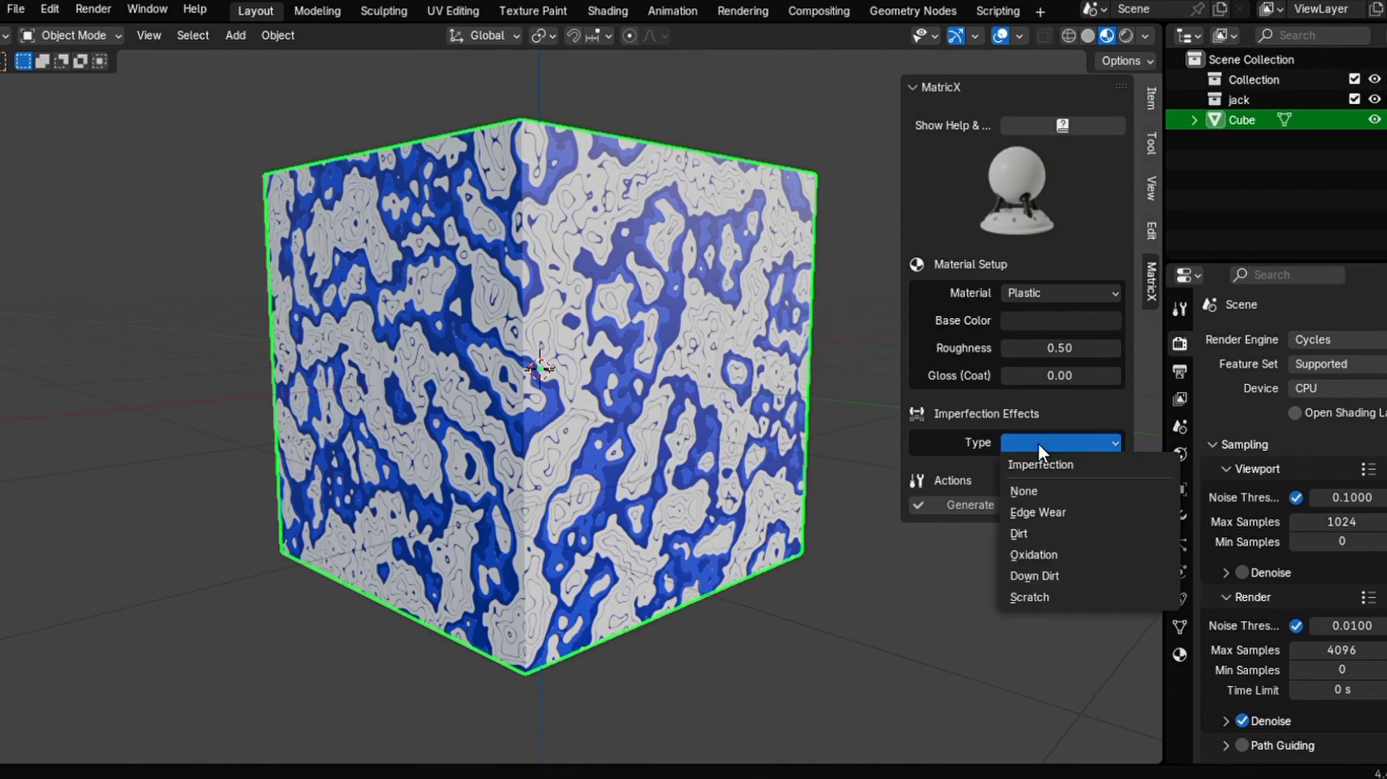
pyautogui.click(1028, 302)
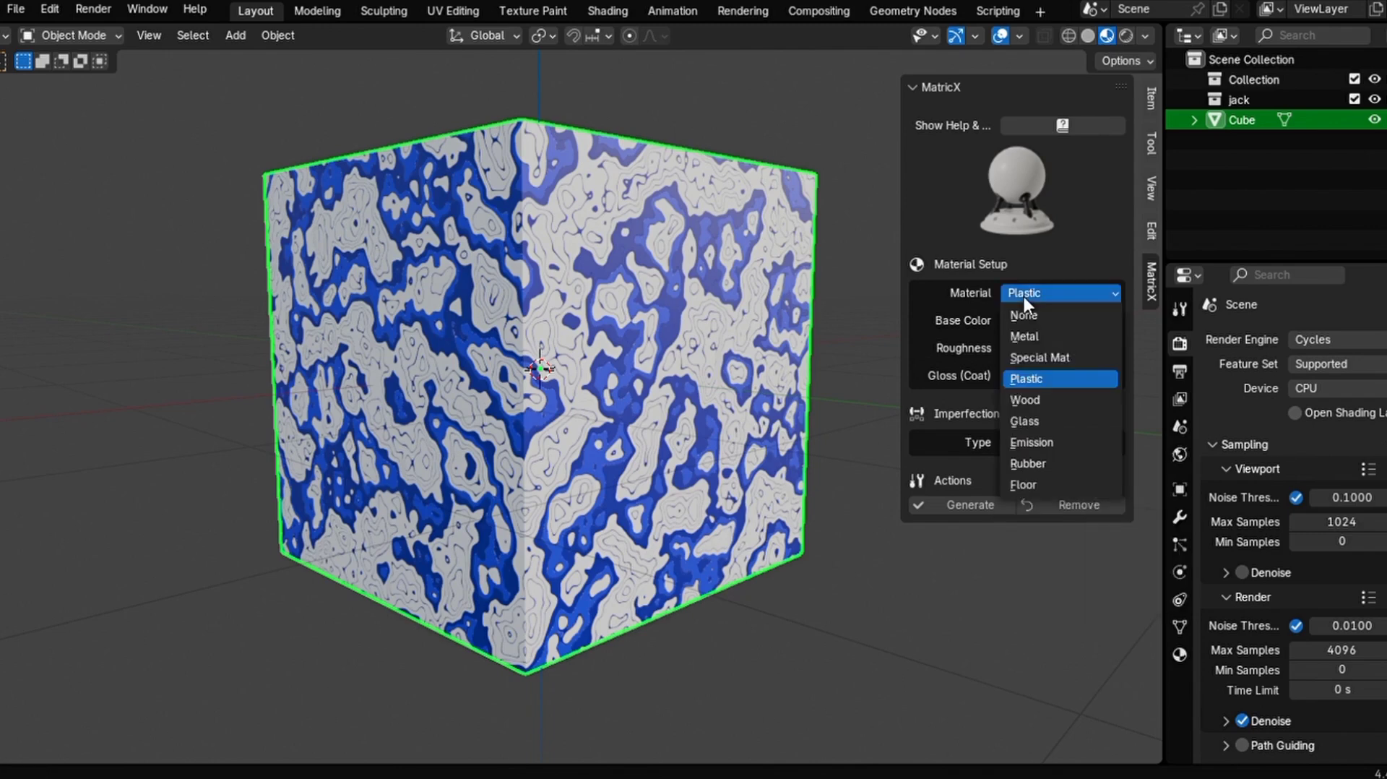
pyautogui.click(1025, 400)
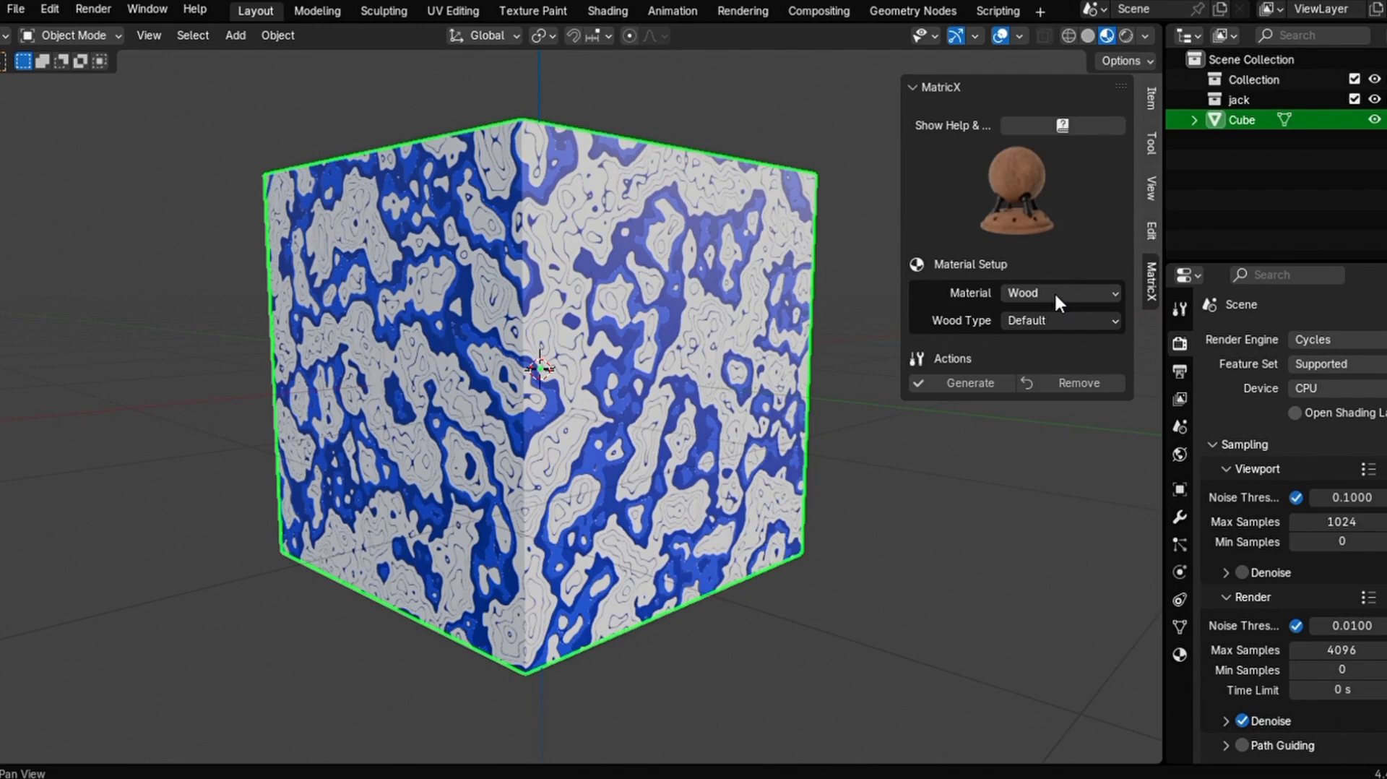
# - Change the material to Glass and generate it on the cube with its default white base color
pyautogui.click(1055, 292)
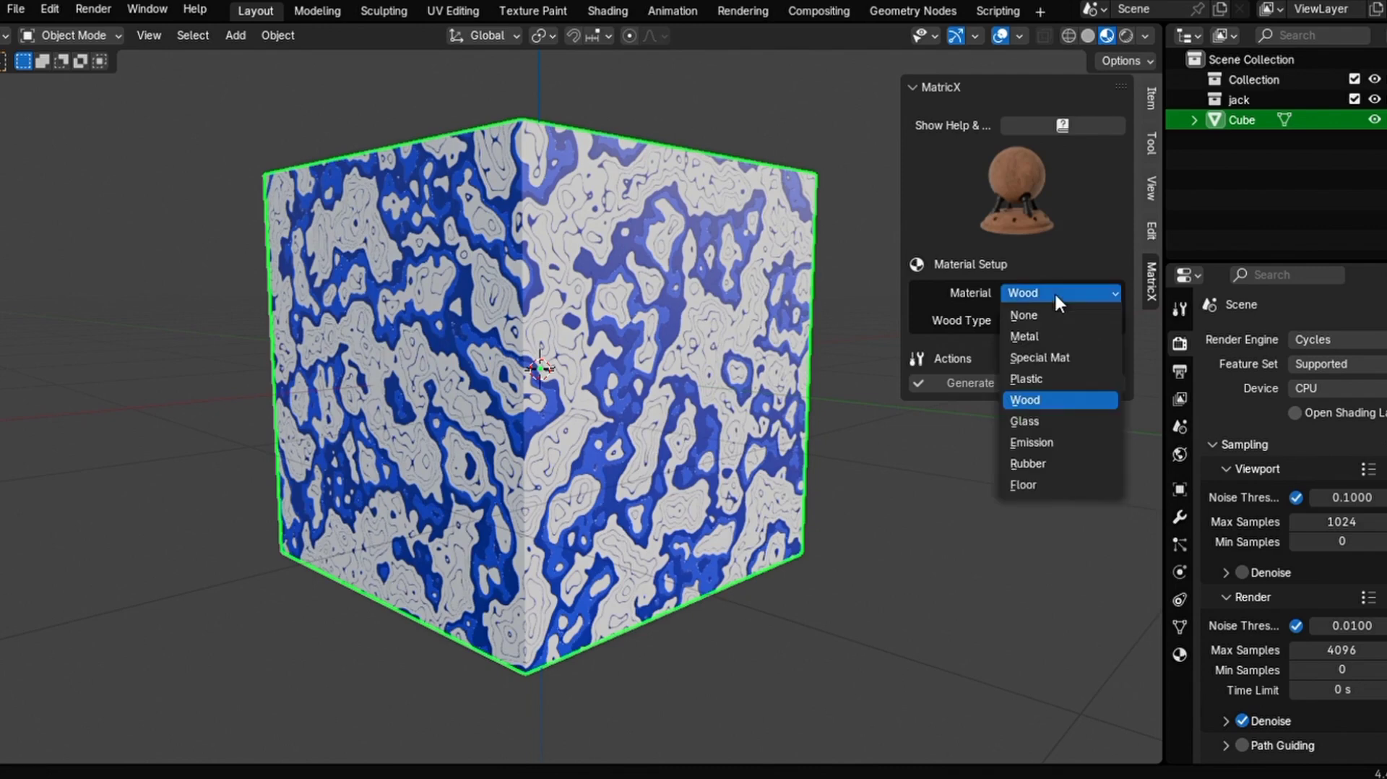
pyautogui.click(1064, 420)
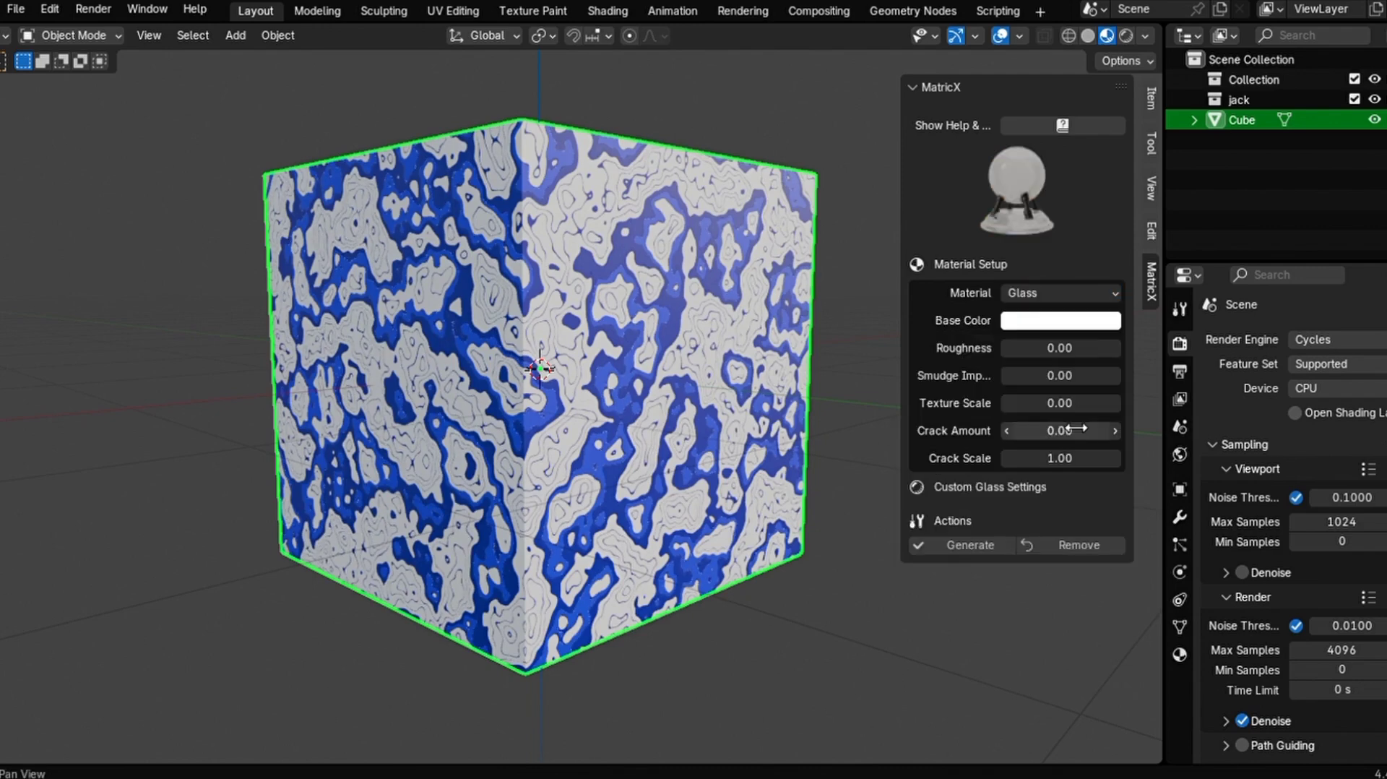
pyautogui.moveTo(1065, 403)
pyautogui.mouseDown()
pyautogui.moveTo(1076, 402)
pyautogui.moveTo(1065, 402)
pyautogui.mouseUp()
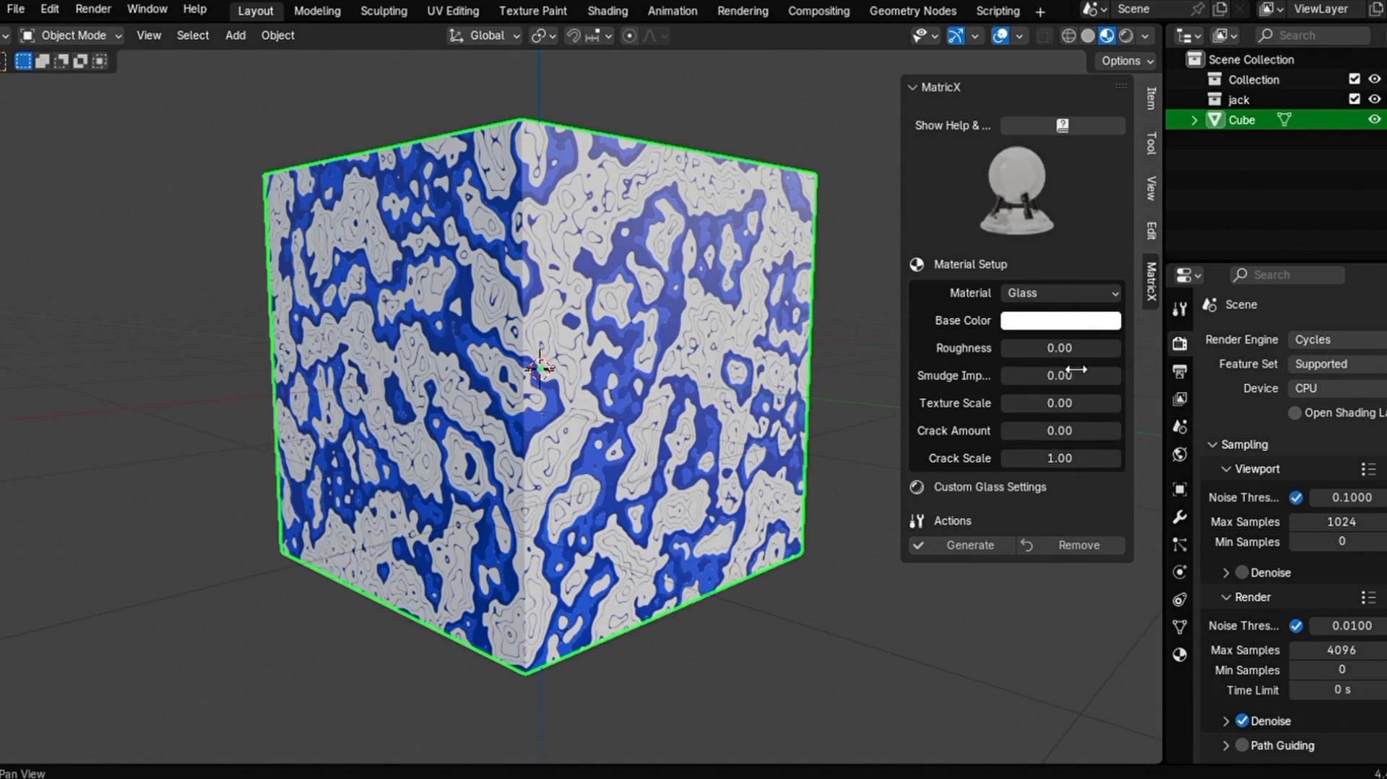
pyautogui.press('KP_2')
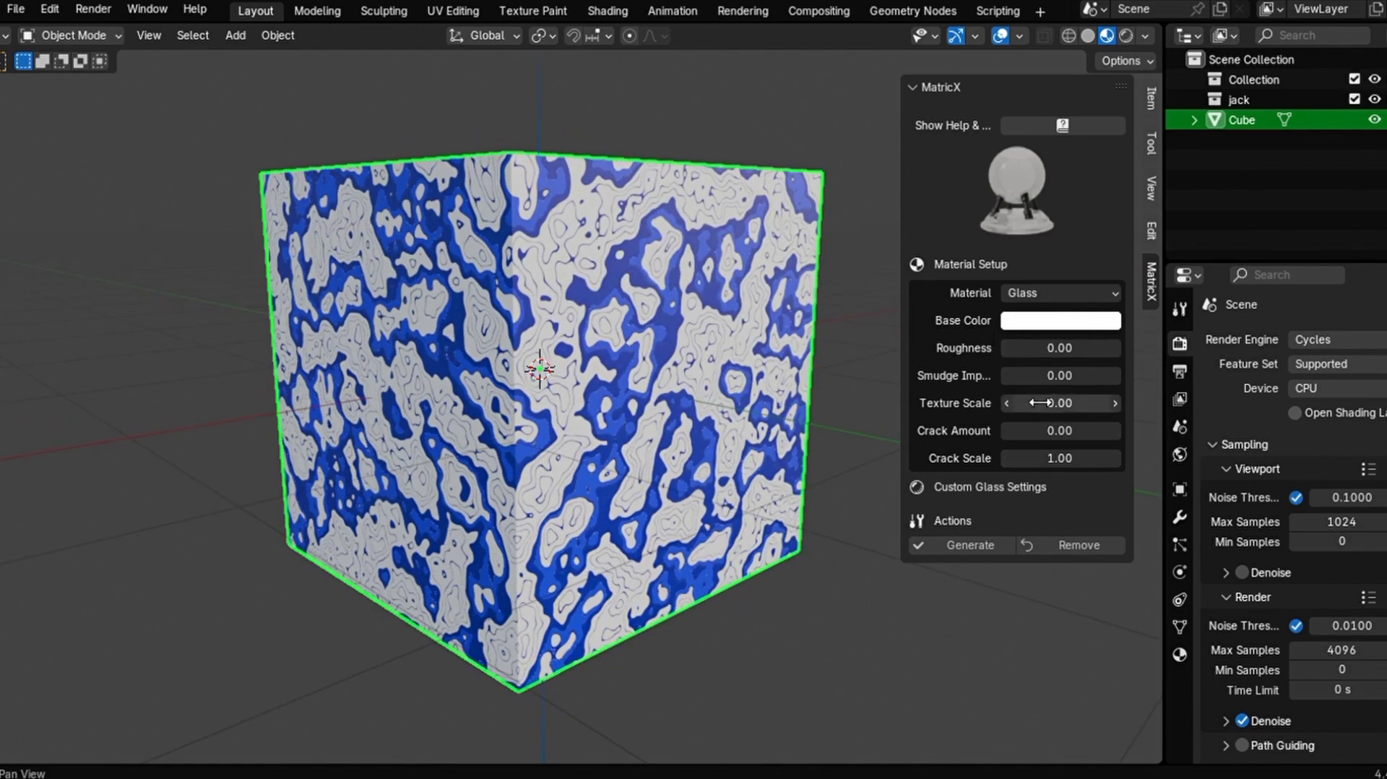
pyautogui.click(976, 544)
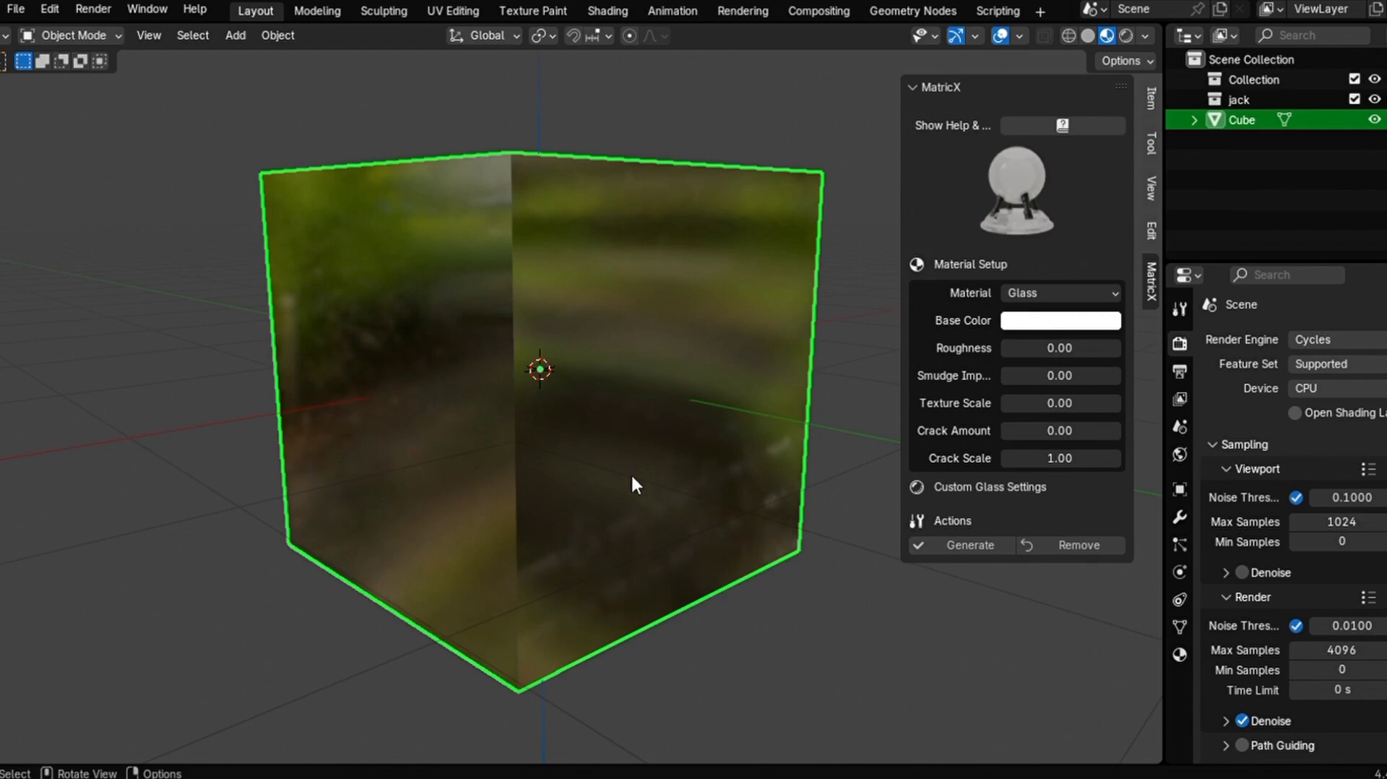
# - Set the glass material's smudge imperfection to 0.6
pyautogui.scroll(2, 631, 484)
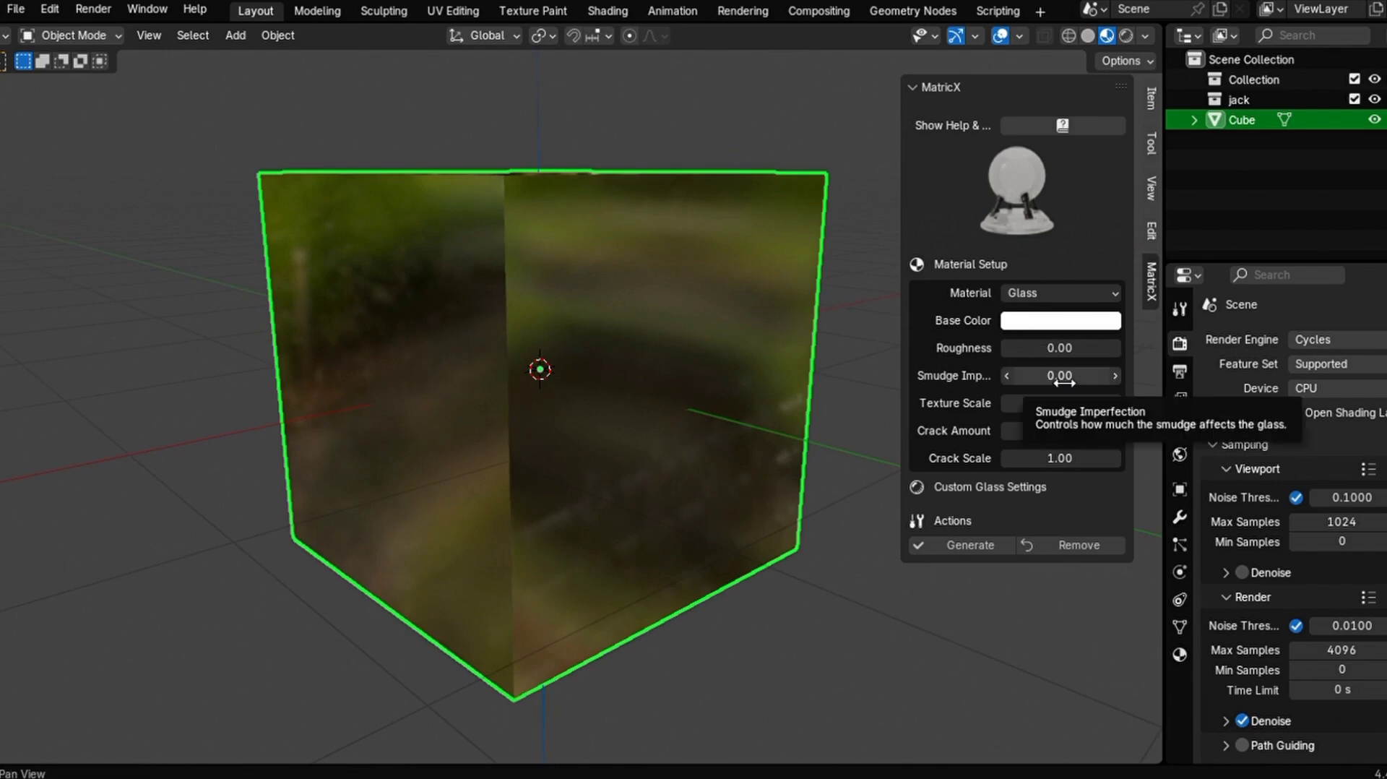
pyautogui.click(1100, 379)
pyautogui.write('0.6')
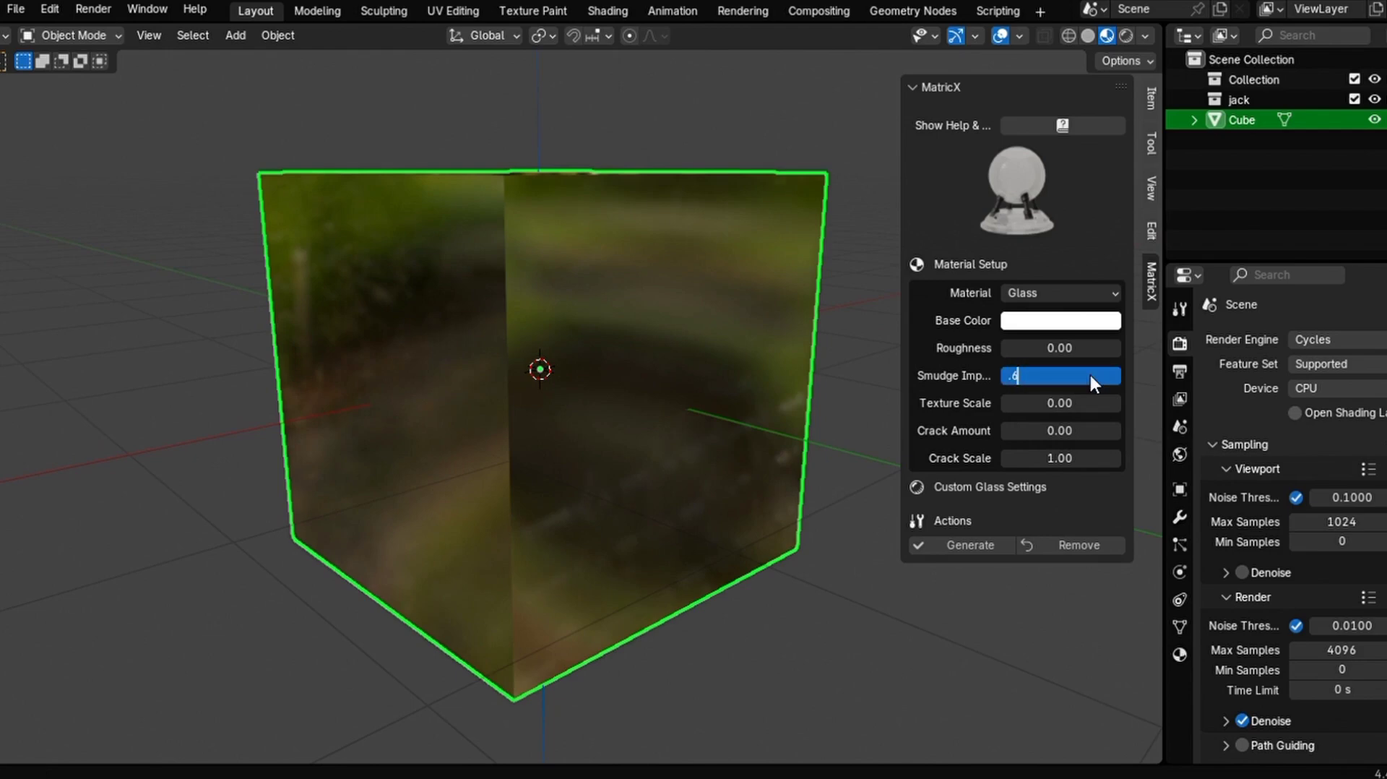
pyautogui.press('Return')
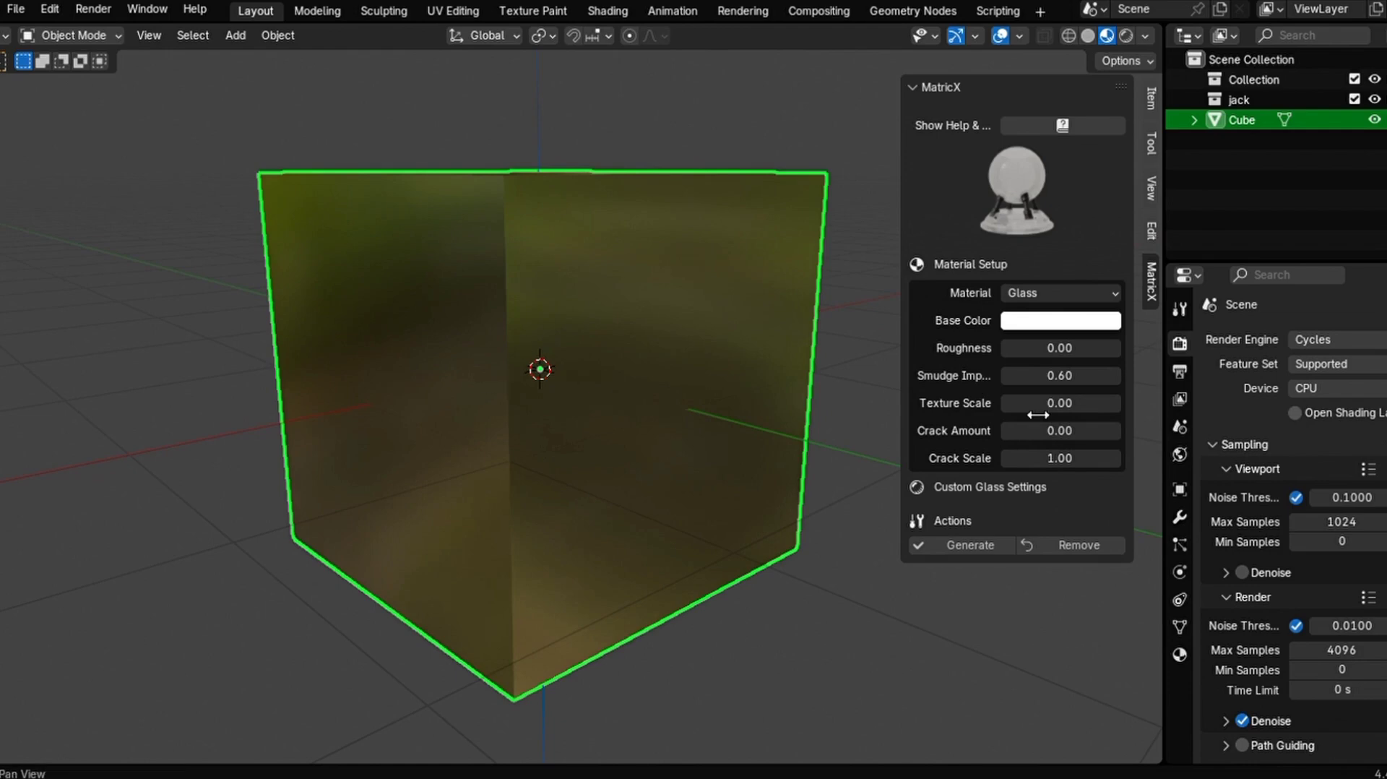
# - Try a texture scale of 0.6 for the glass smudges, and settle on 0.10
pyautogui.click(1081, 408)
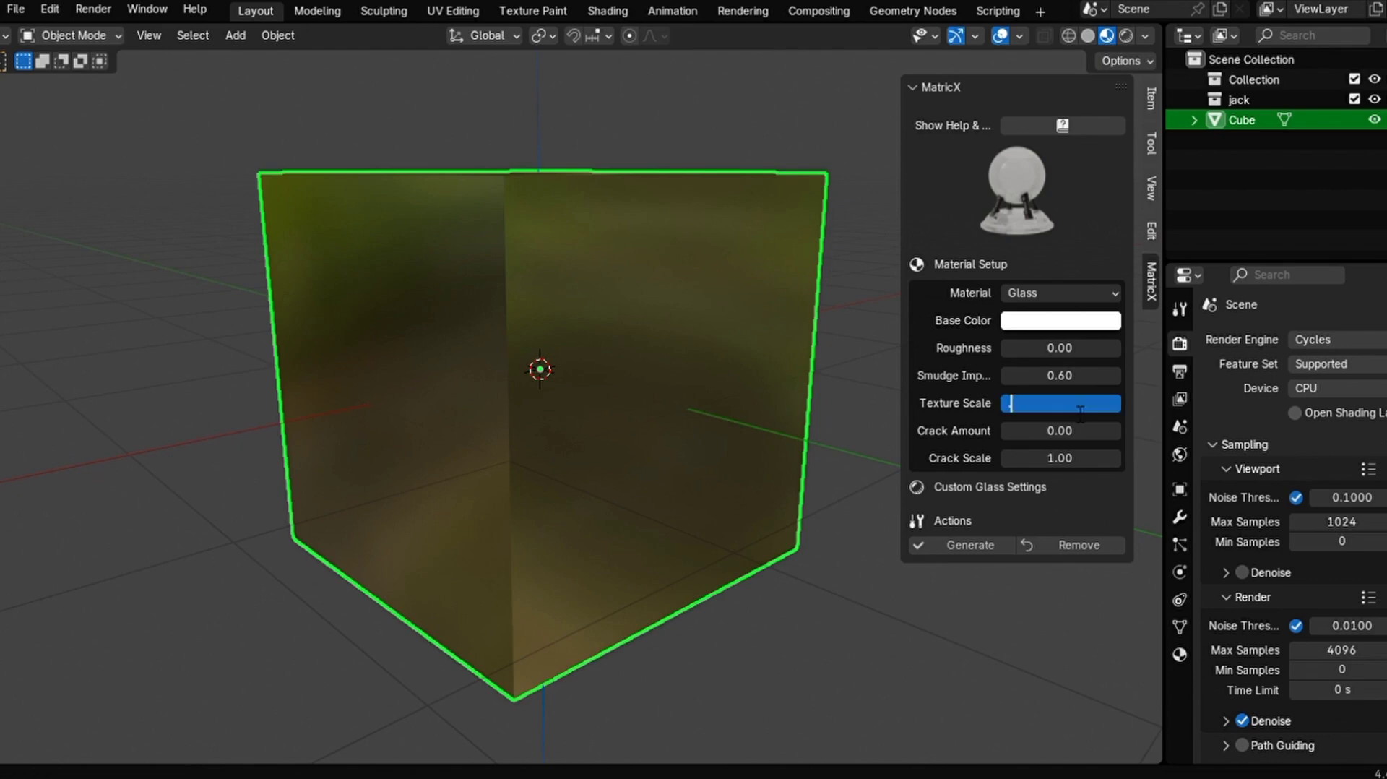
pyautogui.write('.6')
pyautogui.press('Return')
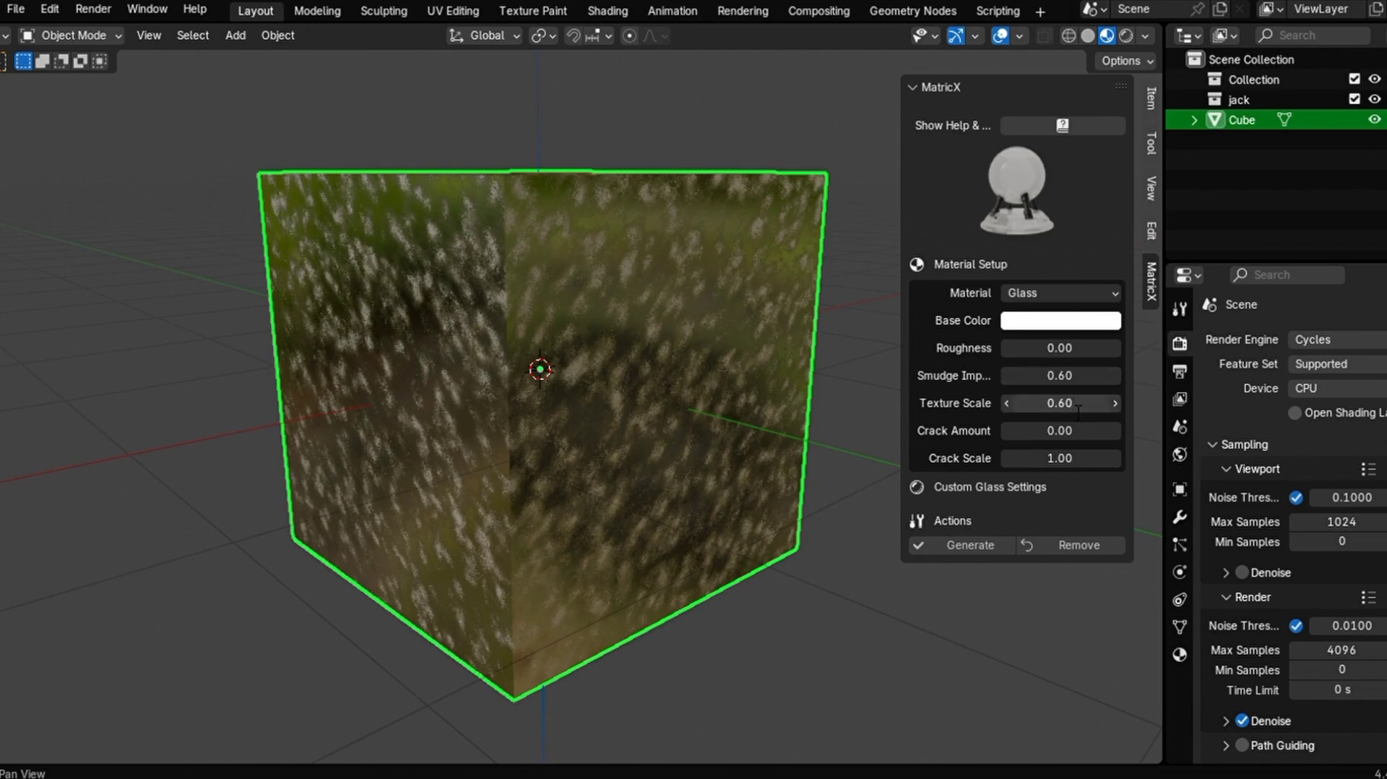
pyautogui.click(1078, 411)
pyautogui.write('.01')
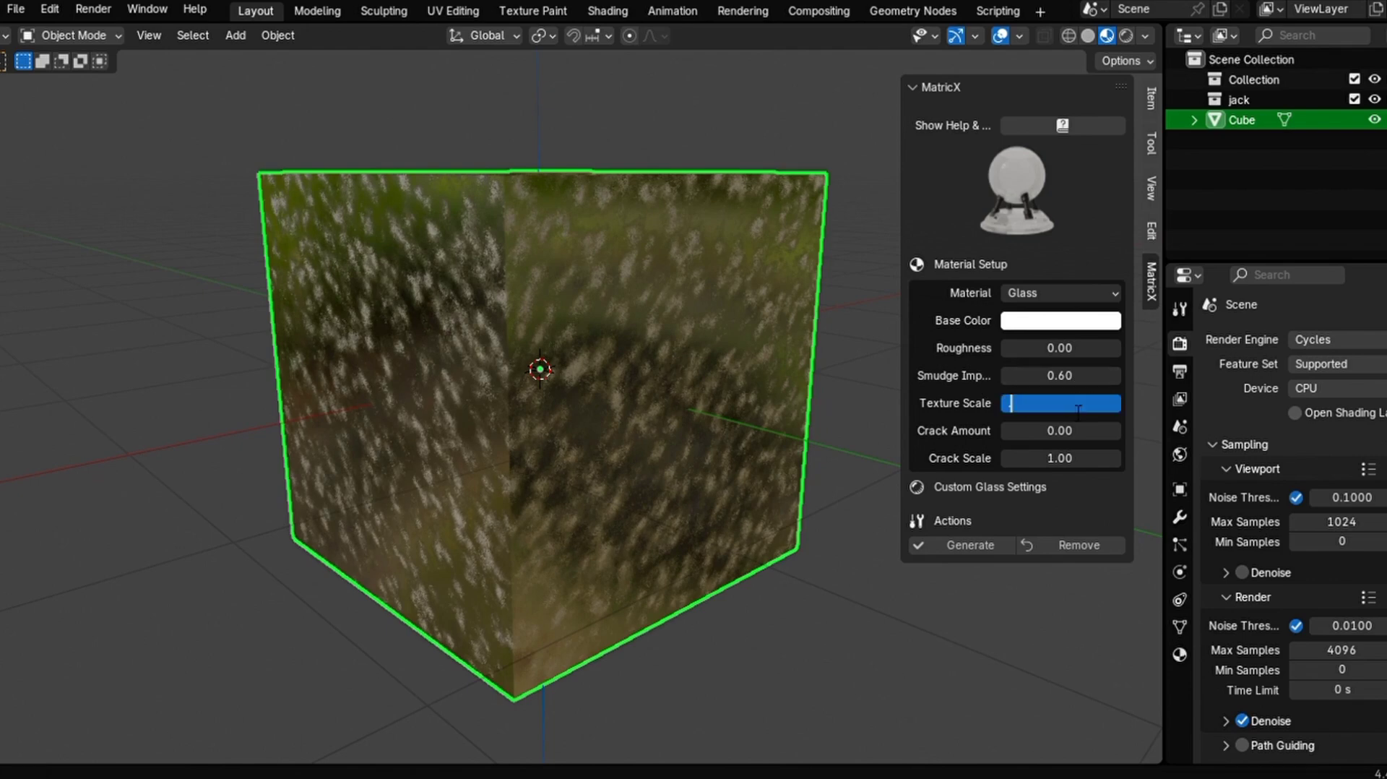
pyautogui.press('Return')
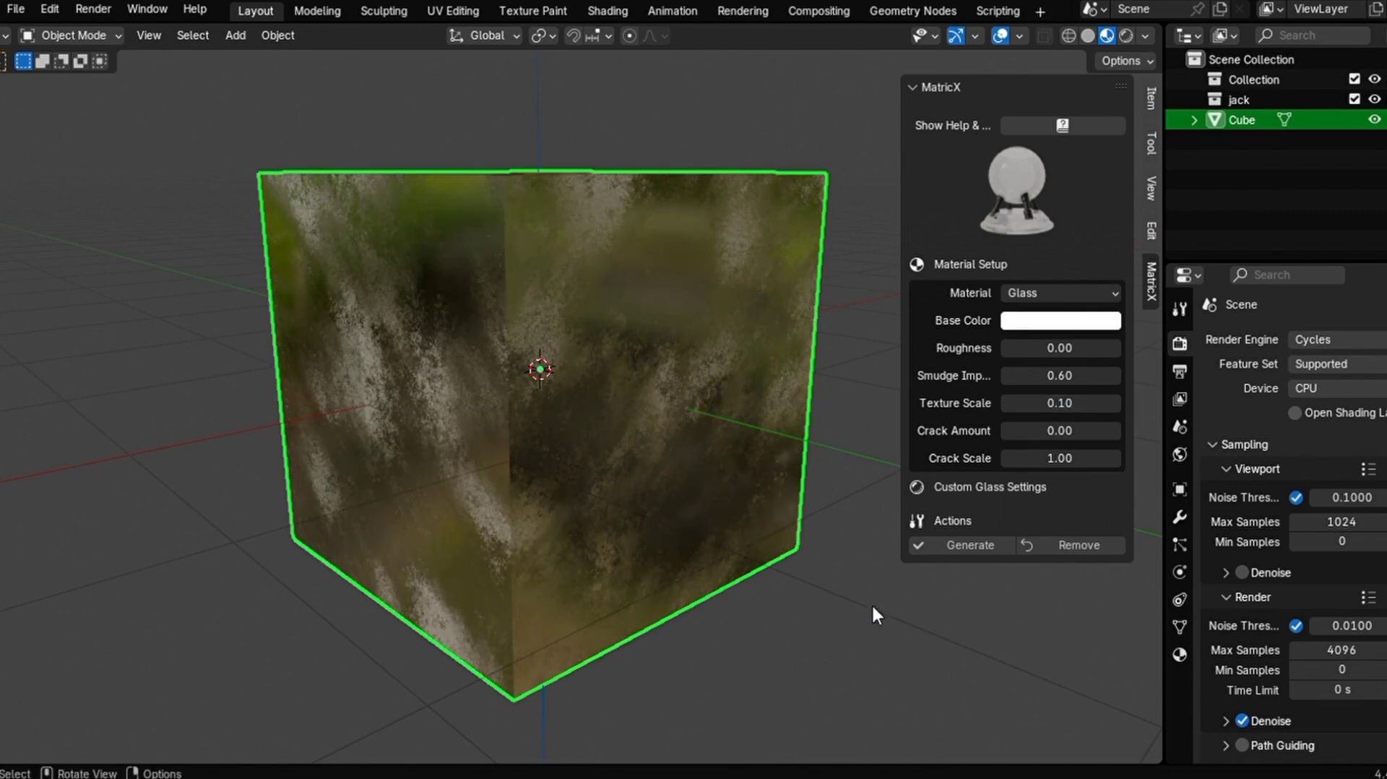
# - Set the glass material's crack amount to 0.04
pyautogui.click(1076, 432)
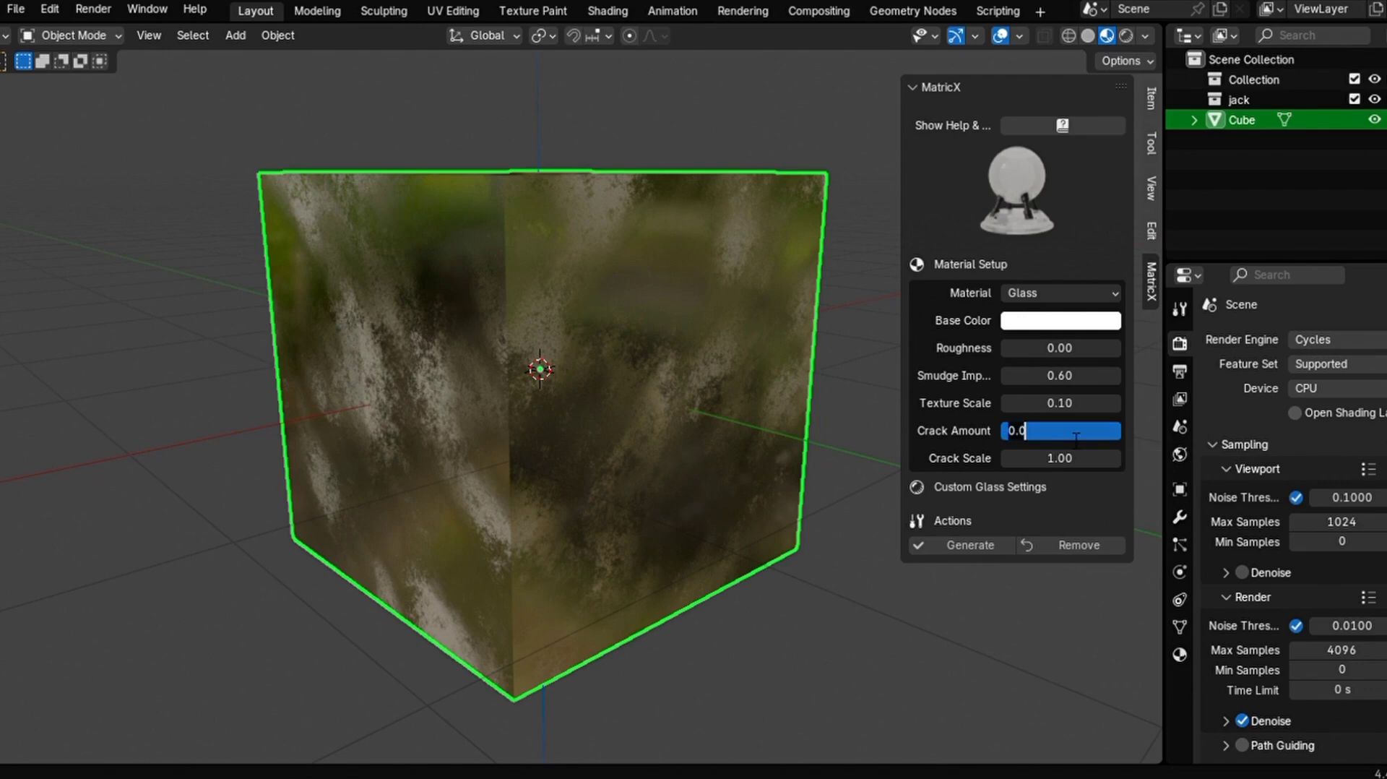
pyautogui.press('BackSpace')
pyautogui.write('.00')
pyautogui.press('BackSpace')
pyautogui.write('4')
pyautogui.press('Return')
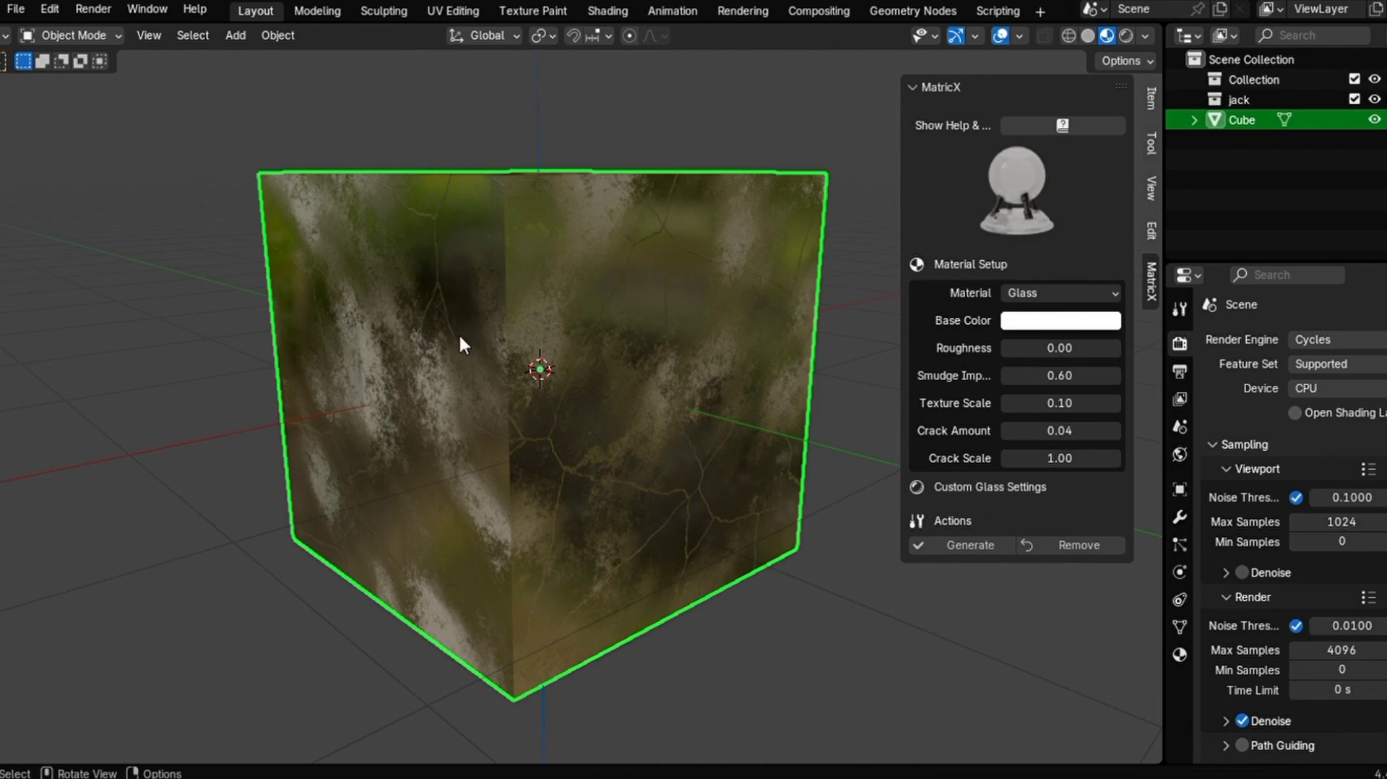
# - Examine the Floor material's Grid Floor settings and the remaining material types
pyautogui.click(1051, 290)
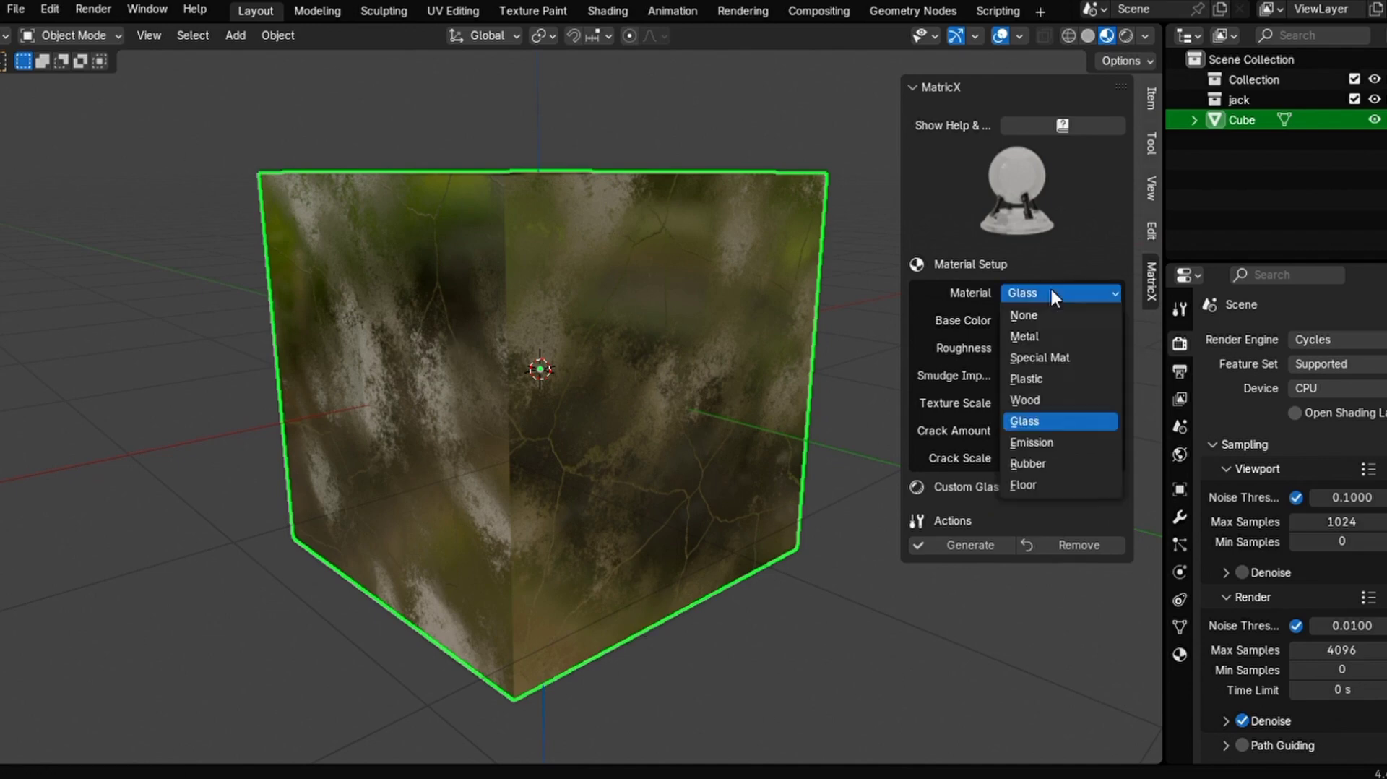
pyautogui.click(1041, 483)
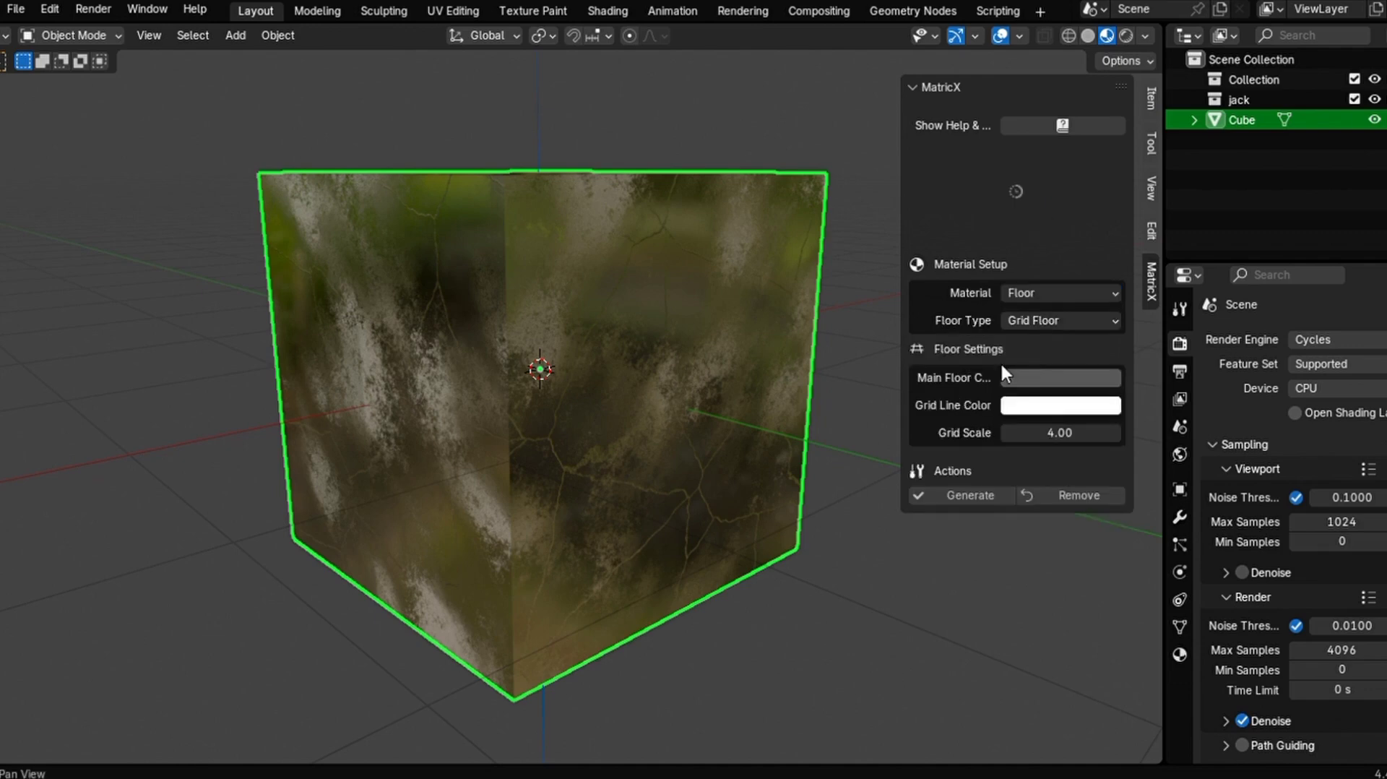
pyautogui.click(1041, 292)
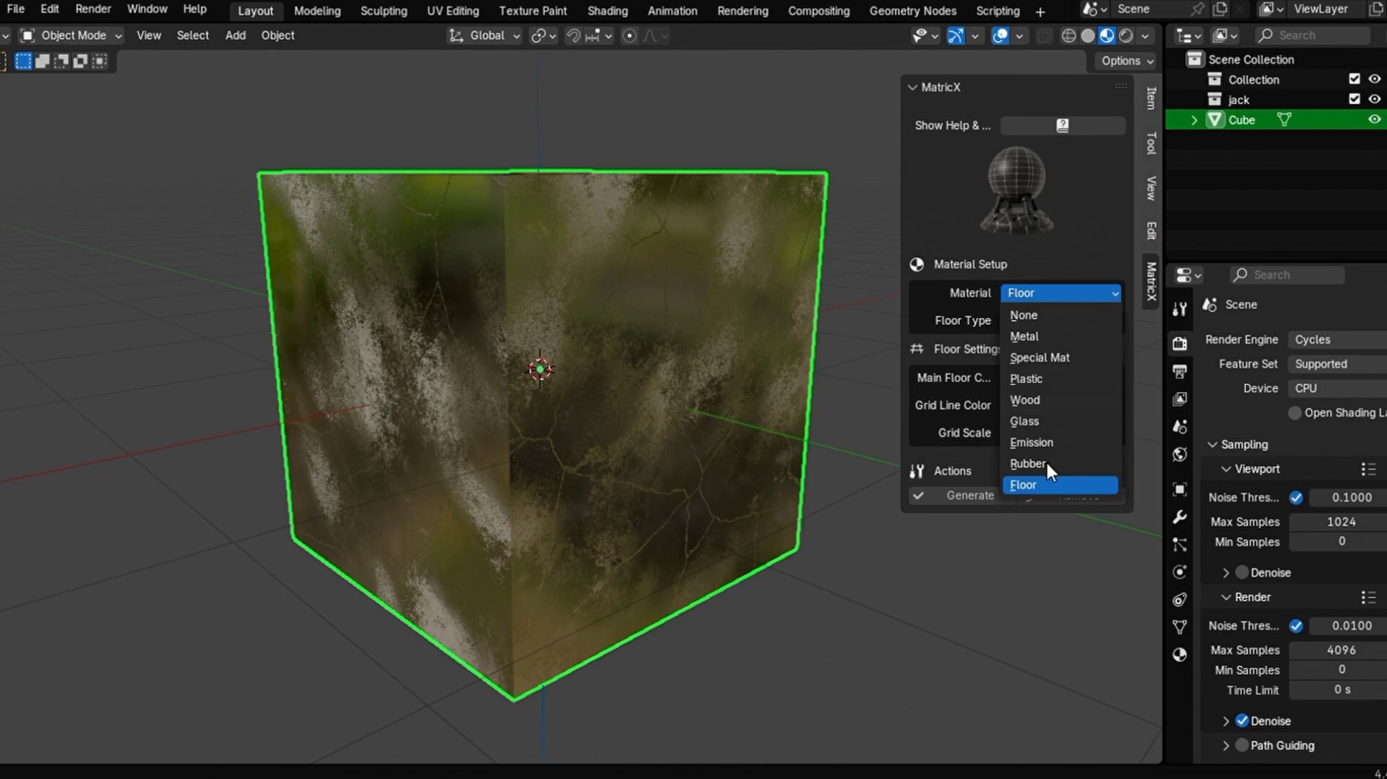
pyautogui.click(1045, 463)
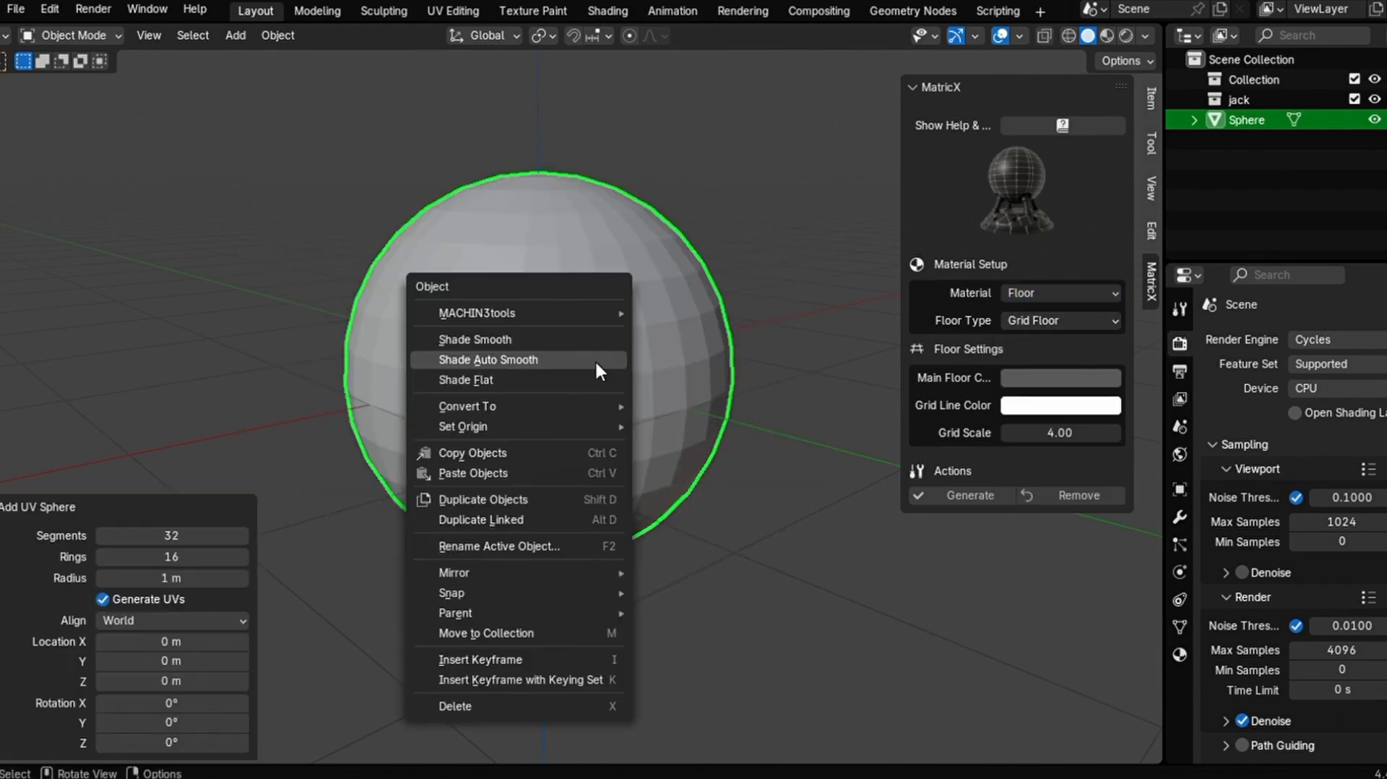
# - Apply Shade Auto Smooth to the new UV sphere and show it in material preview shading
pyautogui.click(595, 359)
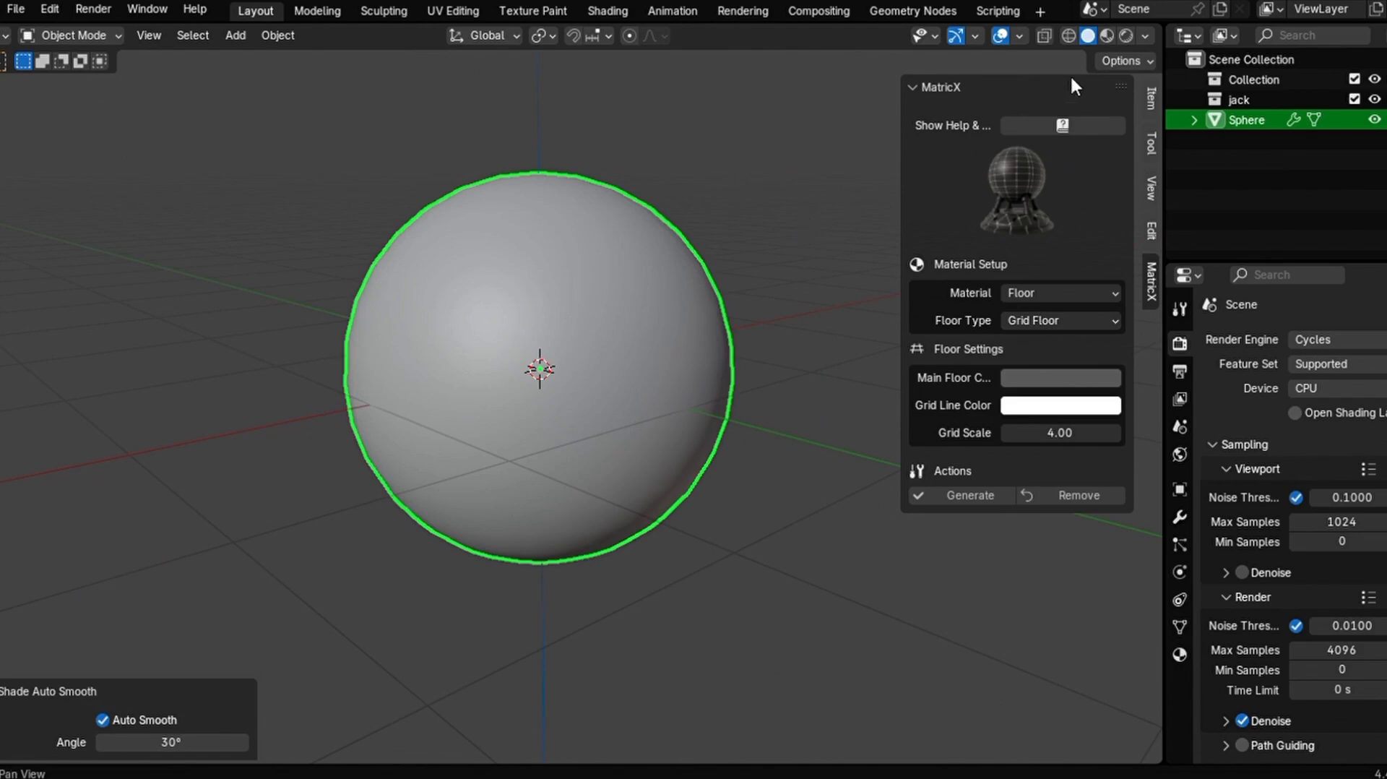
pyautogui.click(1106, 36)
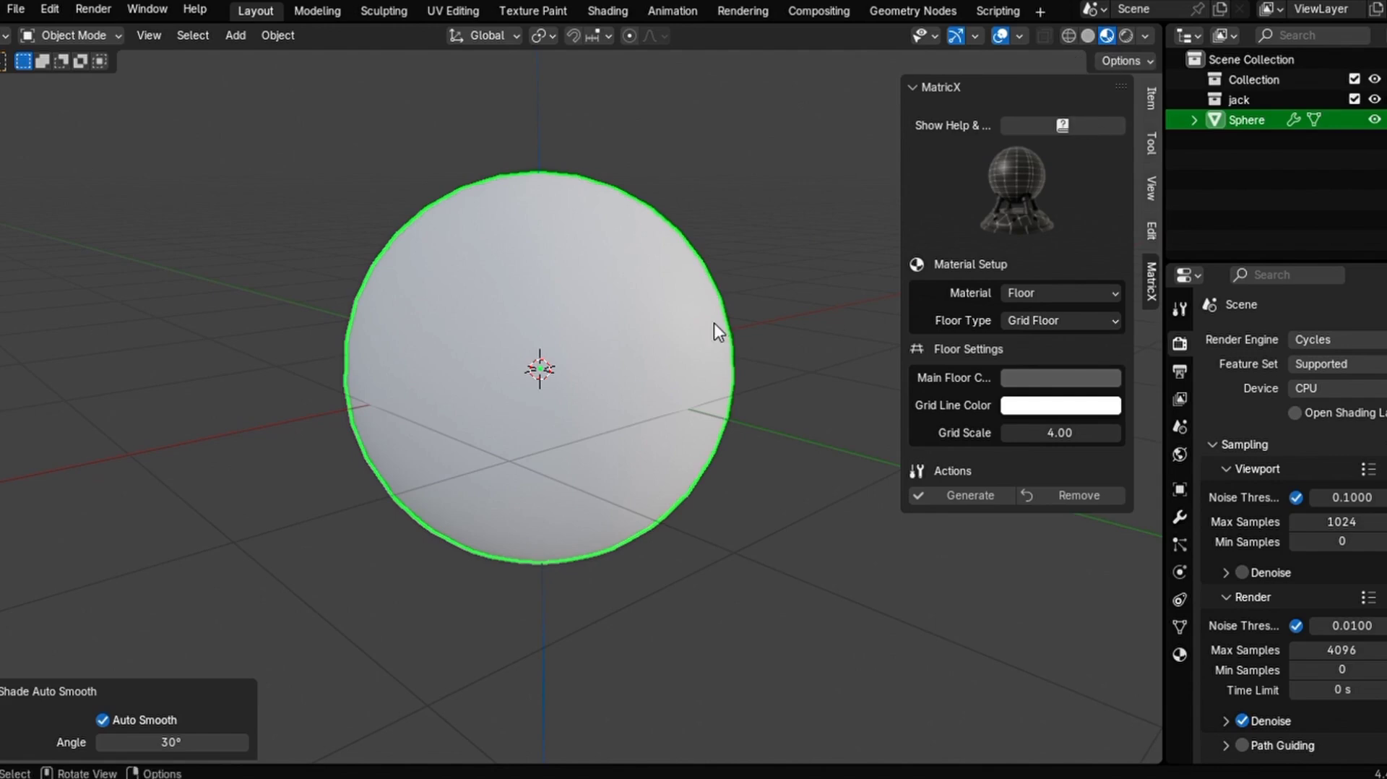
# - Choose the Plastic material, give it a saturated yellow base color, and generate it on the sphere
pyautogui.click(1078, 289)
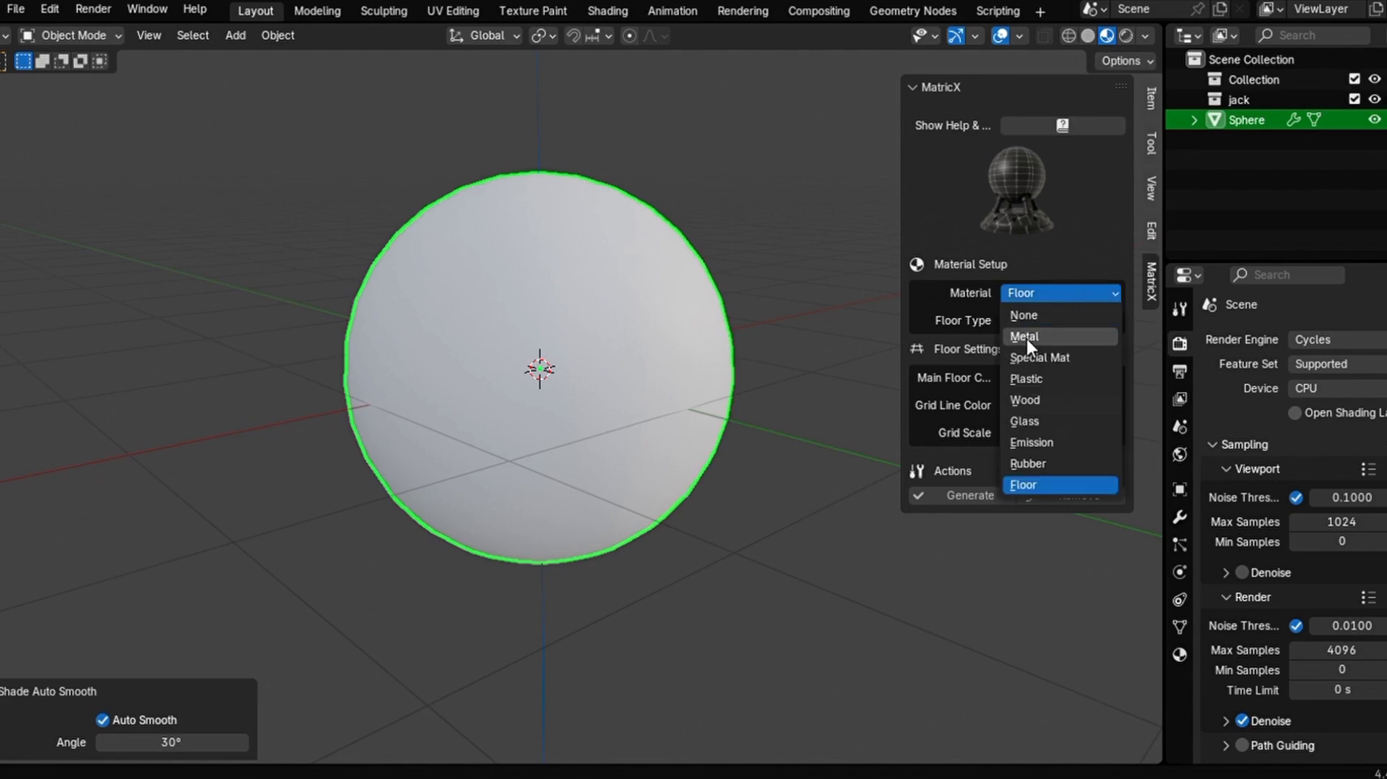
pyautogui.click(1020, 380)
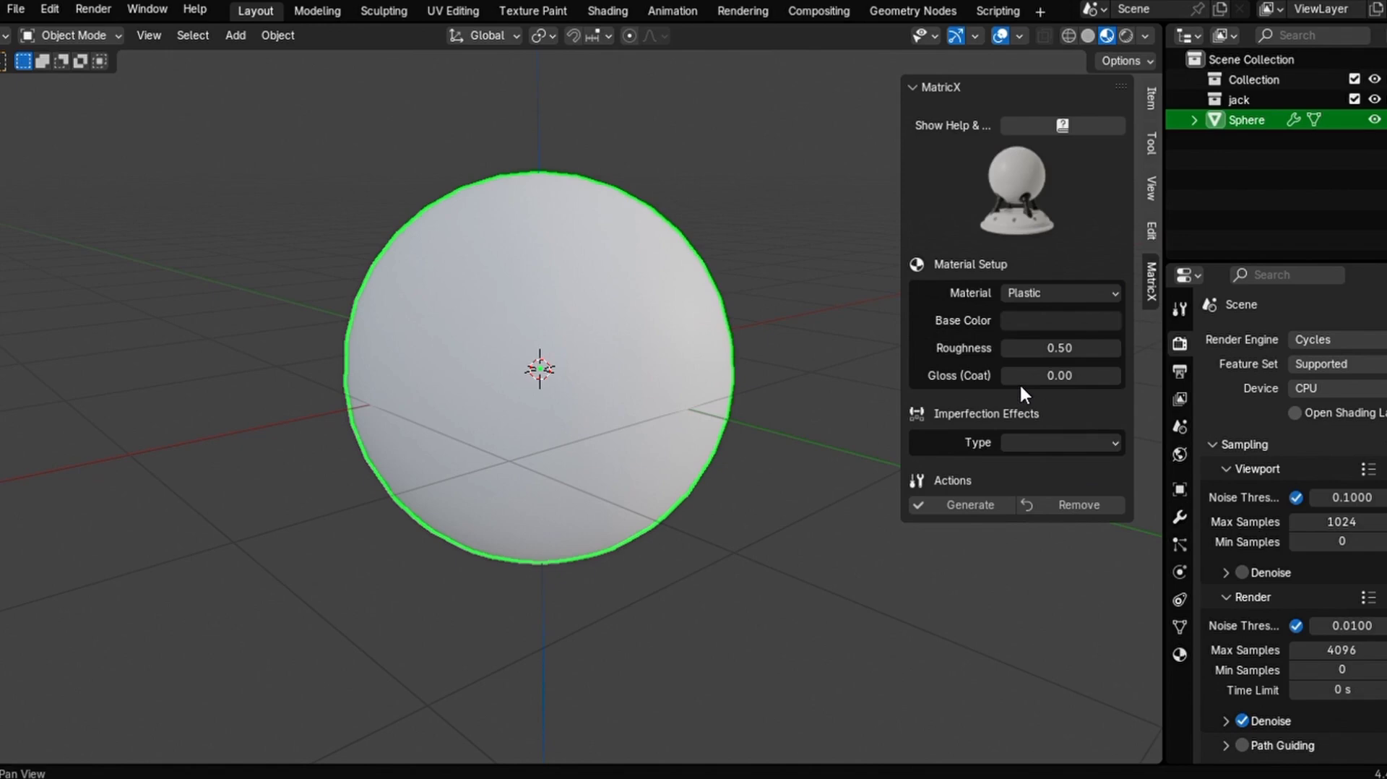
pyautogui.click(1049, 321)
pyautogui.moveTo(1073, 424); pyautogui.dragTo(1025, 461)
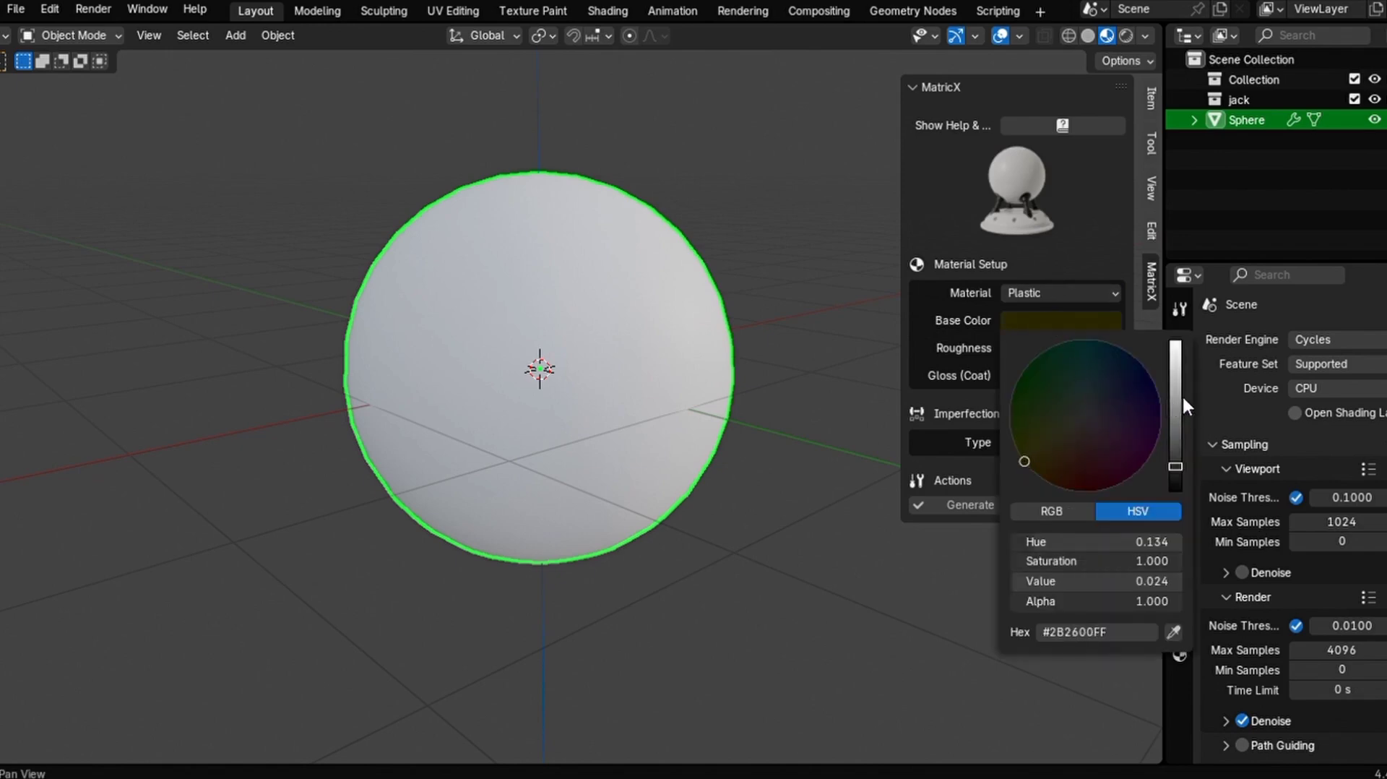
pyautogui.moveTo(1175, 398); pyautogui.dragTo(1175, 370)
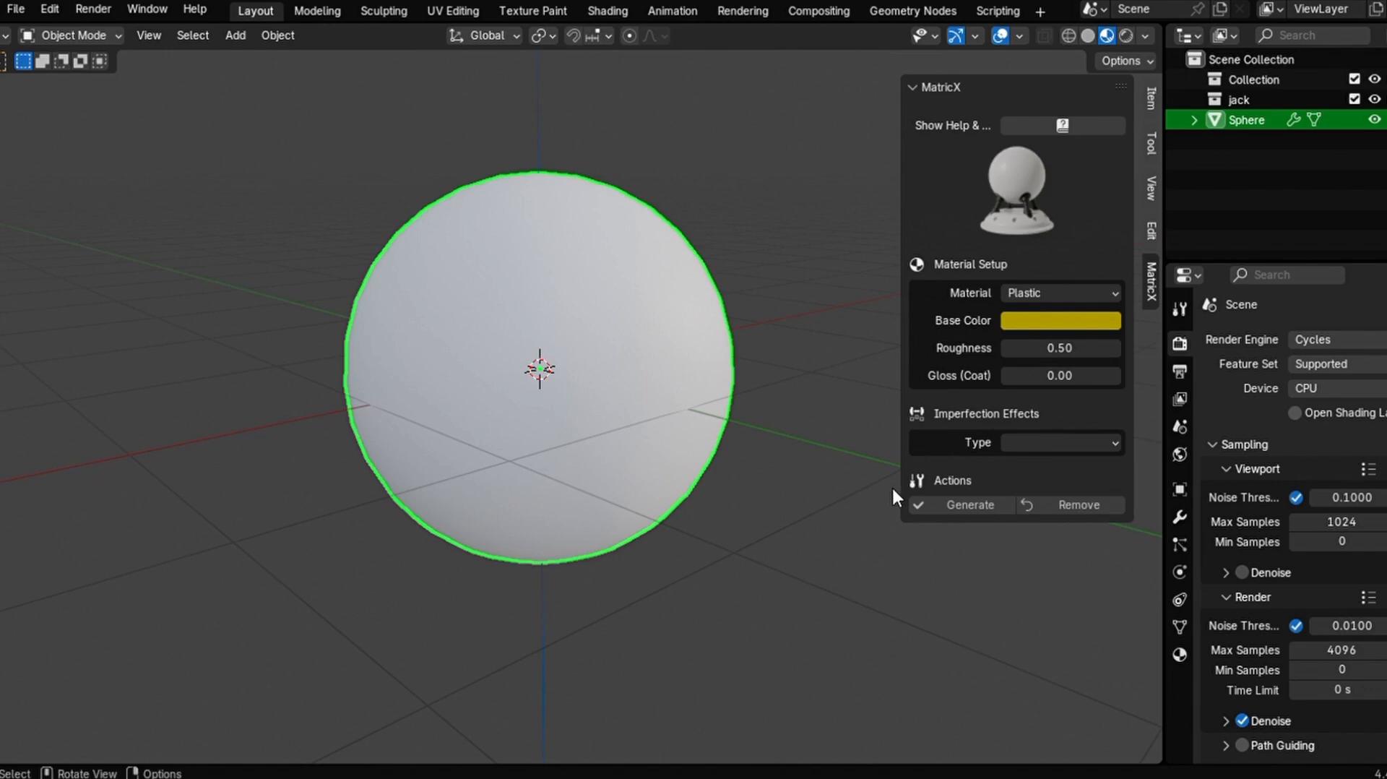
pyautogui.click(949, 501)
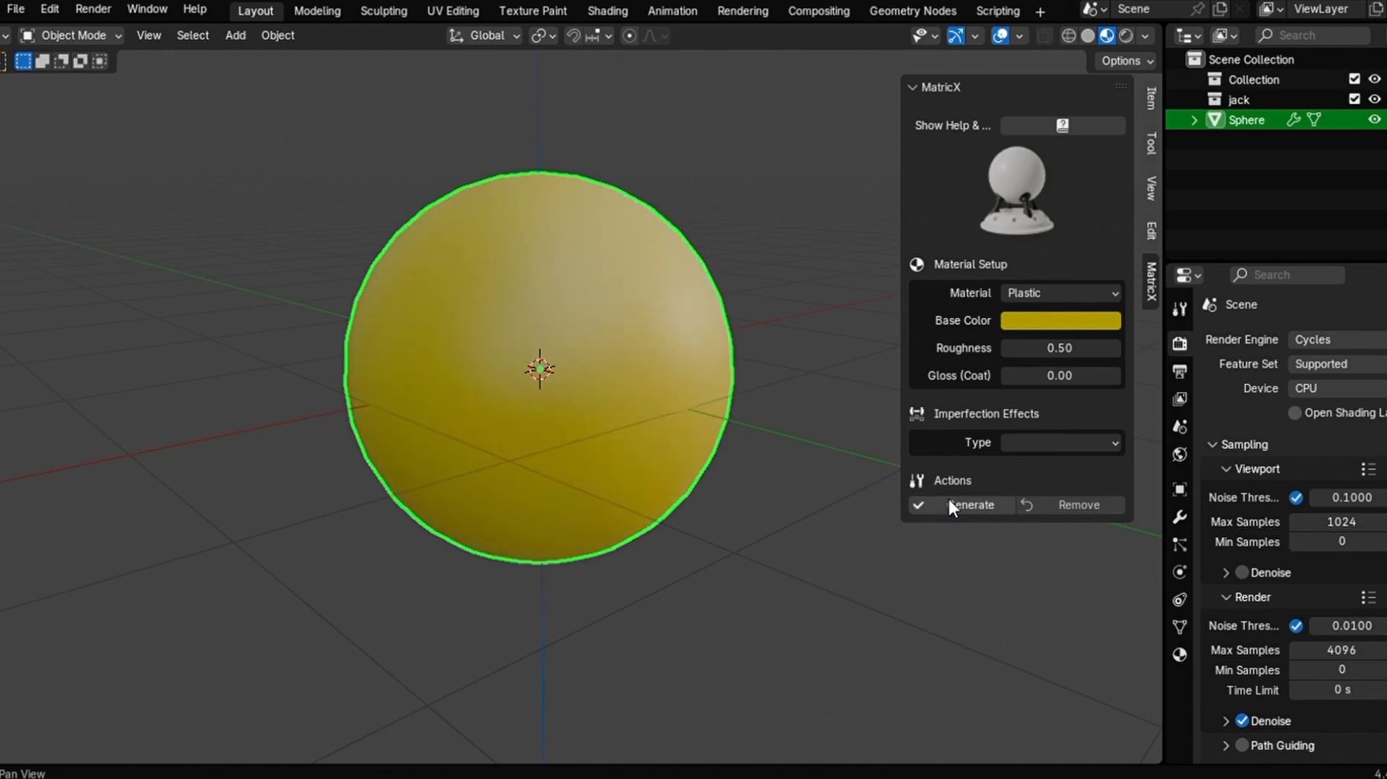
# - Set the yellow plastic's roughness to 0.6 and inspect the sphere's surface from other angles
pyautogui.click(1069, 348)
pyautogui.write('0.5')
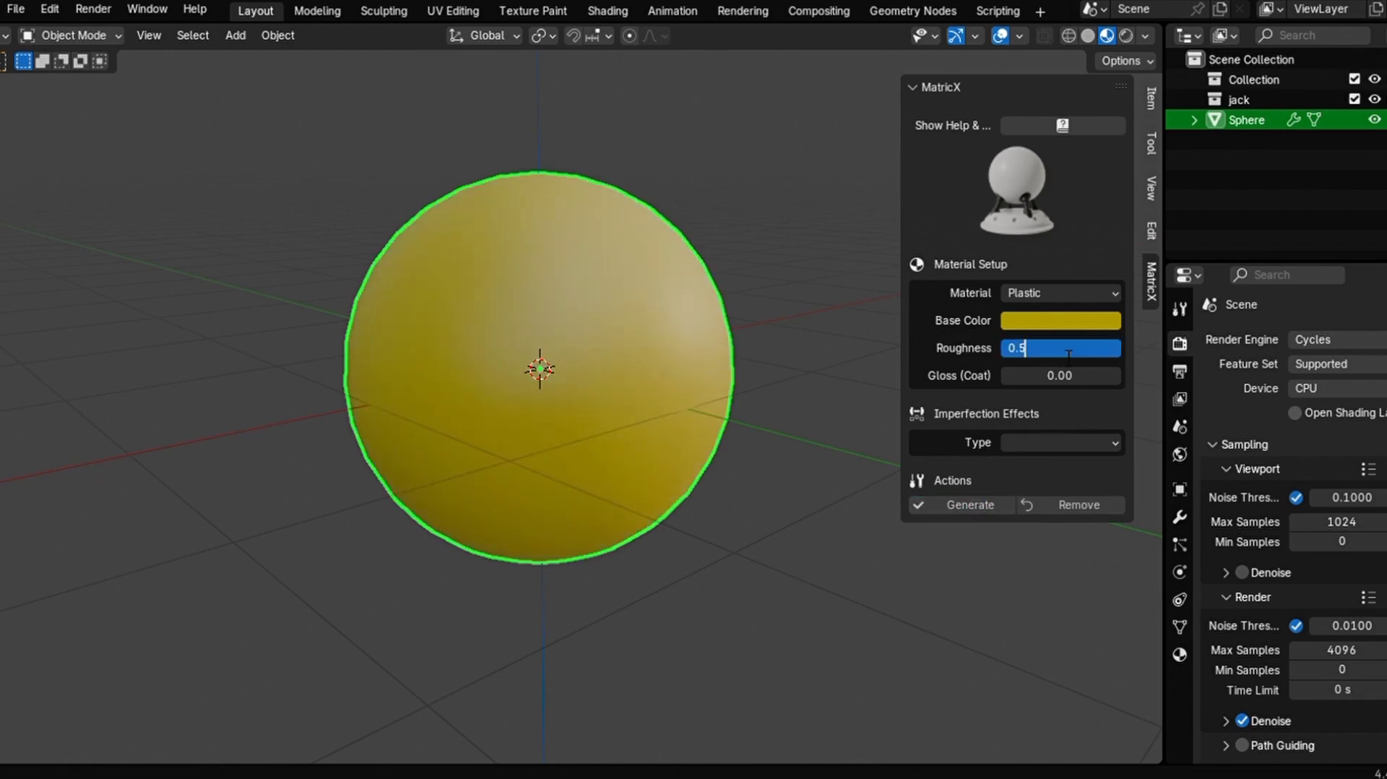
pyautogui.press('BackSpace')
pyautogui.write('6')
pyautogui.press('Return')
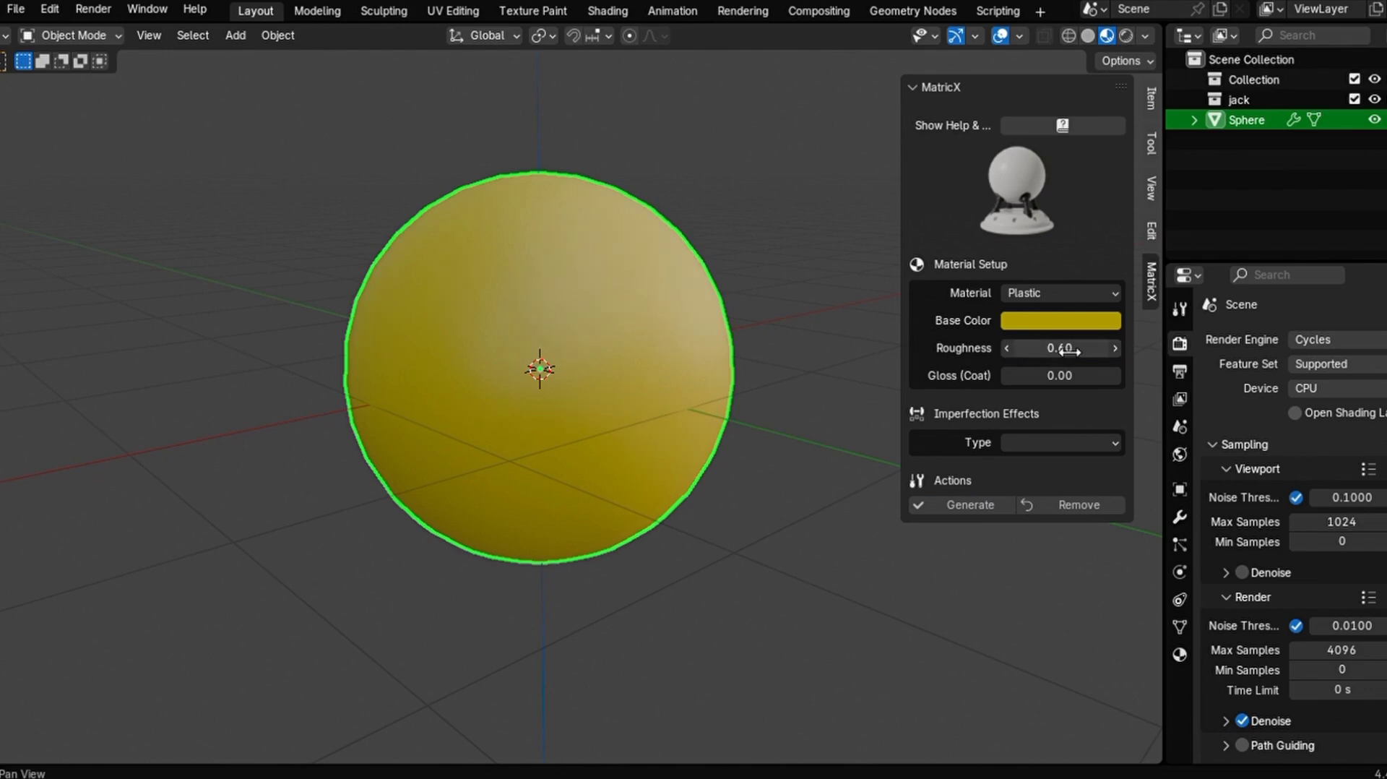
pyautogui.moveTo(700, 375); pyautogui.dragTo(795, 357, button='middle')
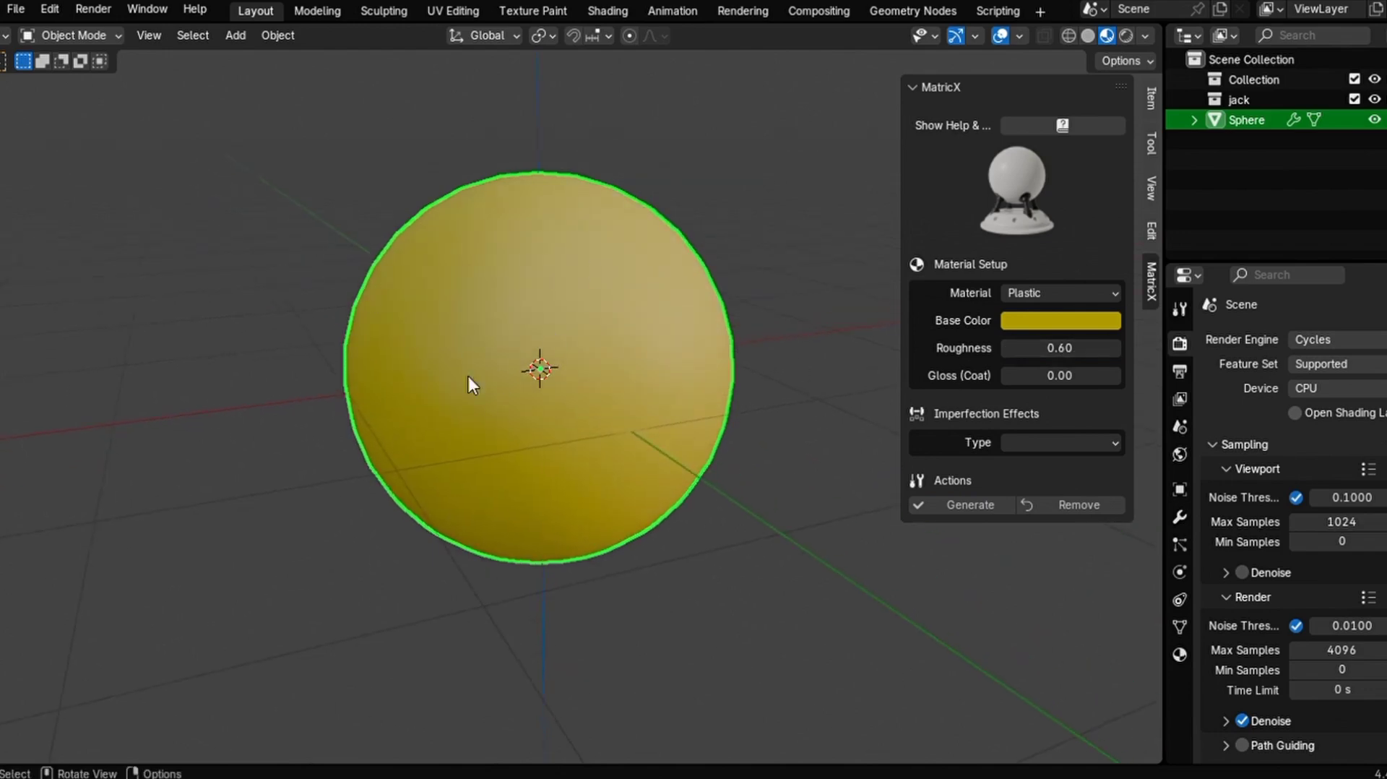
pyautogui.moveTo(468, 385); pyautogui.dragTo(423, 360, button='middle')
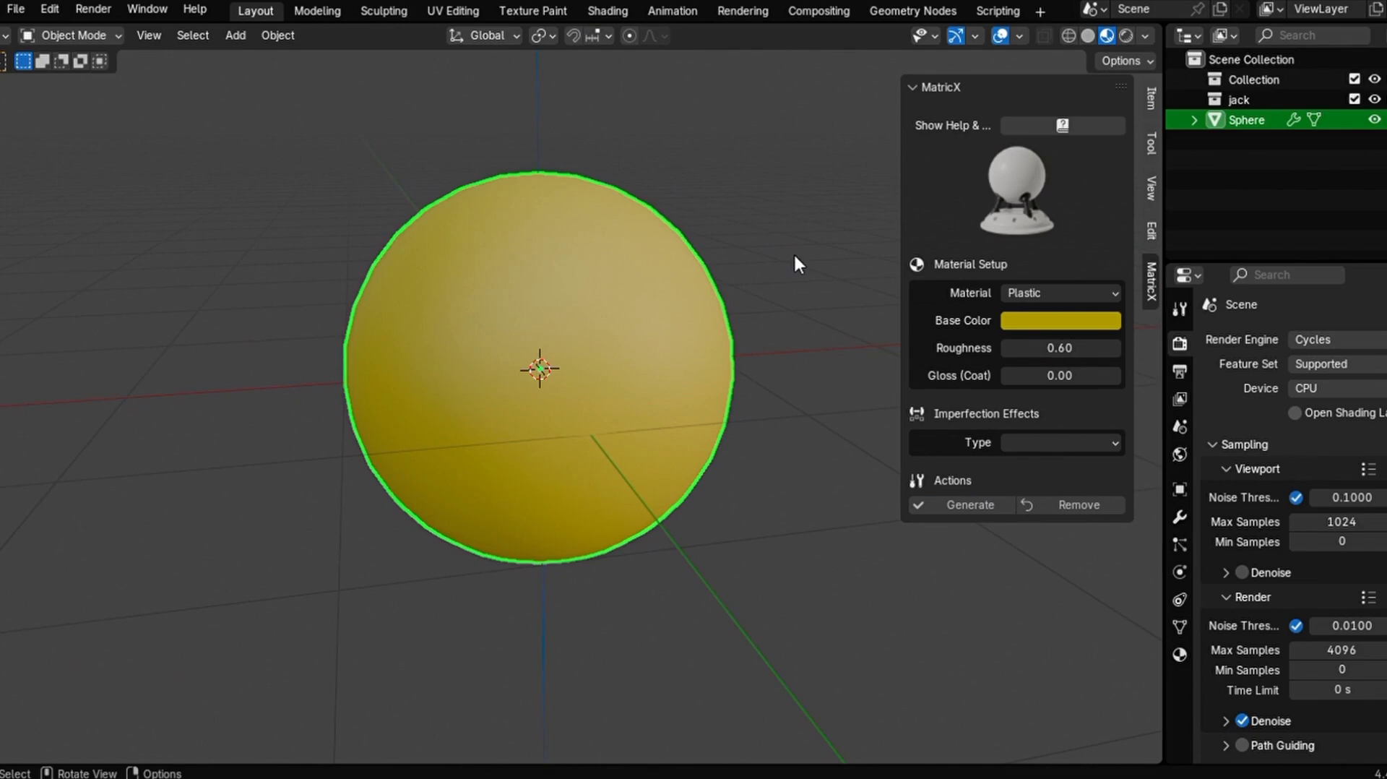
# - Choose the Down Dirt imperfection for the yellow plastic sphere and darken both dirt colors to very deep browns
pyautogui.click(1091, 440)
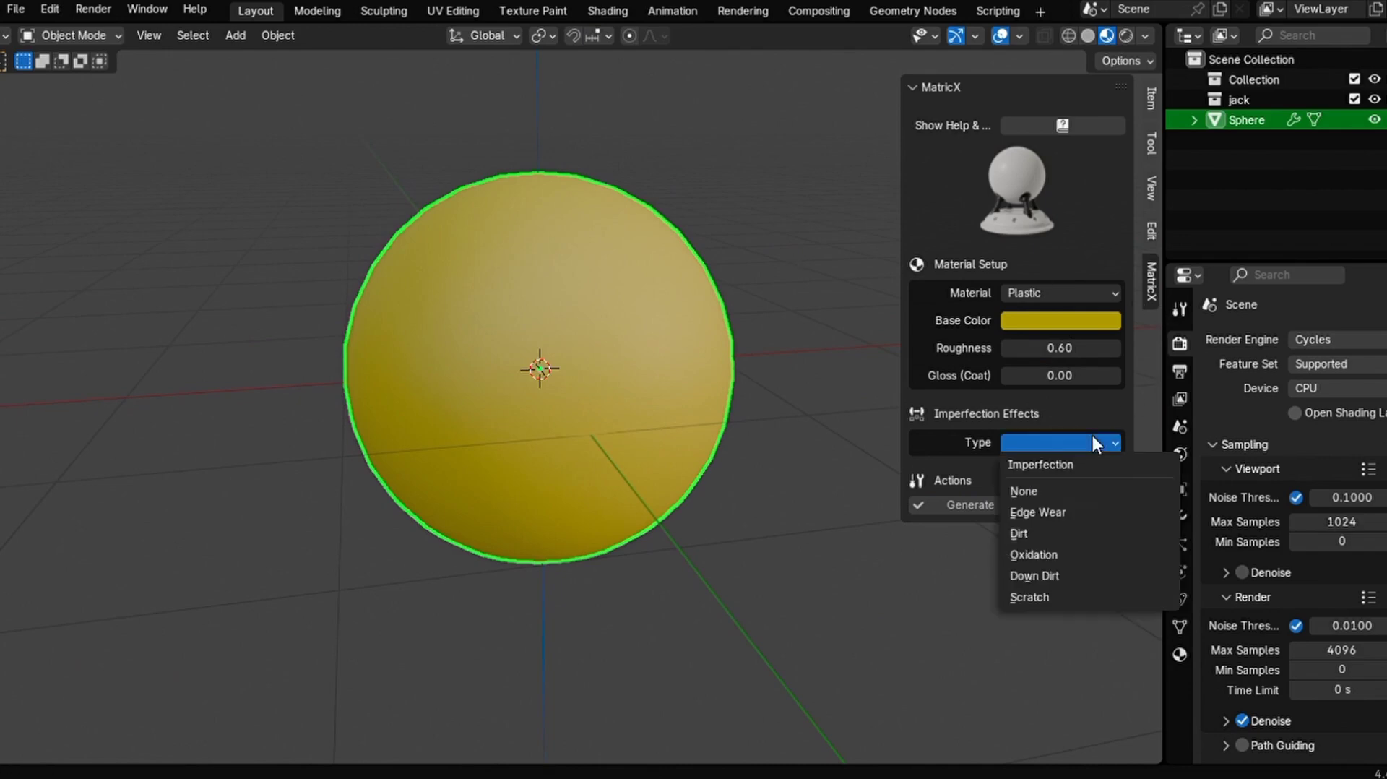
pyautogui.click(1041, 575)
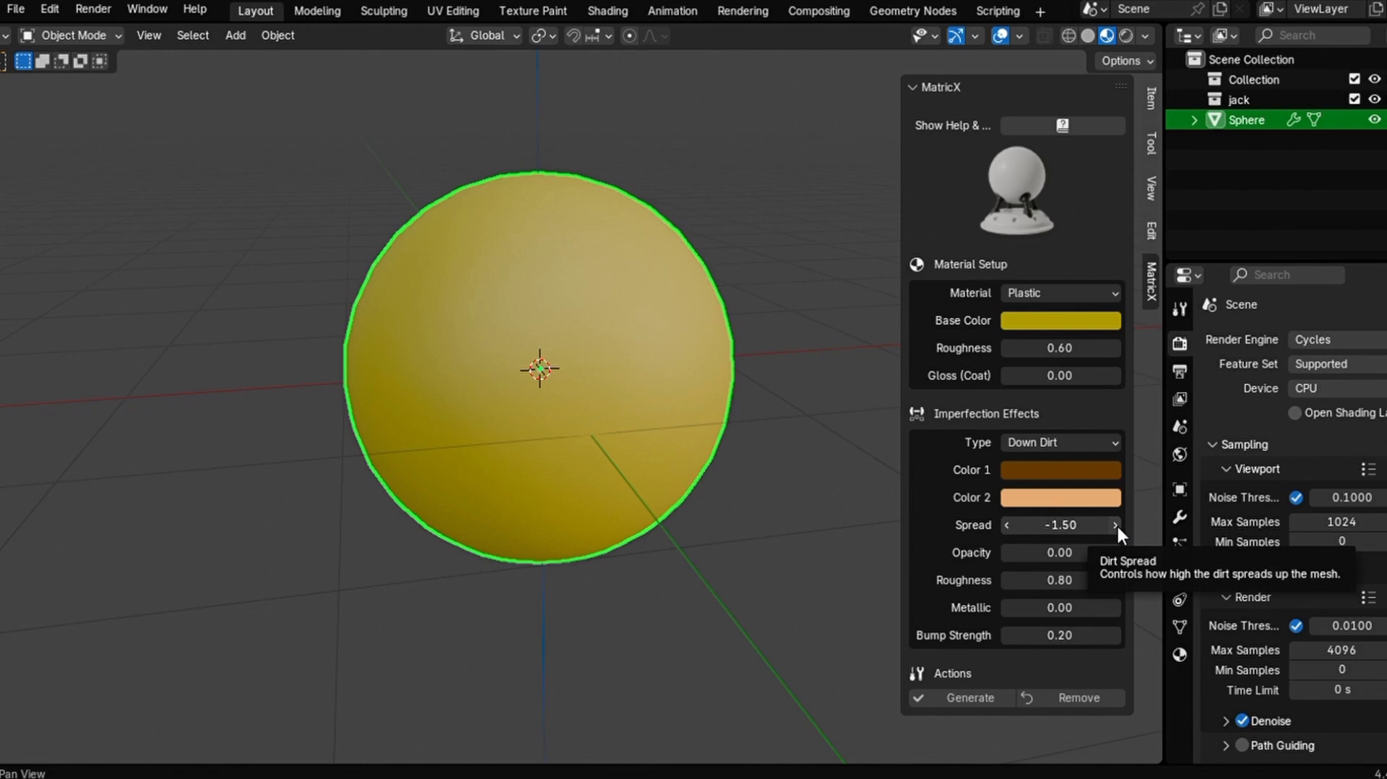
pyautogui.click(1045, 471)
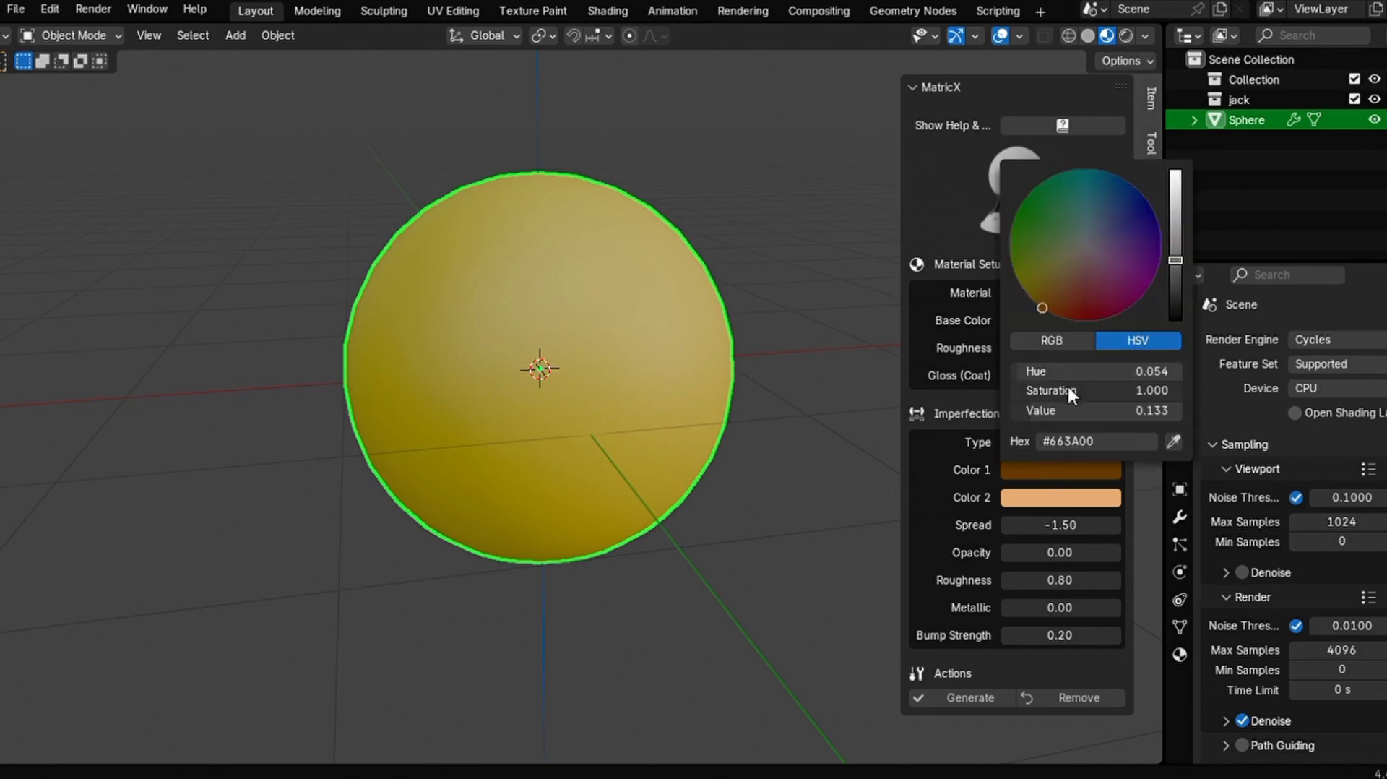
pyautogui.moveTo(1173, 279); pyautogui.dragTo(1175, 298)
pyautogui.click(1049, 499)
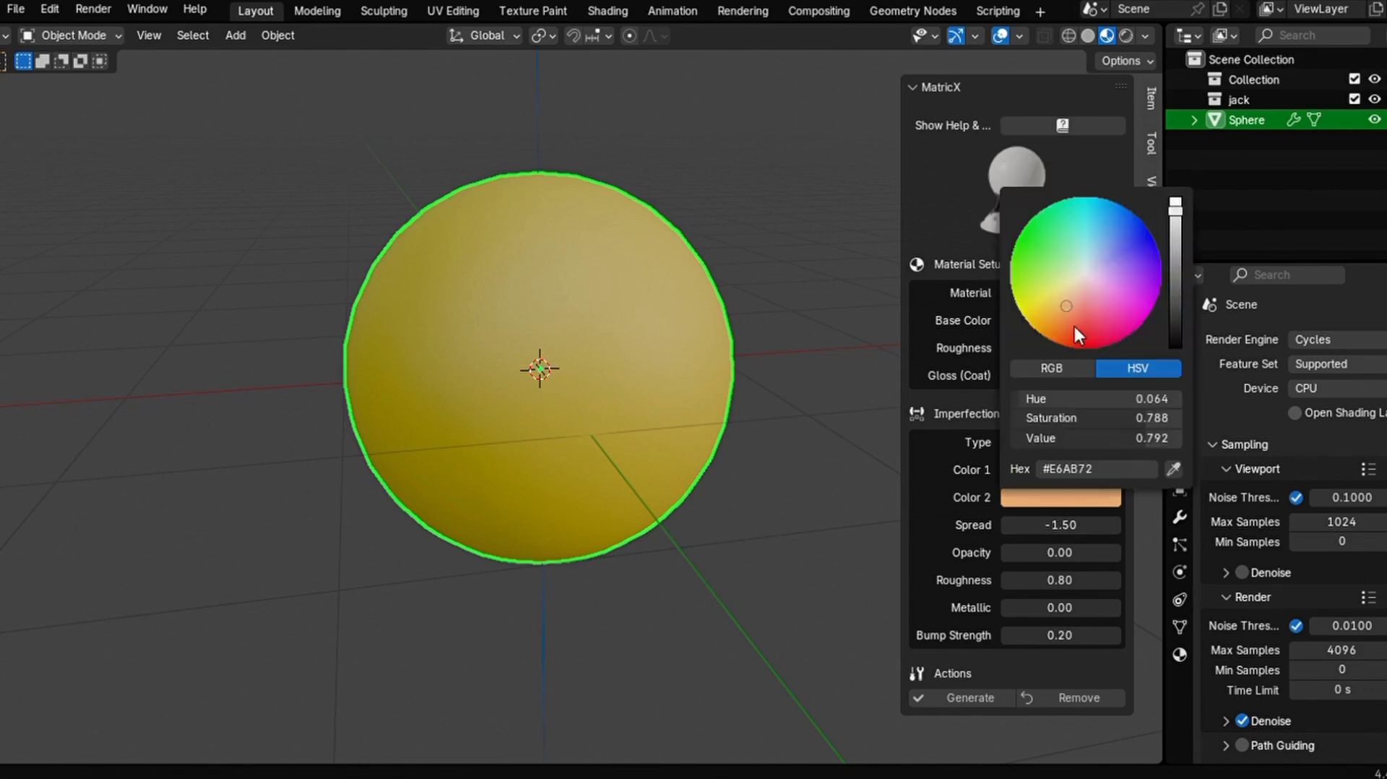
pyautogui.moveTo(1074, 326); pyautogui.dragTo(1056, 329)
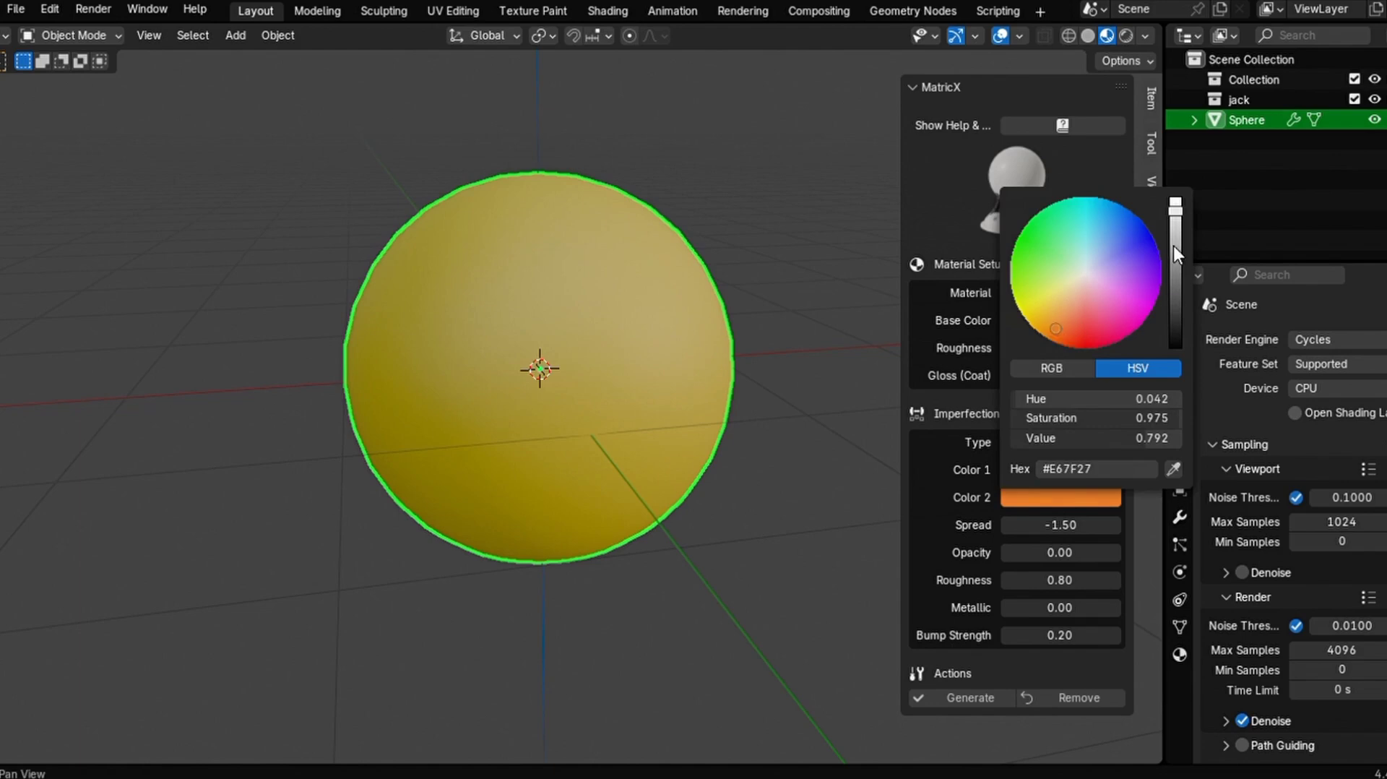
pyautogui.moveTo(1174, 214); pyautogui.dragTo(1176, 336)
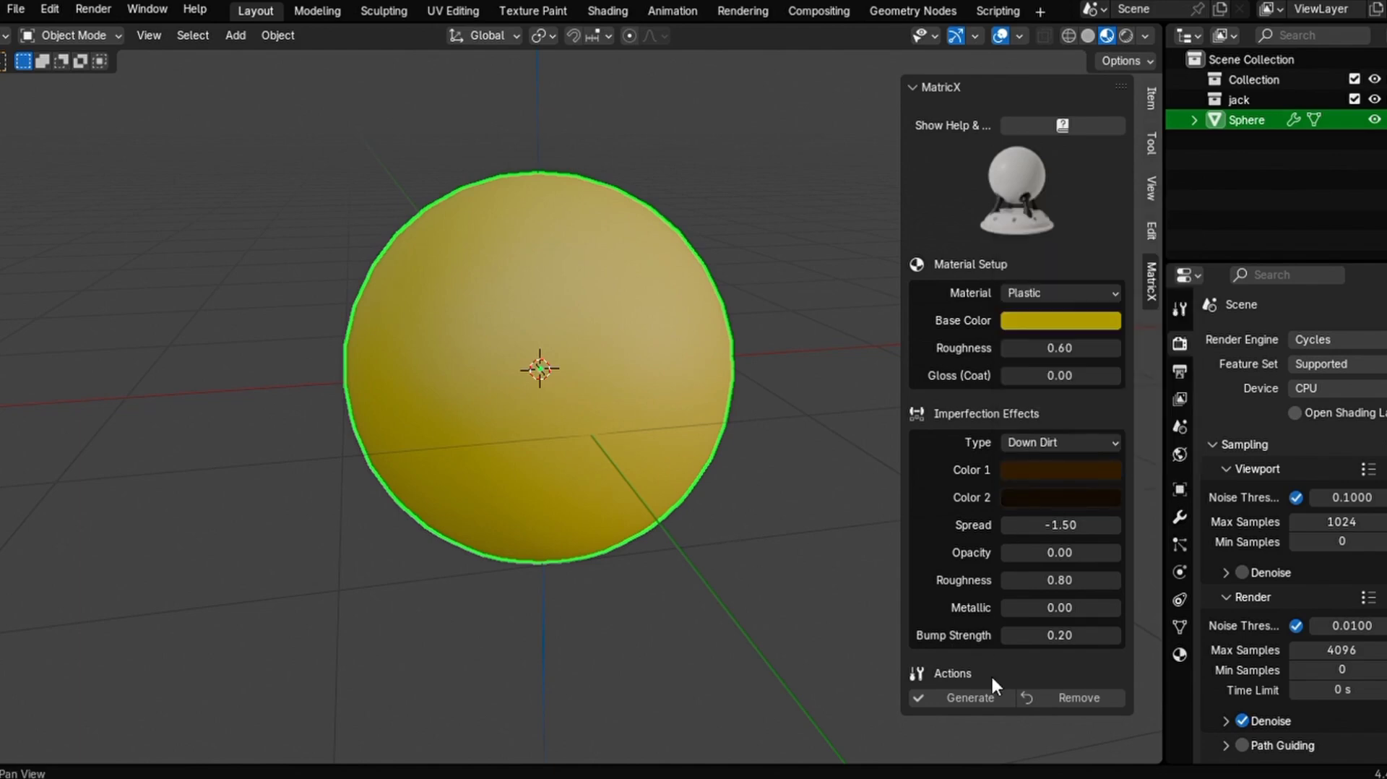
# - Generate the Down Dirt effect on the sphere and set its opacity to 0.6
pyautogui.click(970, 696)
pyautogui.click(977, 695)
pyautogui.click(1073, 554)
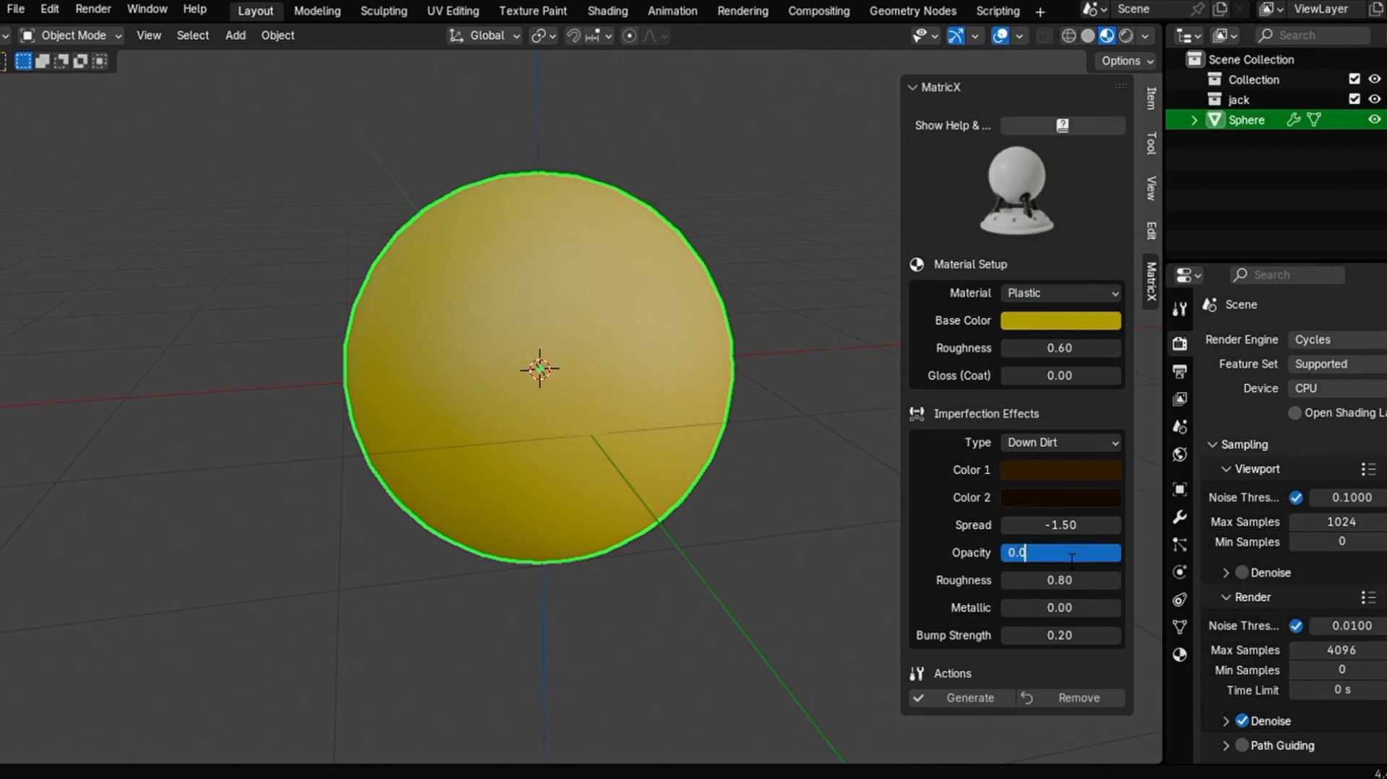
pyautogui.write('0.06')
pyautogui.press('Return')
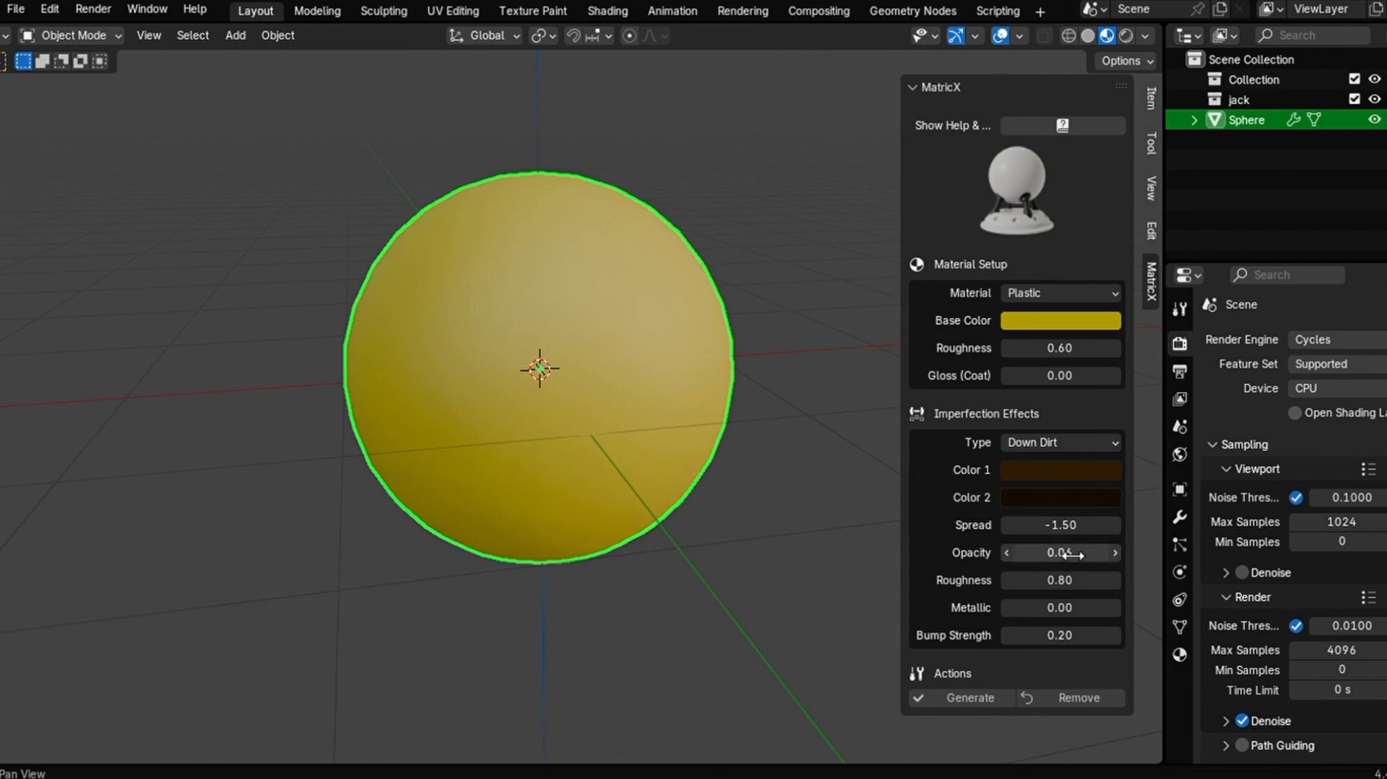
pyautogui.click(1073, 554)
pyautogui.write('0.6')
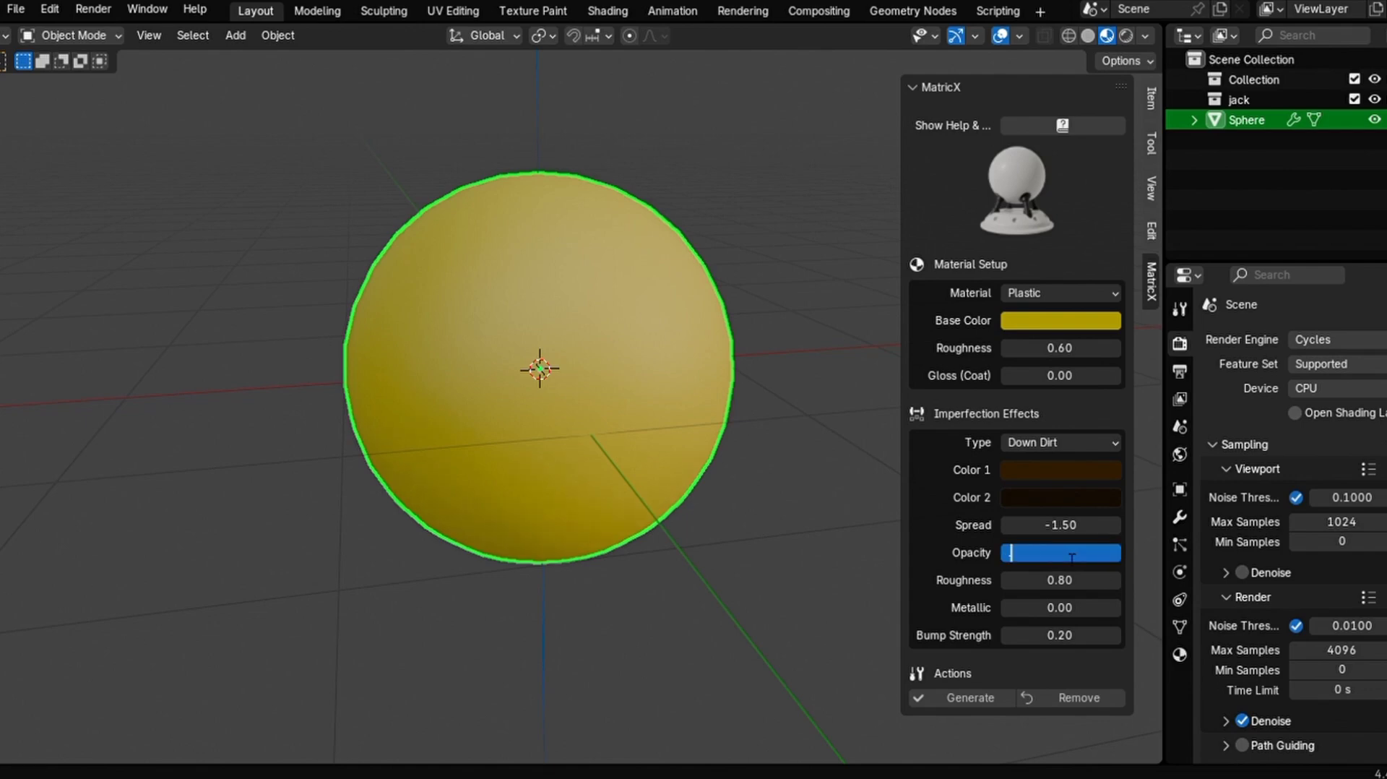
pyautogui.press('Return')
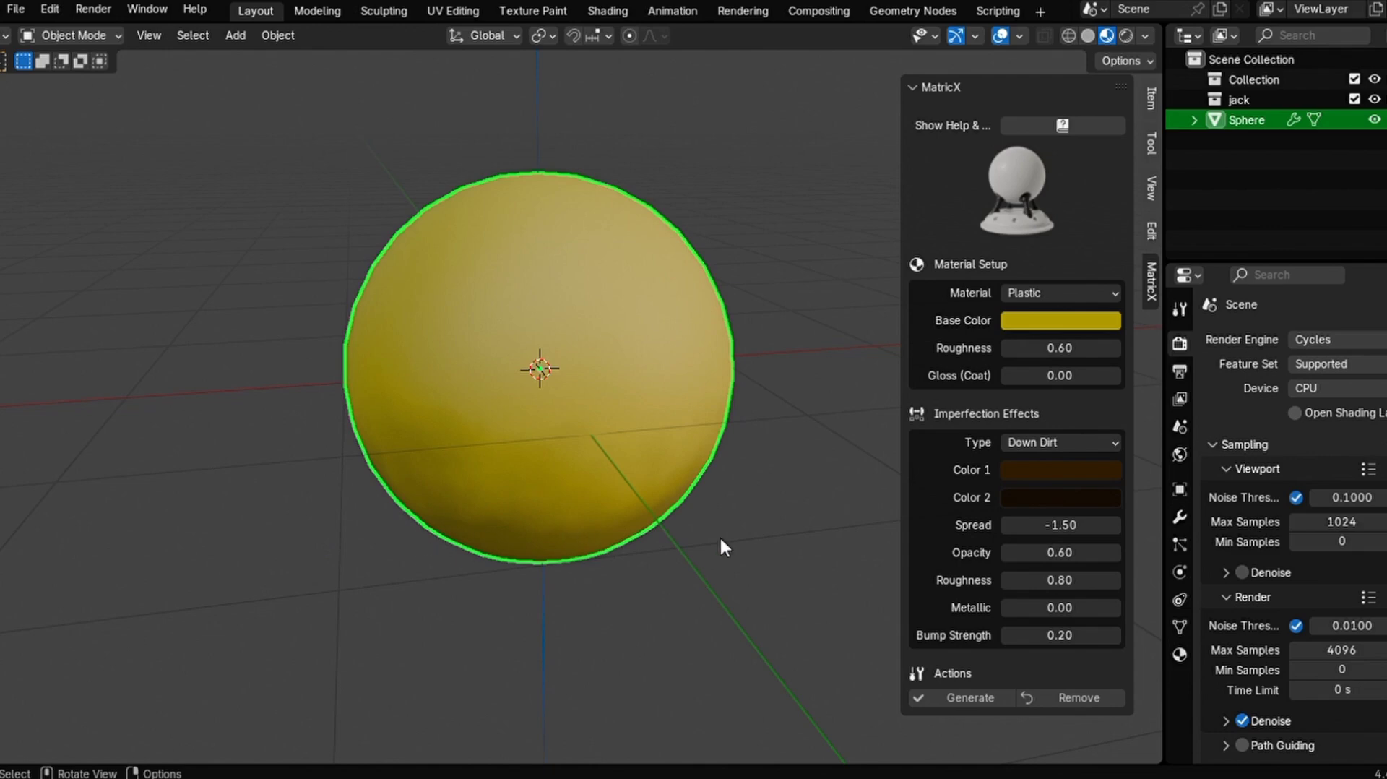
# - Adjust the sphere's Down Dirt opacity to 0.68 and its spread to -1.83
pyautogui.click(1088, 555)
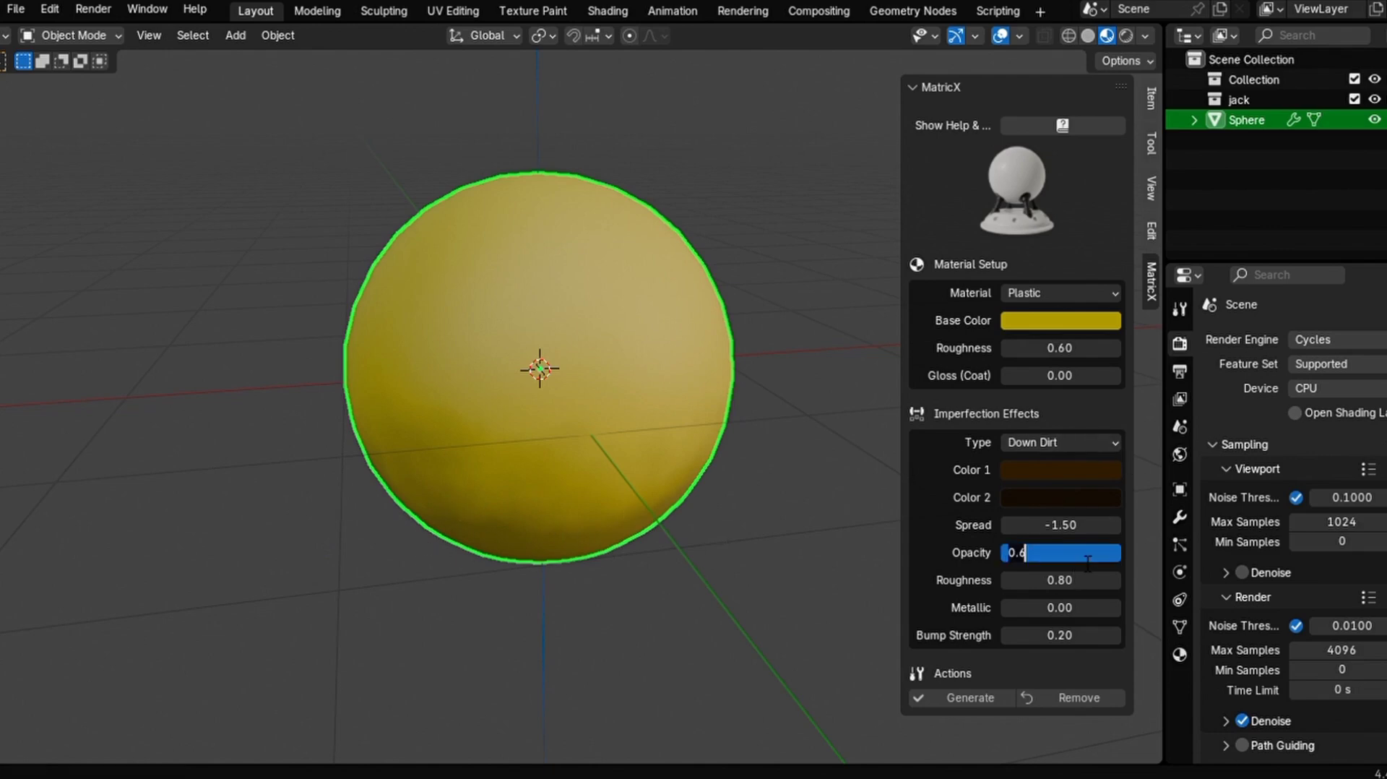
pyautogui.press('BackSpace')
pyautogui.write('8')
pyautogui.press('Return')
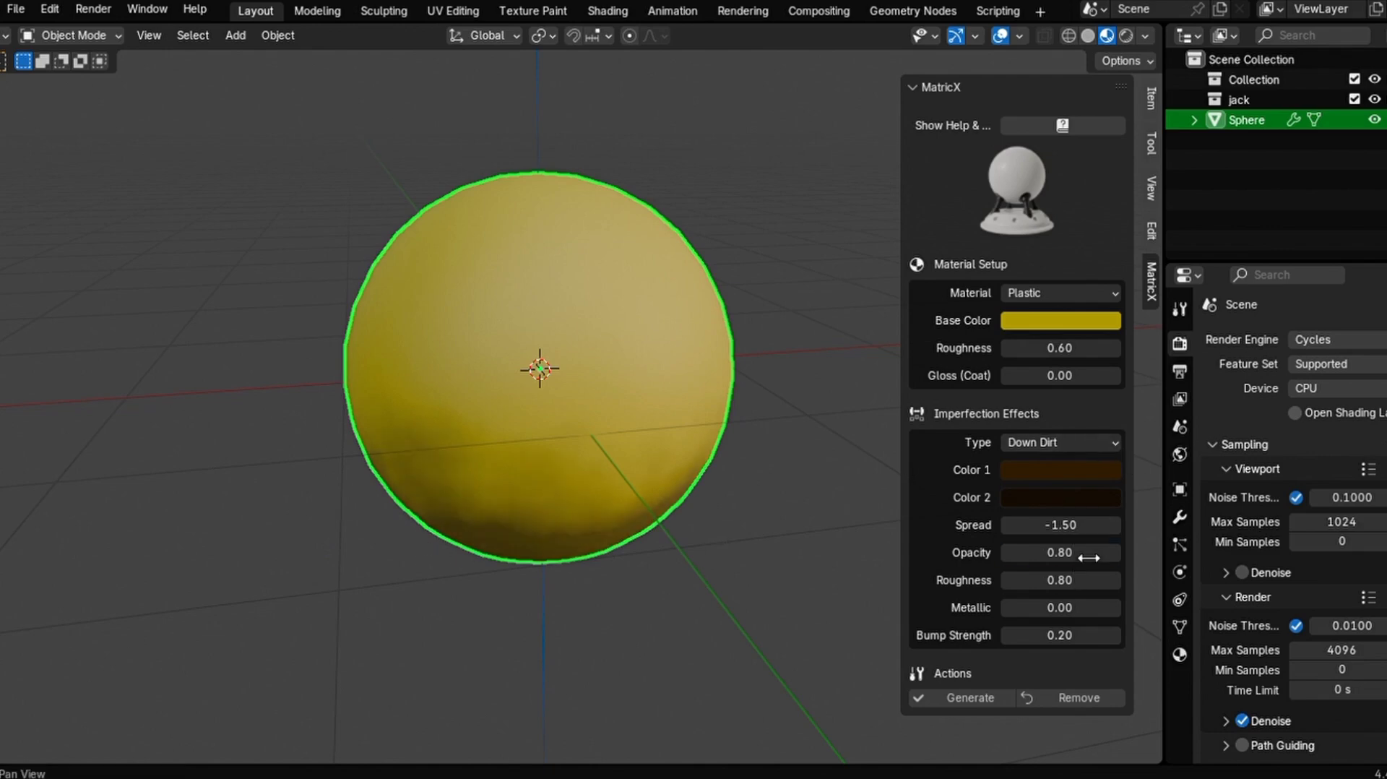
pyautogui.click(1089, 557)
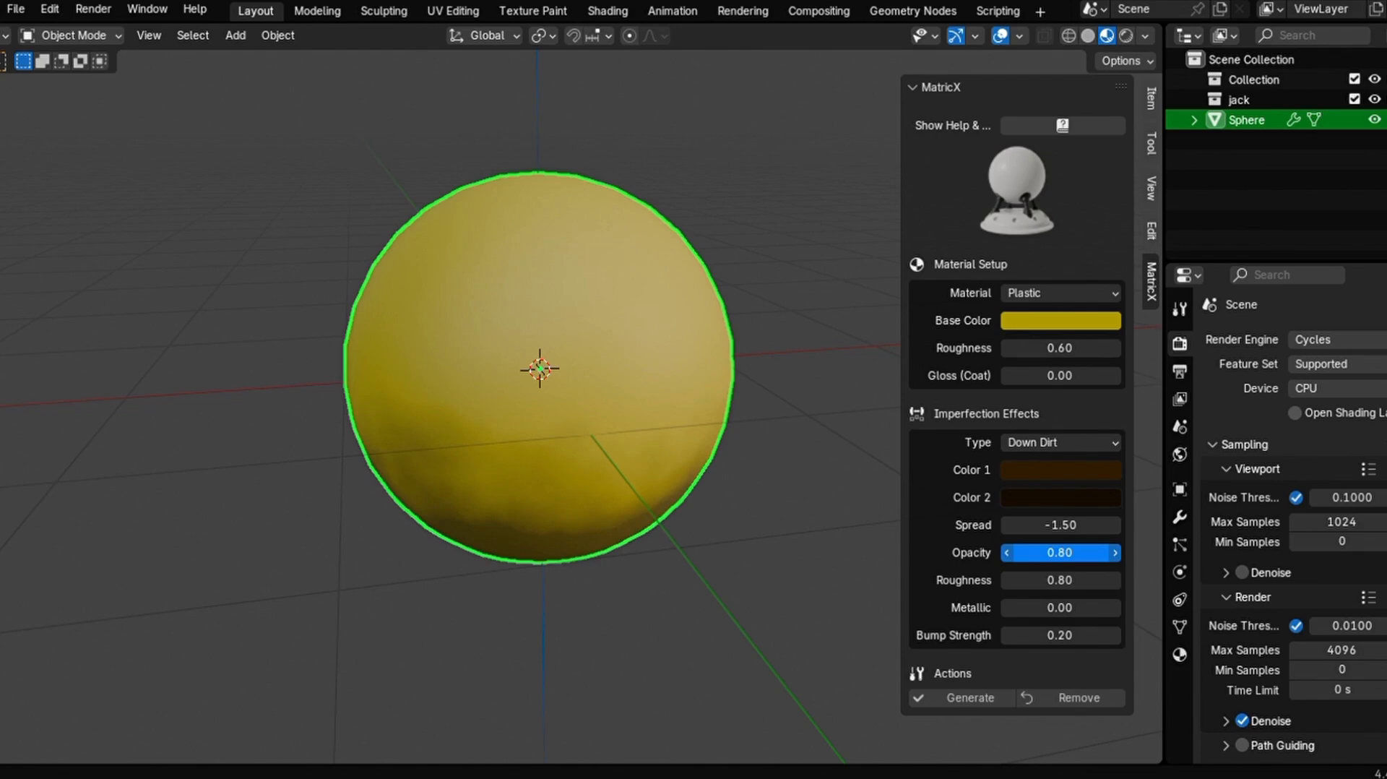
pyautogui.moveTo(1089, 555); pyautogui.dragTo(1060, 552)
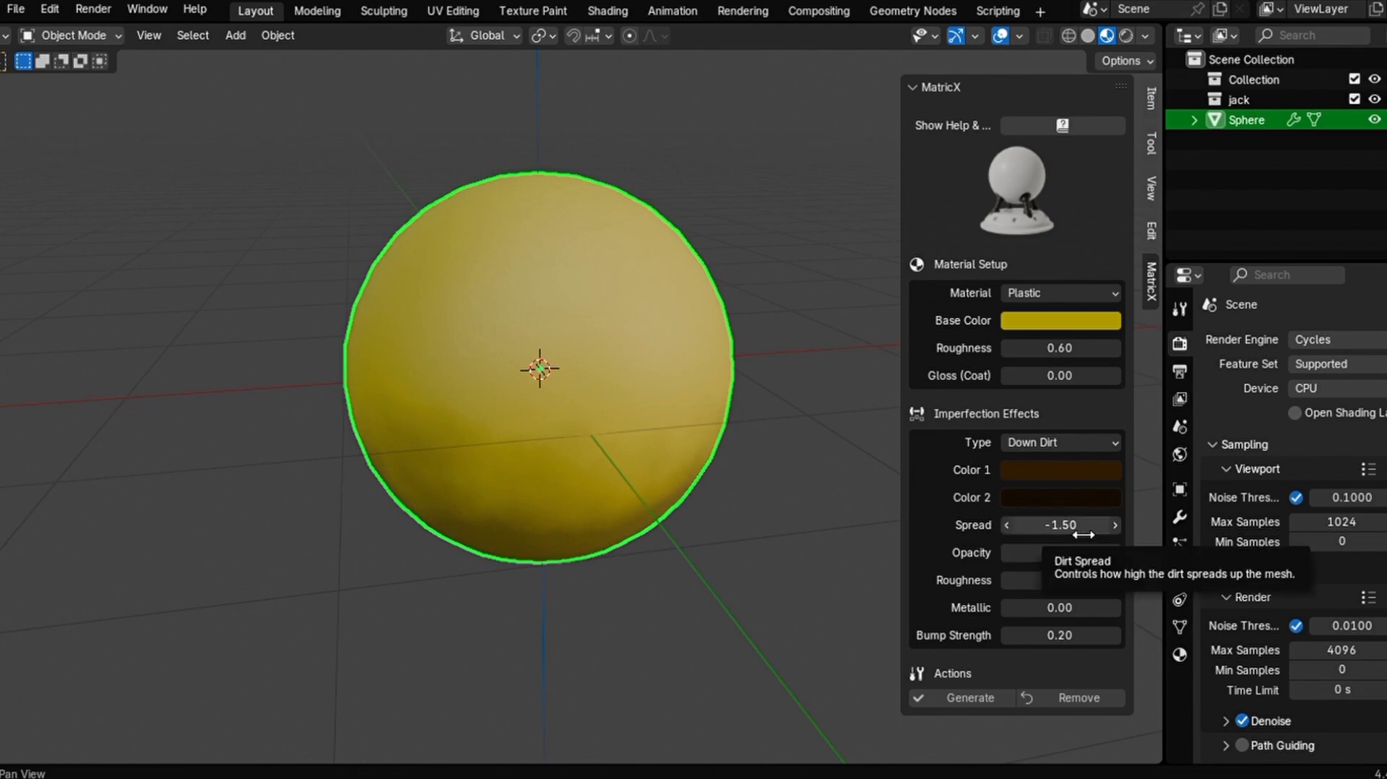
pyautogui.moveTo(1083, 534); pyautogui.dragTo(1060, 534)
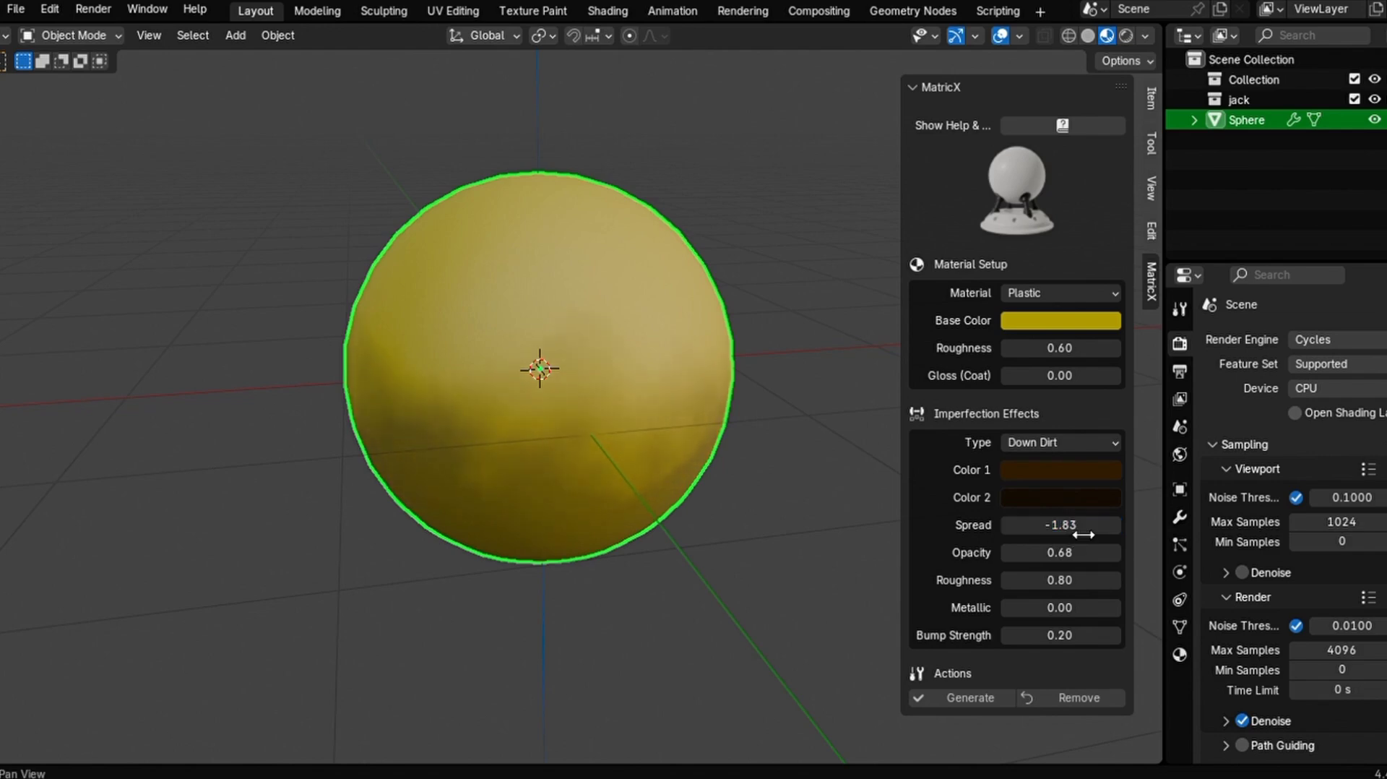
# - Add a cylinder mesh and move it about -2.19 m along the X axis, beside the sphere
pyautogui.click(661, 597)
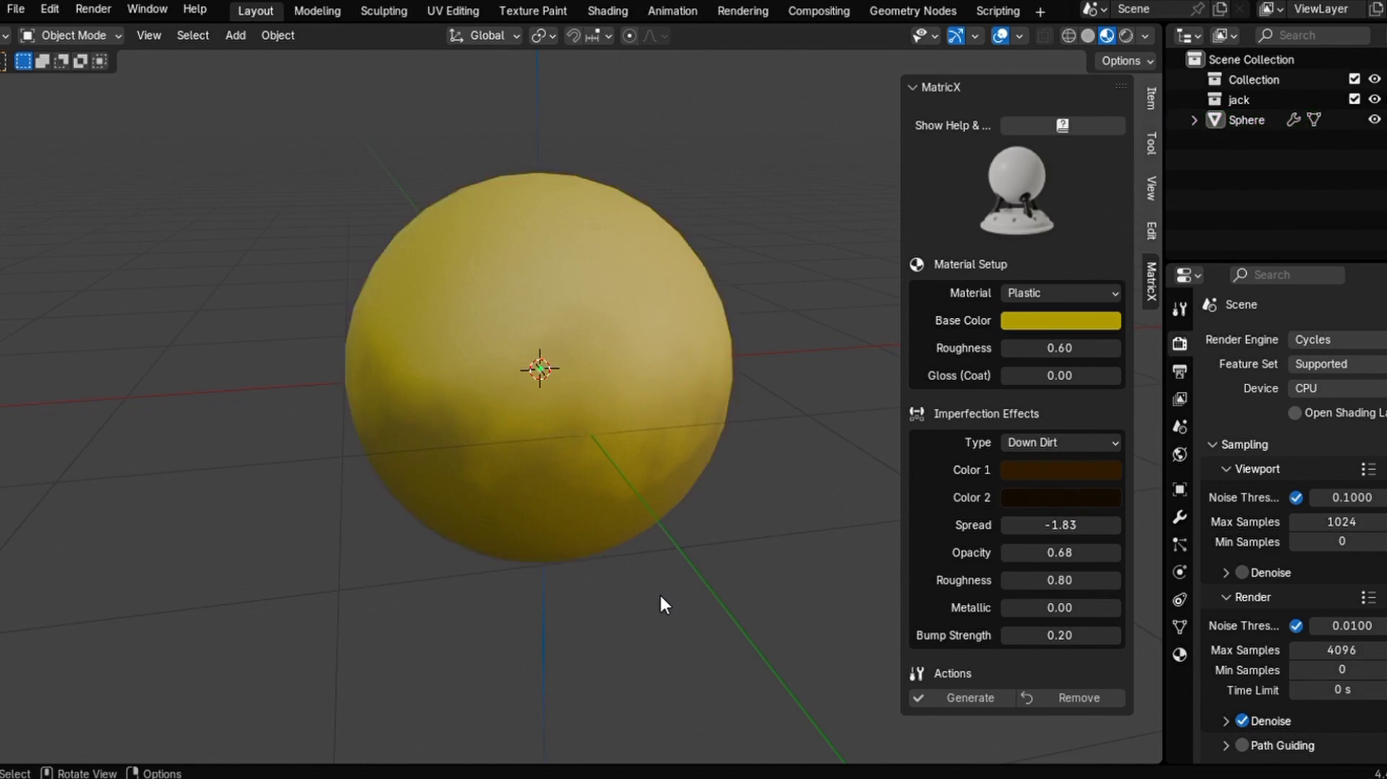
pyautogui.moveTo(661, 597); pyautogui.dragTo(563, 360, button='middle')
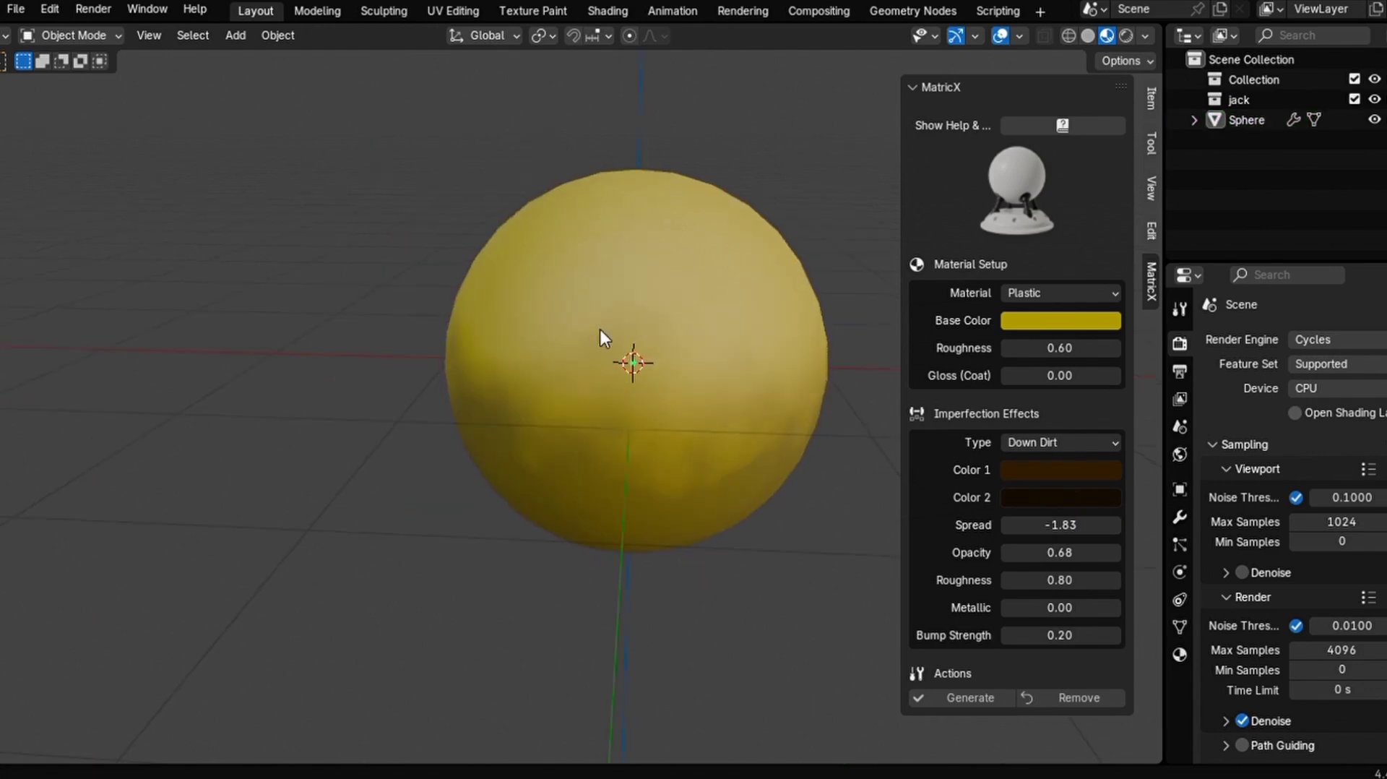
pyautogui.scroll(-3, 609, 395)
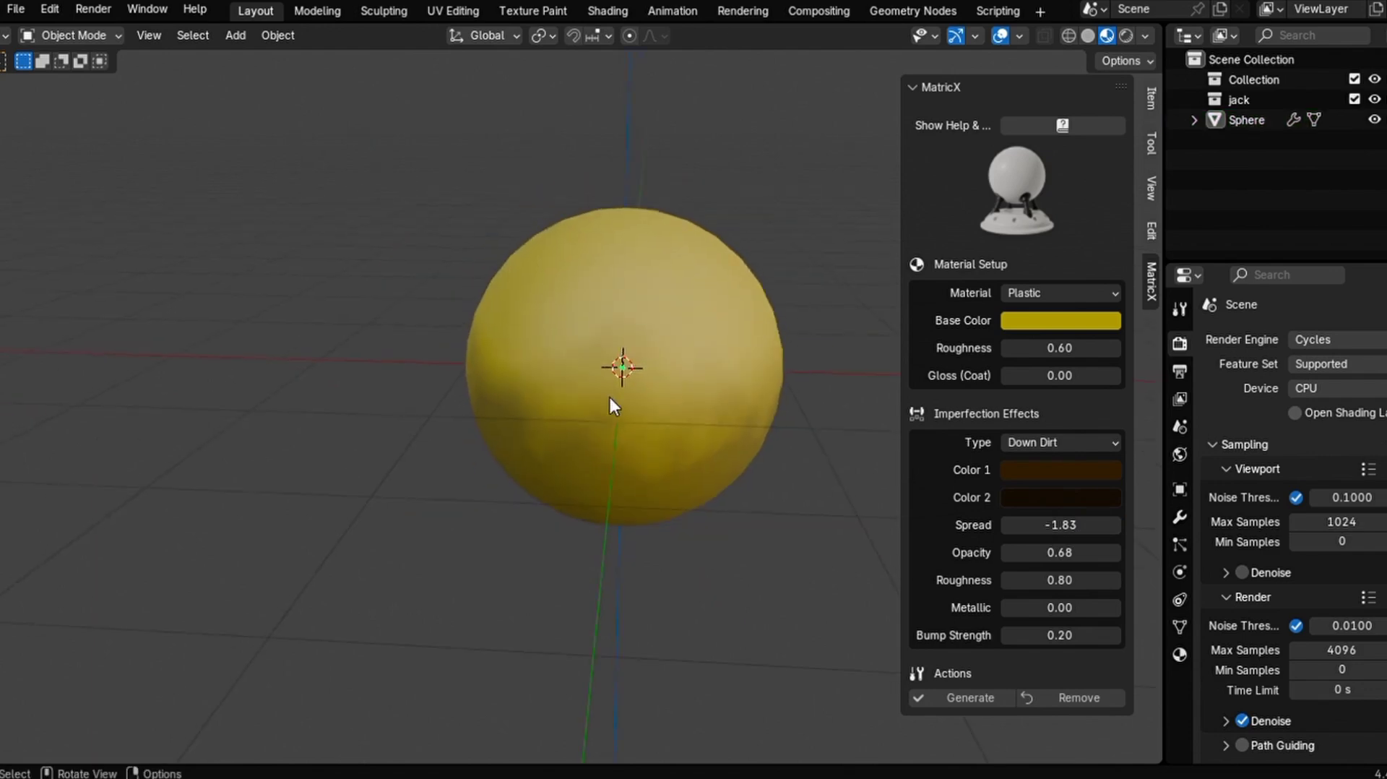
pyautogui.hscroll(-2, 609, 395)
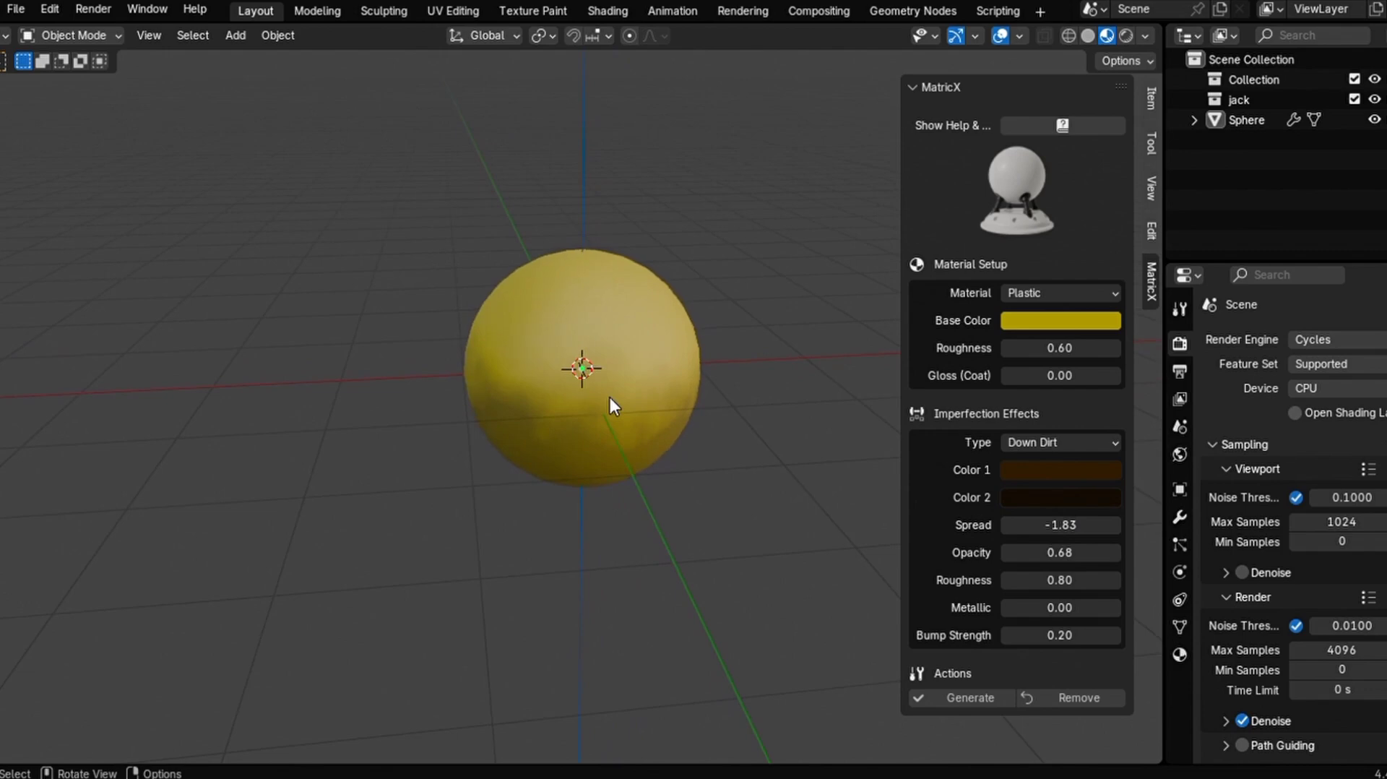
pyautogui.hotkey('shift', 'a')
pyautogui.moveTo(609, 394)
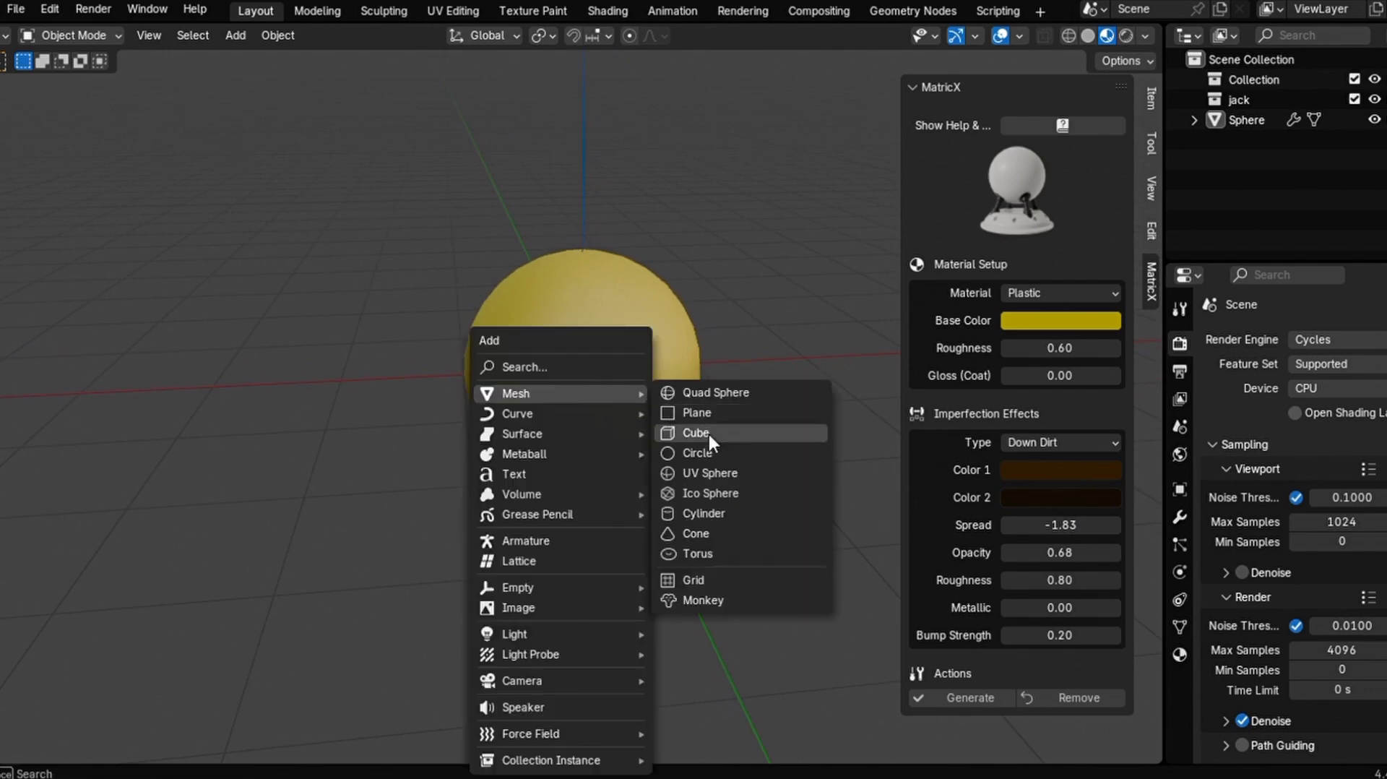
pyautogui.click(721, 517)
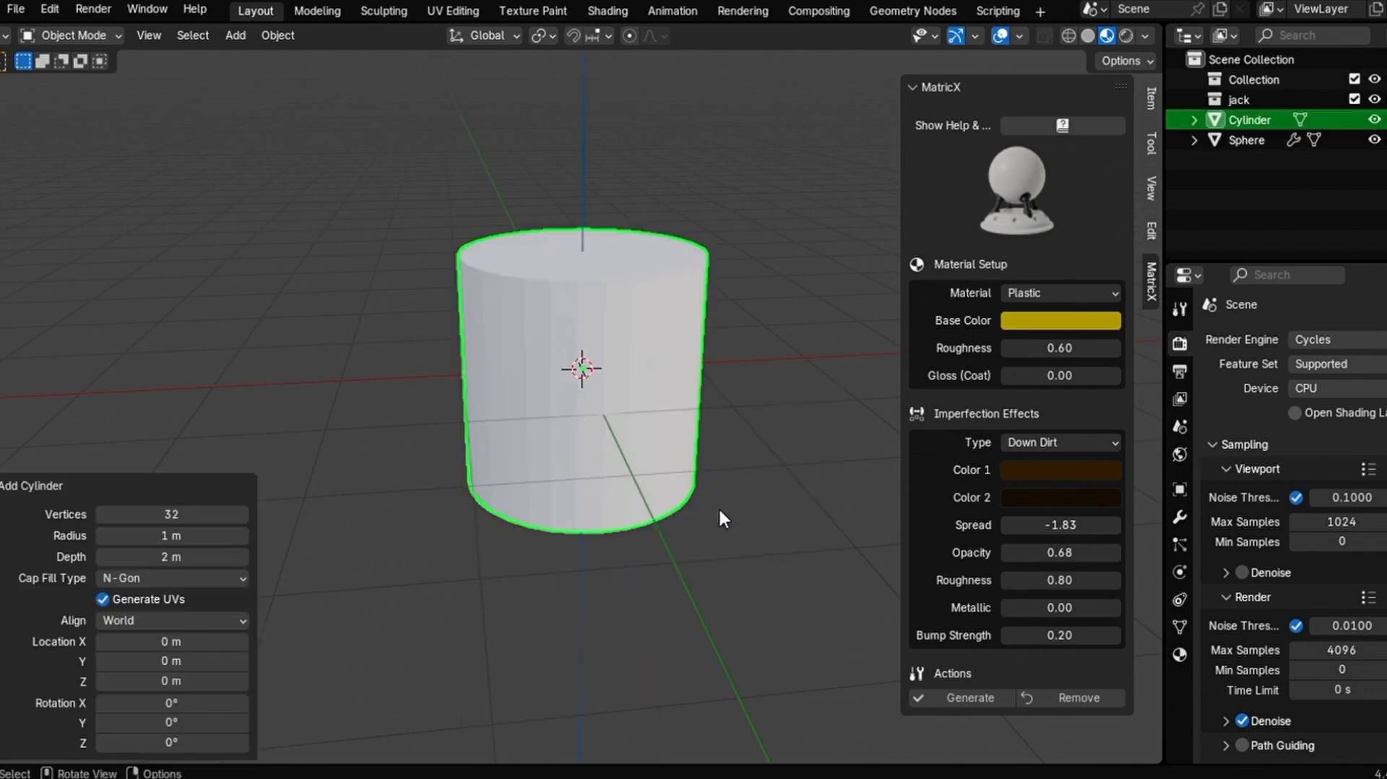
pyautogui.press('g')
pyautogui.press('y')
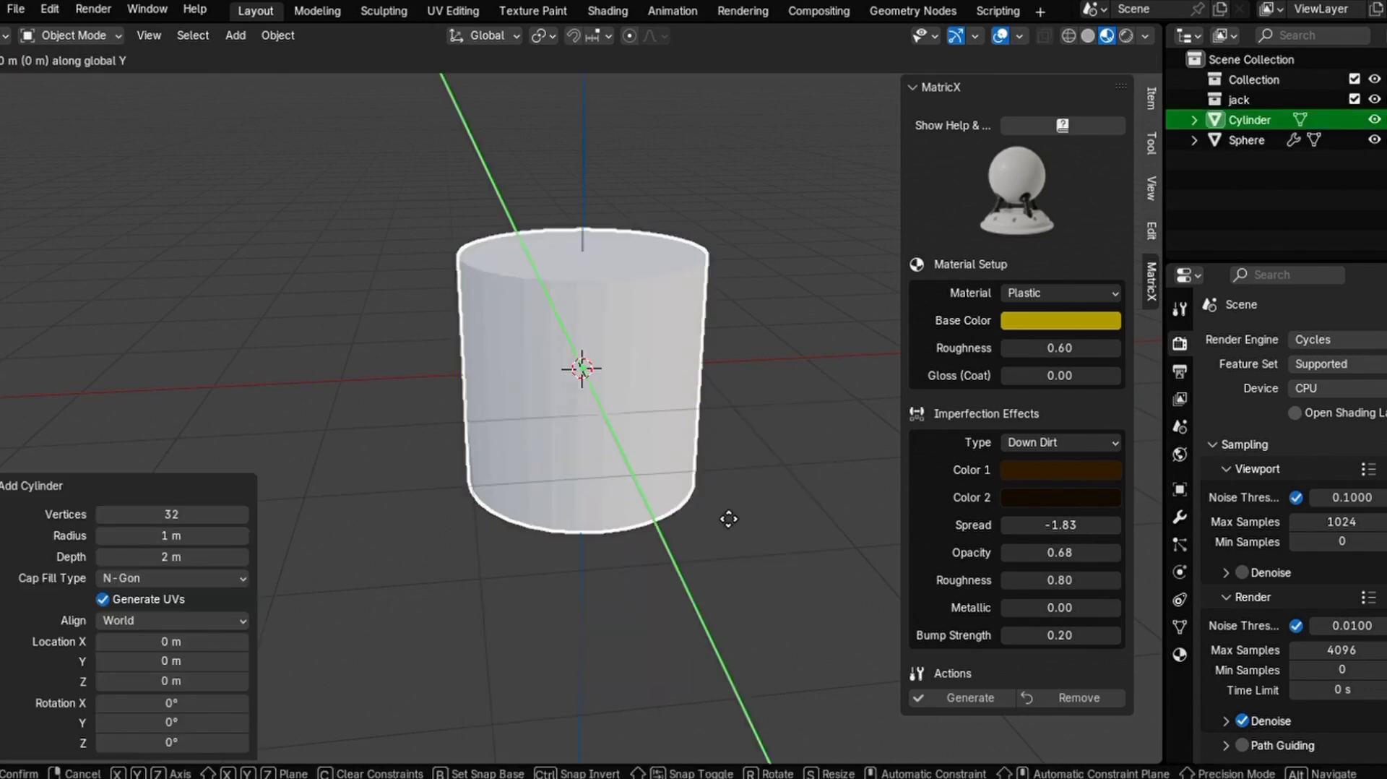
pyautogui.press('x')
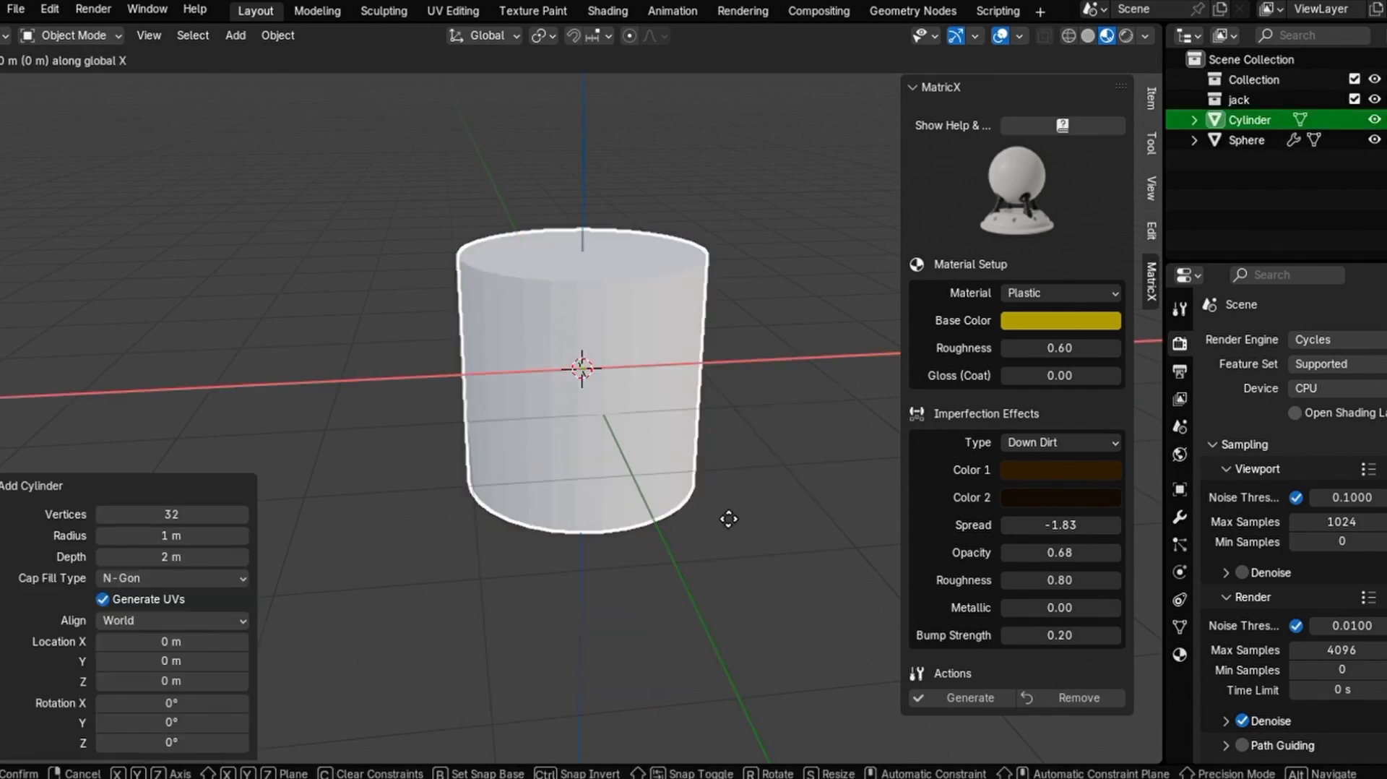
pyautogui.click(453, 503)
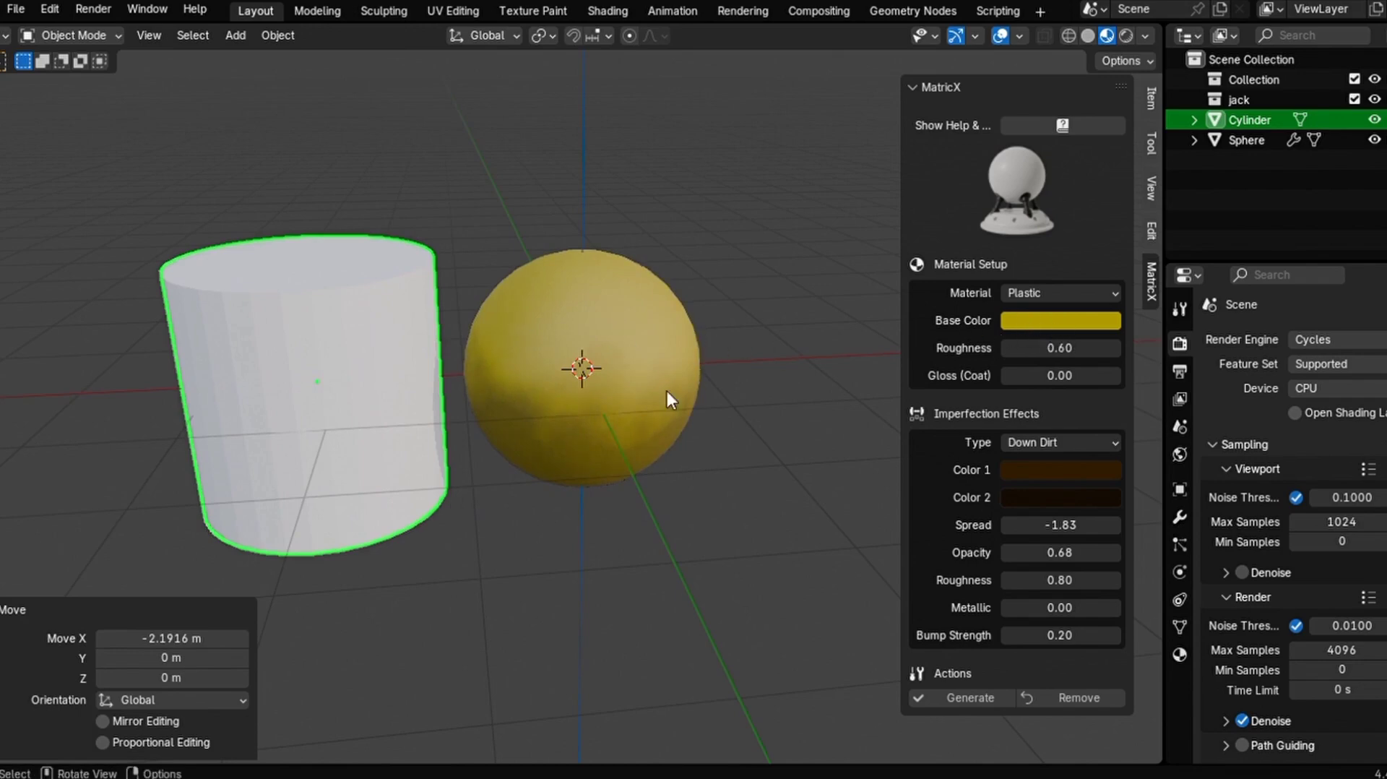
# - Try sampling the plastic's base color from the yellow sphere with the eyedropper, and undo the sampled color
pyautogui.click(1065, 319)
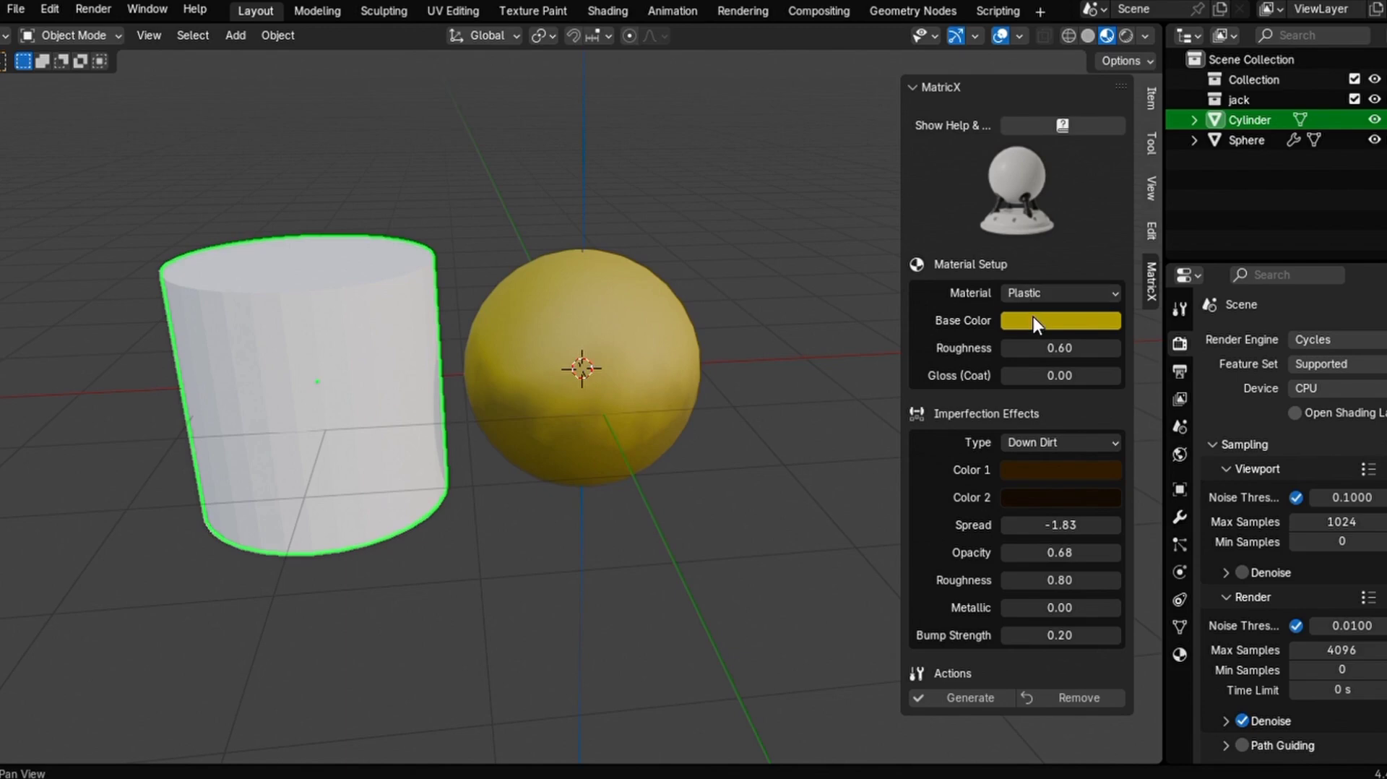
pyautogui.click(1033, 320)
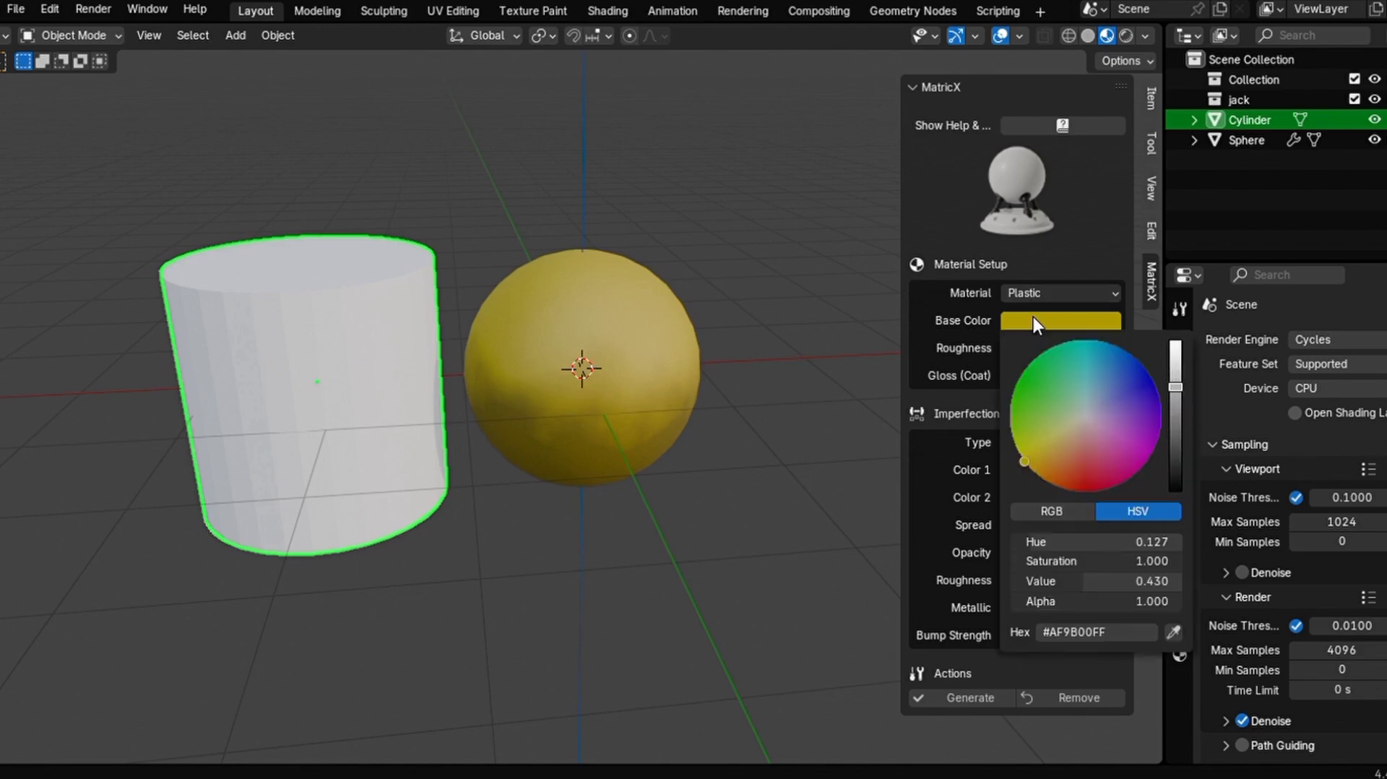
pyautogui.click(1175, 631)
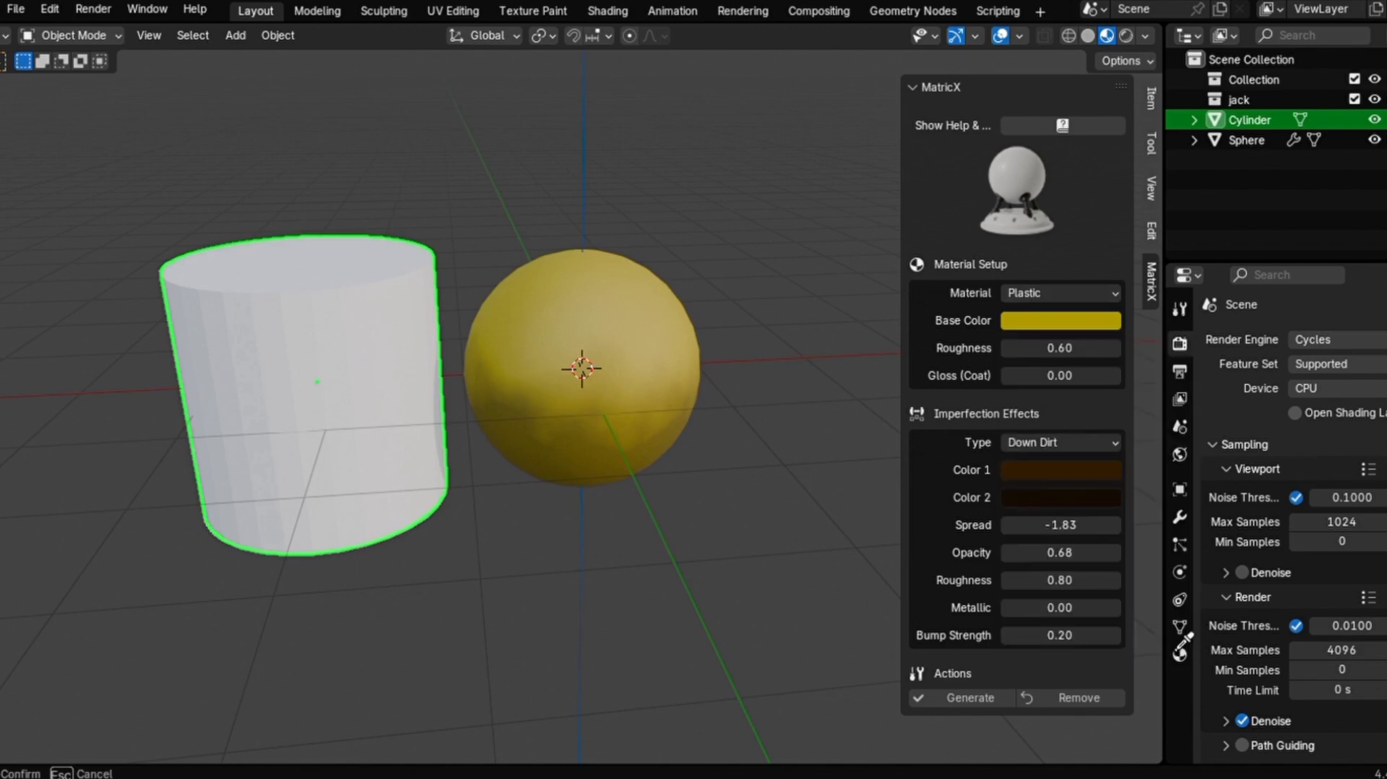
pyautogui.click(617, 284)
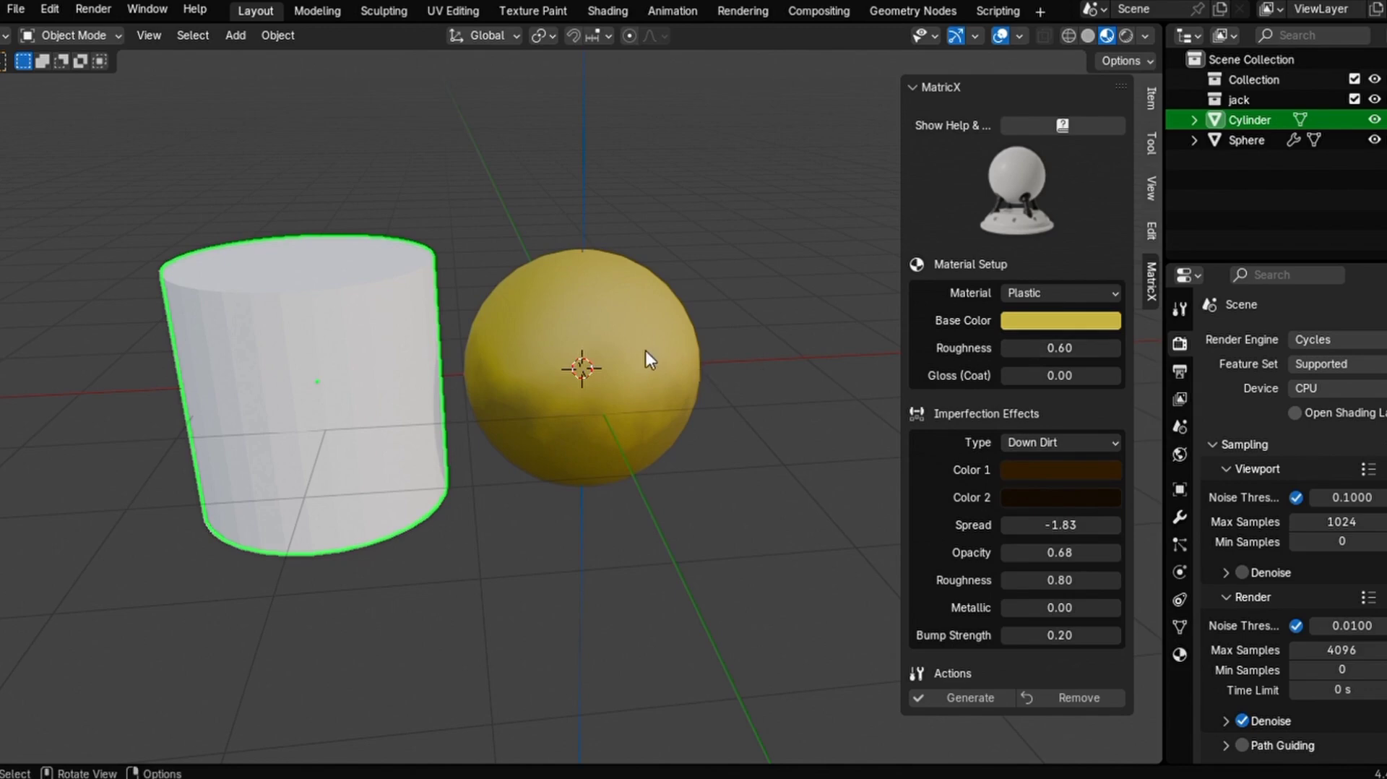
pyautogui.hotkey('ctrl', 'z')
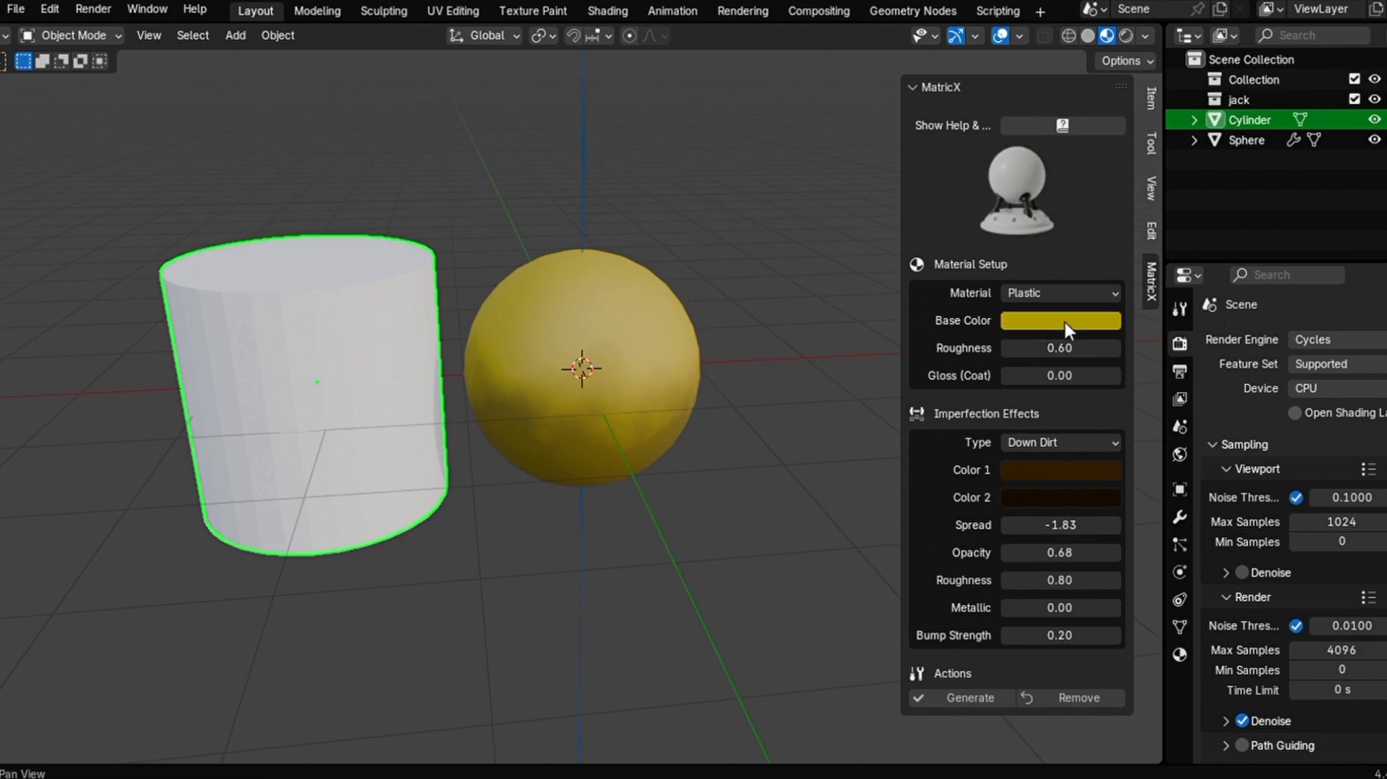
# - Switch the imperfection type to Dirt for the cylinder and give it a dark brown dirt color
pyautogui.click(1099, 436)
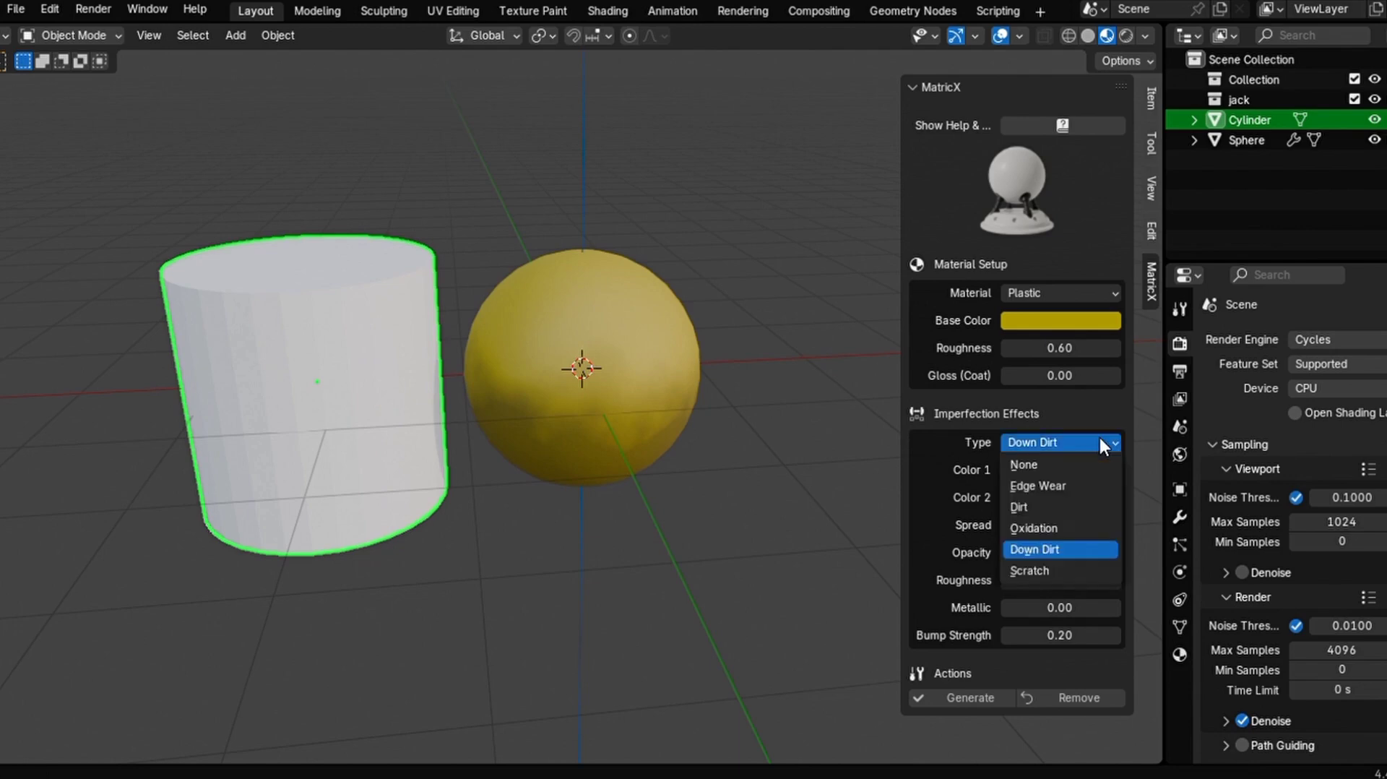
pyautogui.click(1038, 506)
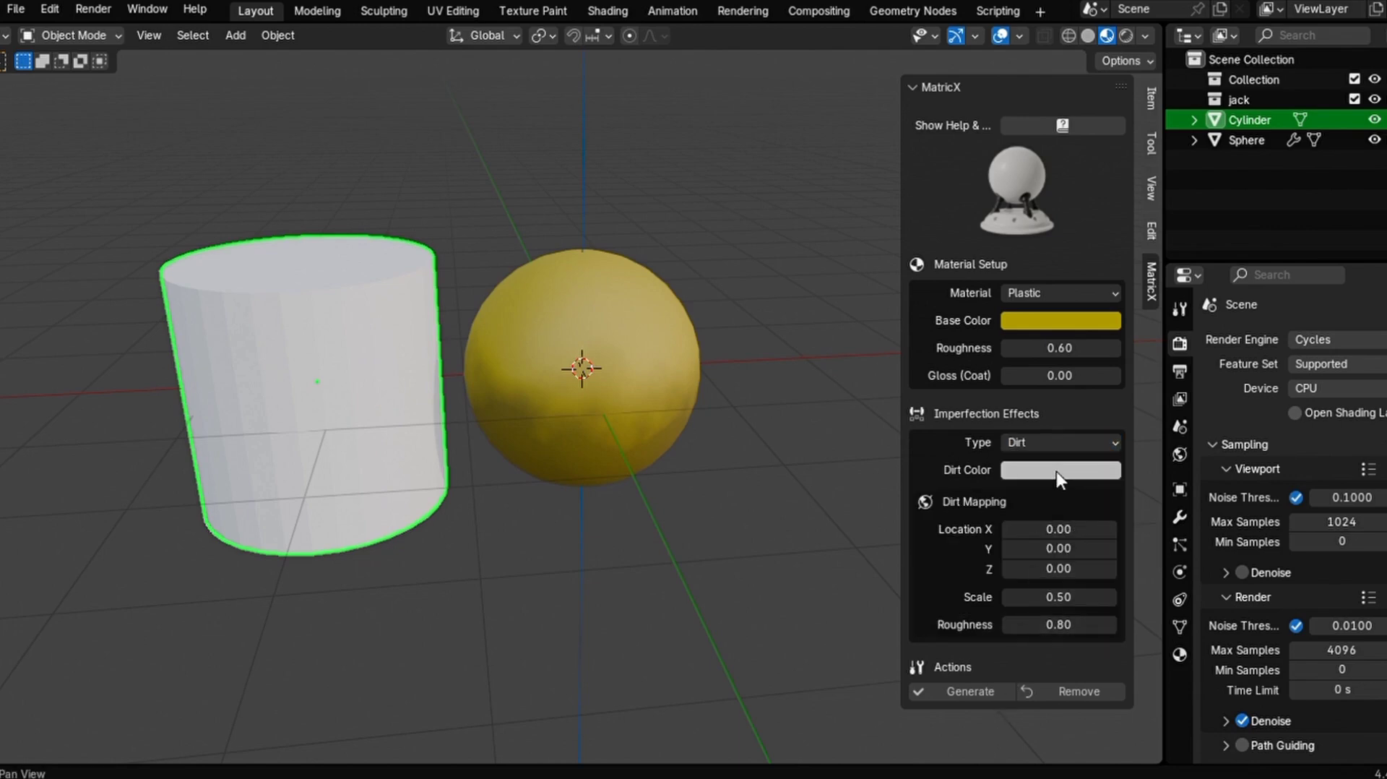
pyautogui.click(1056, 471)
pyautogui.click(1176, 265)
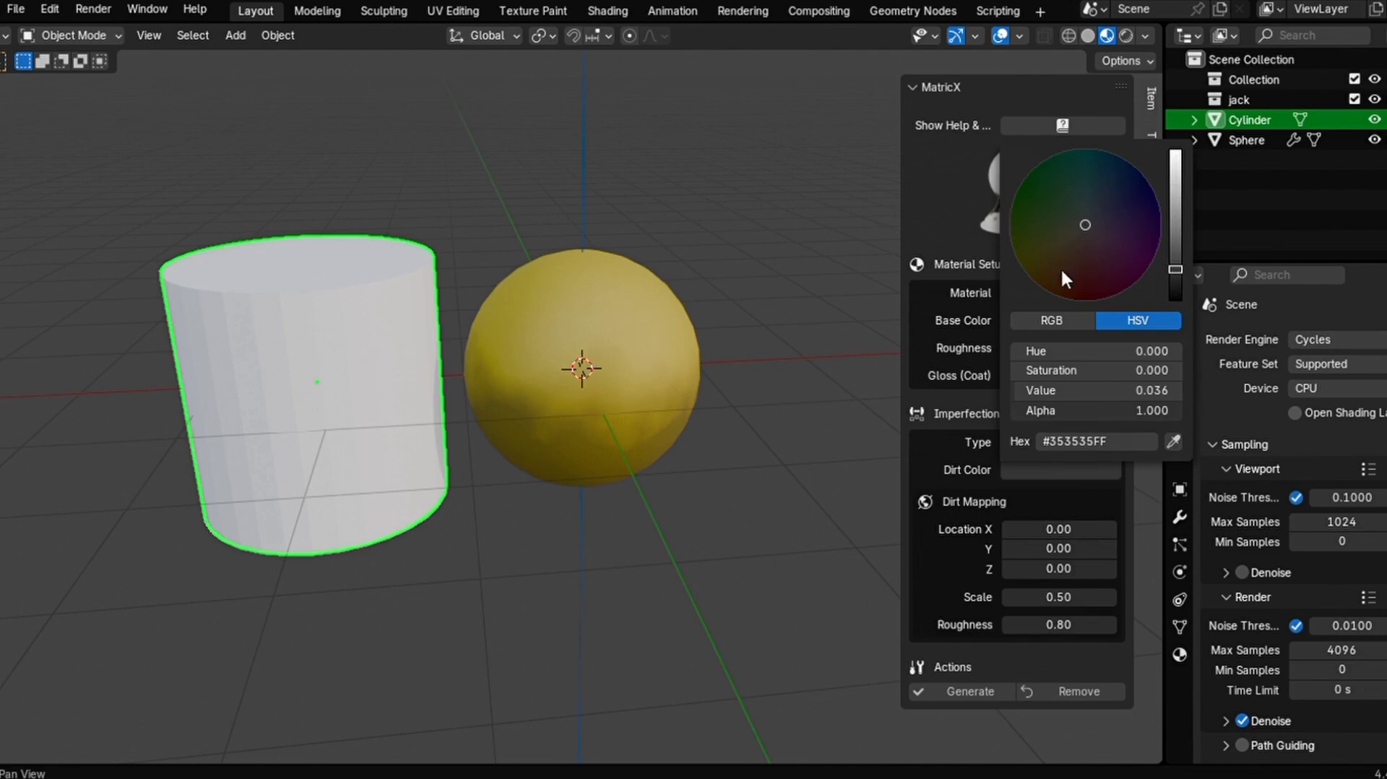
pyautogui.moveTo(1061, 268); pyautogui.dragTo(1048, 291)
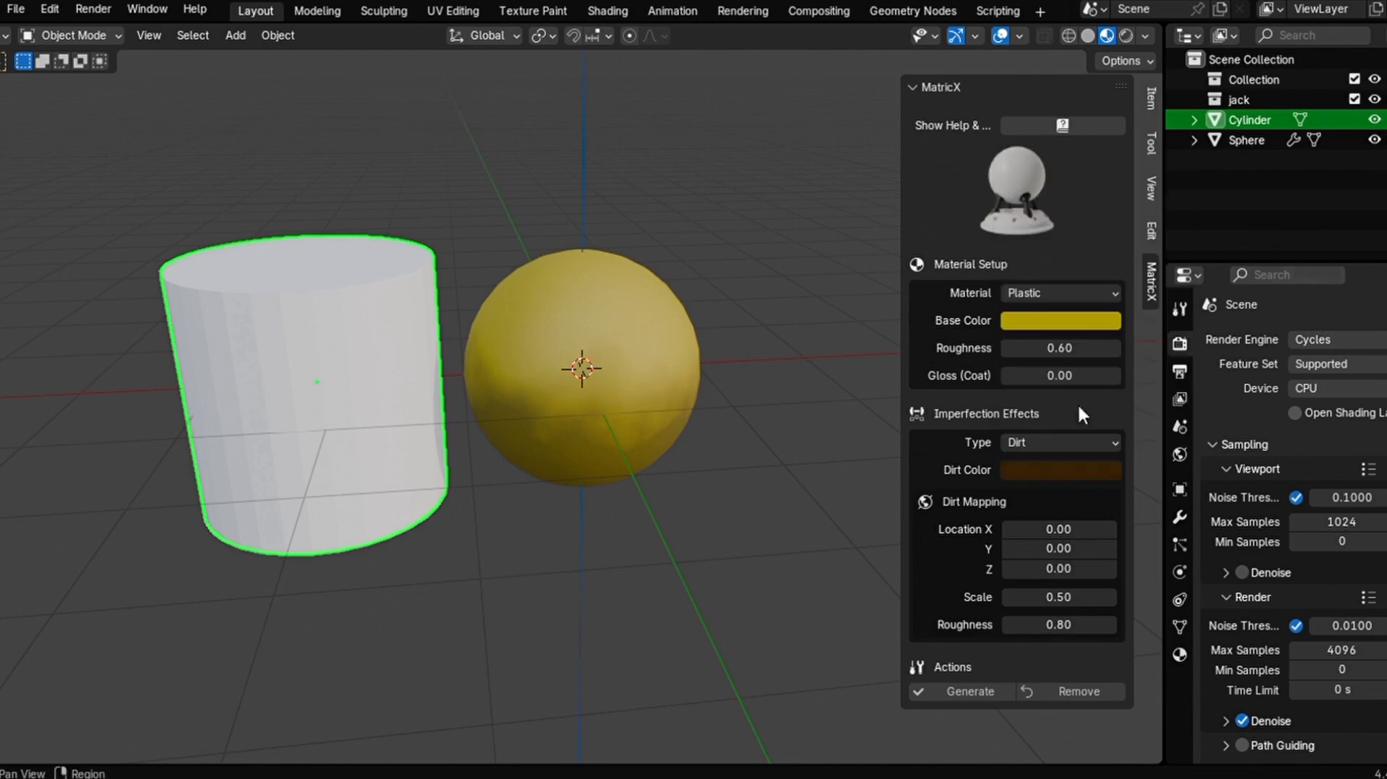
# - Generate the yellow plastic with Dirt on the cylinder and apply Shade Auto Smooth to it
pyautogui.click(973, 692)
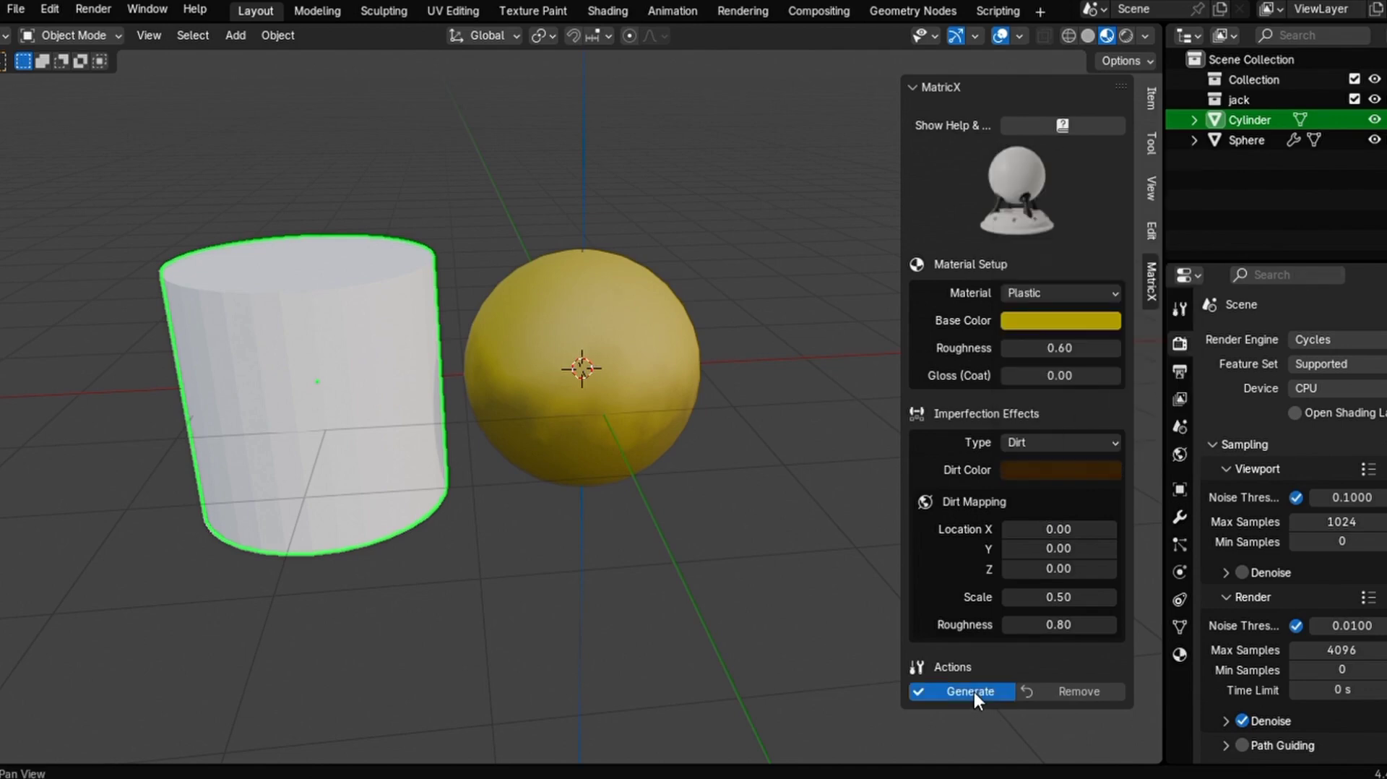
pyautogui.rightClick(366, 338)
pyautogui.click(365, 338)
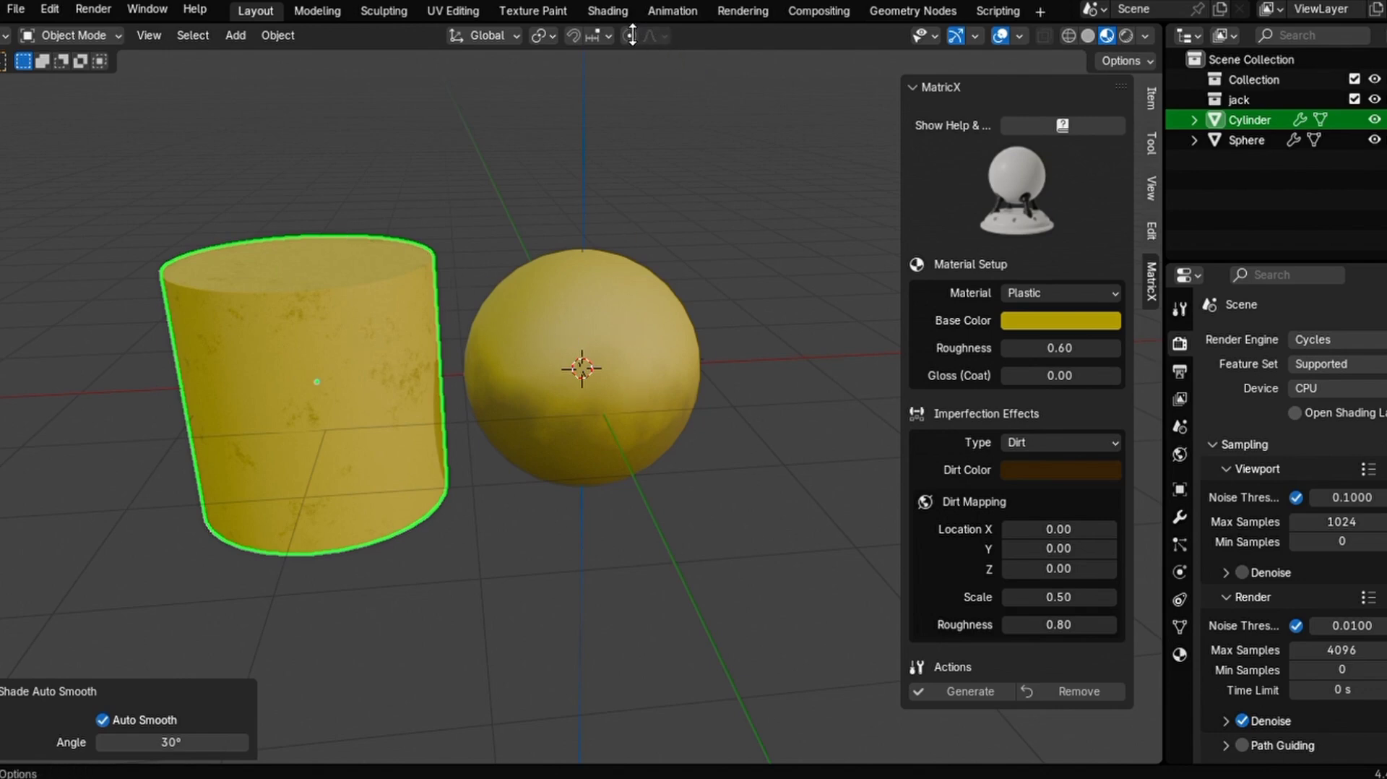
# - Open the Shading workspace and examine the material node trees of the sphere and the cylinder
pyautogui.click(608, 11)
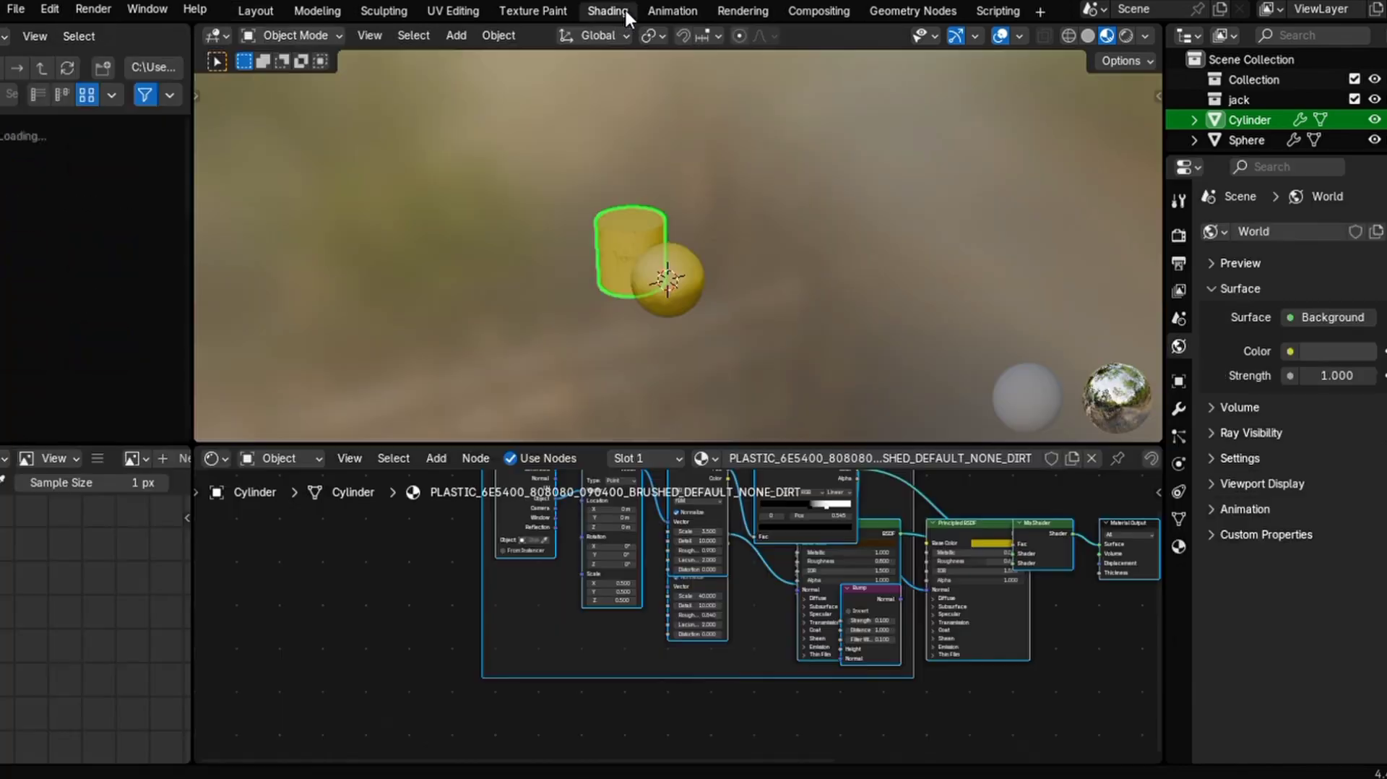
pyautogui.click(673, 275)
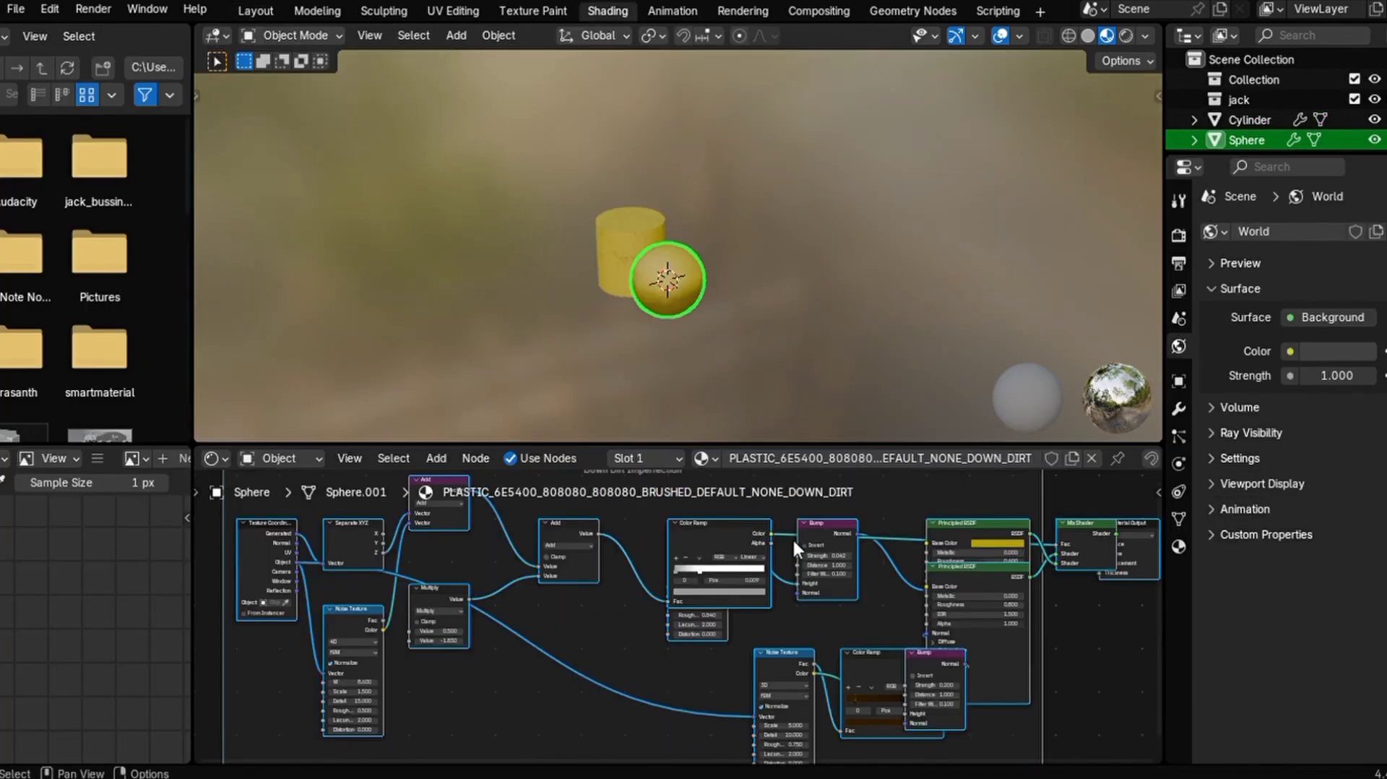
pyautogui.scroll(-3, 792, 538)
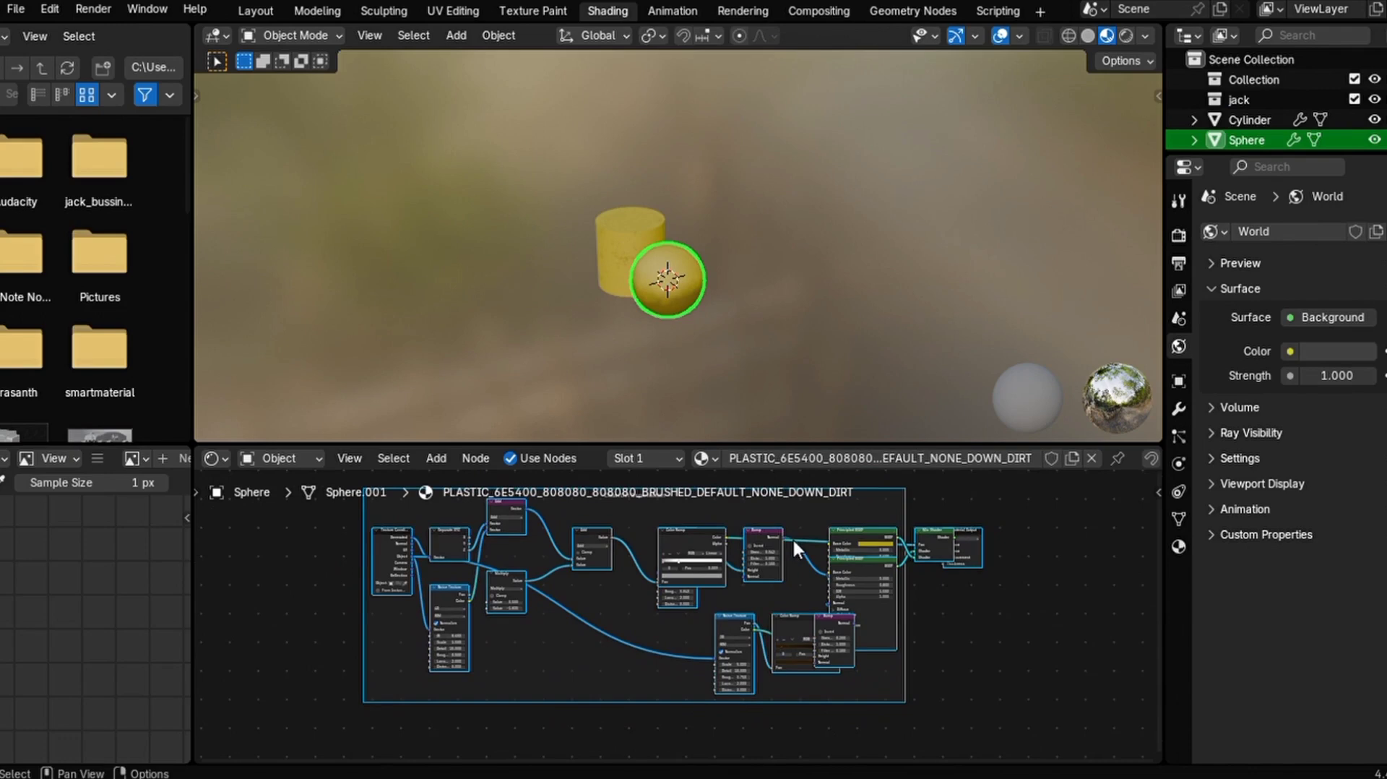
pyautogui.scroll(-1, 792, 538)
pyautogui.moveTo(672, 286); pyautogui.dragTo(666, 280, button='middle')
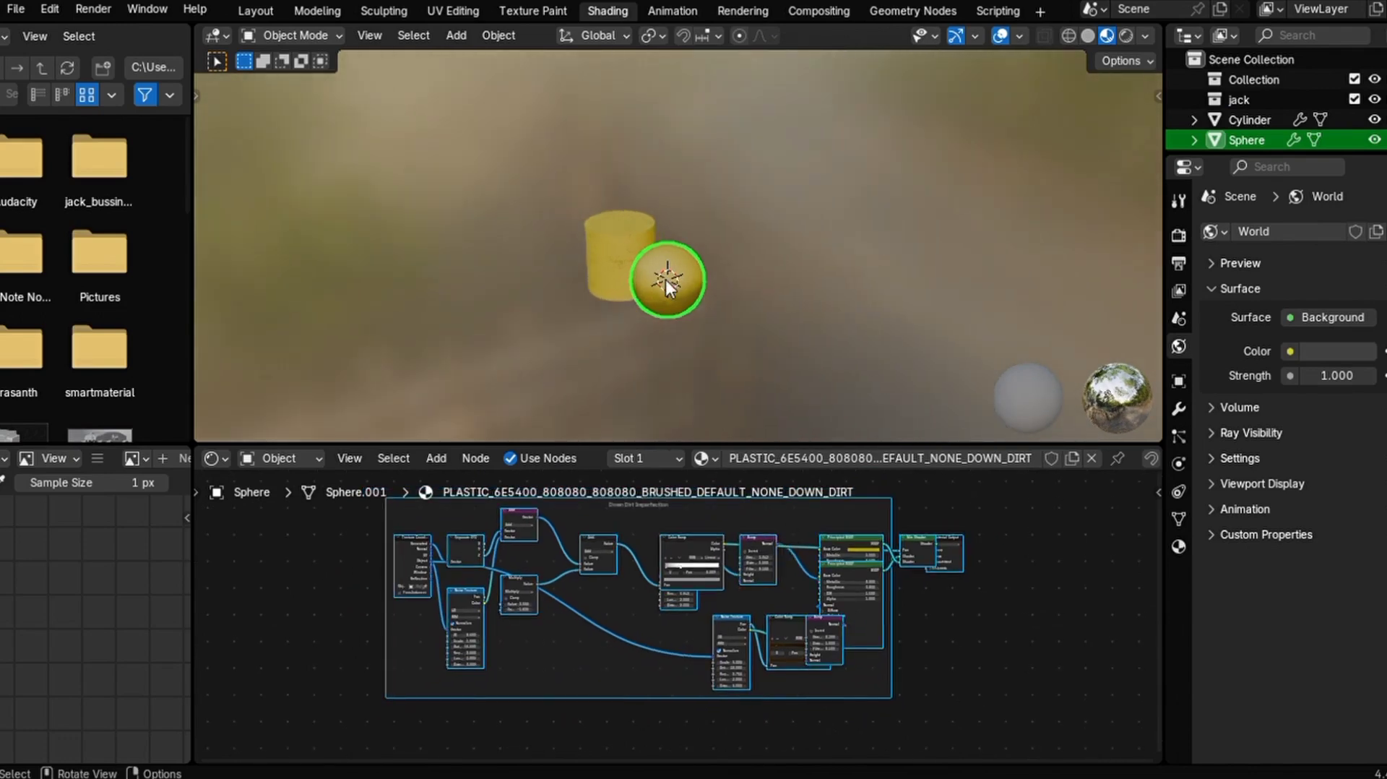
pyautogui.click(593, 258)
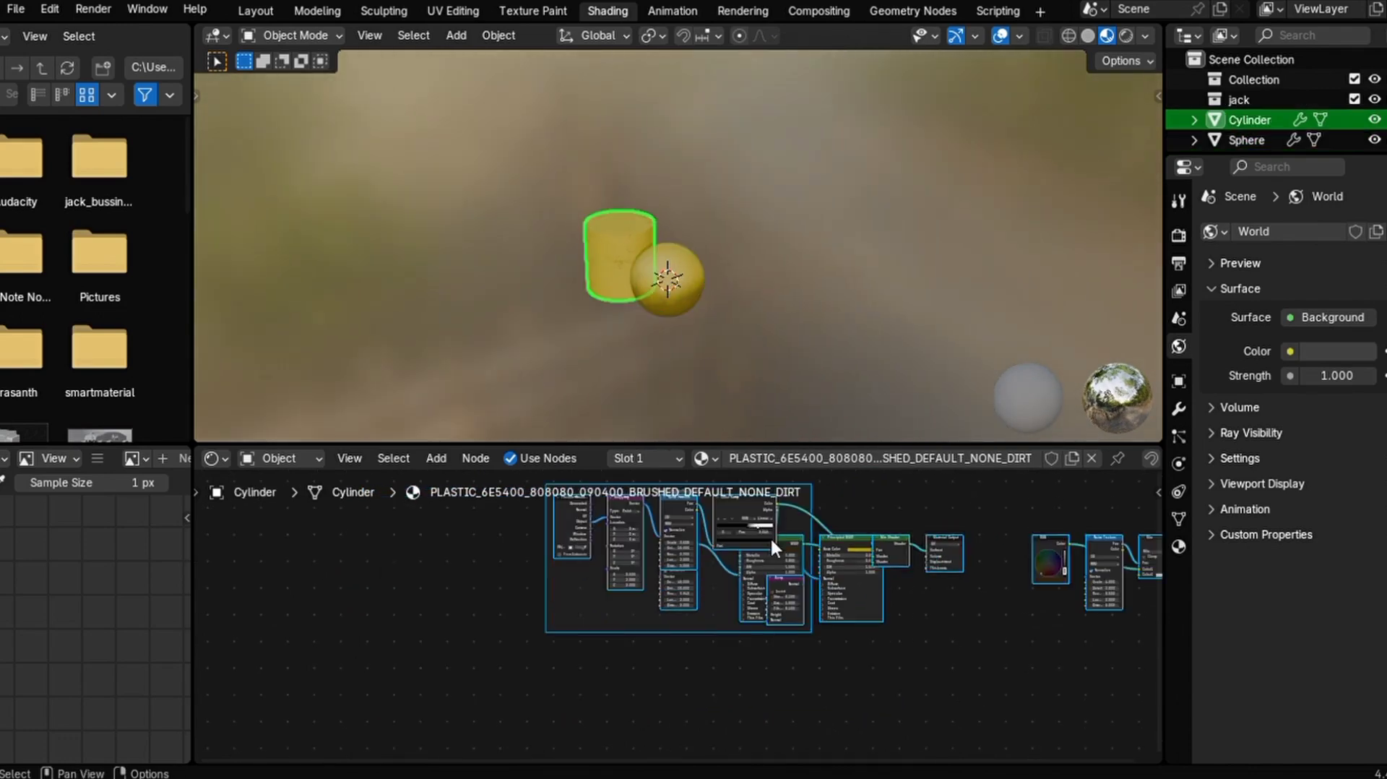
pyautogui.moveTo(770, 536); pyautogui.dragTo(774, 552, button='middle')
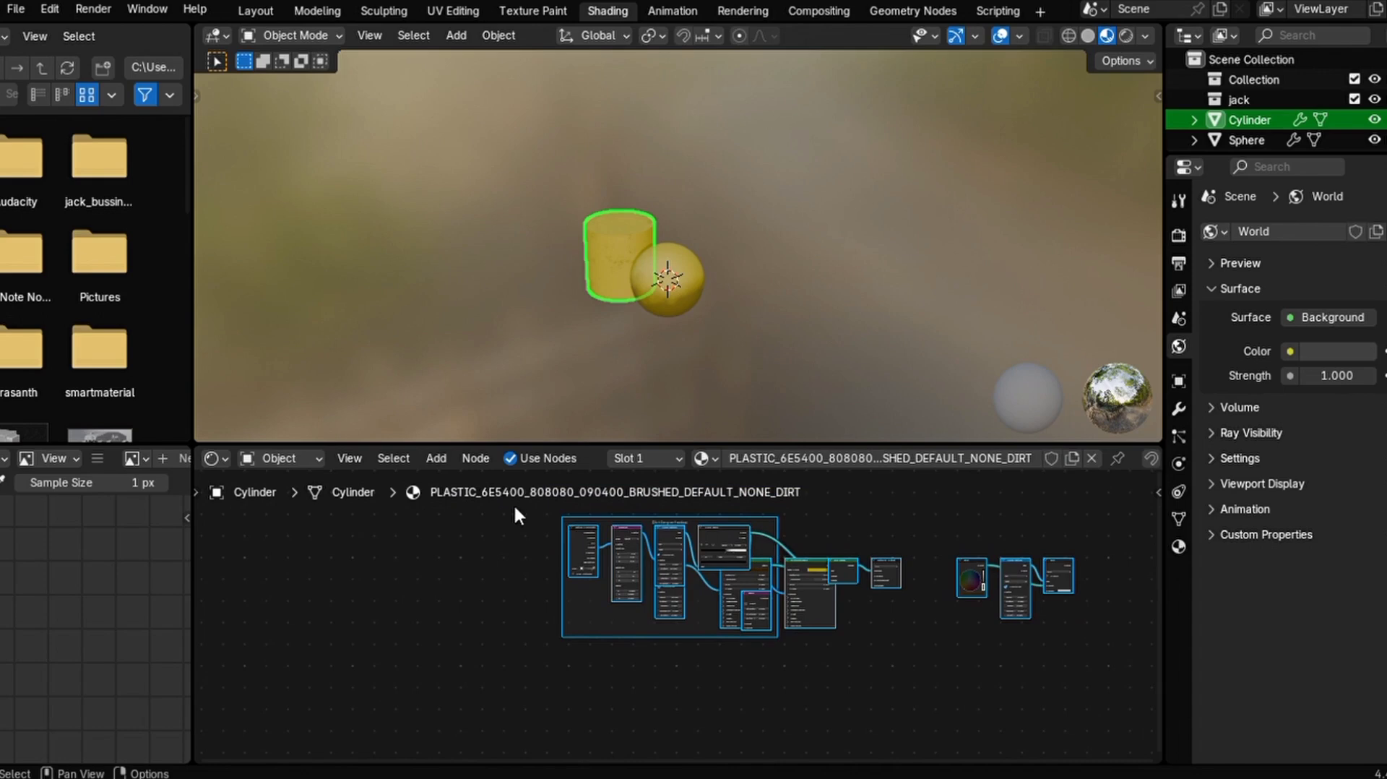
# - Copy the cylinder's Dirt and plastic nodes, without the Material Output, into the sphere's material and place them clear of the existing nodes
pyautogui.moveTo(517, 507); pyautogui.dragTo(853, 636)
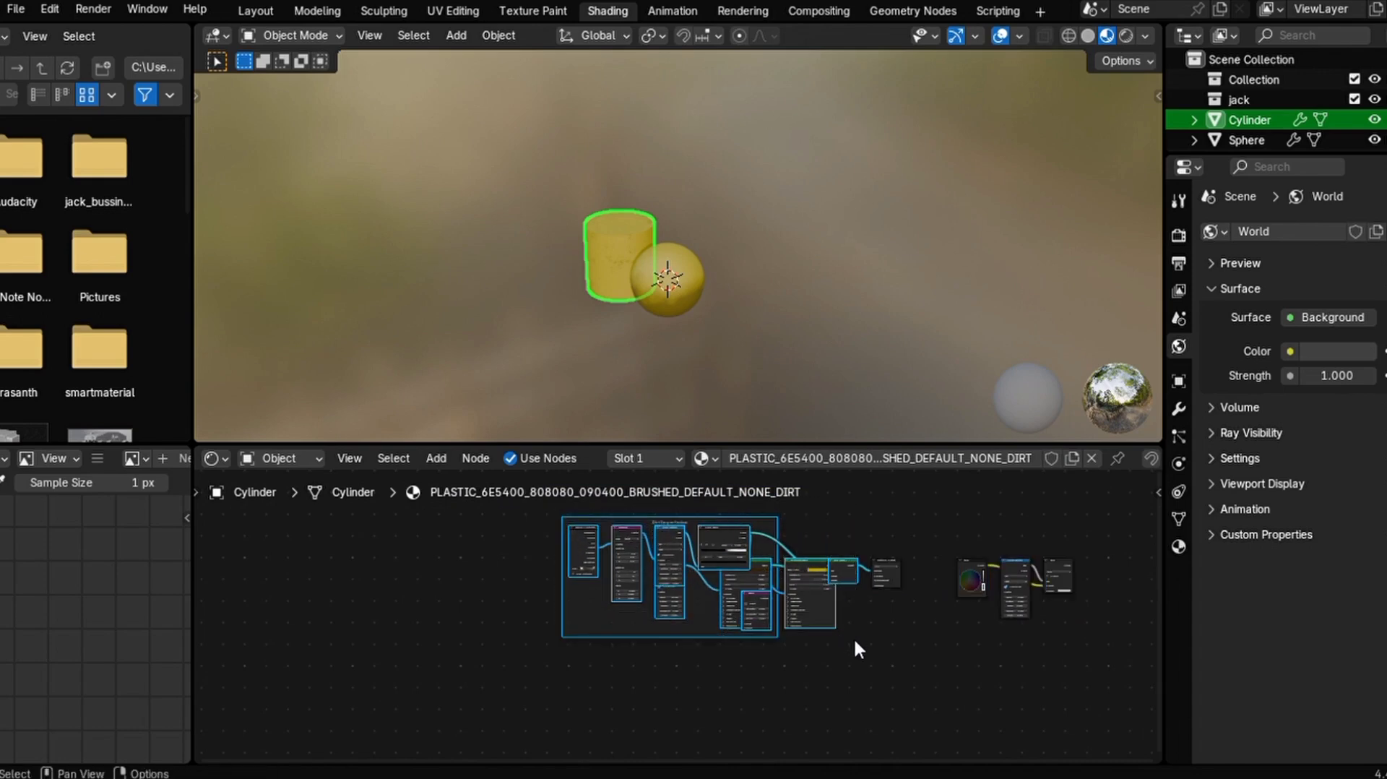
pyautogui.scroll(8, 852, 636)
pyautogui.scroll(-6, 855, 640)
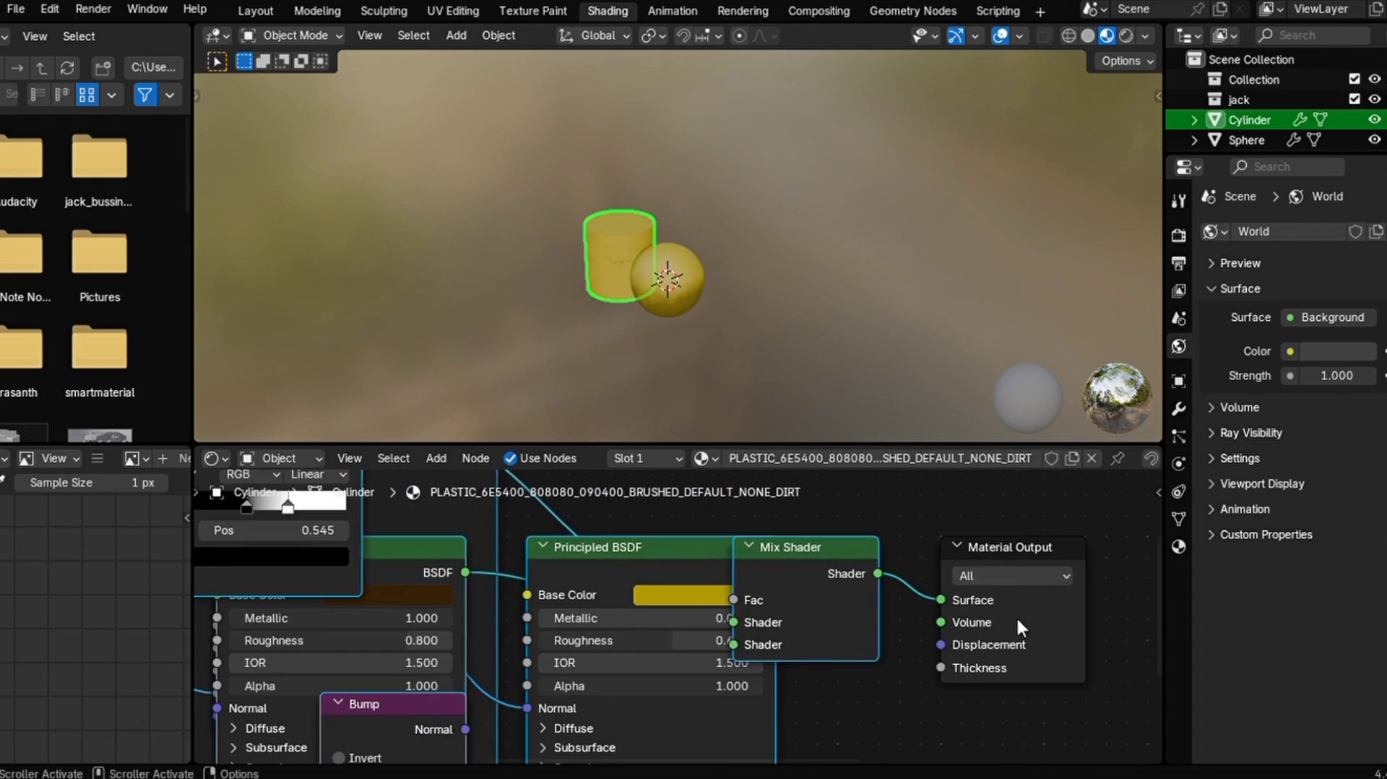
pyautogui.scroll(-2, 895, 556)
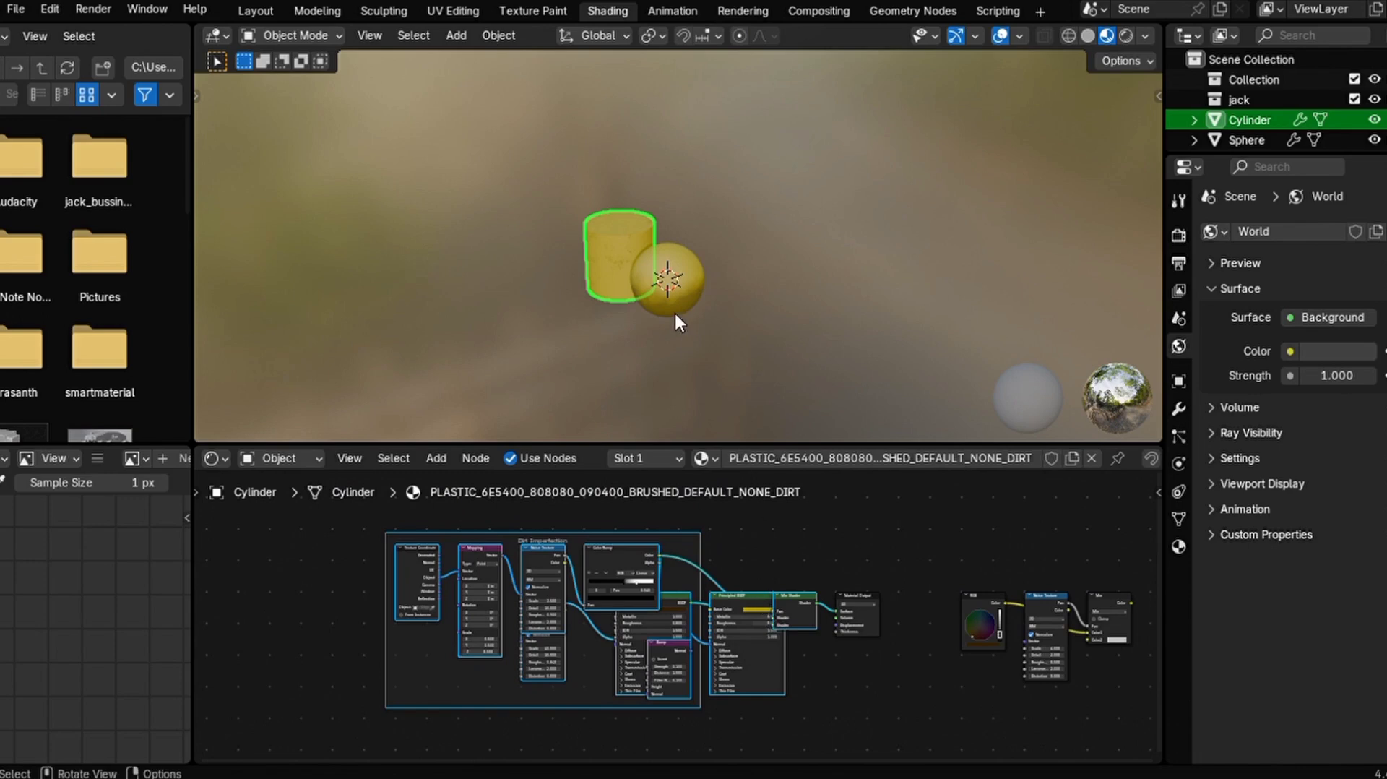
pyautogui.click(680, 271)
pyautogui.press('Home')
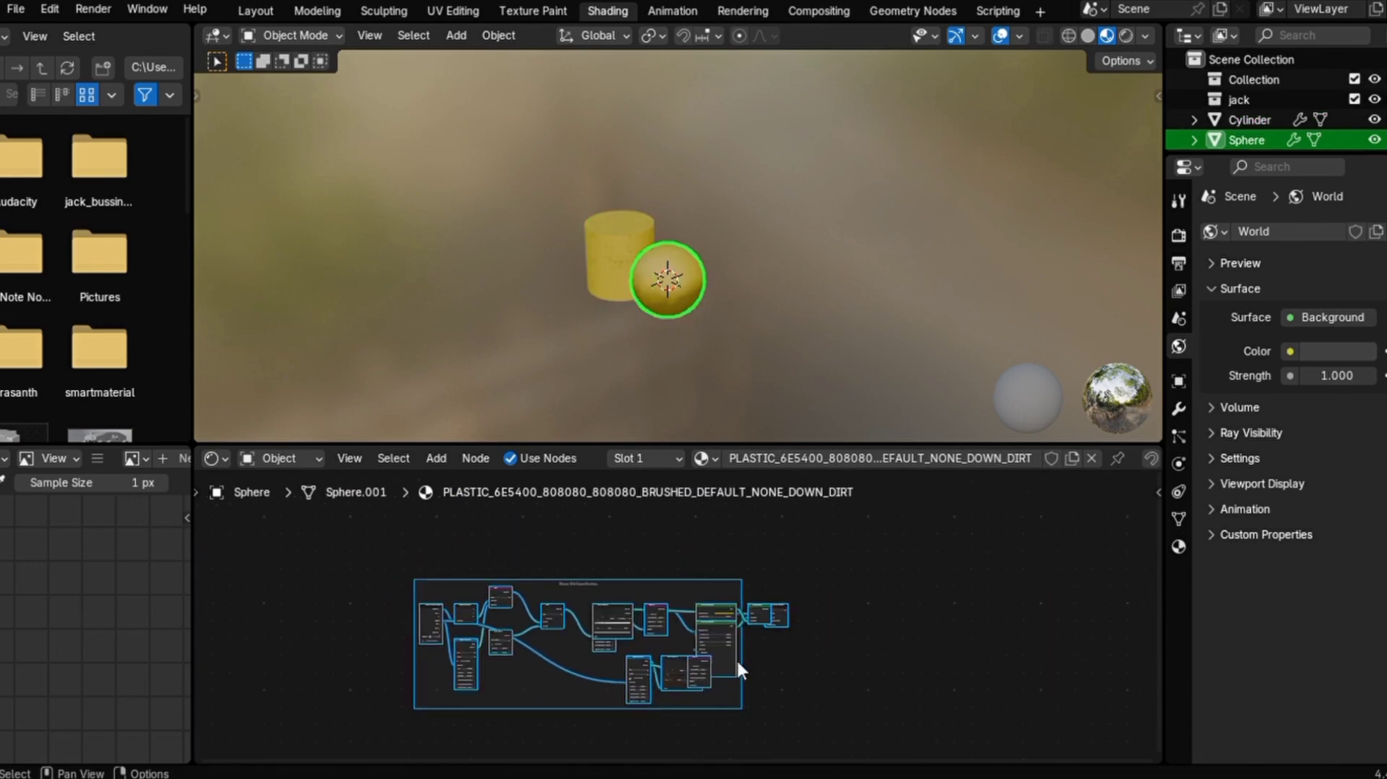
pyautogui.hotkey('ctrl', 'v')
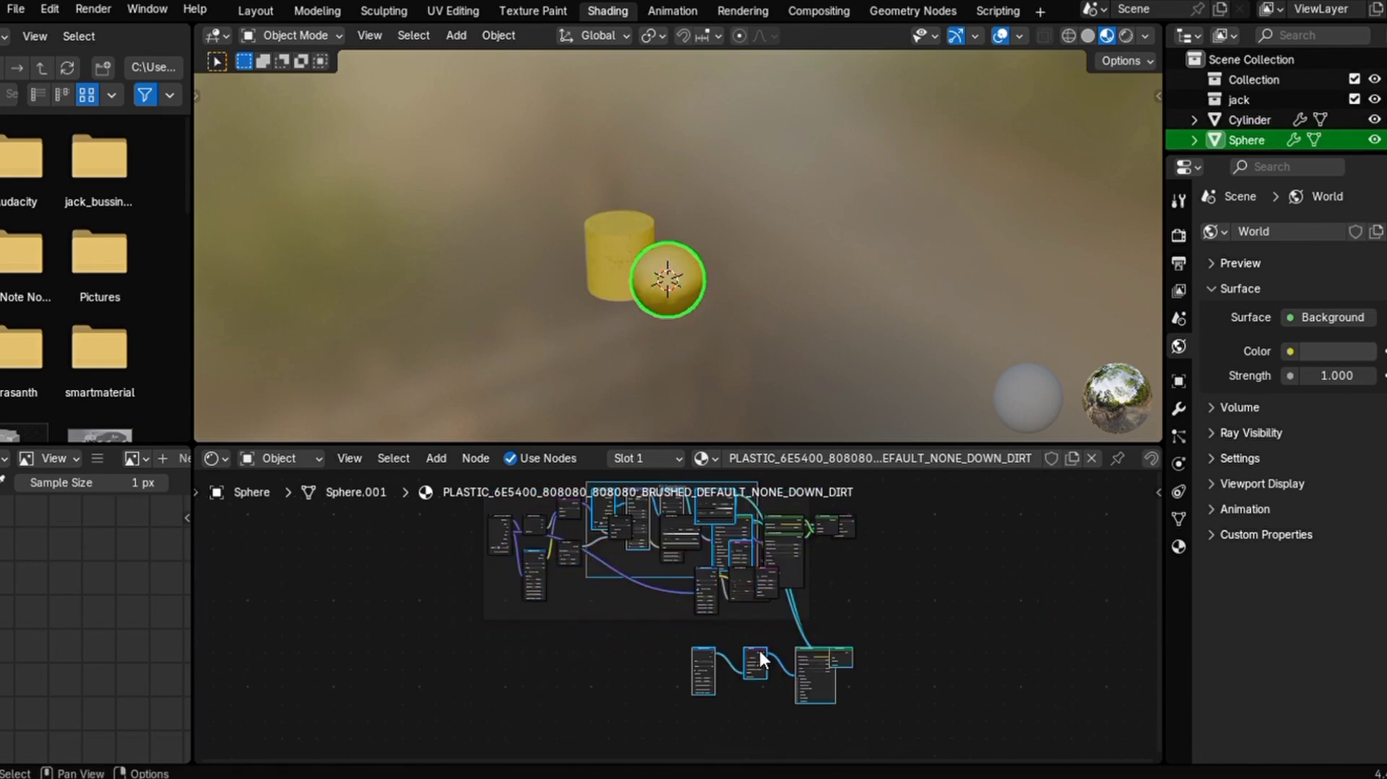
pyautogui.press('g')
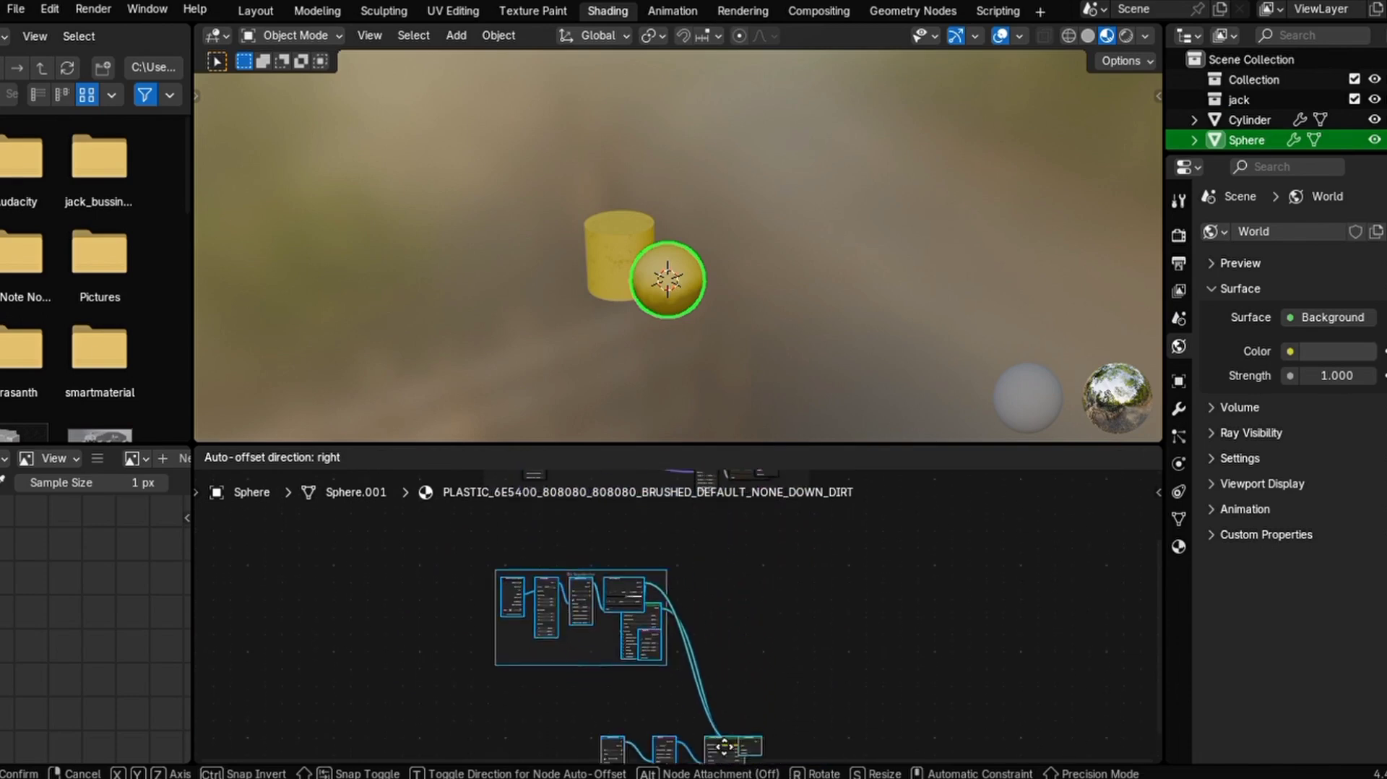
pyautogui.click(723, 695)
# - Move the pasted Mix Shader away from its Principled BSDF, level with the Dirt Imperfection frame
pyautogui.click(760, 690)
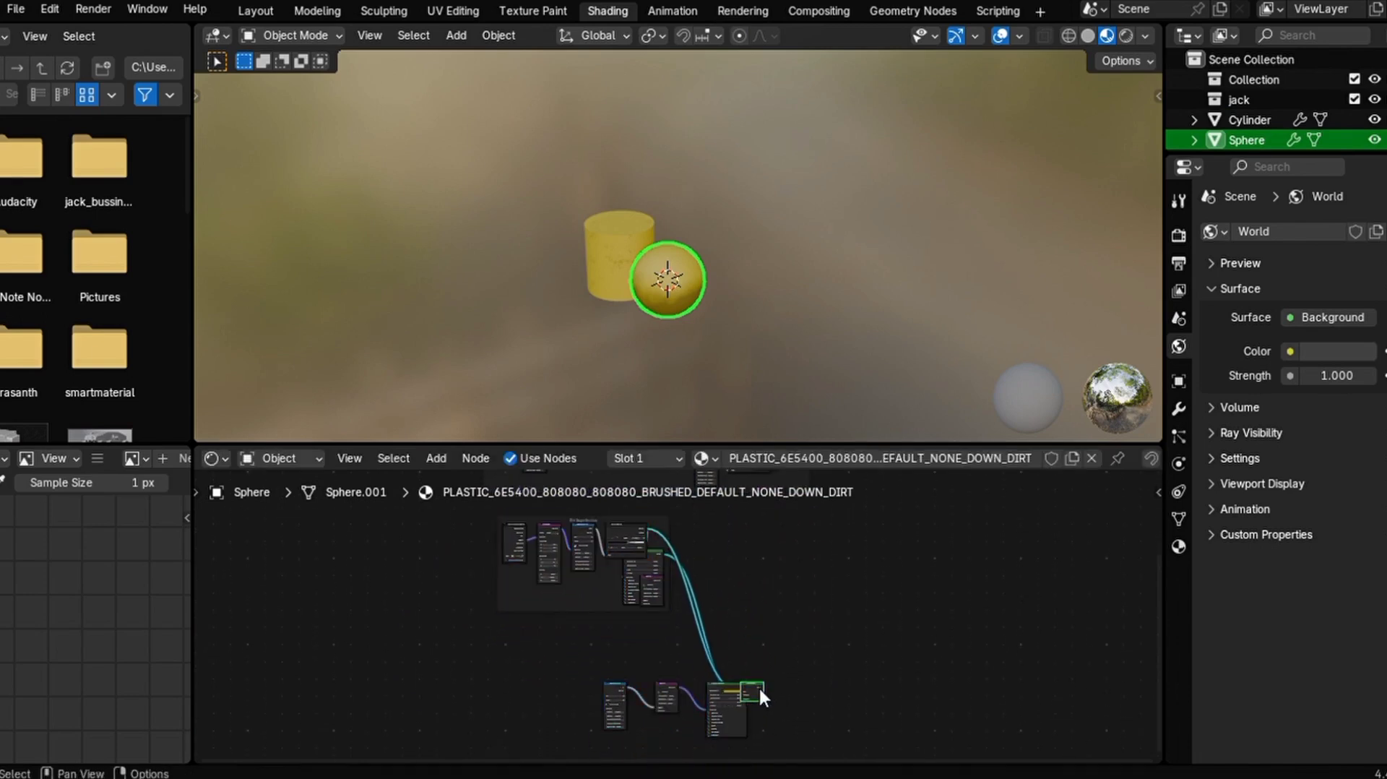
pyautogui.press('g')
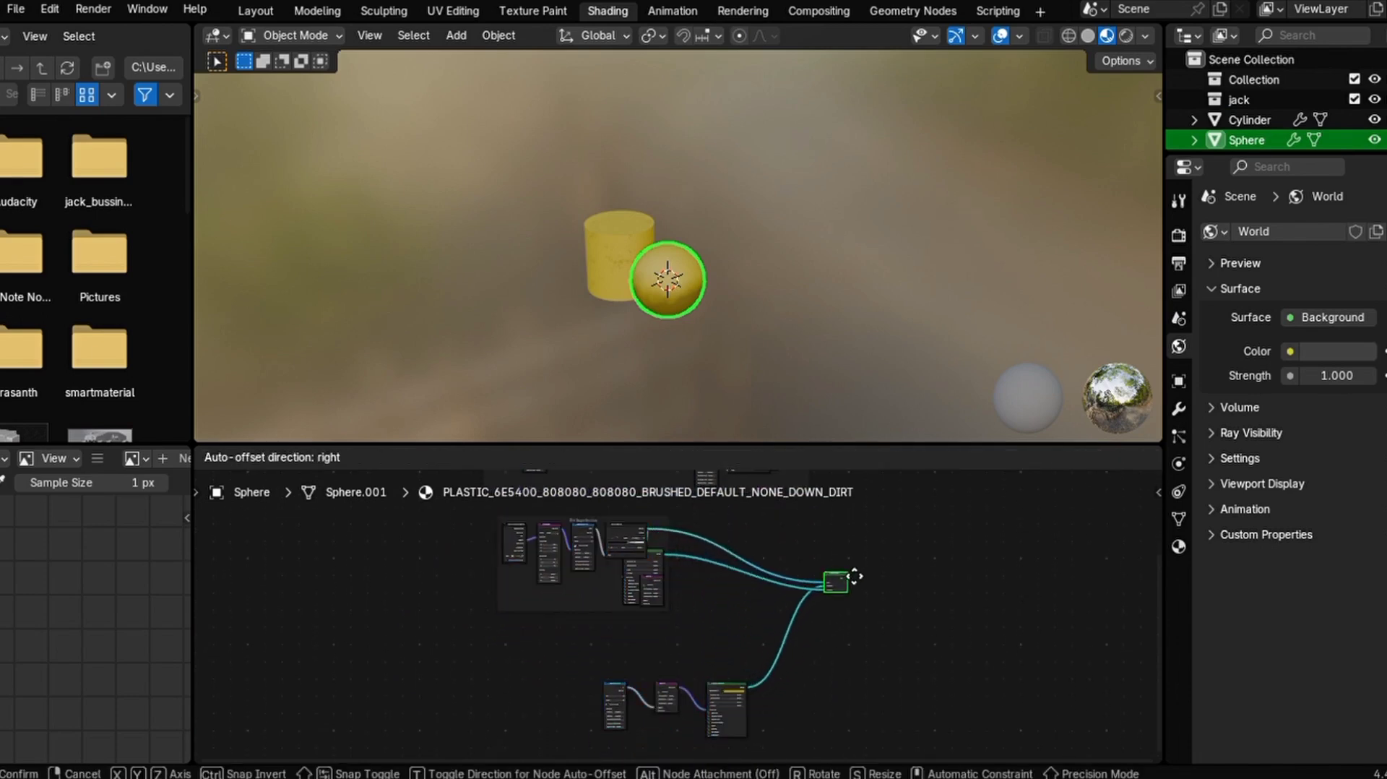
pyautogui.click(899, 532)
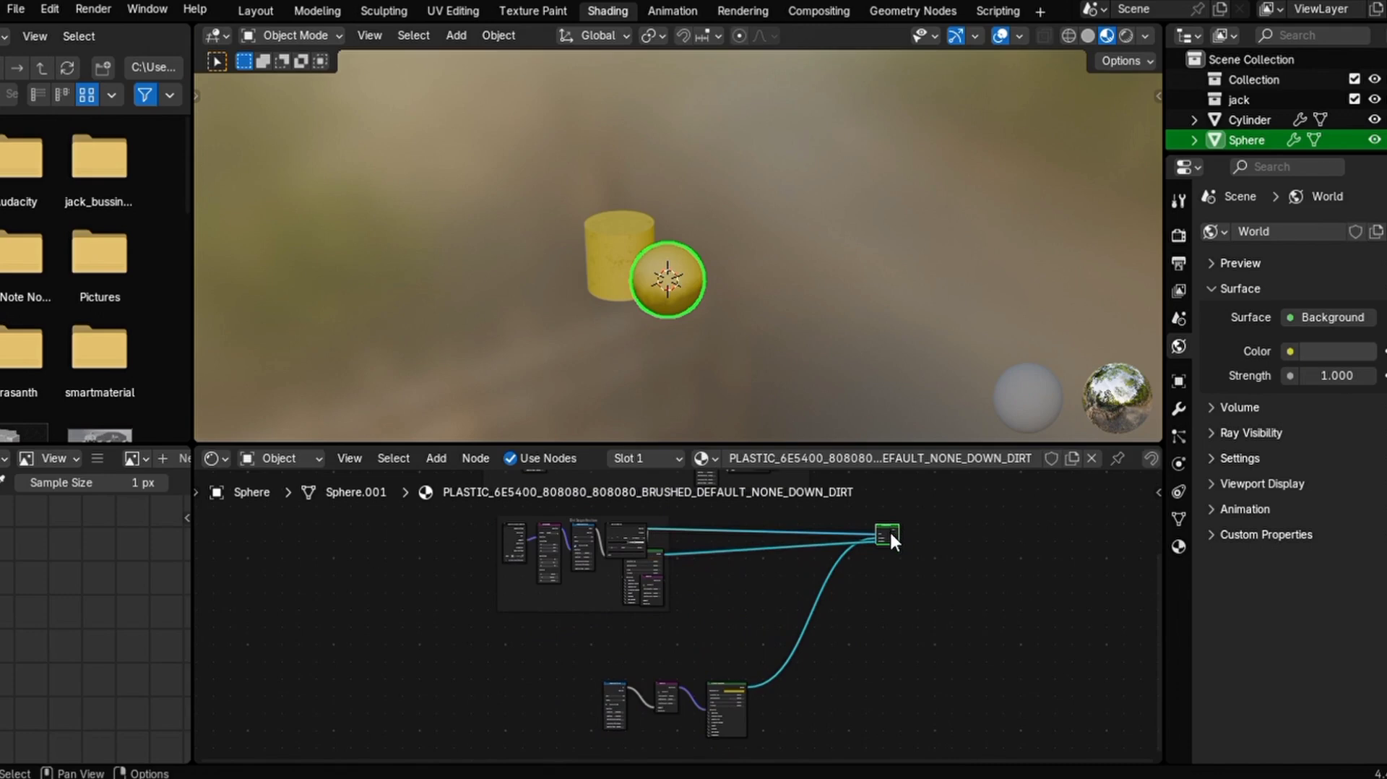
# - Place the Down Dirt Mix Shader just above the pasted one and move the Material Output farther away to make room
pyautogui.scroll(5, 890, 530)
pyautogui.hscroll(5, 890, 531)
pyautogui.scroll(2, 891, 535)
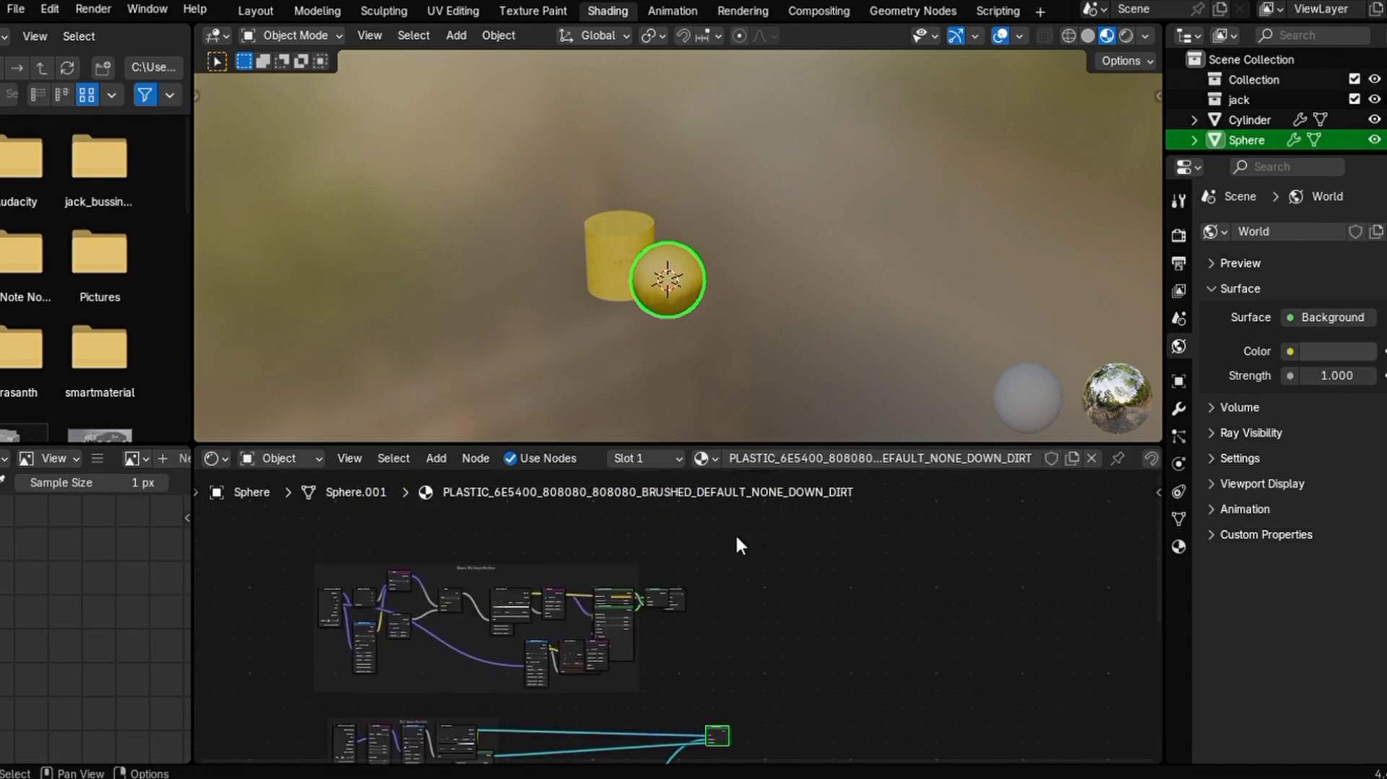
pyautogui.click(650, 591)
pyautogui.press('g')
pyautogui.click(692, 643)
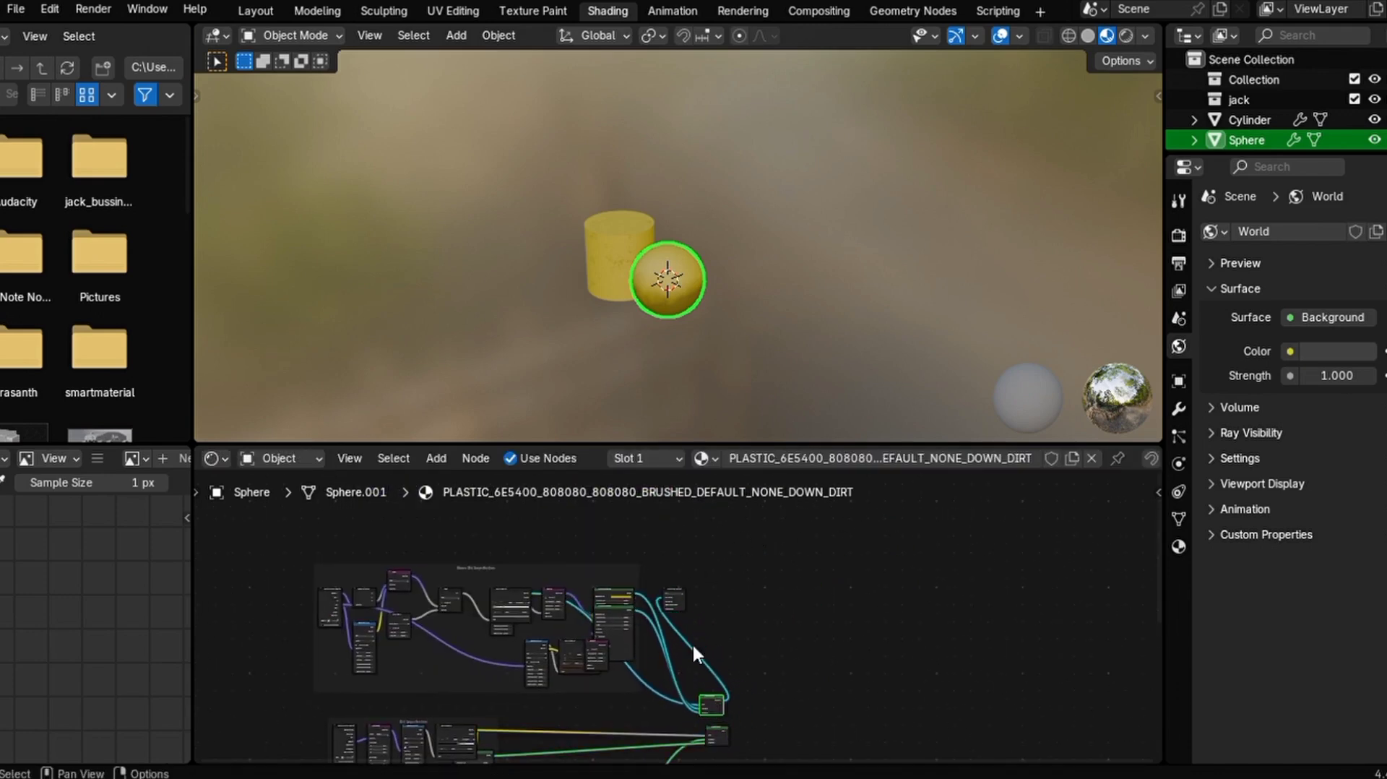
pyautogui.click(674, 599)
pyautogui.press('g')
pyautogui.click(927, 660)
pyautogui.scroll(4, 920, 649)
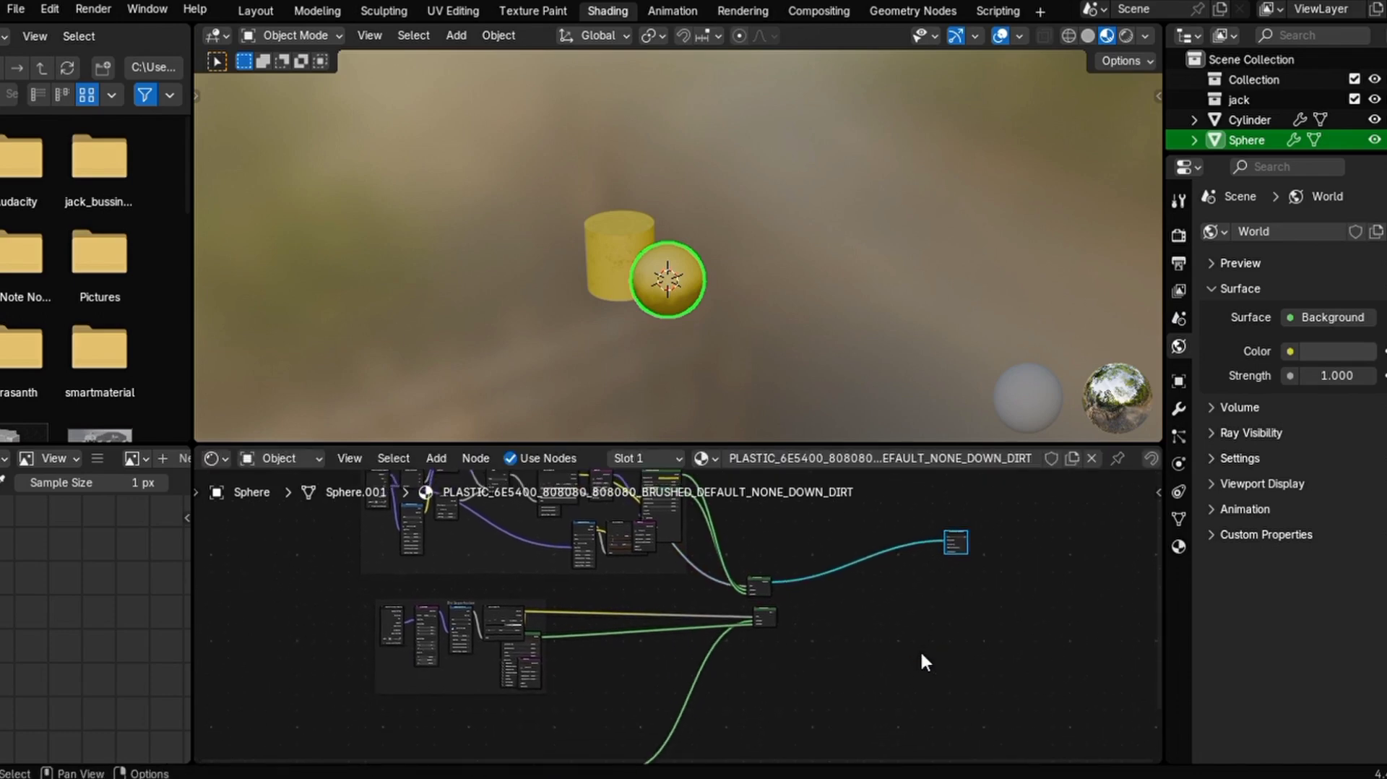
pyautogui.scroll(4, 920, 649)
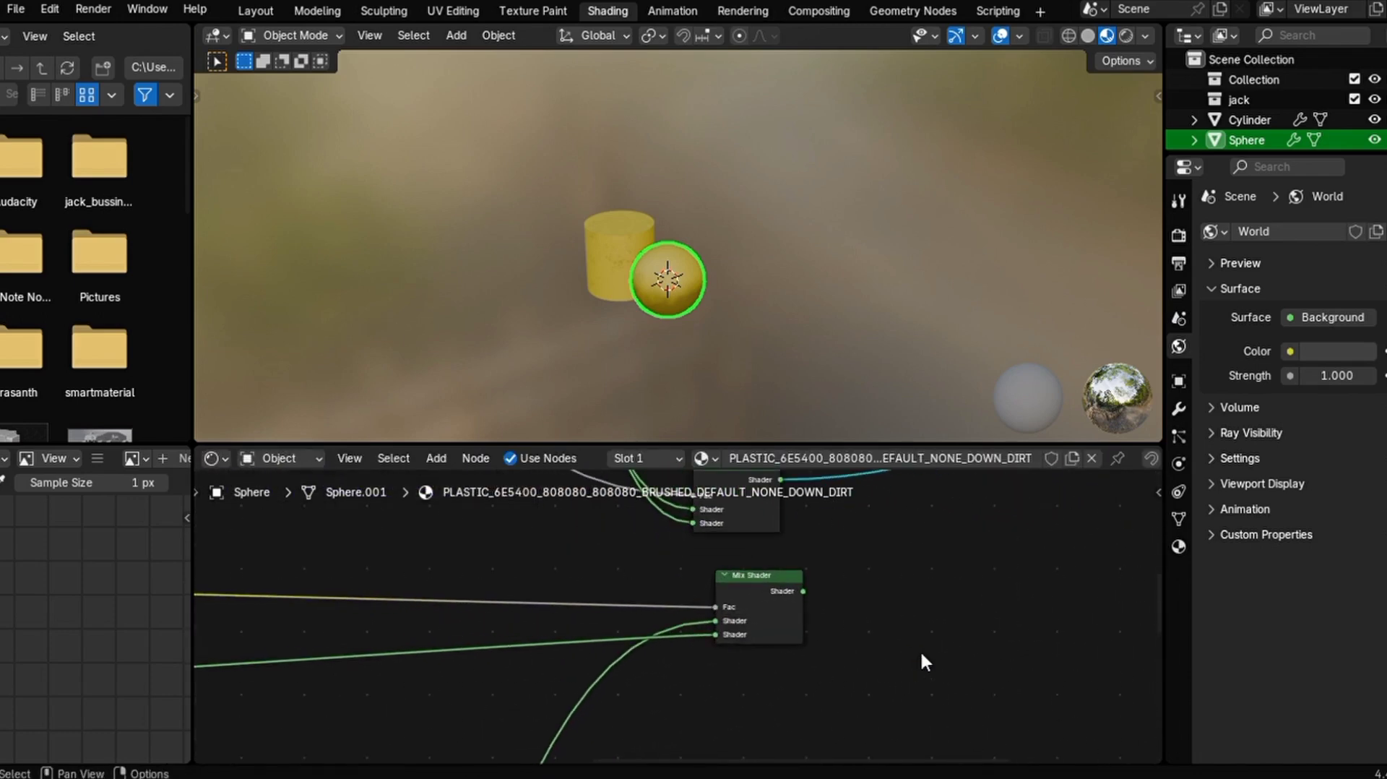
pyautogui.moveTo(765, 579); pyautogui.dragTo(714, 533)
pyautogui.keyDown('shift'); pyautogui.scroll(2, 728, 561); pyautogui.keyUp('shift')
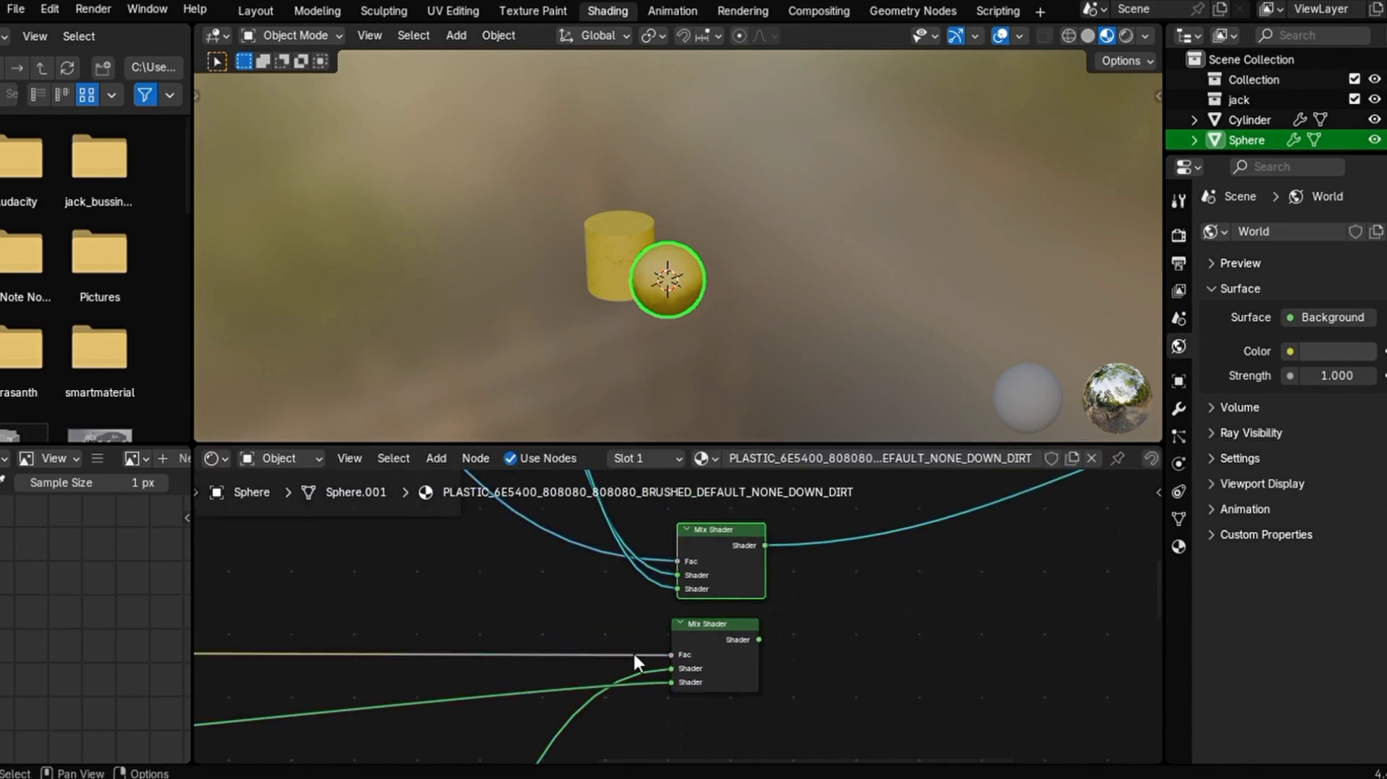
# - Duplicate the Mix Shader and feed the Down Dirt and Dirt Mix Shader outputs into its two shader inputs
pyautogui.hotkey('shift', 'd')
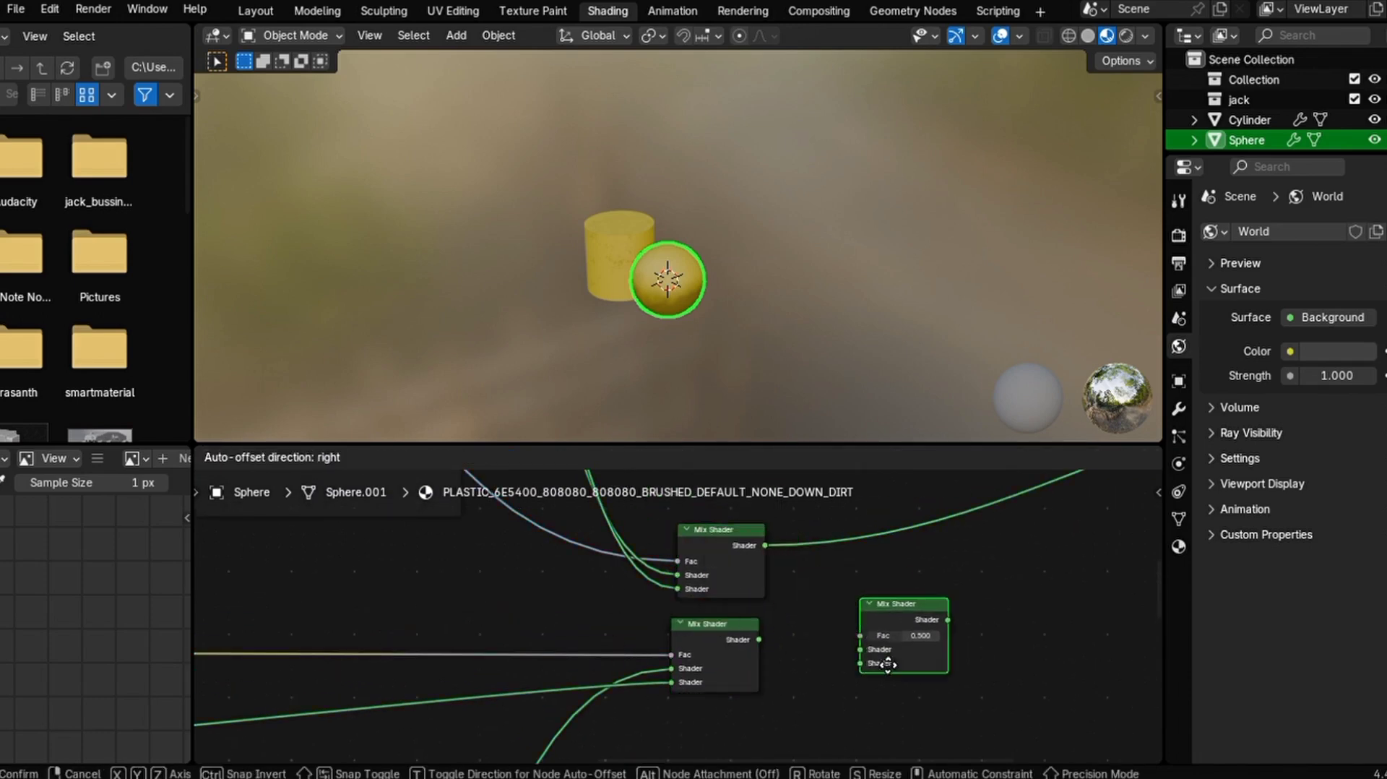
pyautogui.click(875, 651)
pyautogui.moveTo(866, 635); pyautogui.dragTo(784, 611, button='middle')
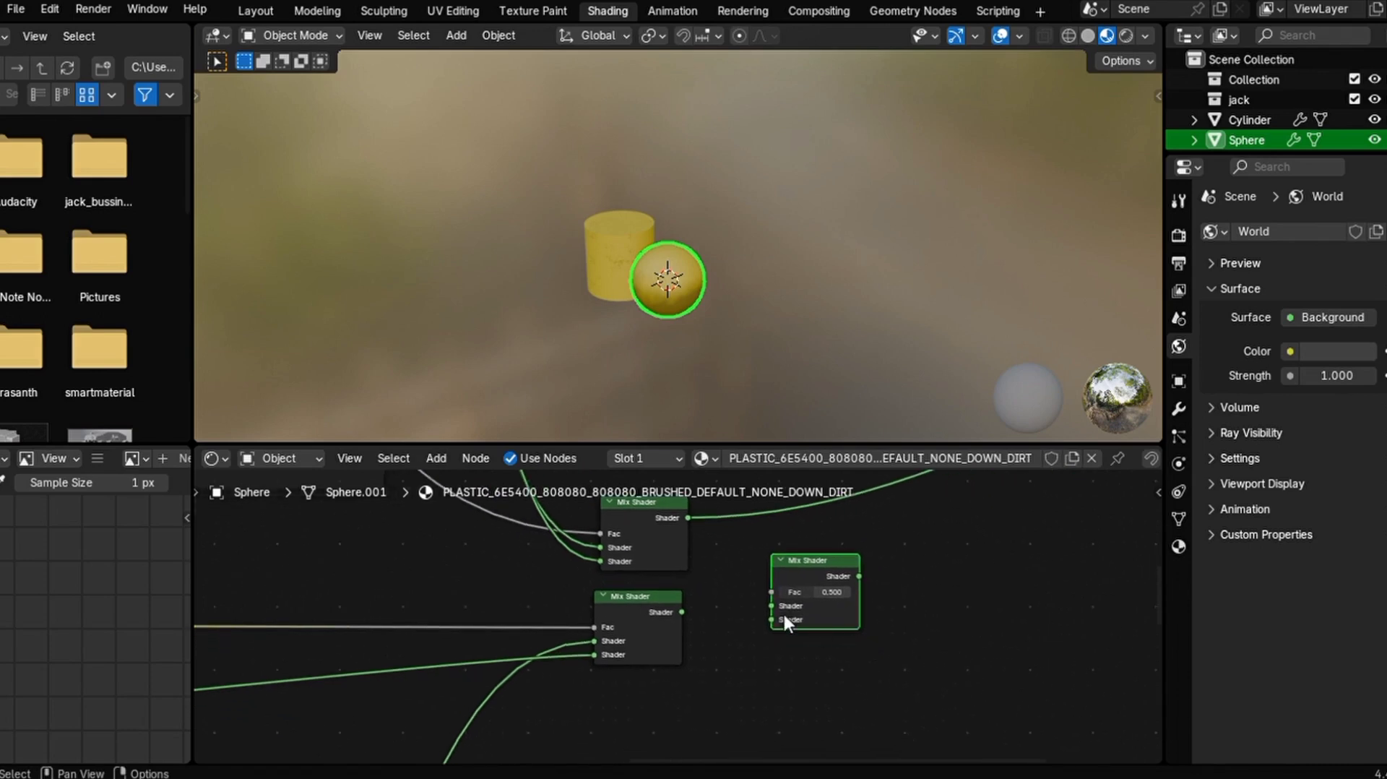
pyautogui.moveTo(678, 514); pyautogui.dragTo(769, 603)
pyautogui.moveTo(681, 612); pyautogui.dragTo(763, 621)
# - Connect the combining Mix Shader to the Material Output's Surface and delete the cylinder
pyautogui.scroll(-3, 847, 587)
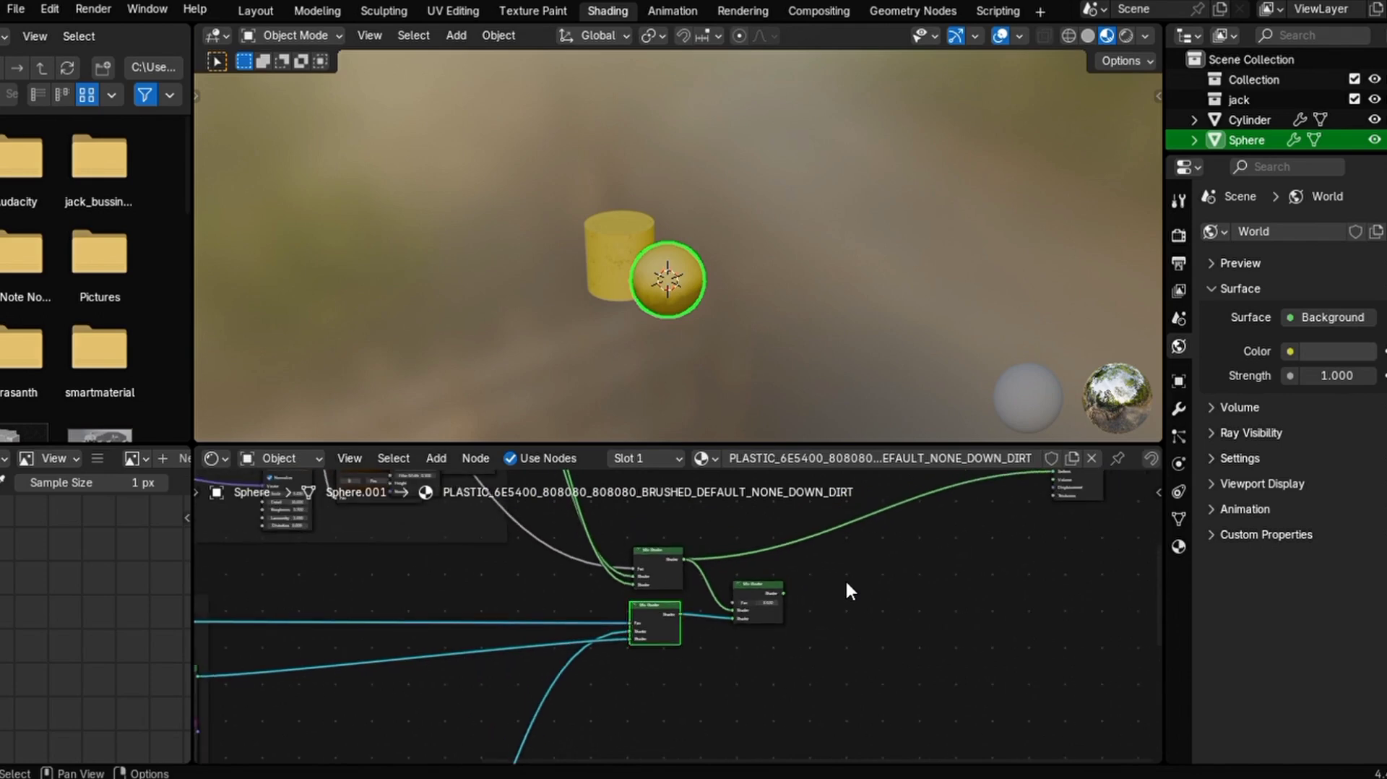
pyautogui.moveTo(707, 633); pyautogui.dragTo(981, 513)
pyautogui.press('Delete')
pyautogui.scroll(4, 740, 296)
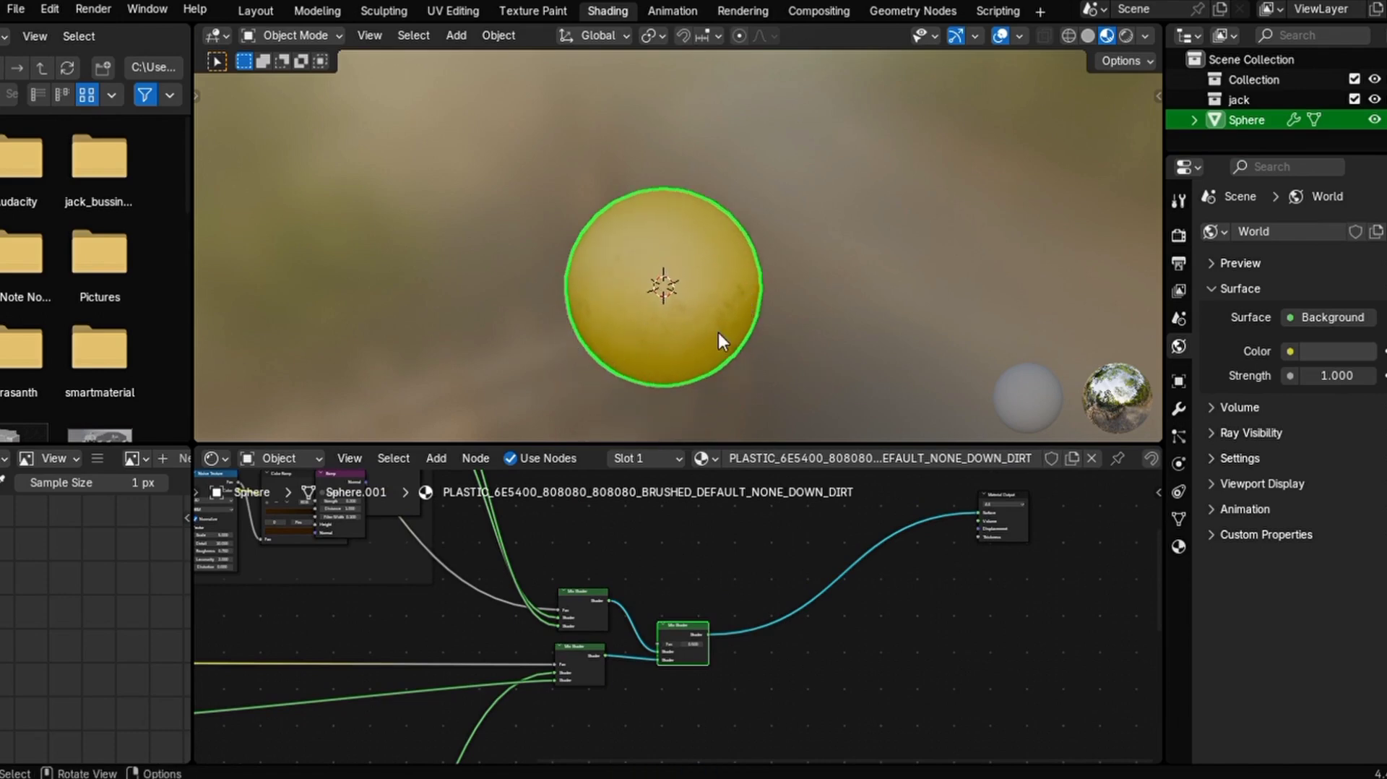
# - Test the combining Mix Shader's Fac at 0.161, 0.972 and 1.000, finishing at 0.183
pyautogui.scroll(5, 826, 613)
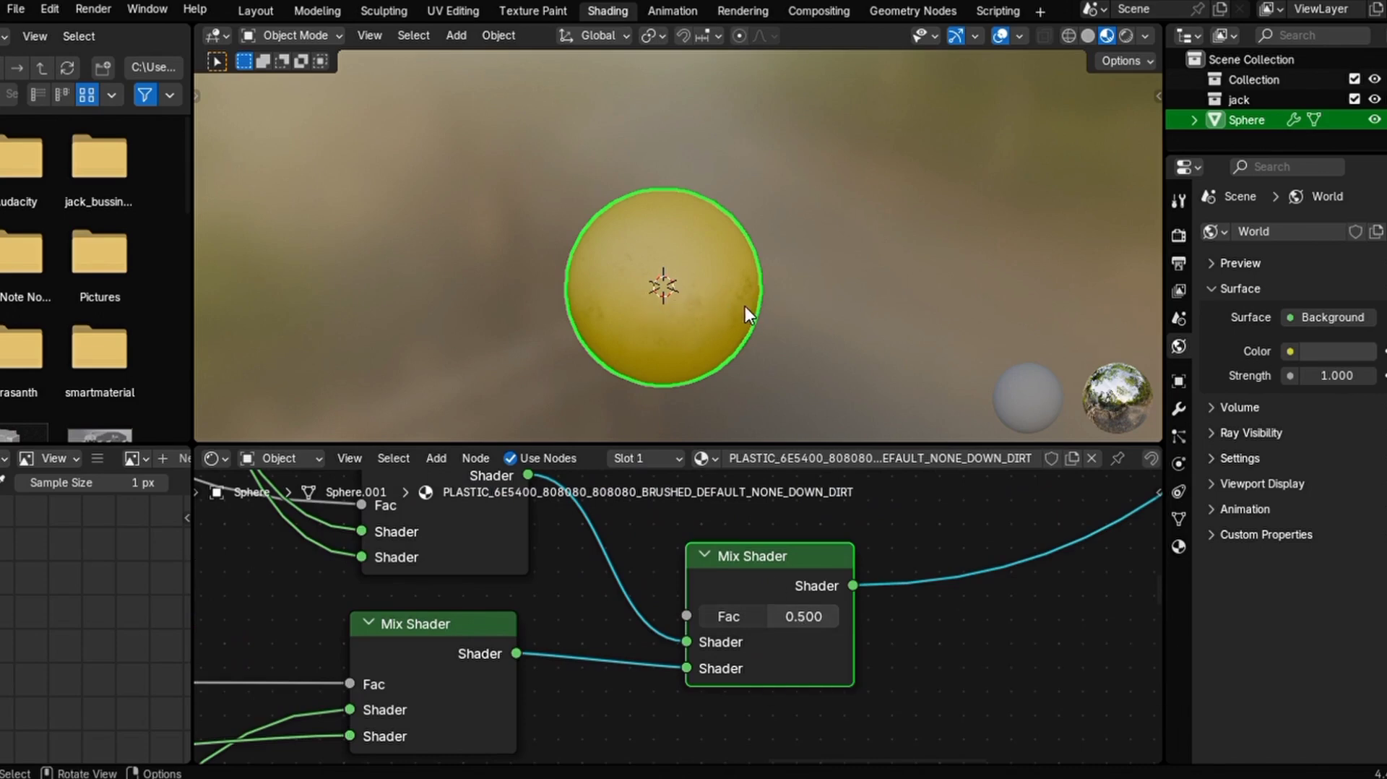
pyautogui.moveTo(781, 621); pyautogui.dragTo(732, 621)
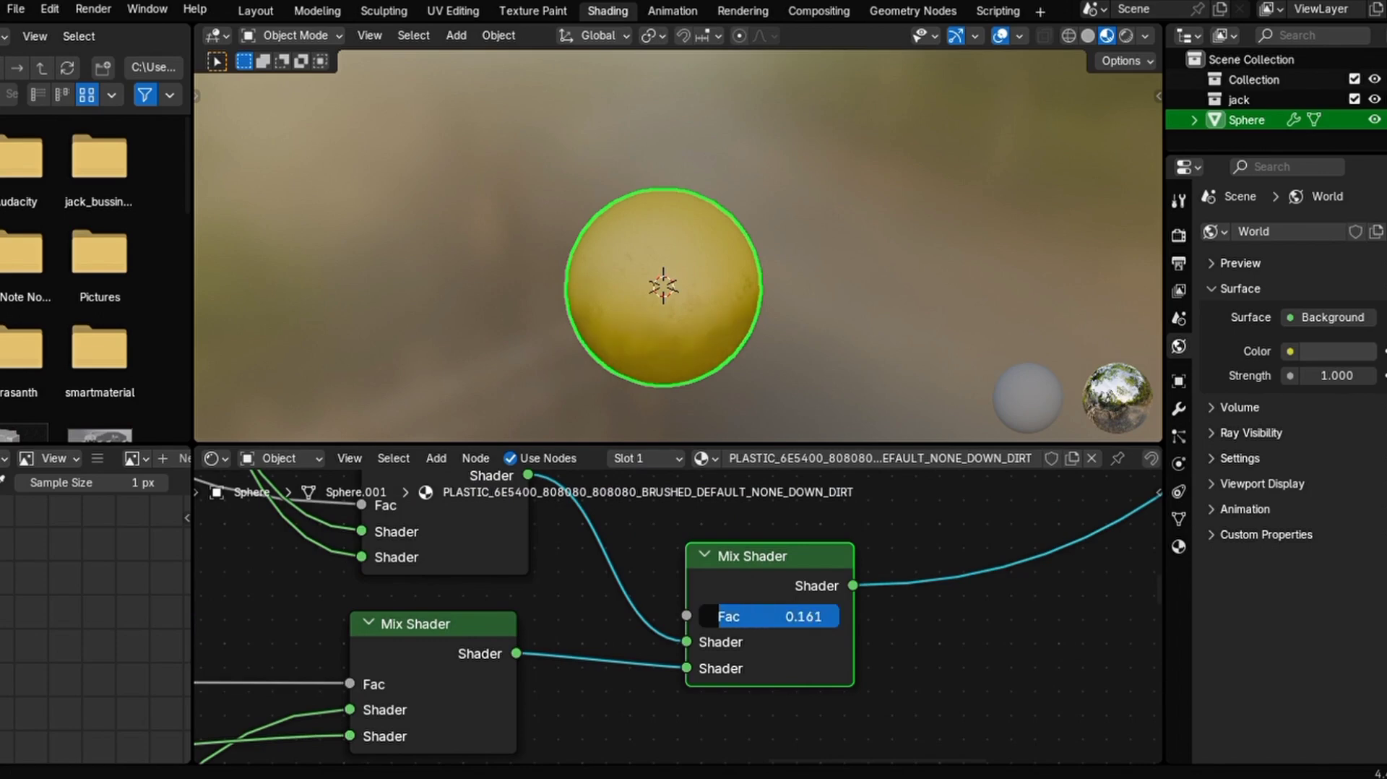
pyautogui.moveTo(733, 621); pyautogui.dragTo(834, 621)
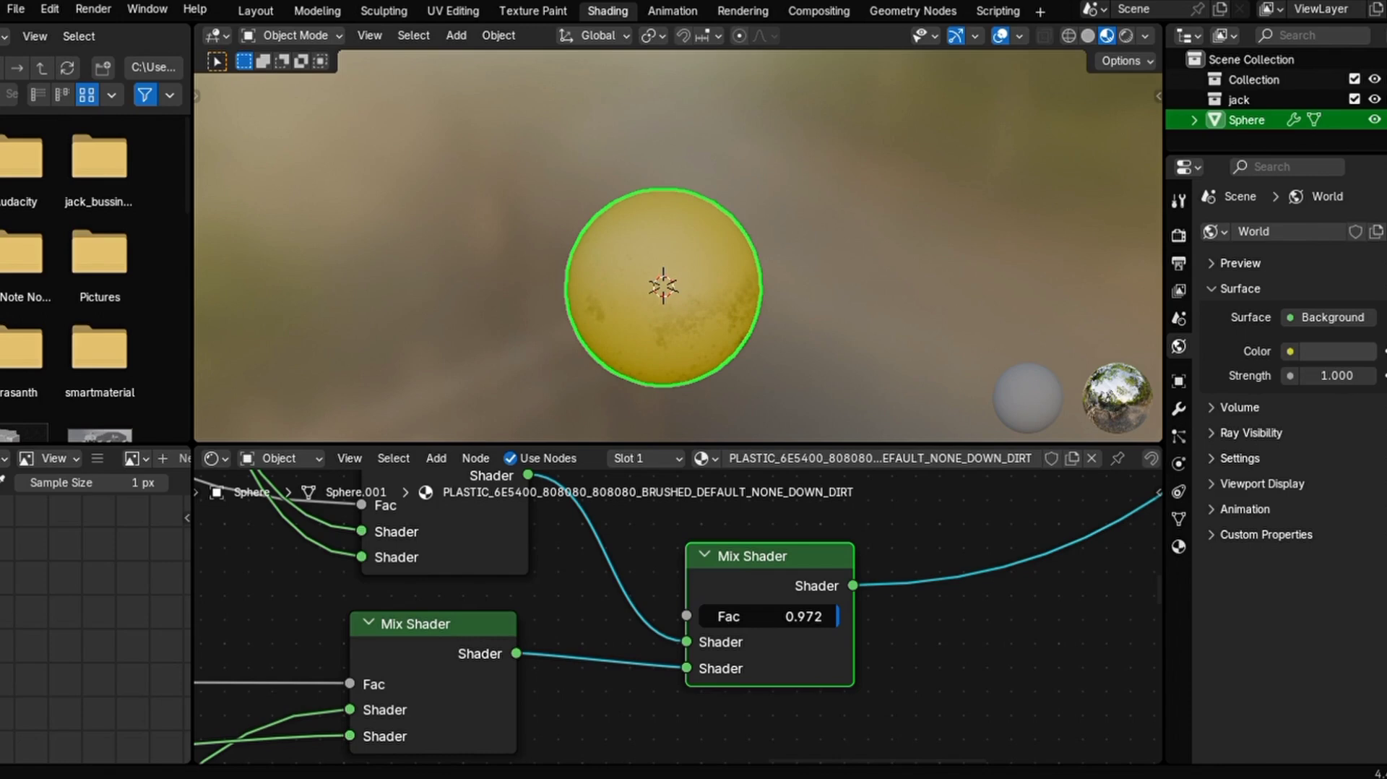
pyautogui.moveTo(836, 617); pyautogui.dragTo(839, 618)
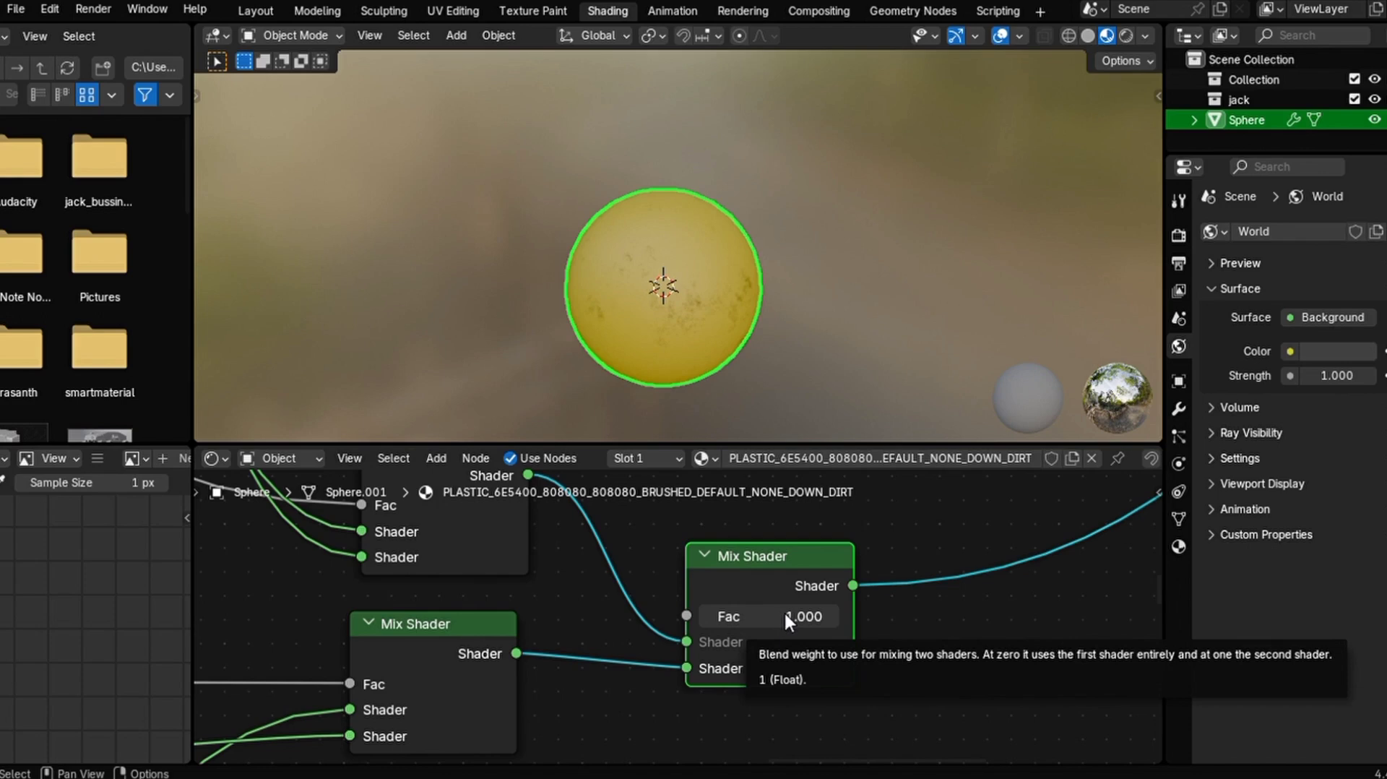
pyautogui.moveTo(784, 610); pyautogui.dragTo(725, 616)
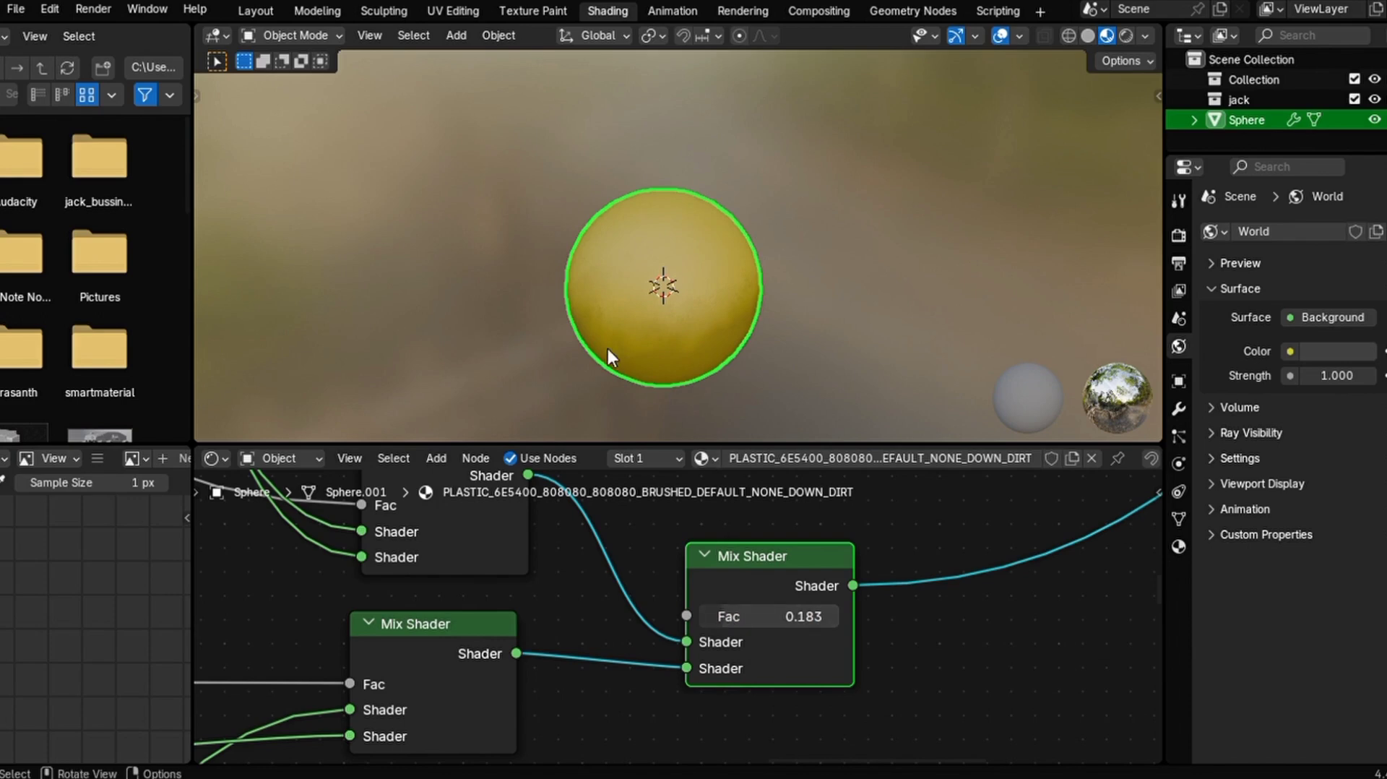
# - In the Dirt Imperfection Color Ramp, shift the black stop lower and set the white stop's position to 0.592
pyautogui.scroll(-4, 679, 549)
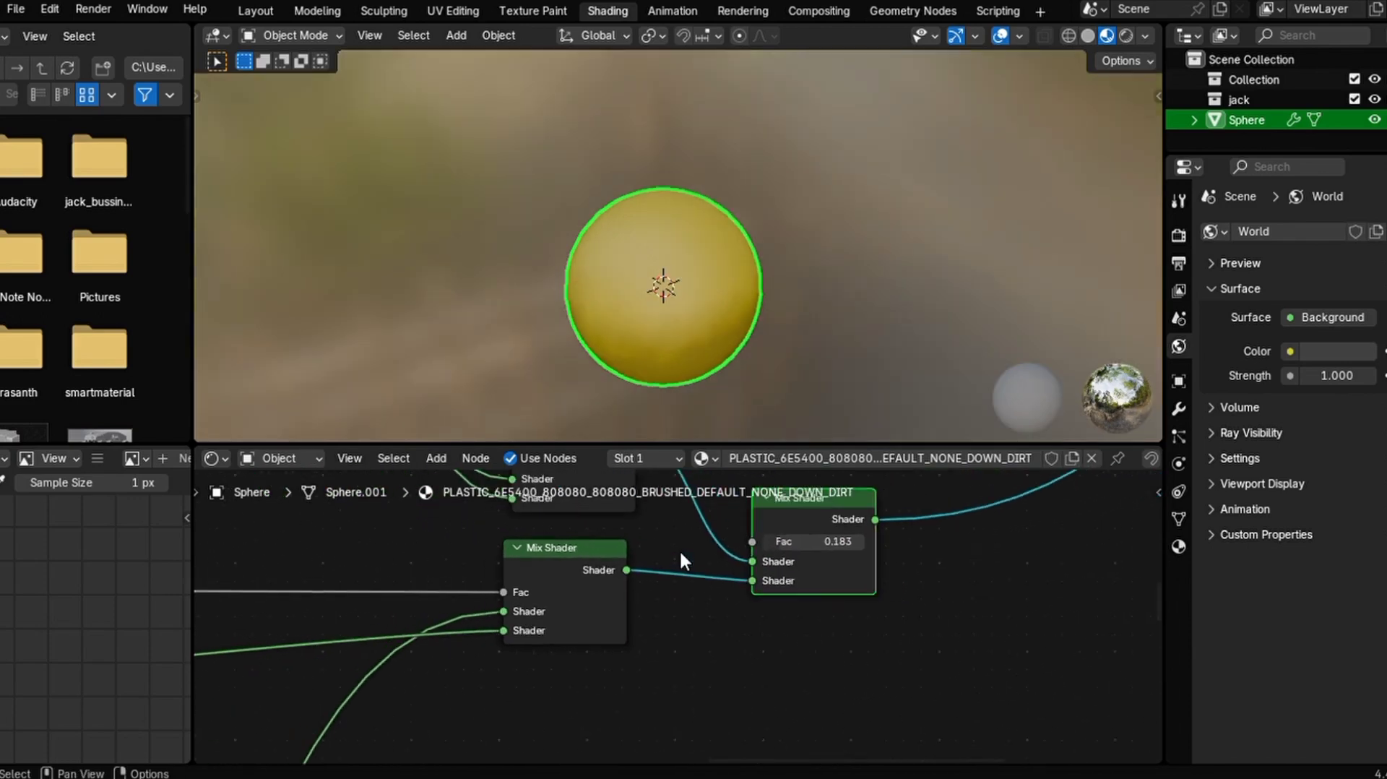
pyautogui.scroll(-3, 682, 560)
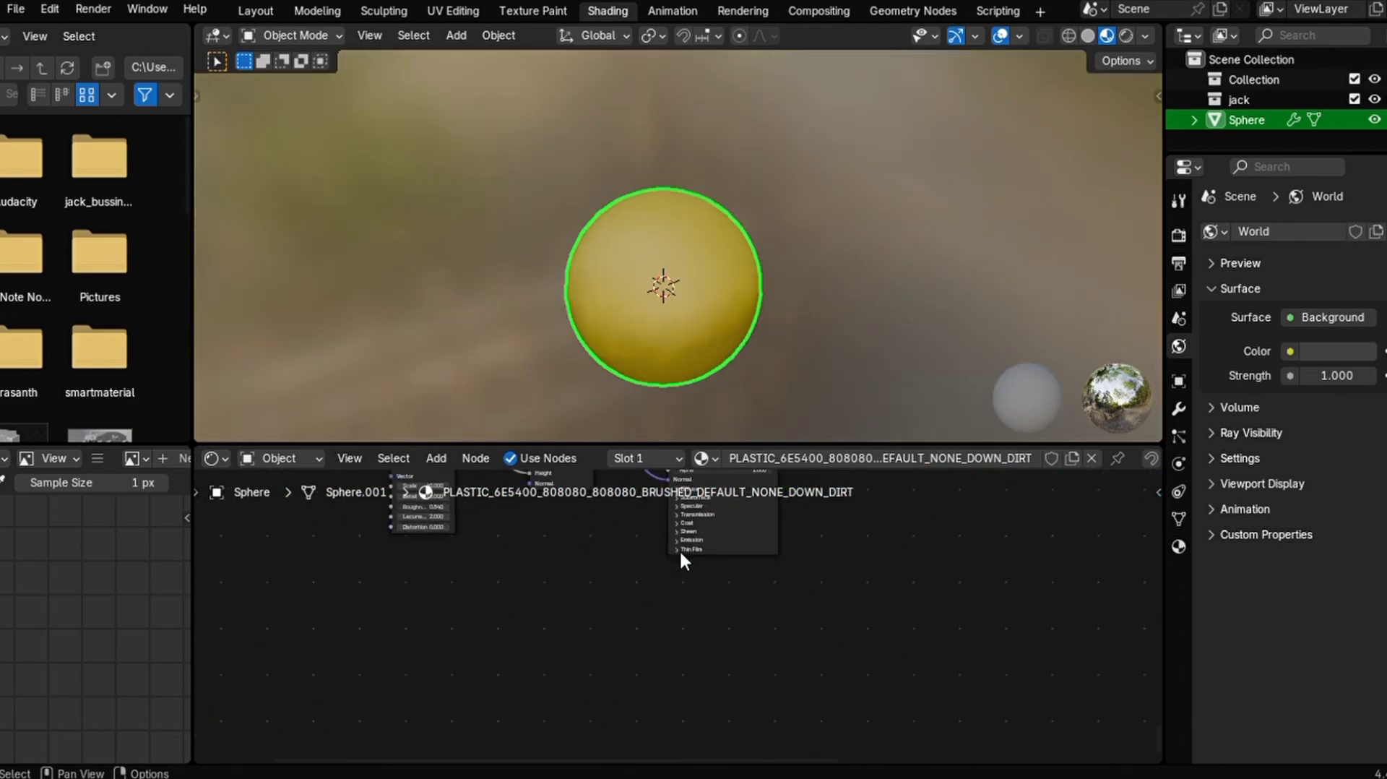
pyautogui.scroll(3, 683, 560)
pyautogui.scroll(3, 683, 560)
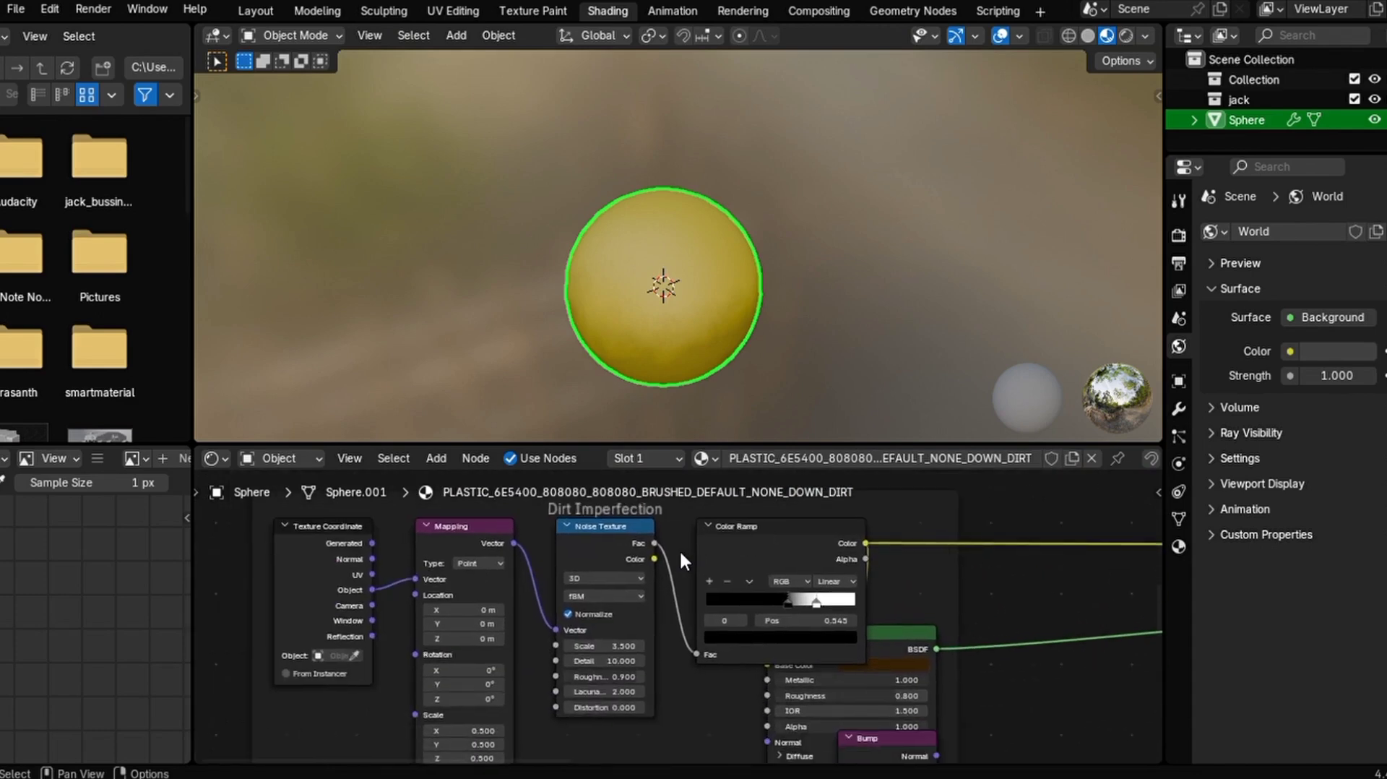
pyautogui.scroll(2, 770, 642)
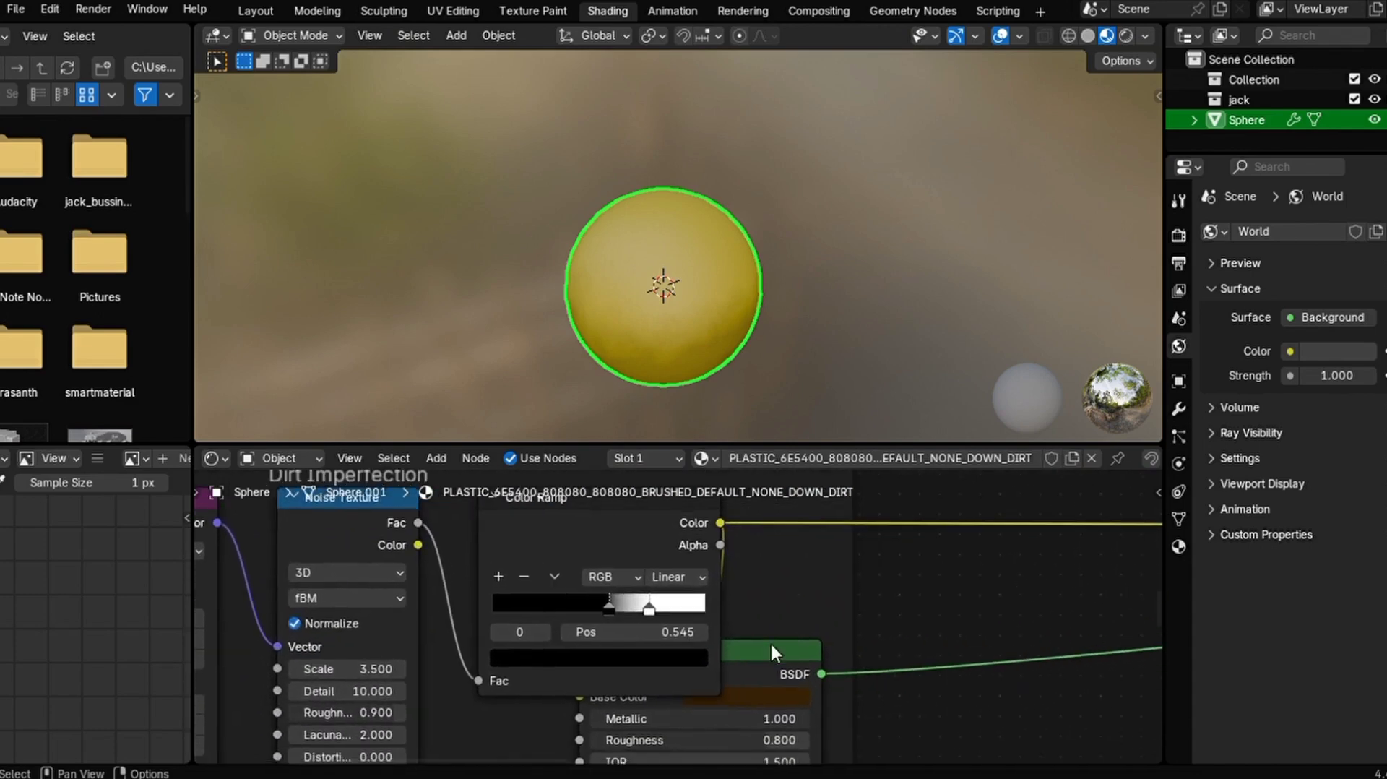
pyautogui.moveTo(604, 604)
pyautogui.mouseDown()
pyautogui.moveTo(564, 604)
pyautogui.moveTo(643, 609)
pyautogui.moveTo(613, 608)
pyautogui.mouseUp()
pyautogui.scroll(3, 581, 376)
pyautogui.scroll(-3, 581, 375)
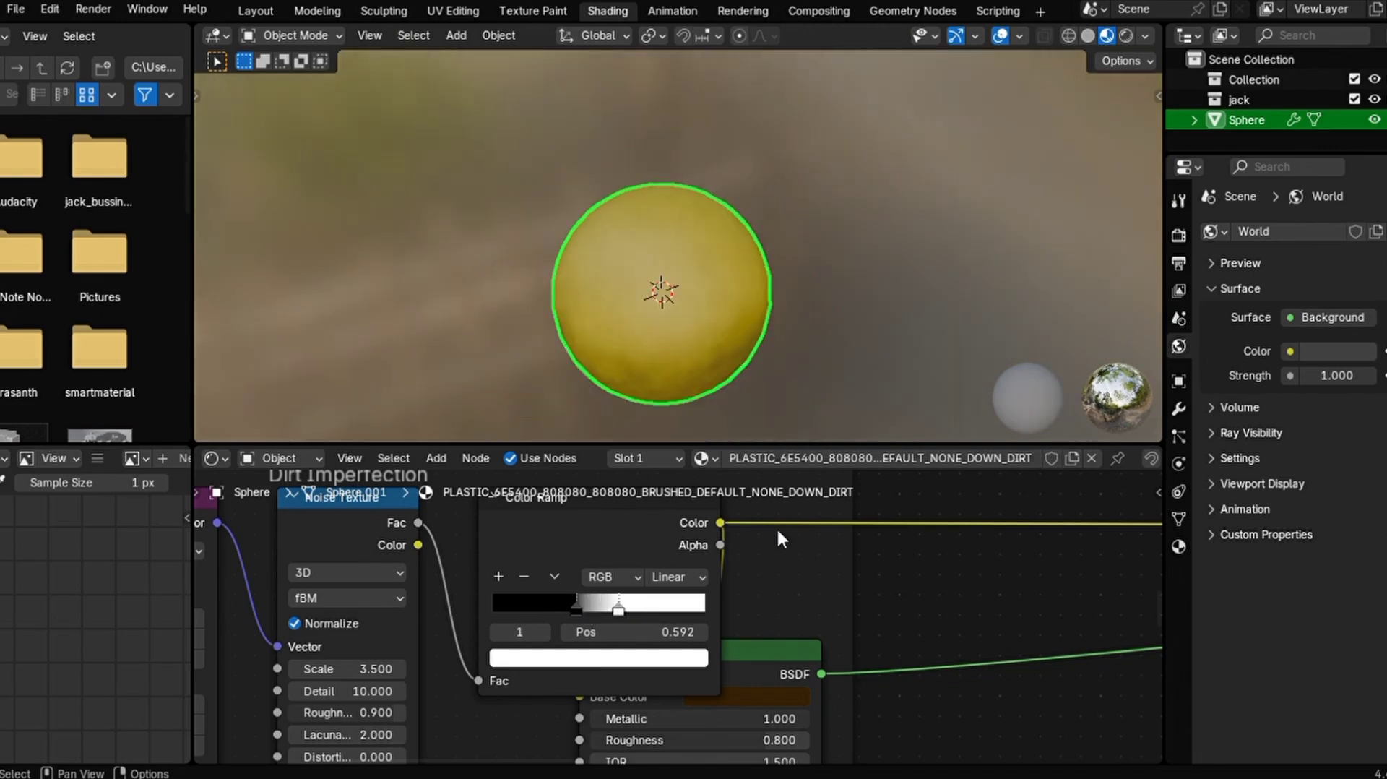
pyautogui.scroll(-2, 778, 527)
pyautogui.moveTo(704, 339); pyautogui.dragTo(709, 335, button='middle')
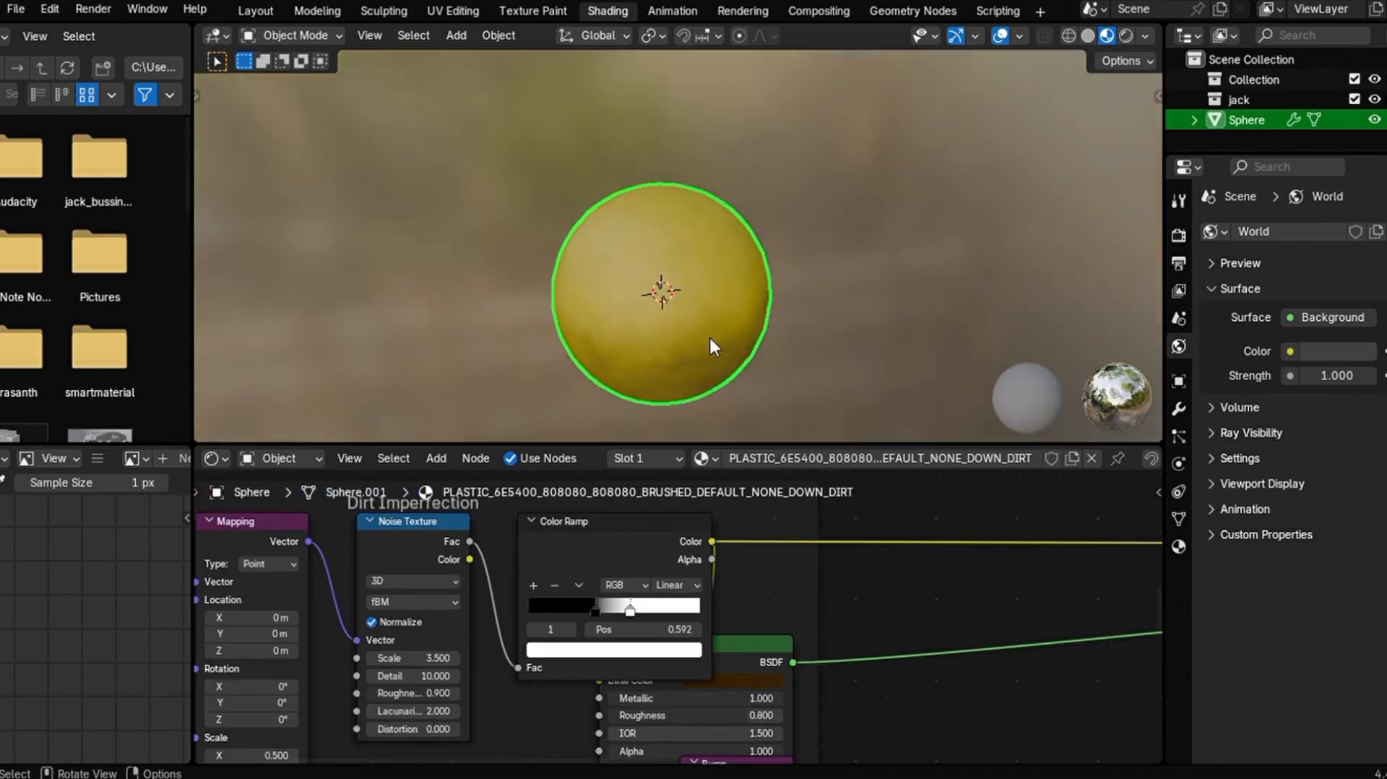
# - Set the Fac of the Mix Shader combining the Down Dirt and Dirt imperfections to 0.385
pyautogui.scroll(-3, 840, 502)
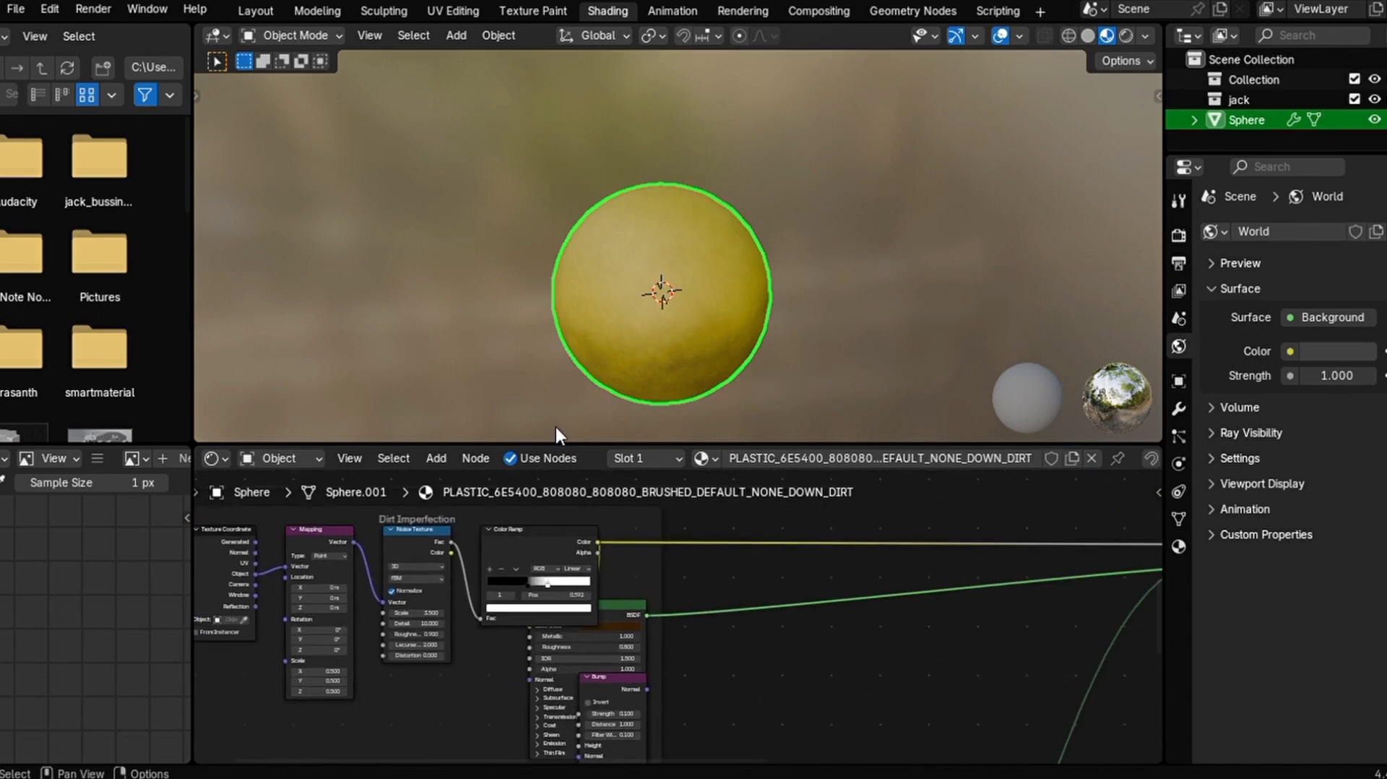
pyautogui.press('KP_Decimal')
pyautogui.press('KP_Decimal')
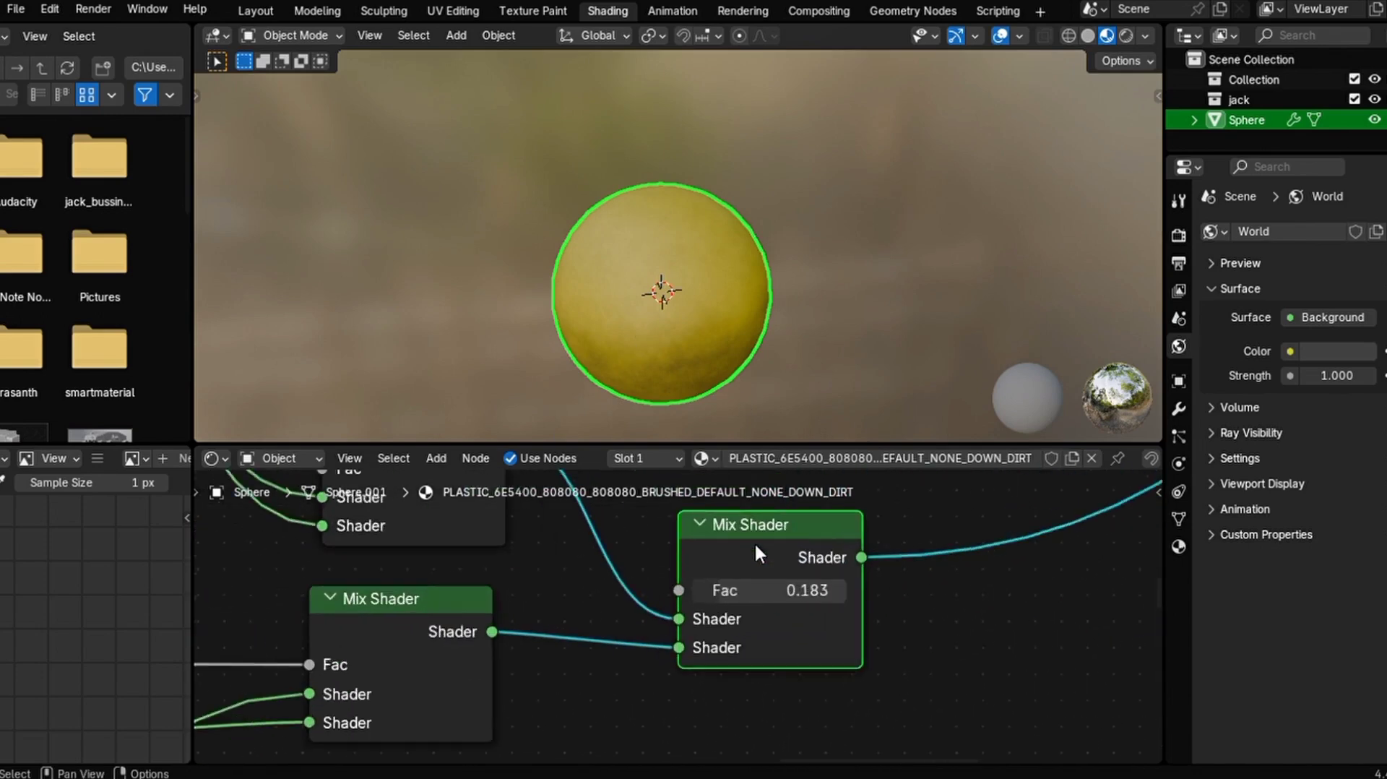
pyautogui.moveTo(753, 583); pyautogui.dragTo(786, 587)
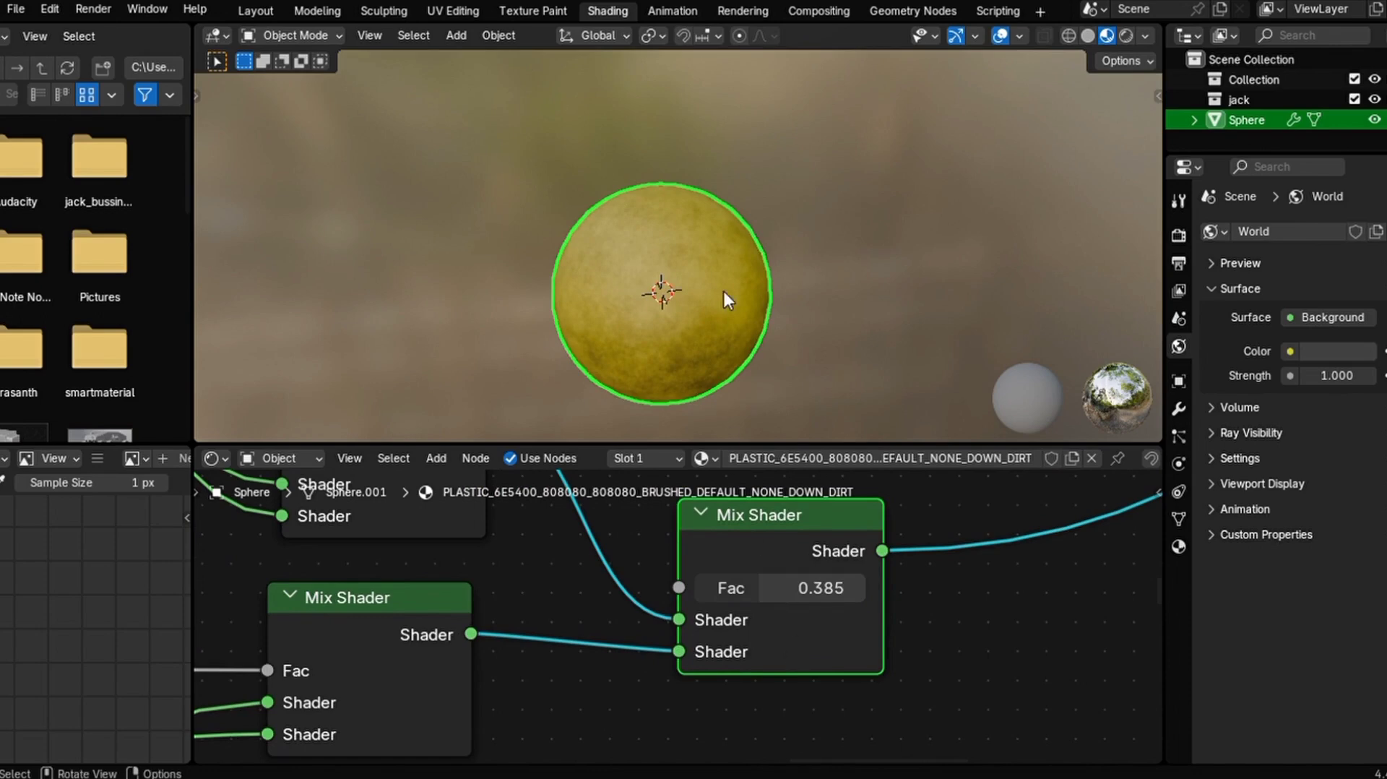
# - Examine the combined dirt imperfections on the sphere and switch back to the Layout workspace
pyautogui.scroll(4, 724, 292)
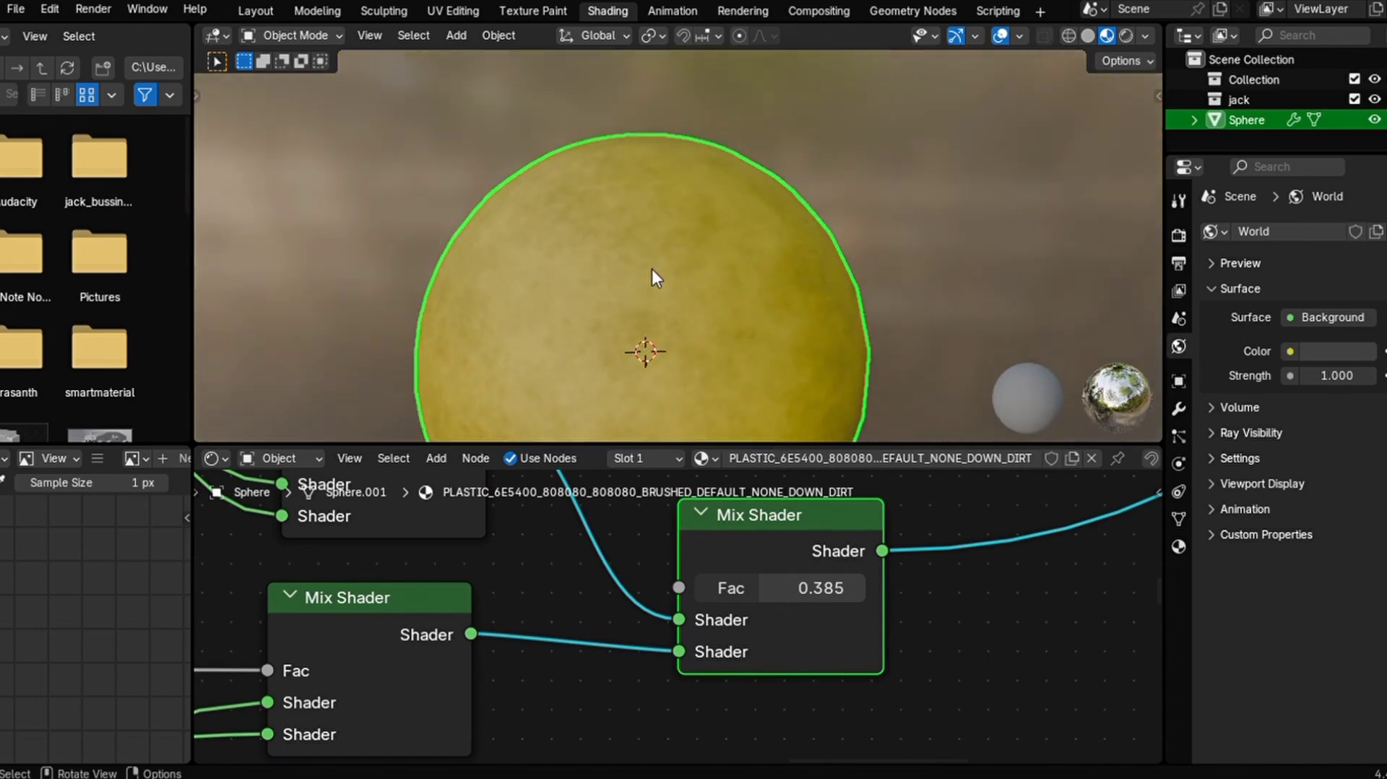
pyautogui.scroll(-5, 652, 269)
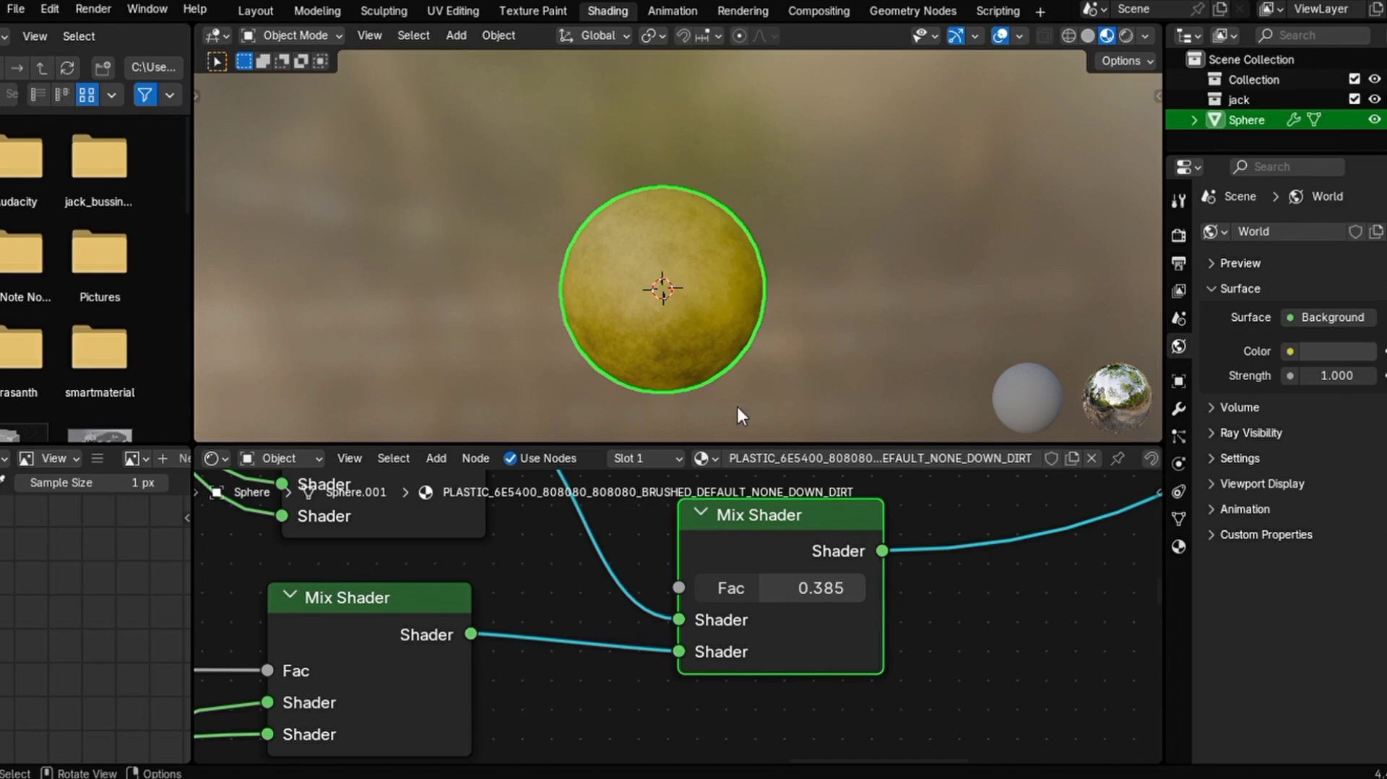
pyautogui.scroll(-1, 734, 361)
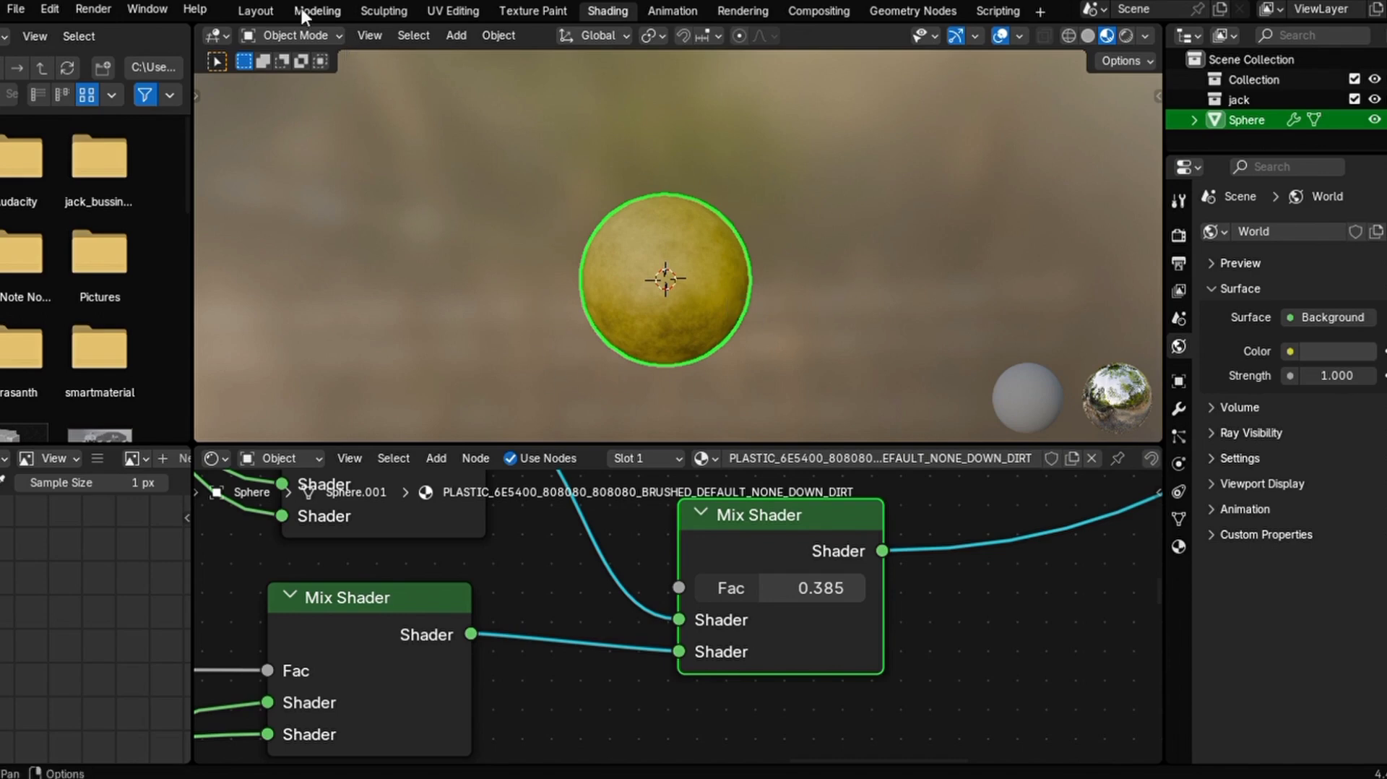
pyautogui.click(262, 11)
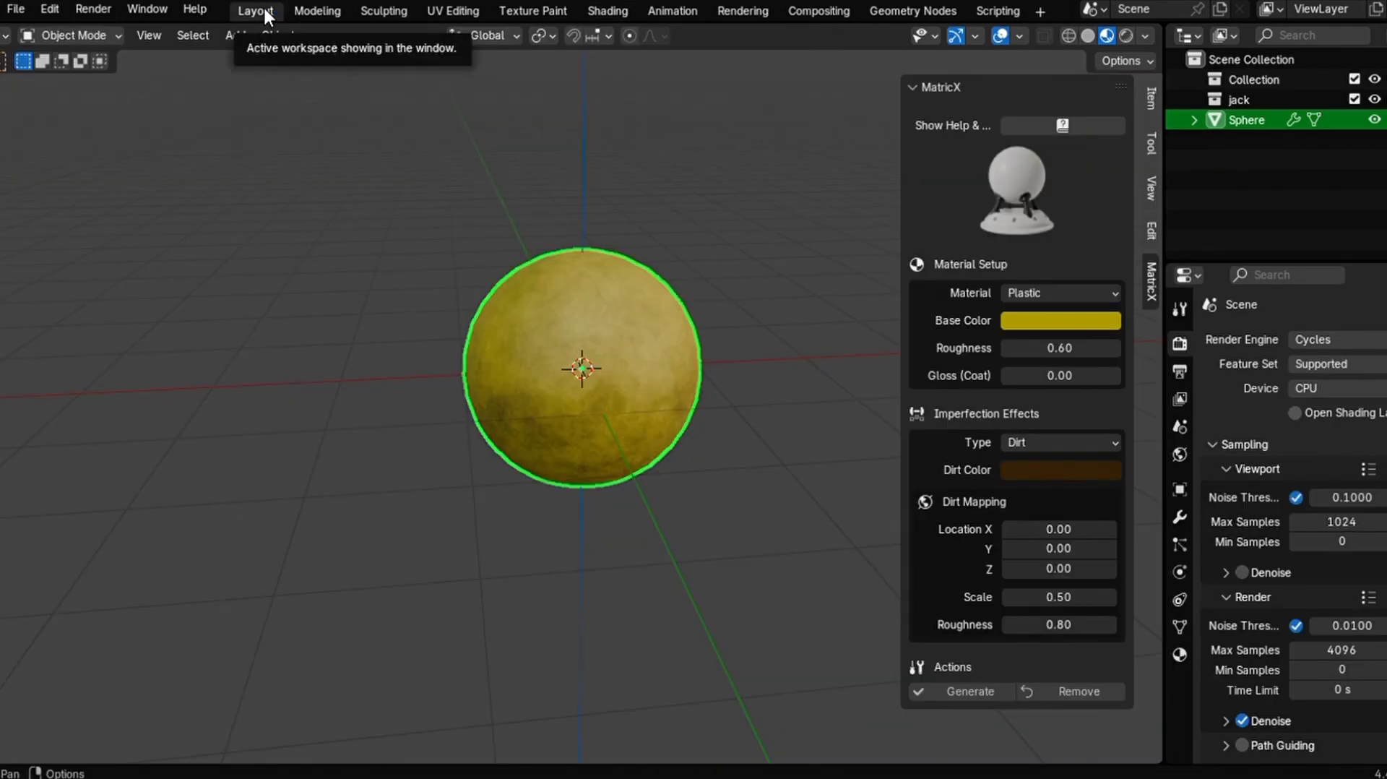